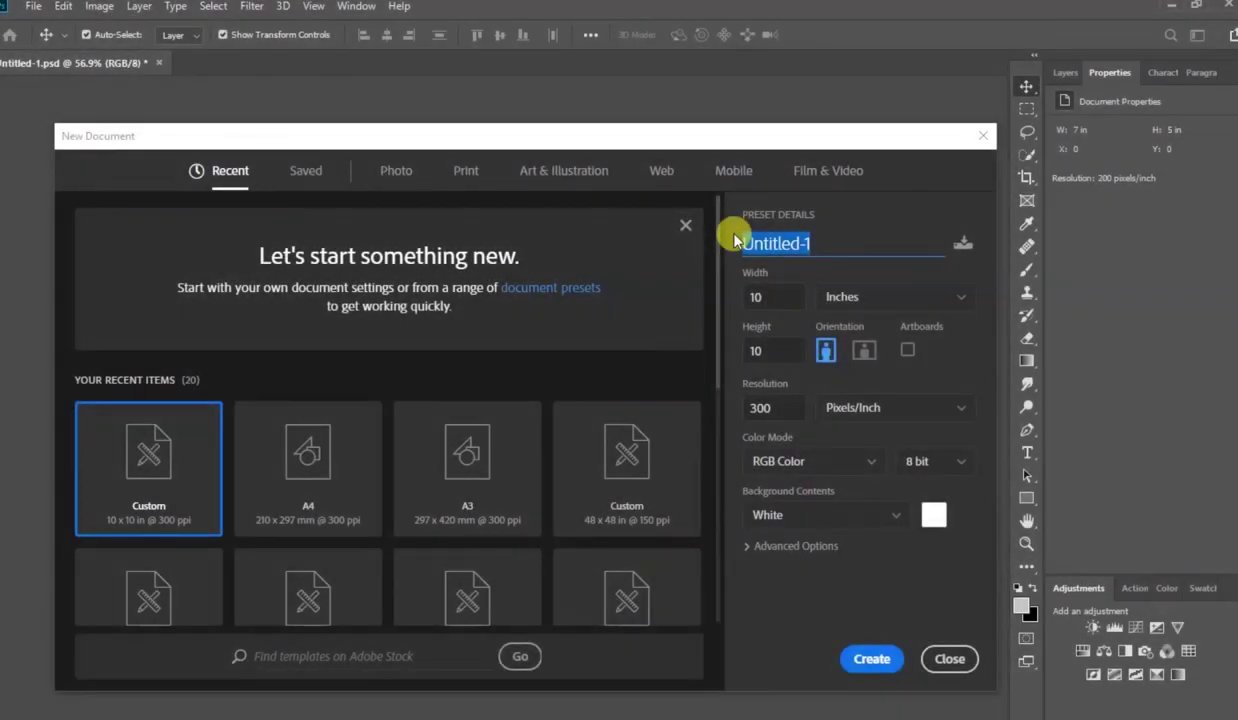
# Create a document named 'Naming Ceremony', 5 by 7 inches in landscape orientation.
pyautogui.write('Naming Ceremony')
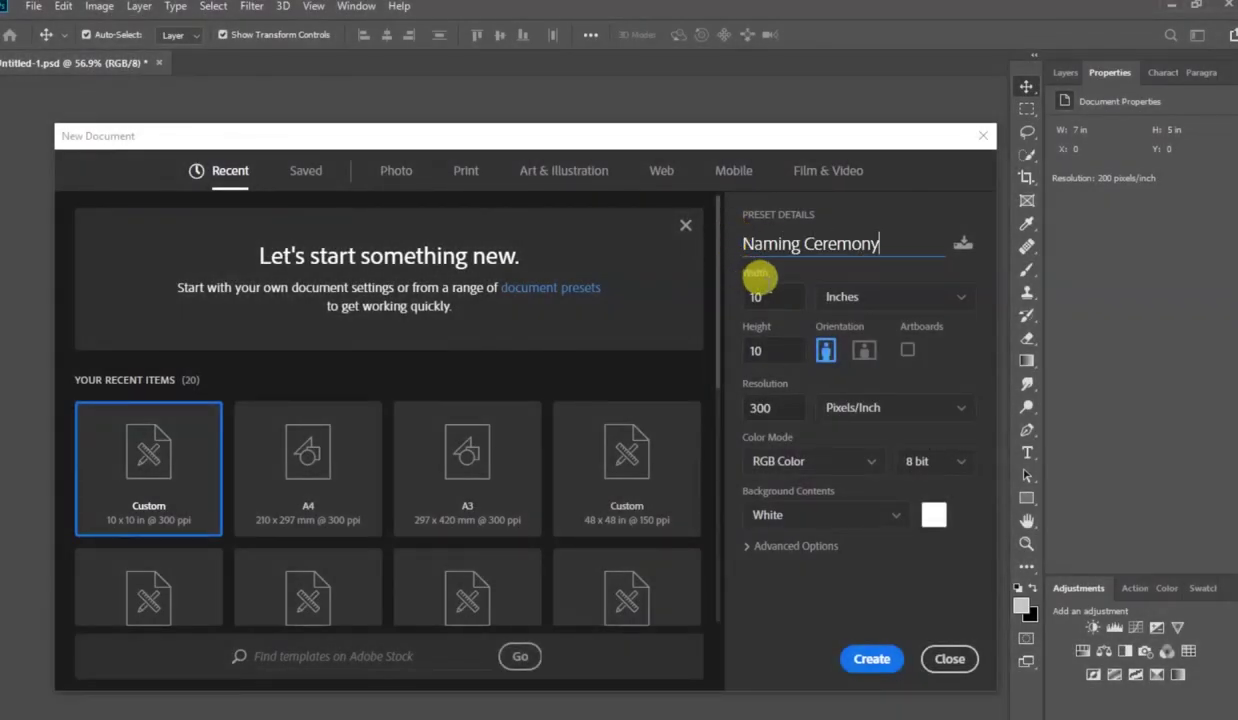
pyautogui.click(759, 296)
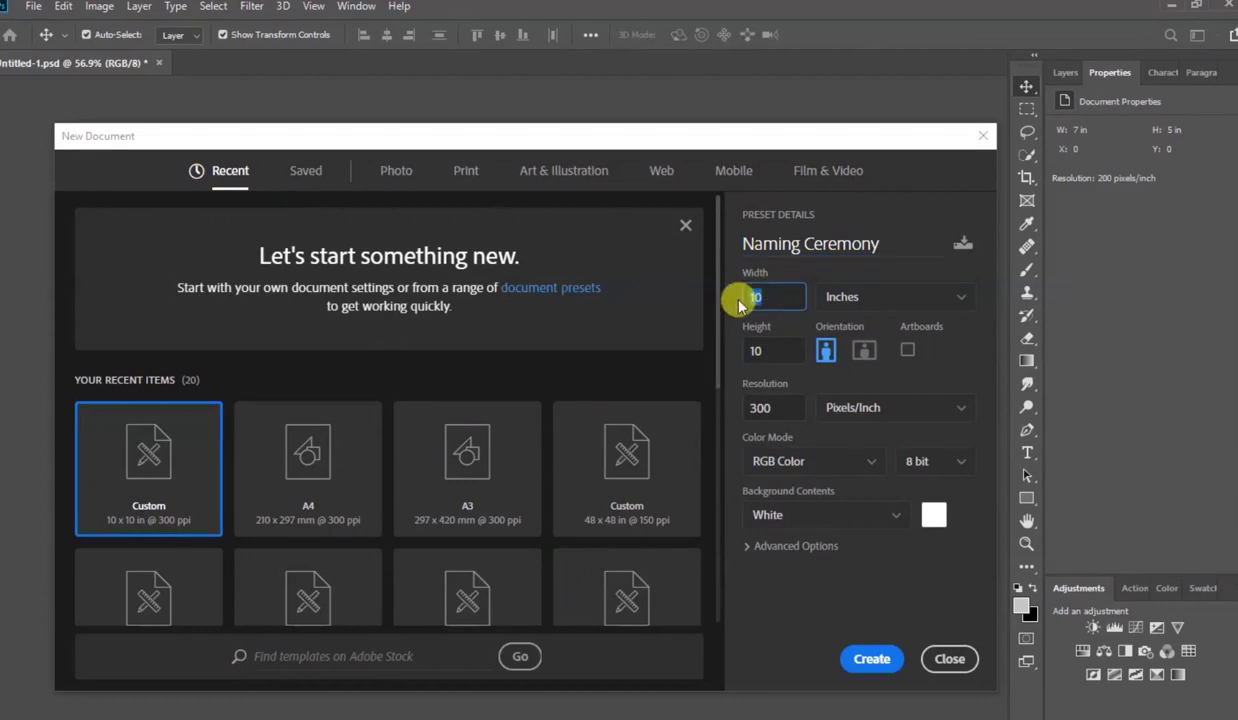
pyautogui.write('5')
pyautogui.click(752, 353)
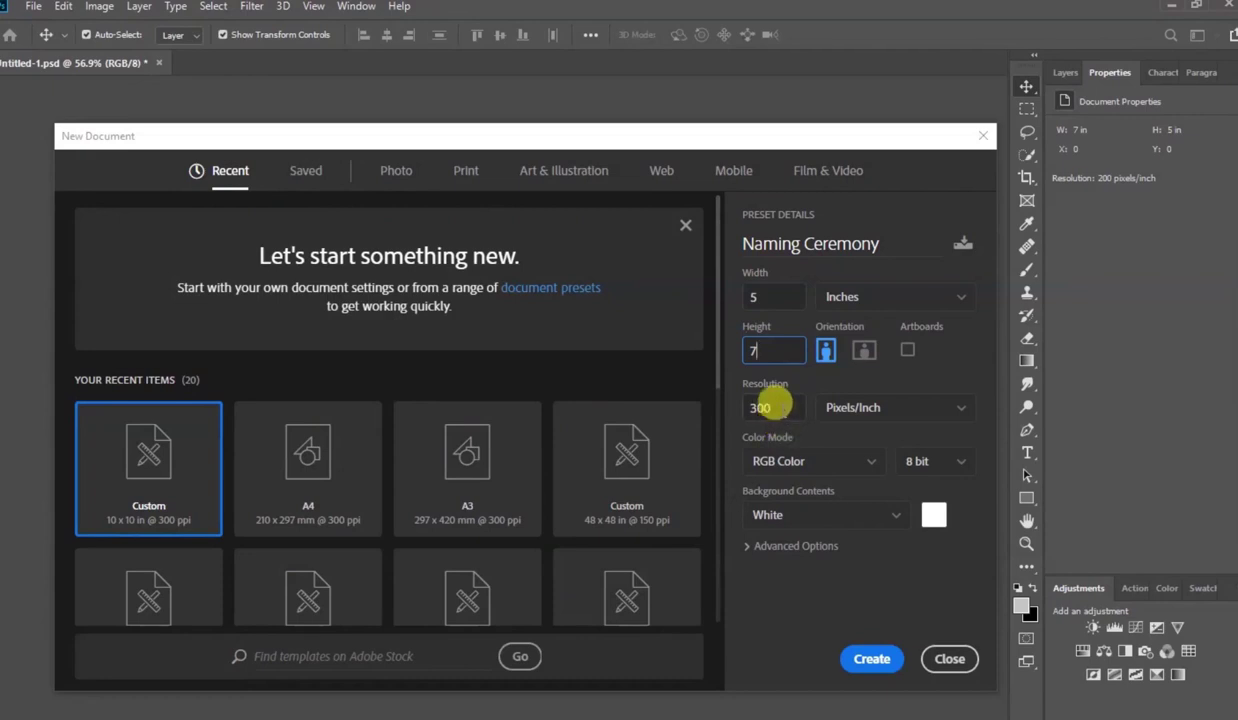
pyautogui.click(957, 297)
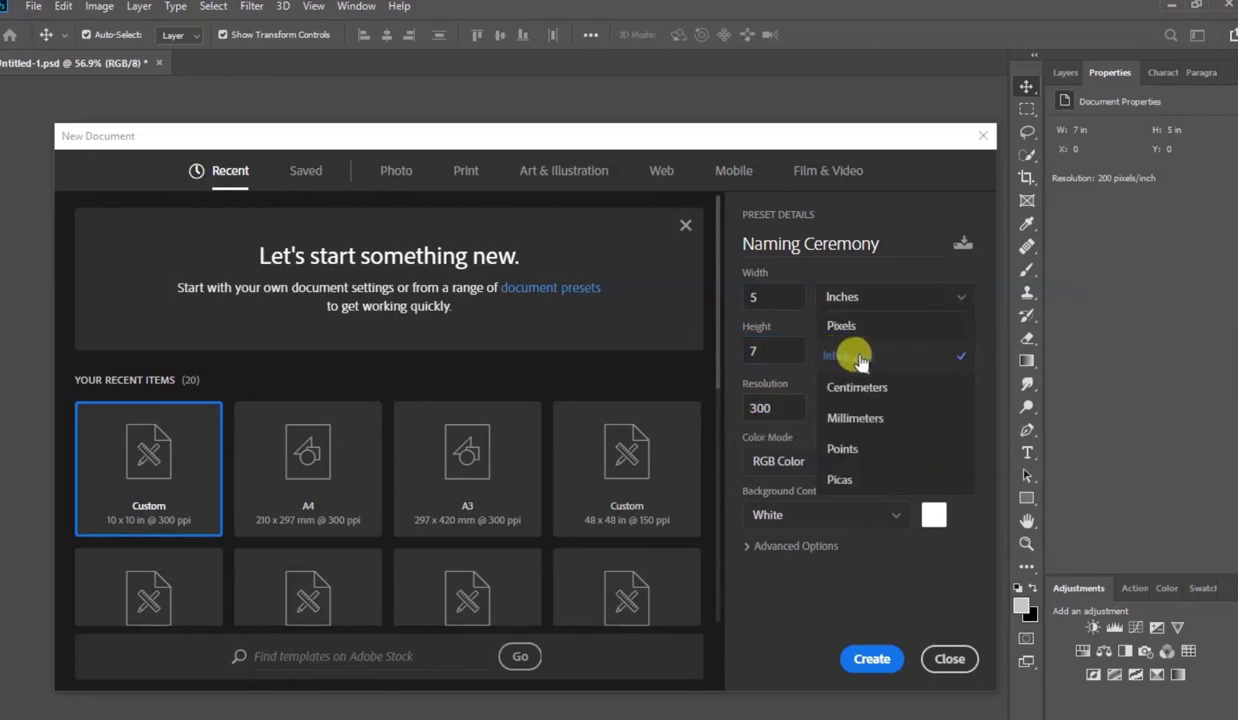
pyautogui.click(900, 357)
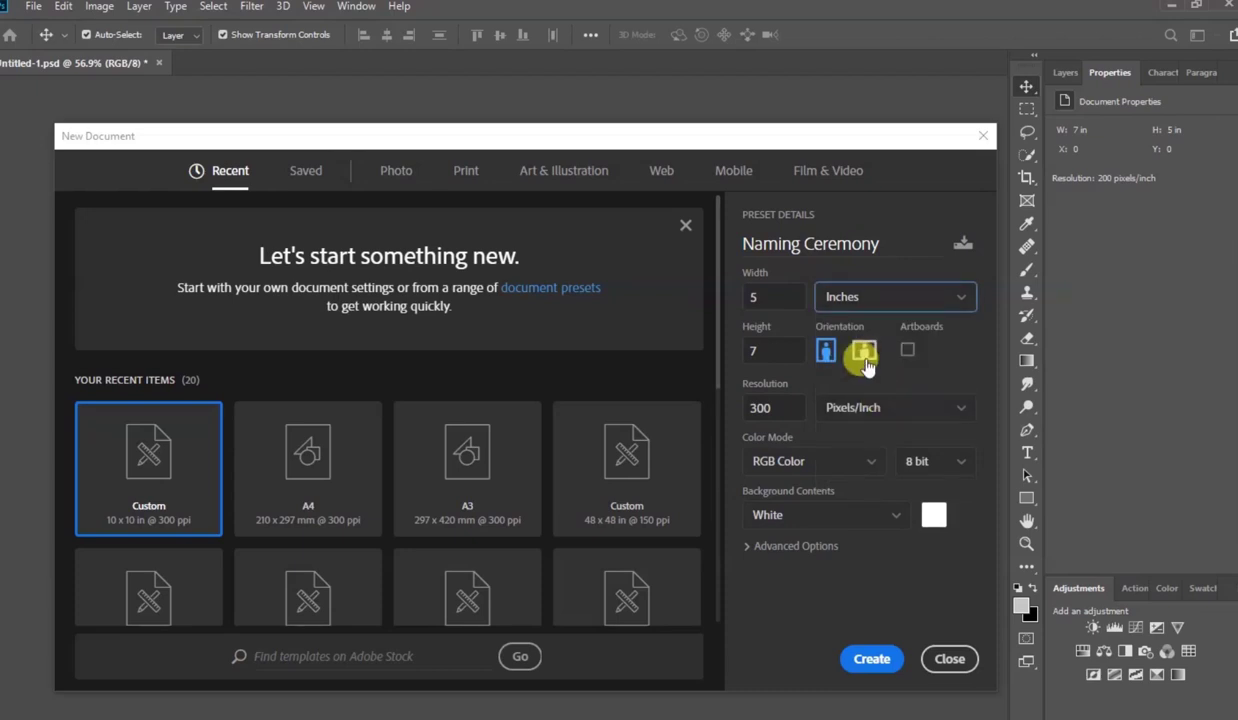
pyautogui.click(864, 357)
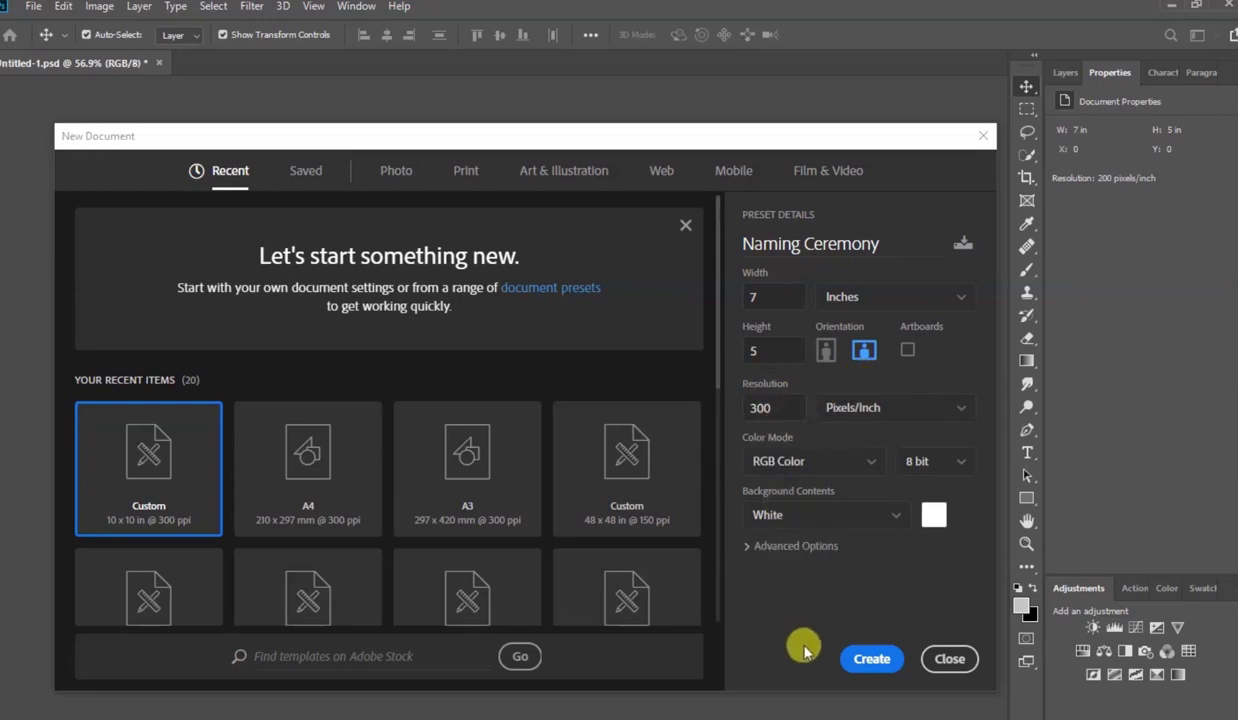
pyautogui.click(872, 659)
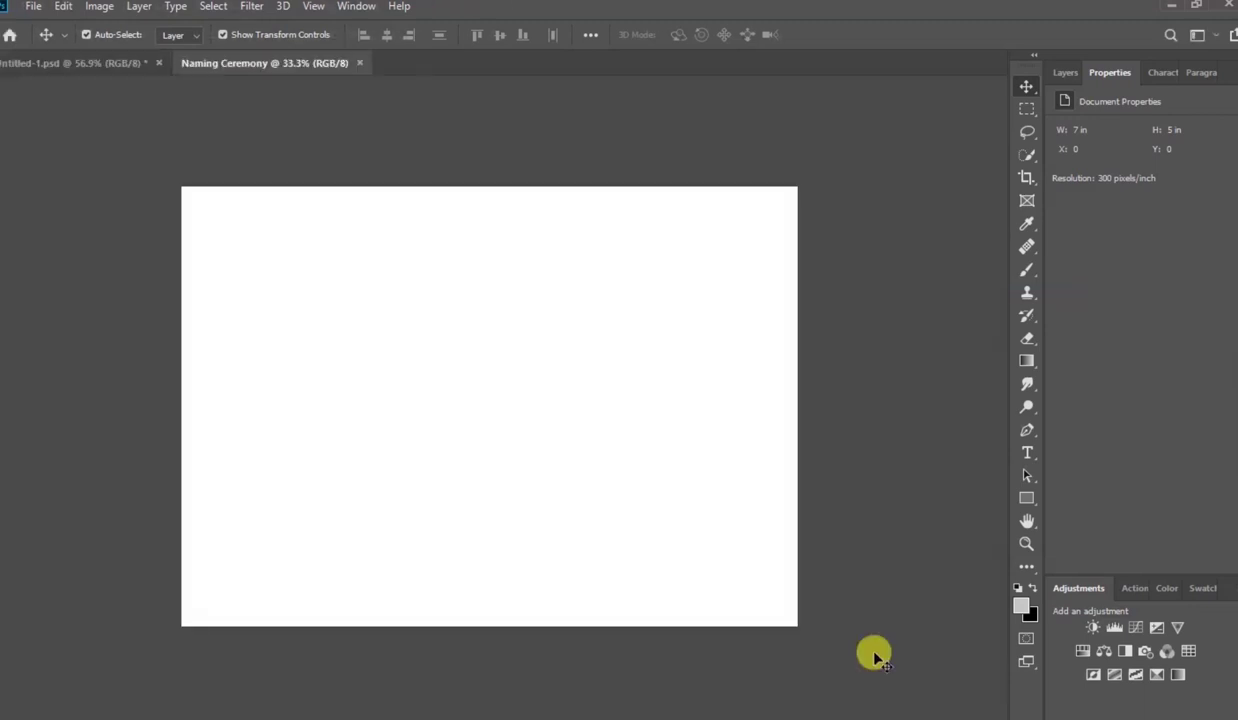
# Draw a canvas-sized rectangle and fill it with dark navy #1b2432.
pyautogui.click(1024, 500)
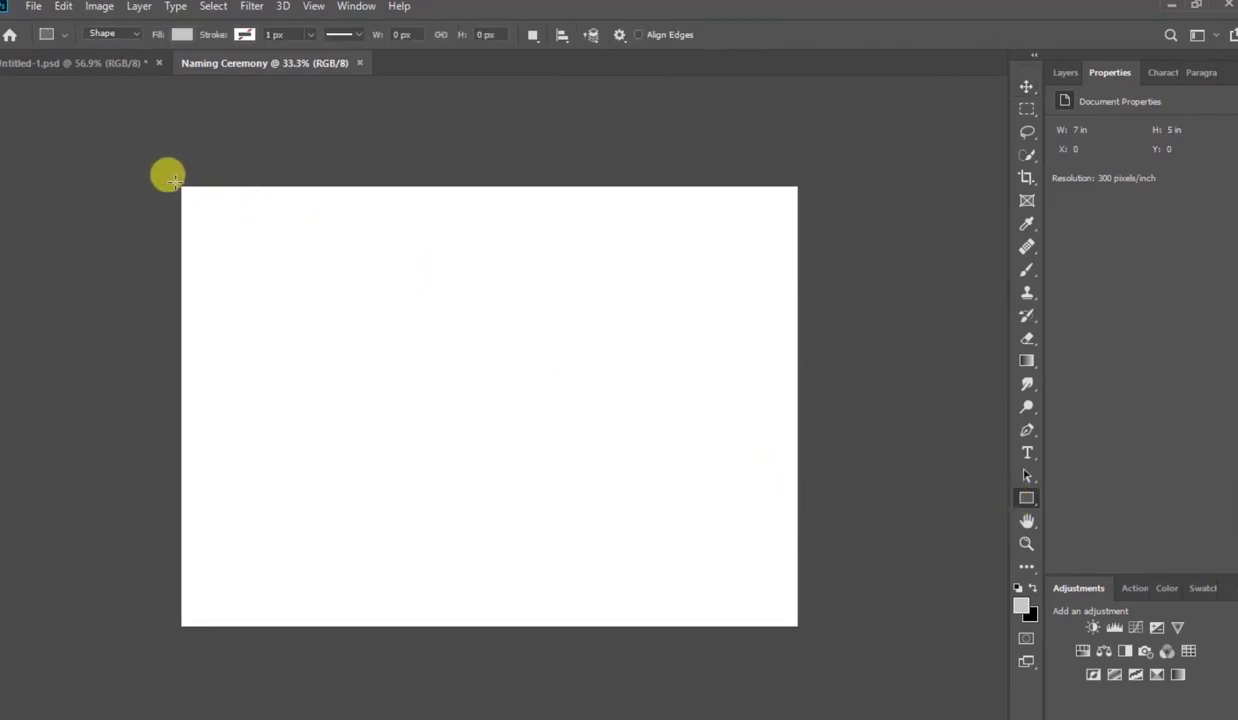
pyautogui.moveTo(175, 181); pyautogui.dragTo(797, 627)
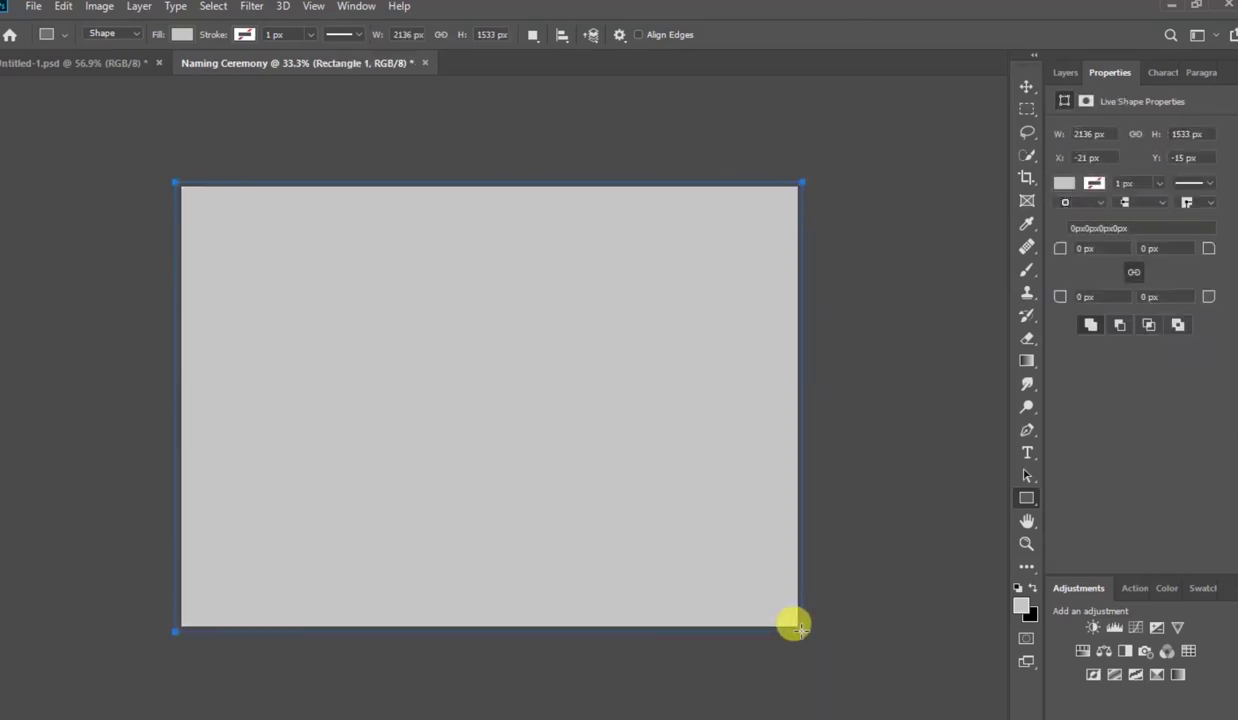
pyautogui.click(1026, 86)
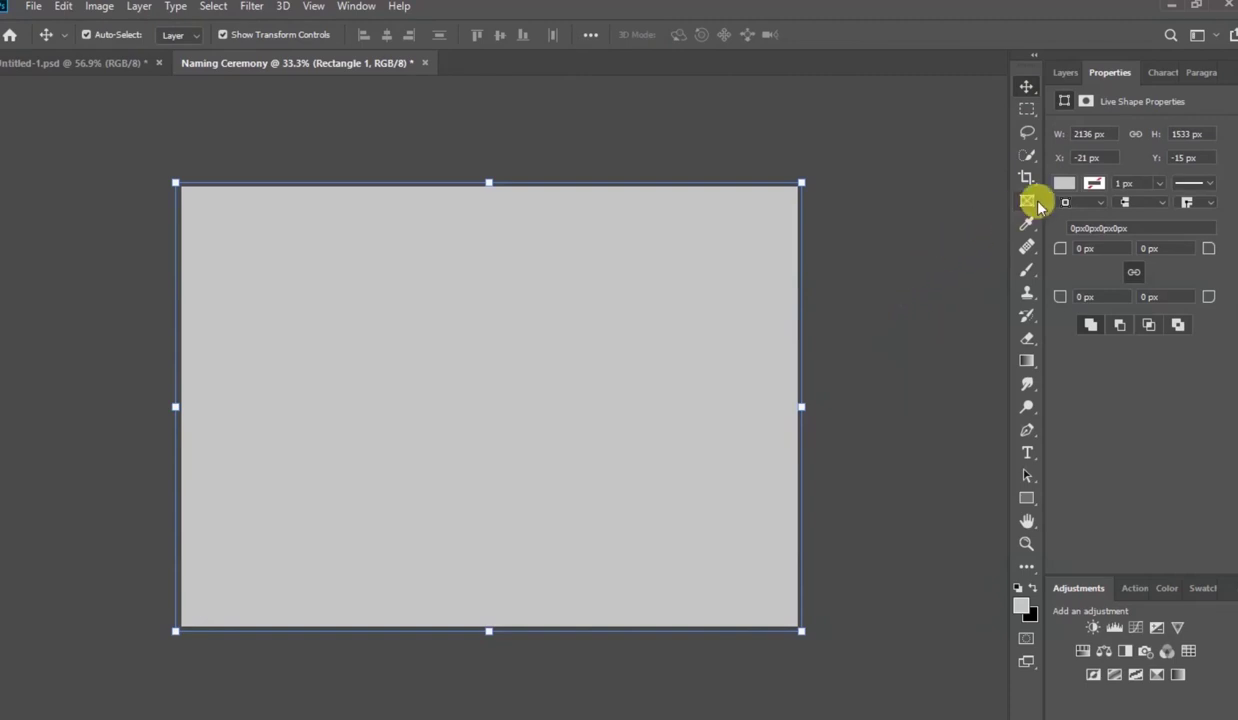
pyautogui.click(1066, 186)
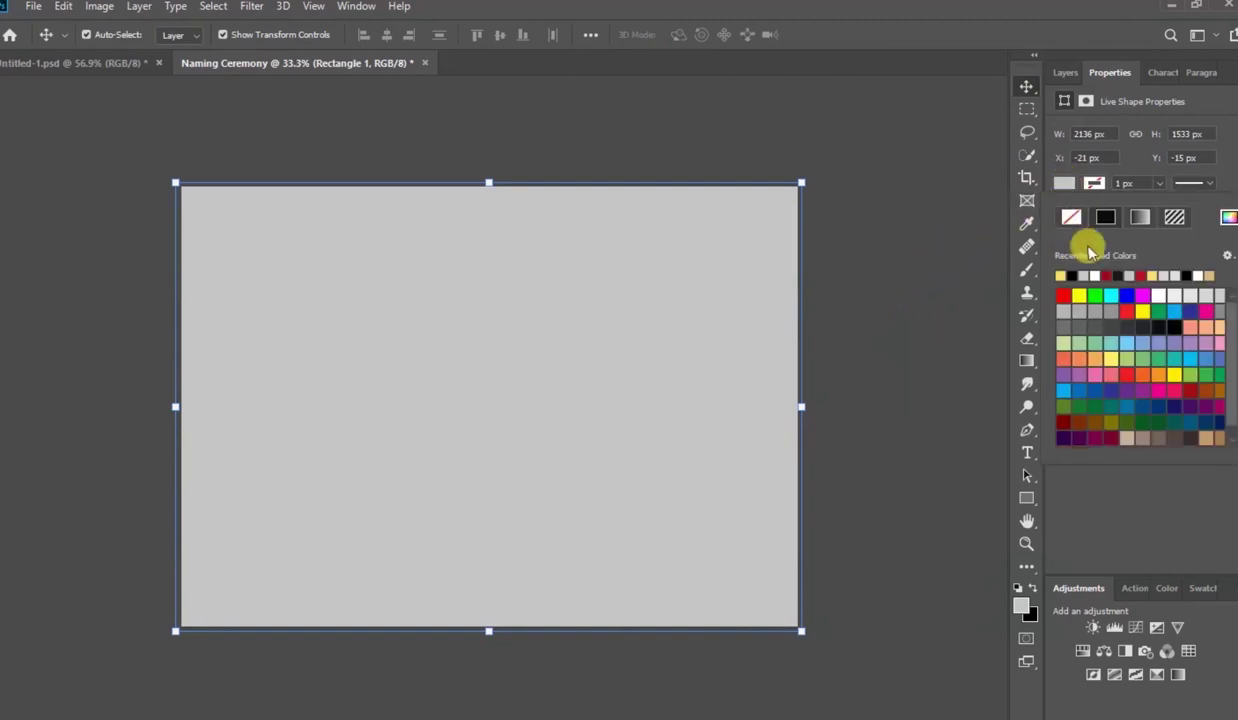
pyautogui.click(1232, 222)
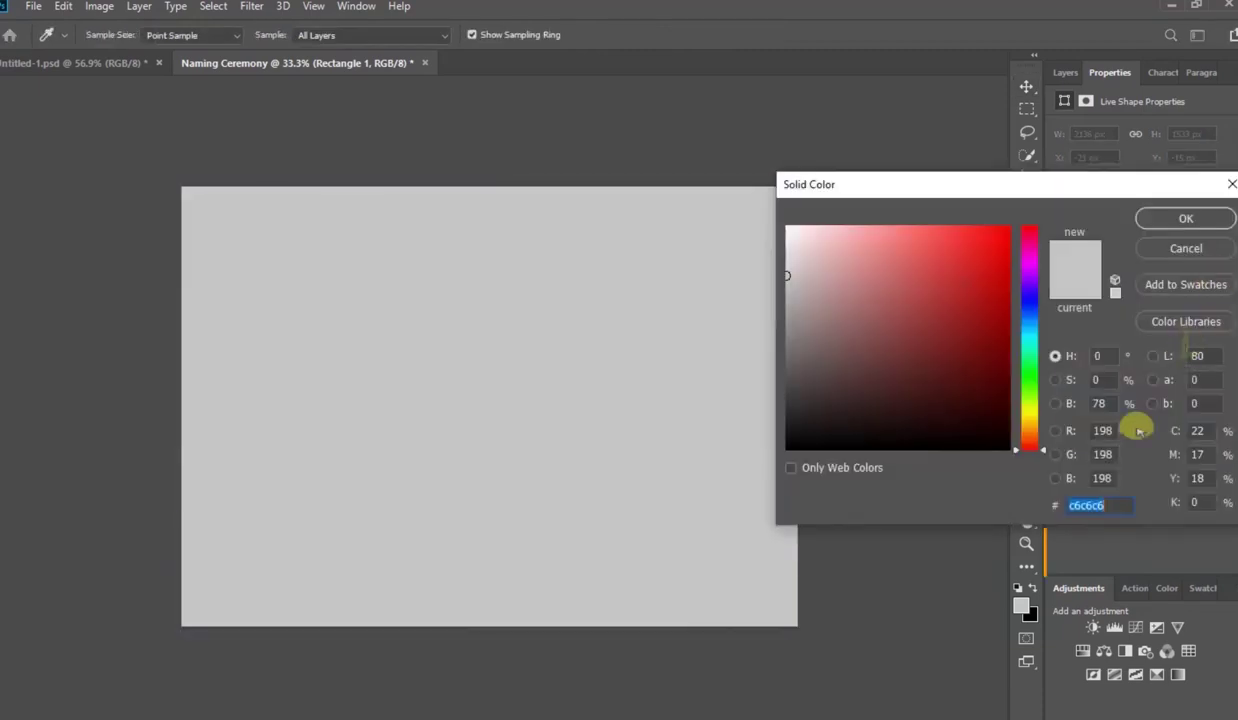
pyautogui.write('1')
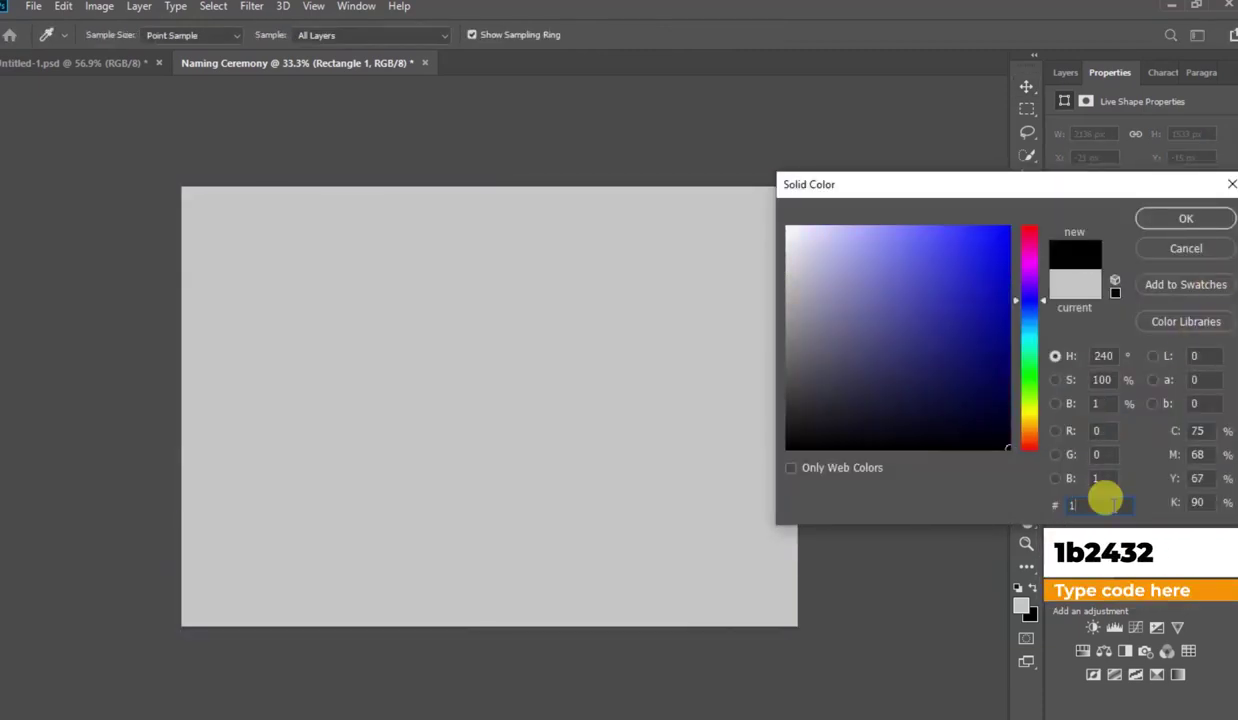
pyautogui.write('b2432')
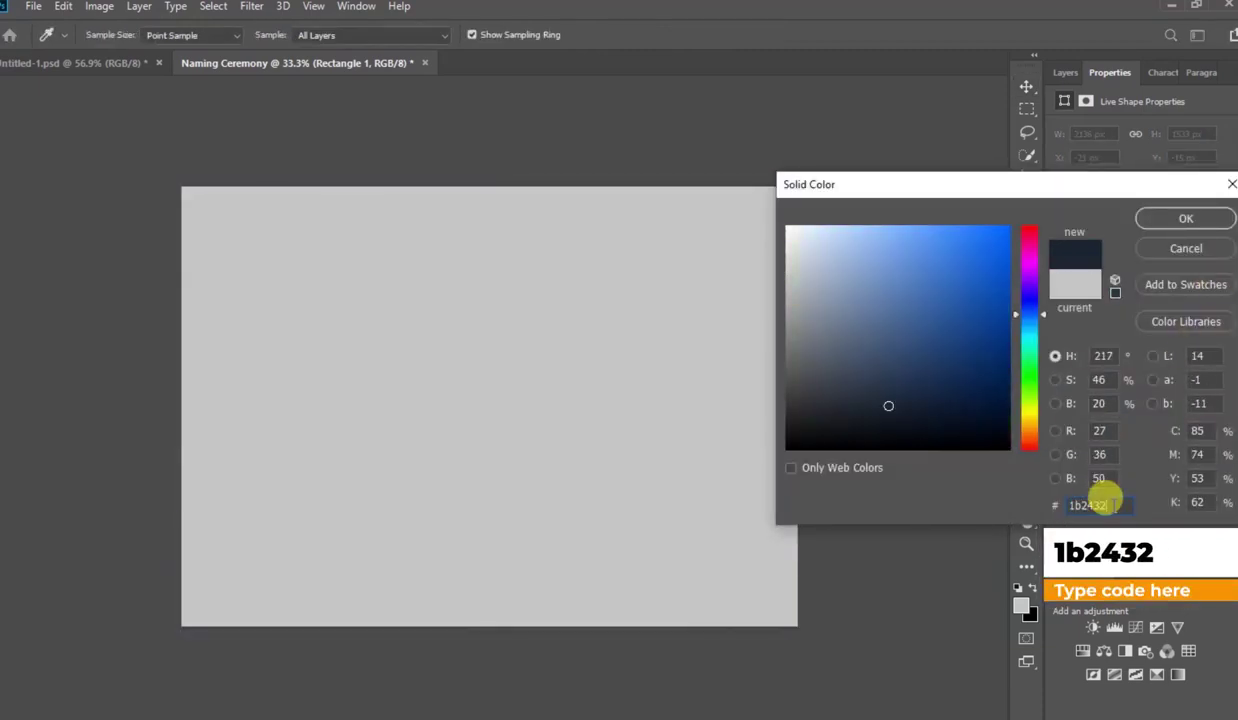
pyautogui.click(1186, 218)
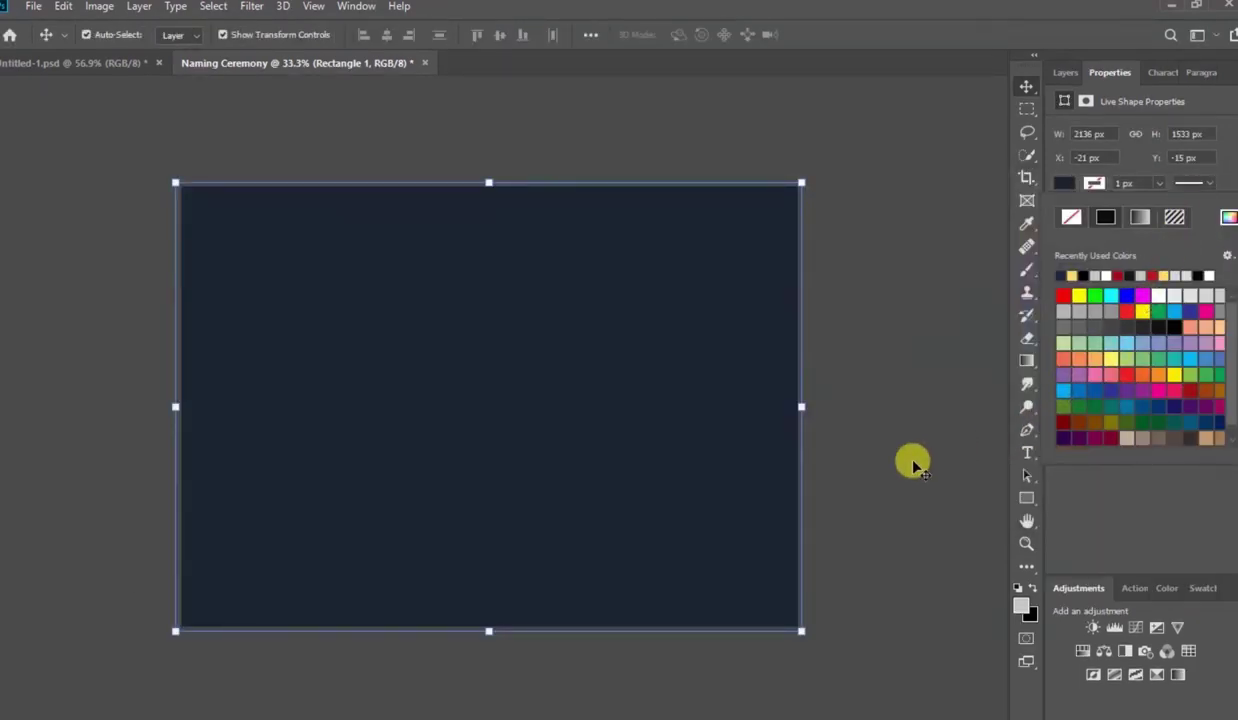
# Fit the navy rectangle to the full 2100 × 1500 px canvas with Free Transform.
pyautogui.hotkey('ctrl', 't')
pyautogui.click(829, 35)
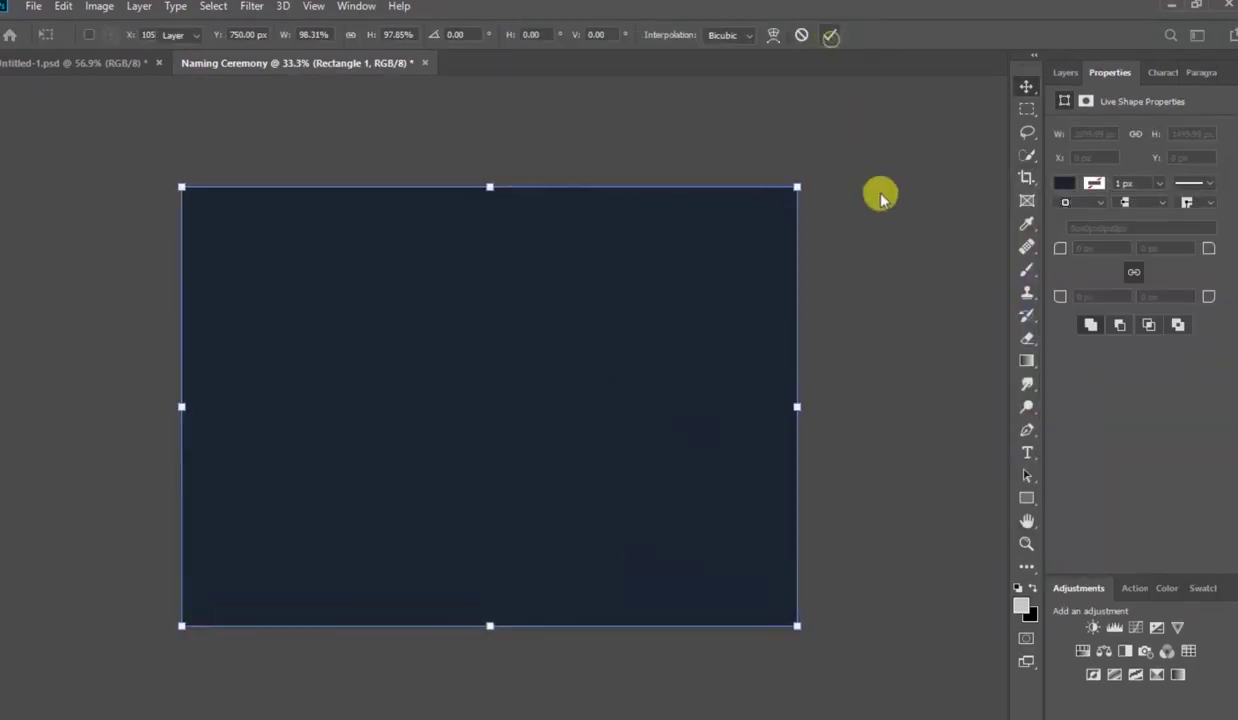
pyautogui.click(893, 323)
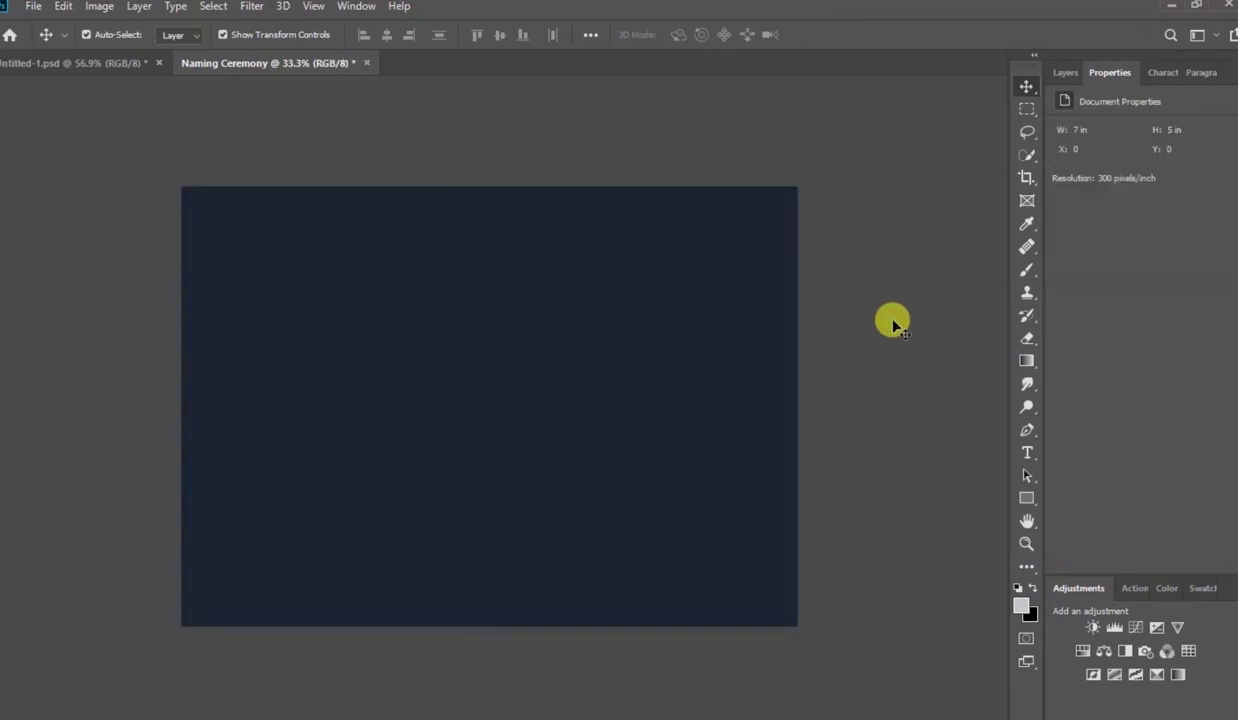
pyautogui.click(710, 316)
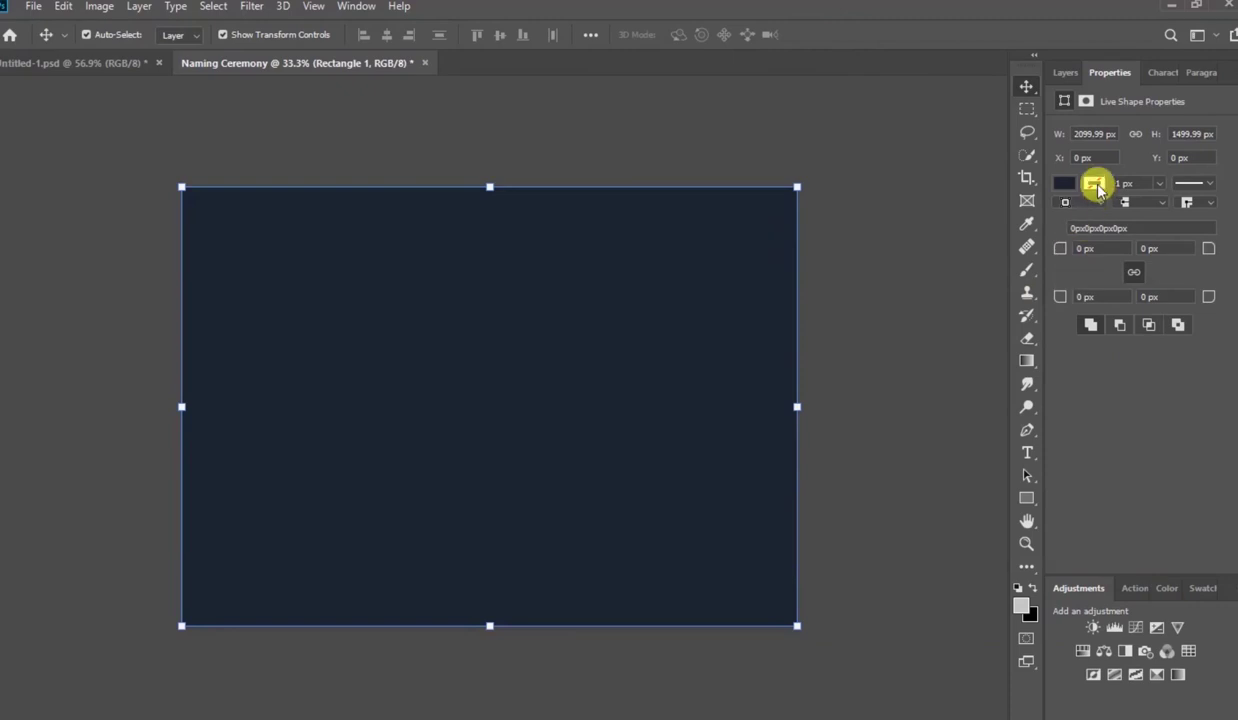
# Set the rectangle's stroke to 26.52 px wide in slate blue #2d3648.
pyautogui.click(1095, 184)
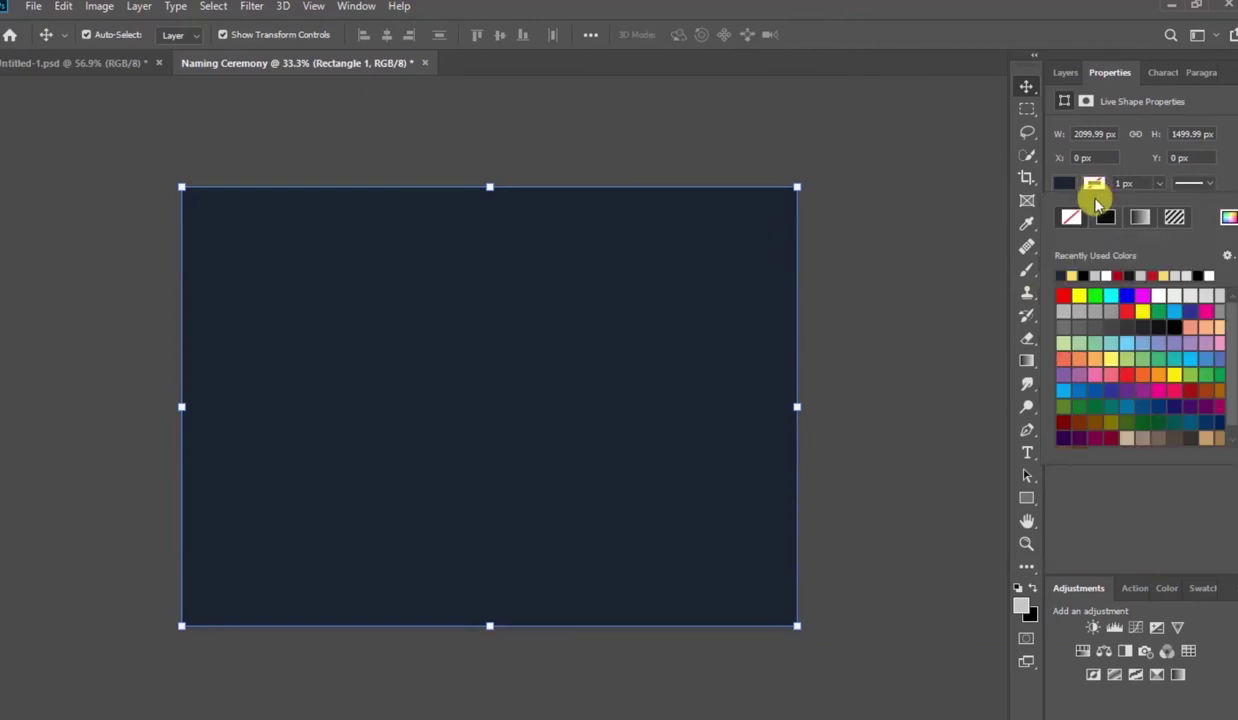
pyautogui.click(1160, 186)
pyautogui.moveTo(1156, 199); pyautogui.dragTo(1170, 205)
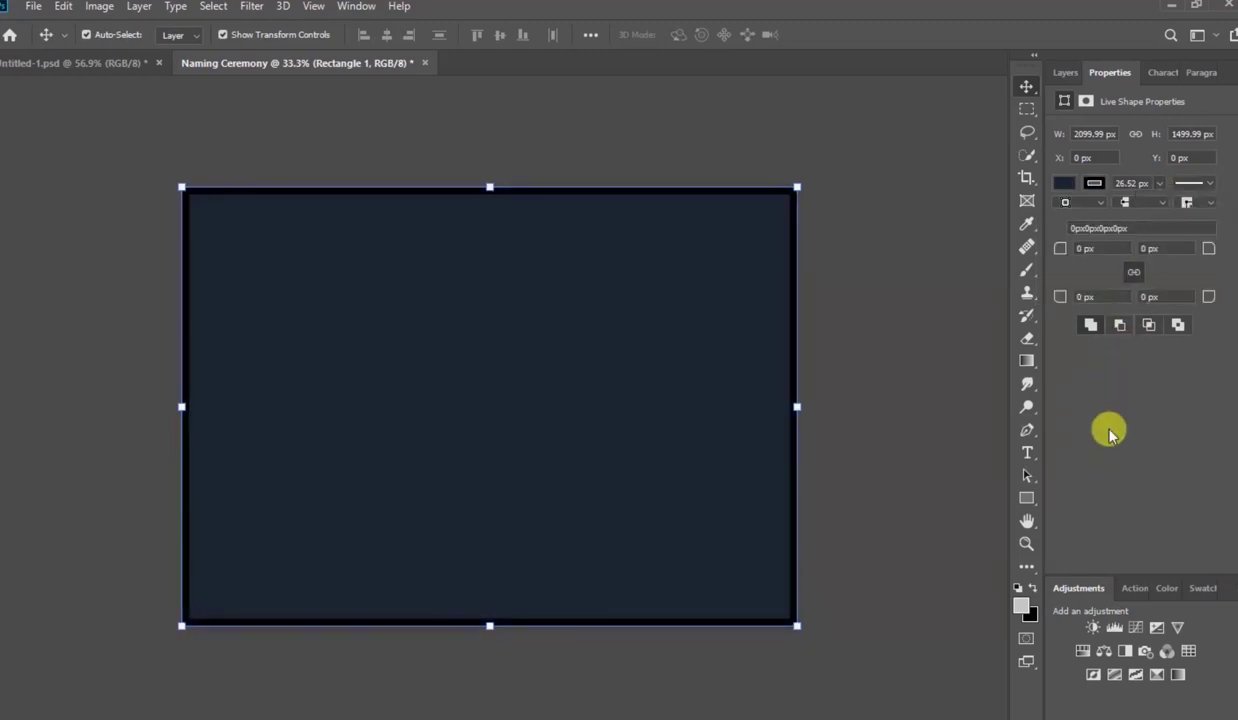
pyautogui.click(1095, 185)
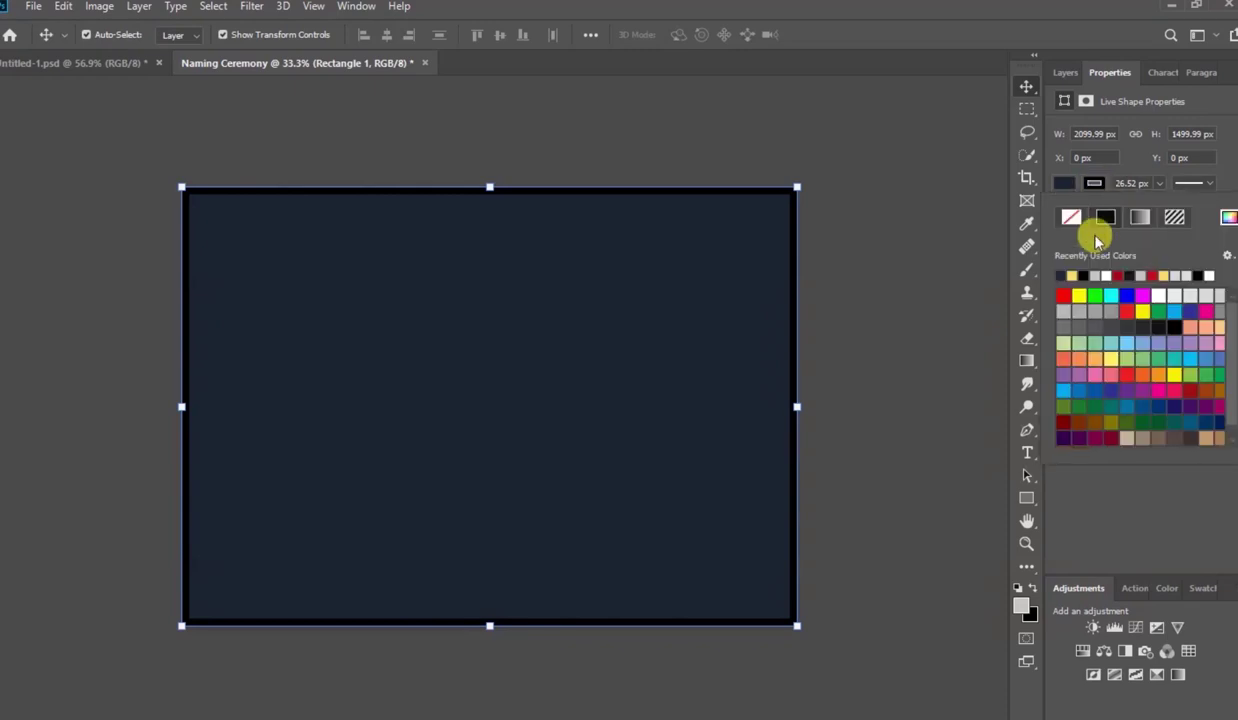
pyautogui.click(1228, 219)
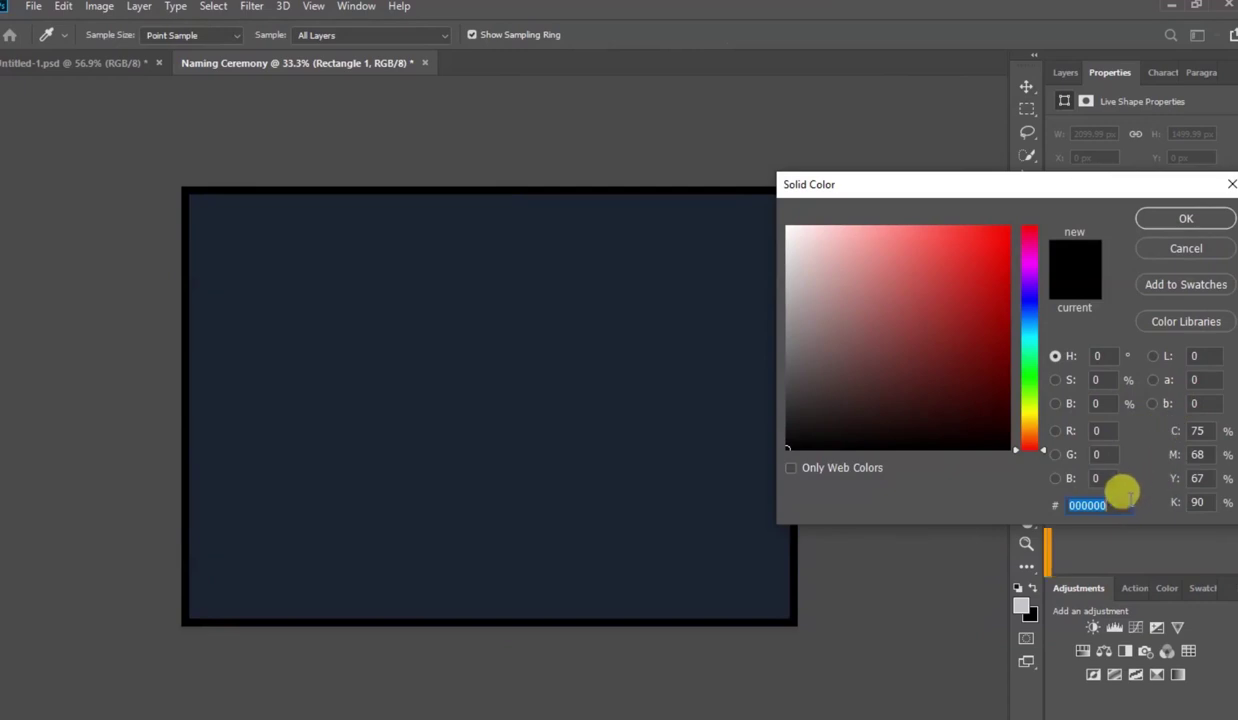
pyautogui.write('2')
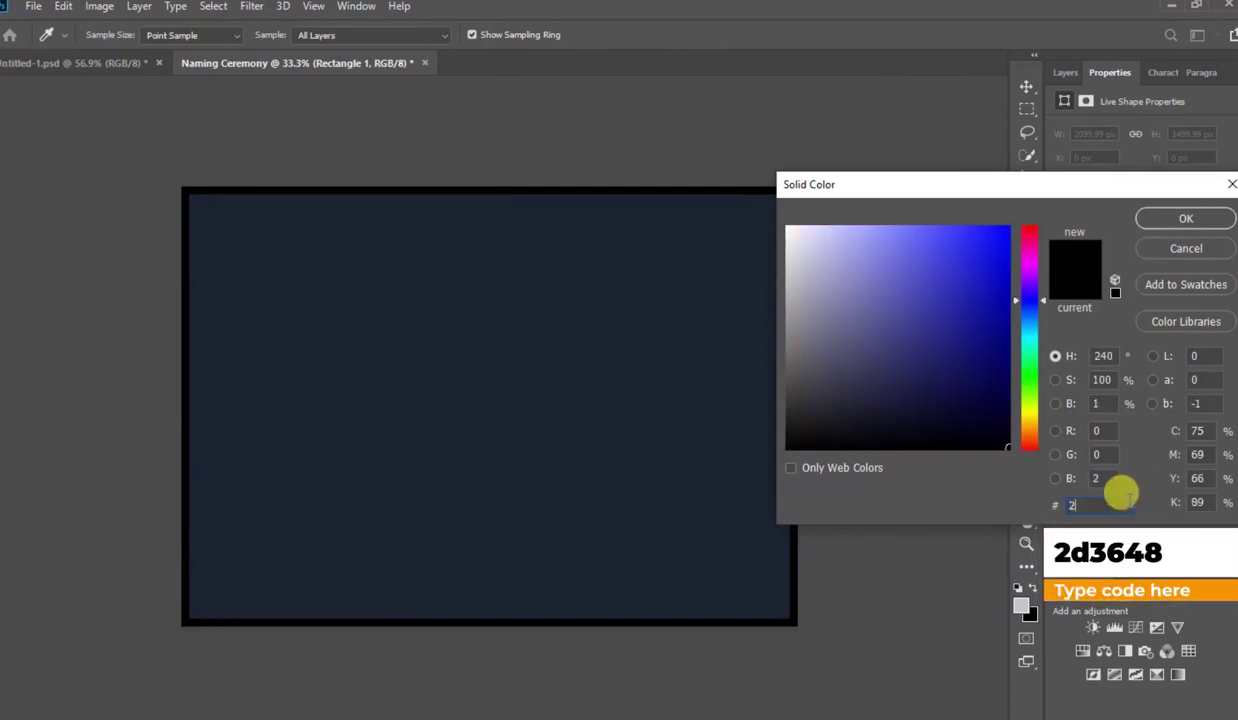
pyautogui.write('d3648')
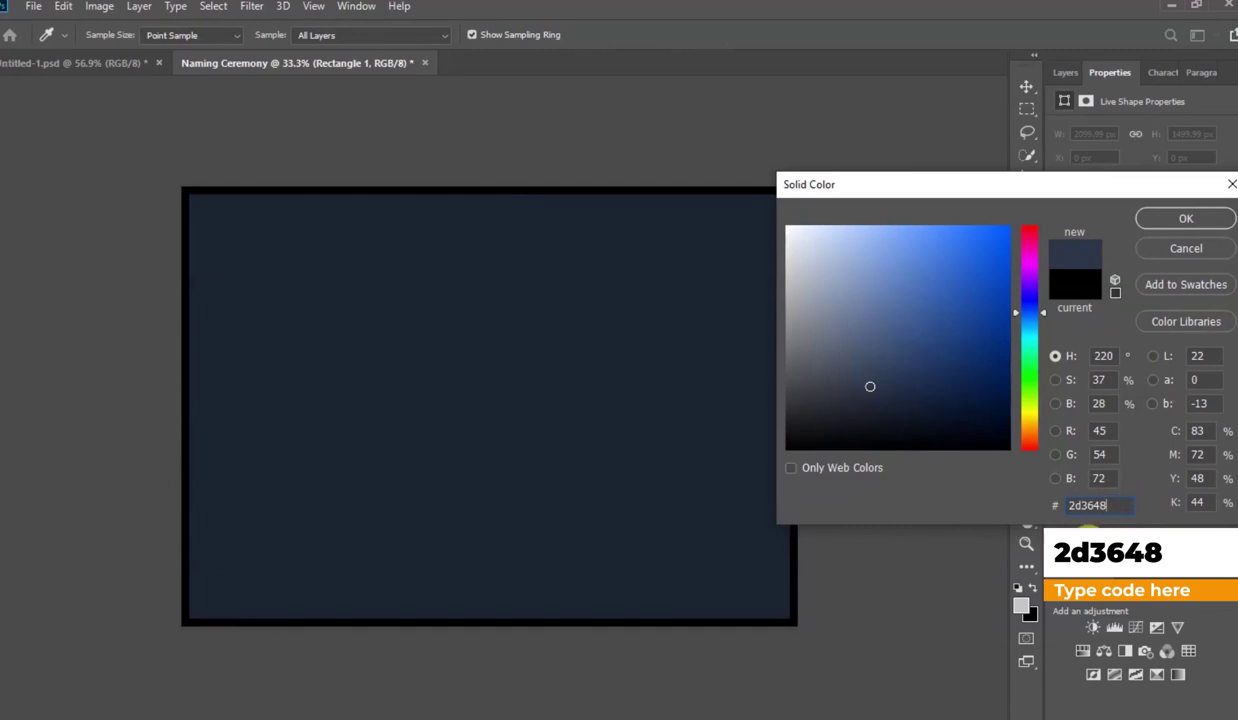
pyautogui.click(1188, 221)
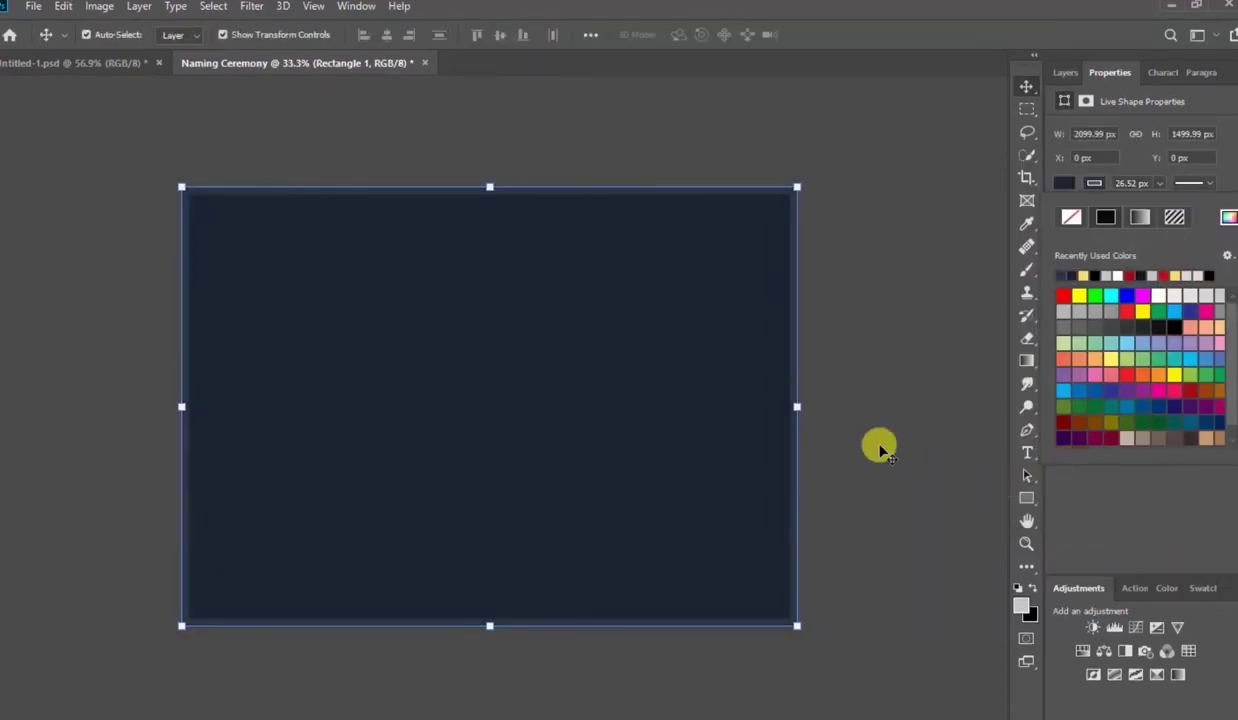
pyautogui.click(880, 450)
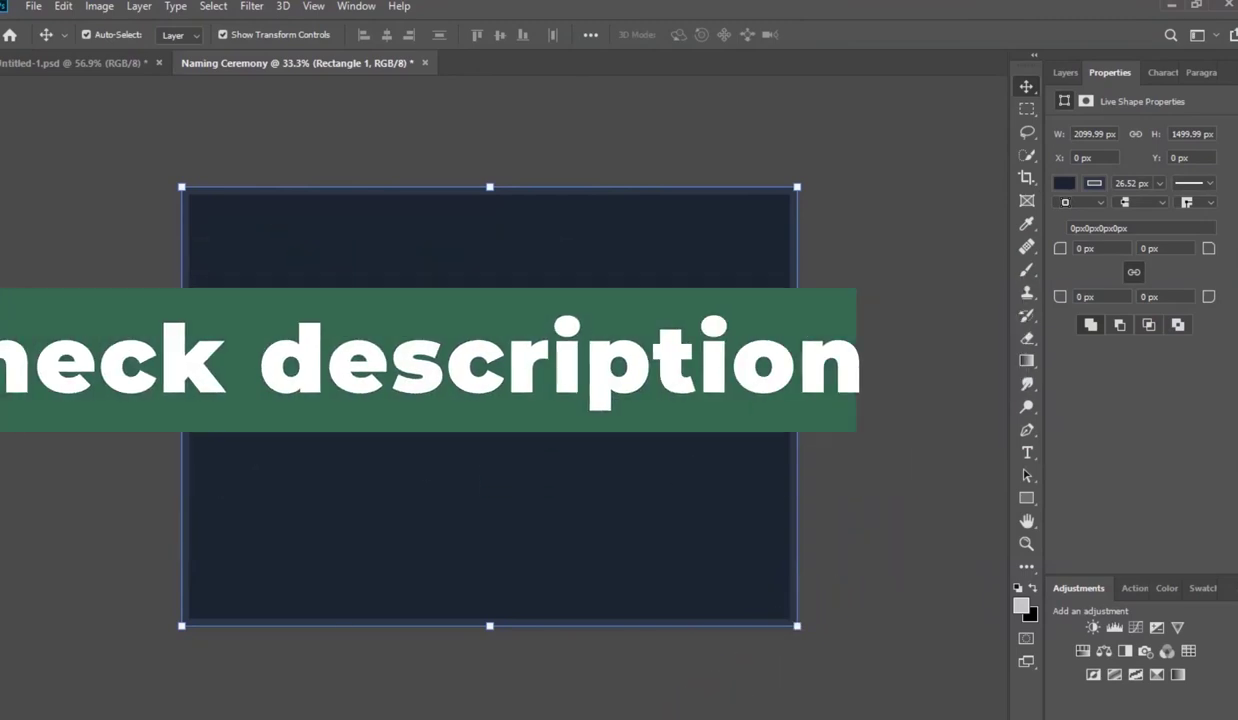
# Place the torn-paper image on the canvas and rotate it 90° clockwise.
pyautogui.hotkey('alt', 'Tab')
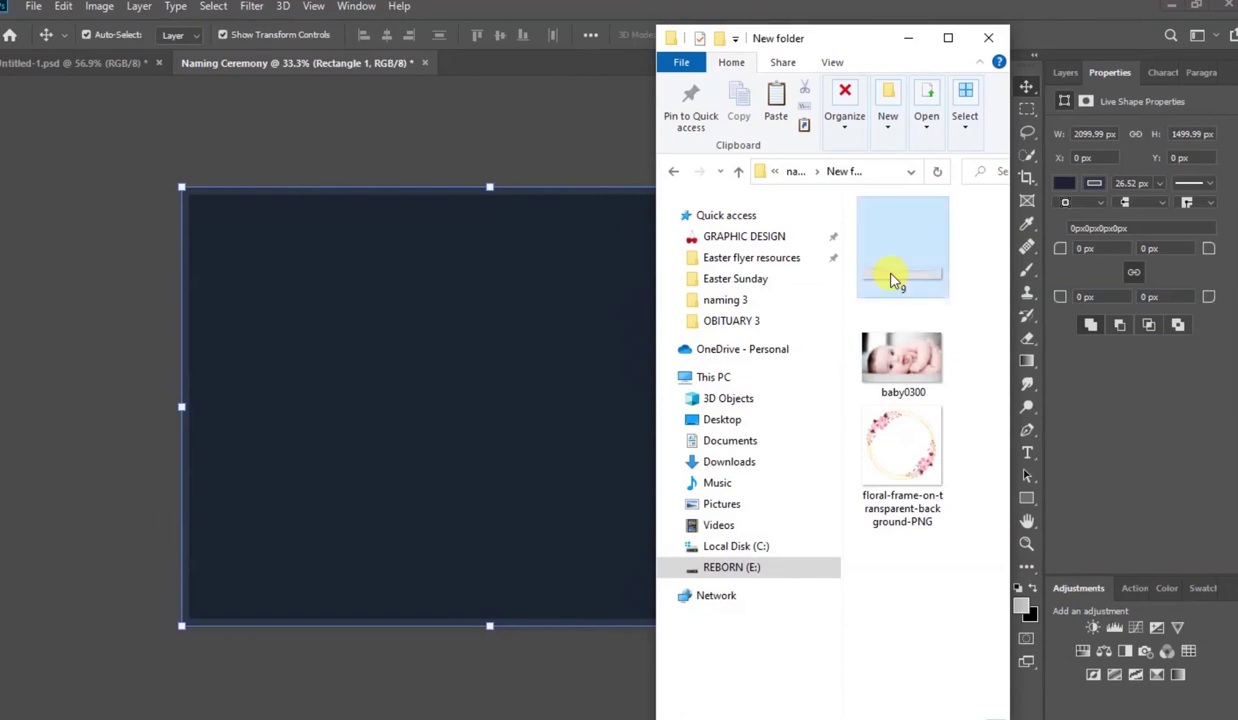
pyautogui.moveTo(893, 280); pyautogui.dragTo(557, 405)
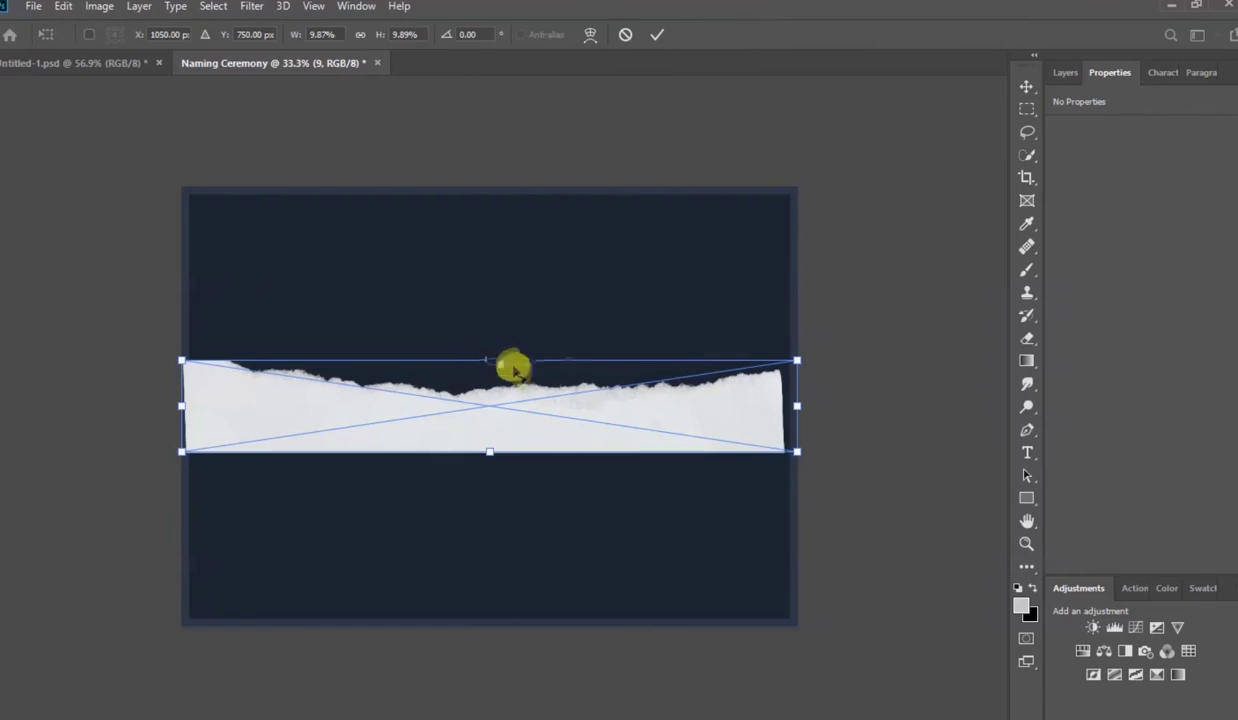
pyautogui.rightClick(528, 428)
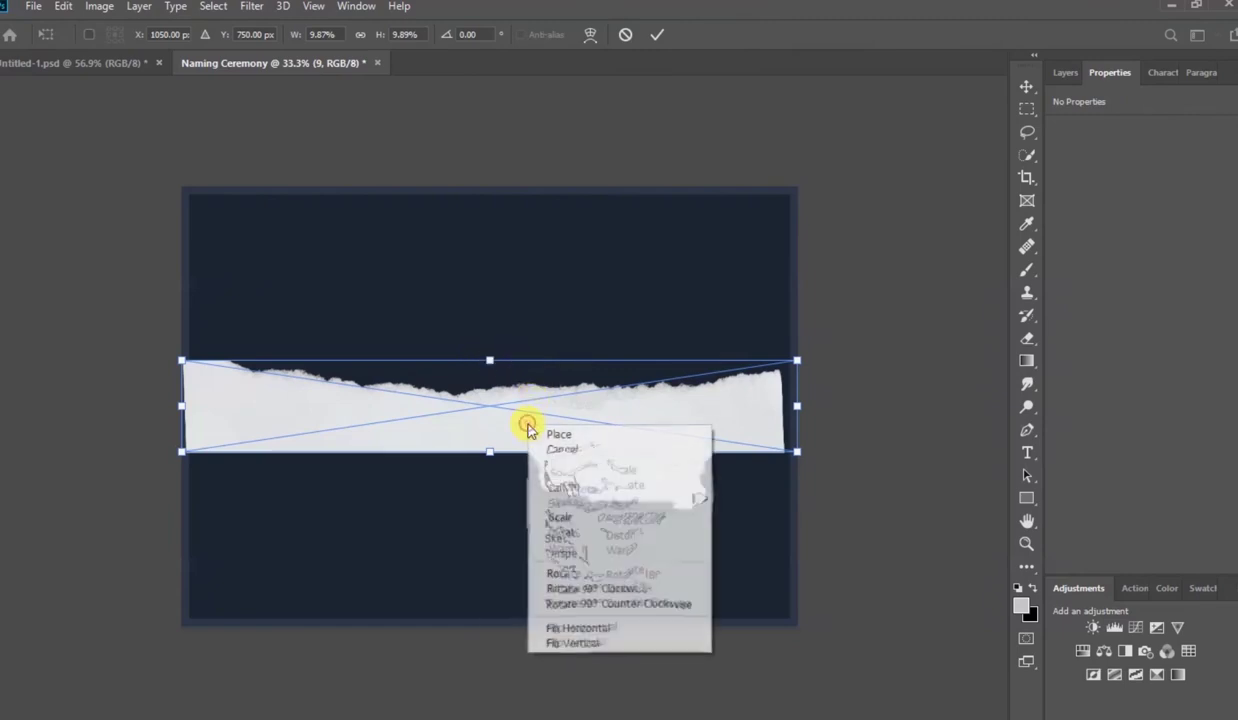
pyautogui.click(611, 592)
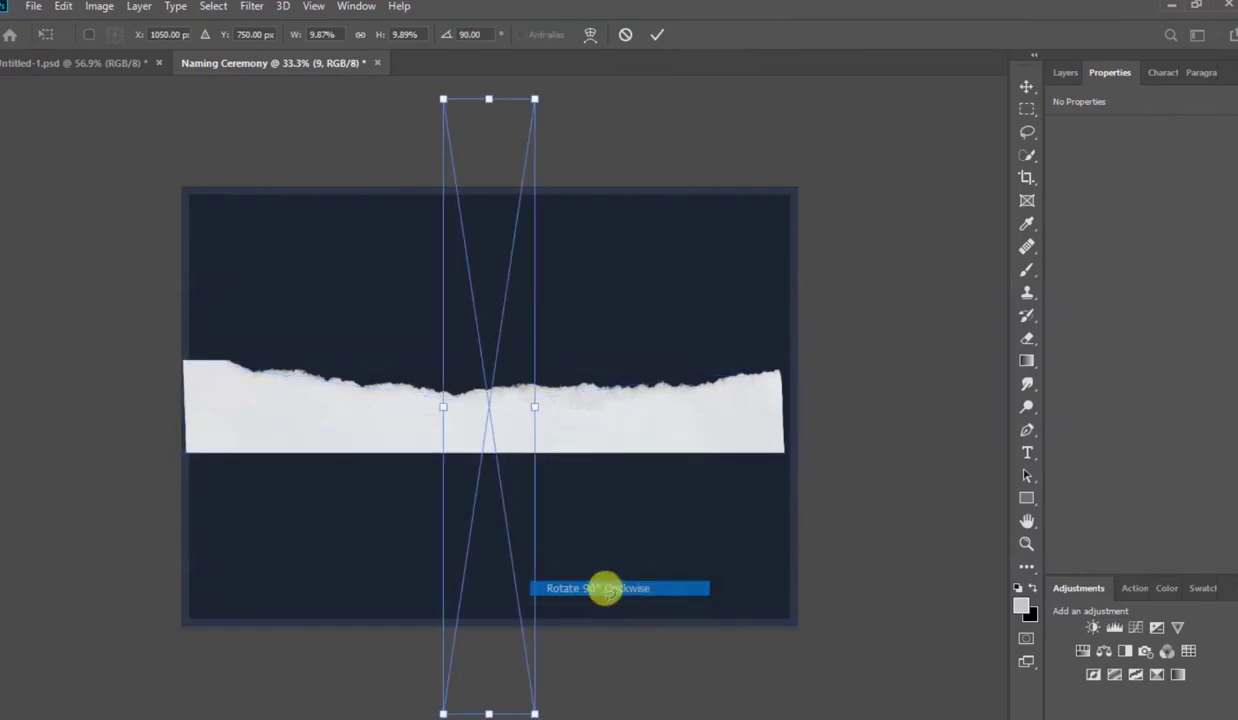
# Flip the torn strip horizontally, then move it right and widen it over the background.
pyautogui.rightClick(500, 405)
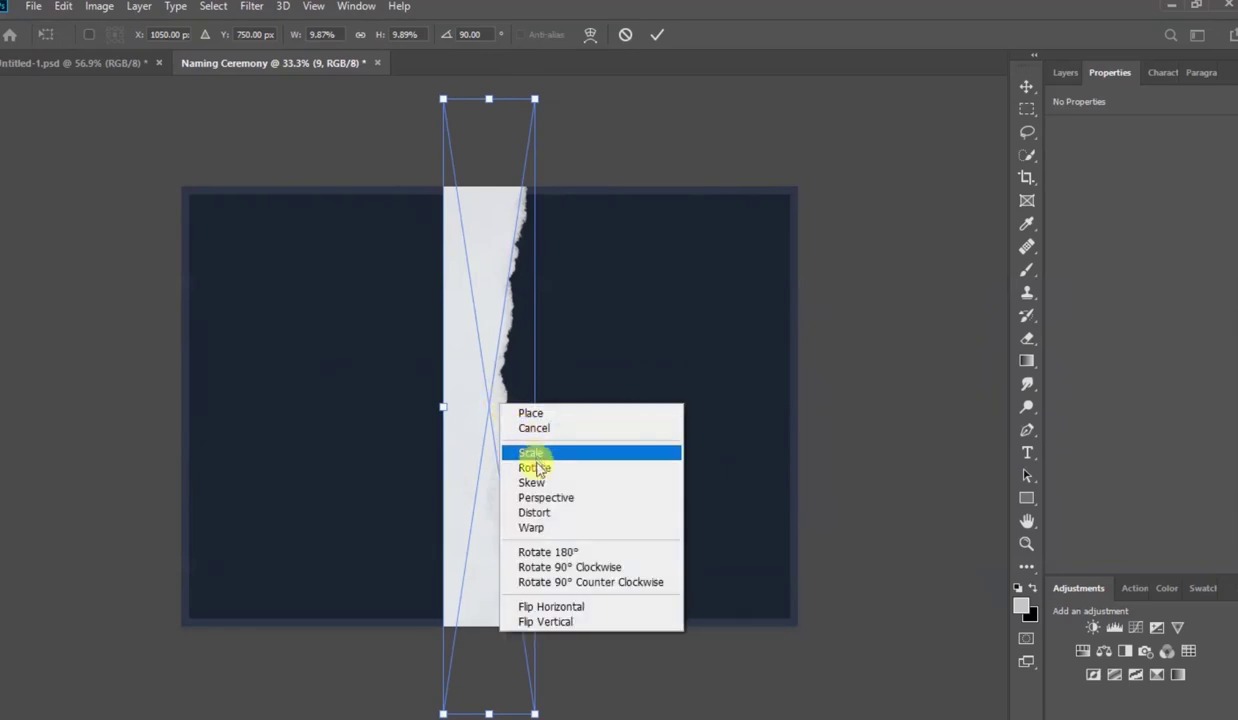
pyautogui.click(564, 605)
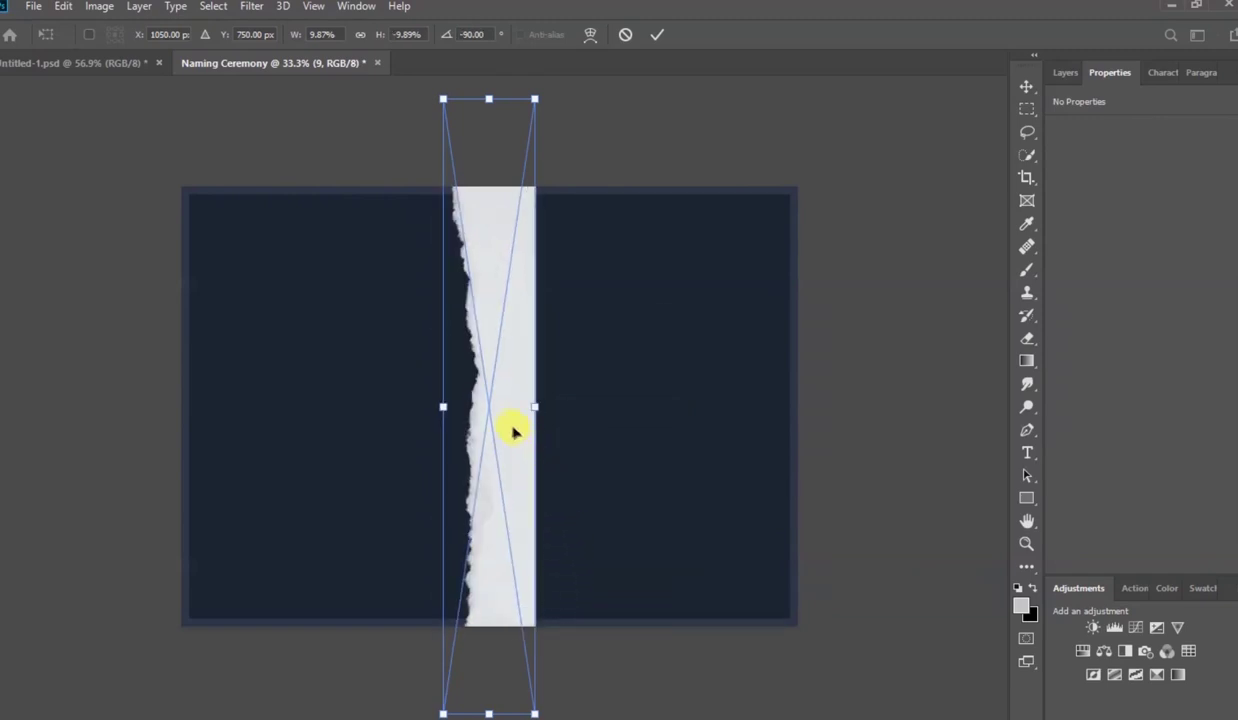
pyautogui.moveTo(507, 427); pyautogui.dragTo(797, 406)
pyautogui.moveTo(570, 406); pyautogui.dragTo(518, 406)
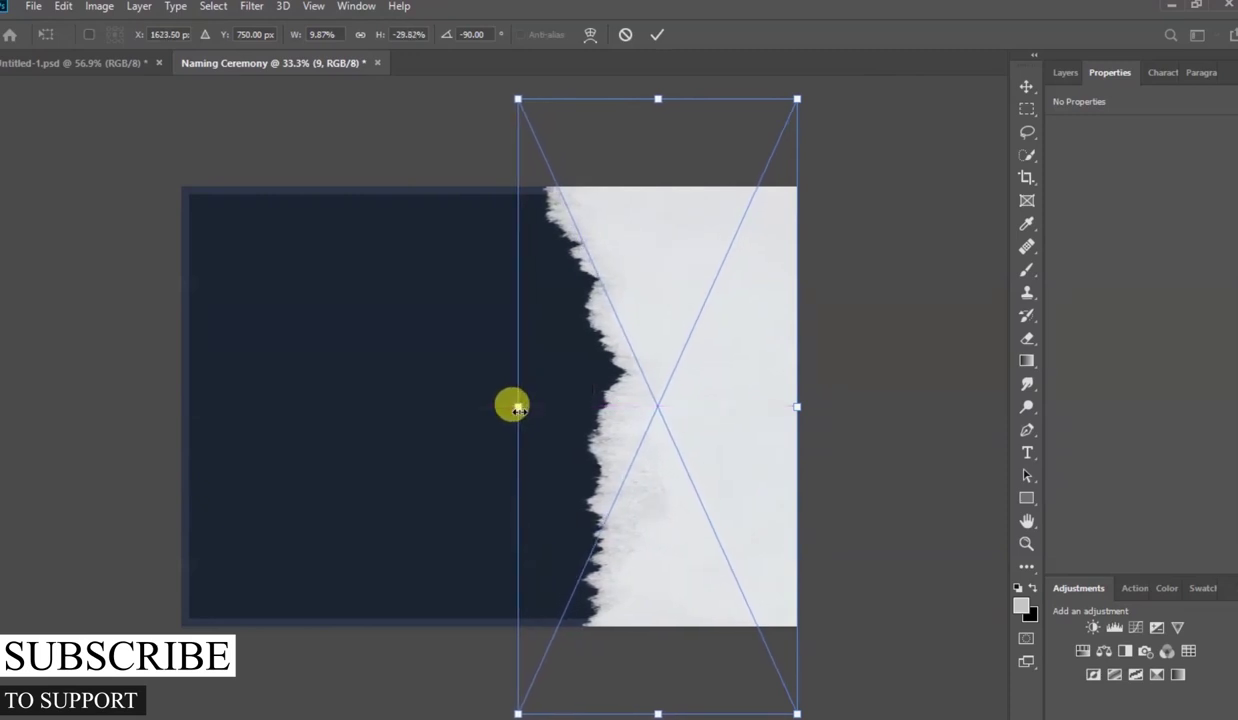
pyautogui.click(657, 34)
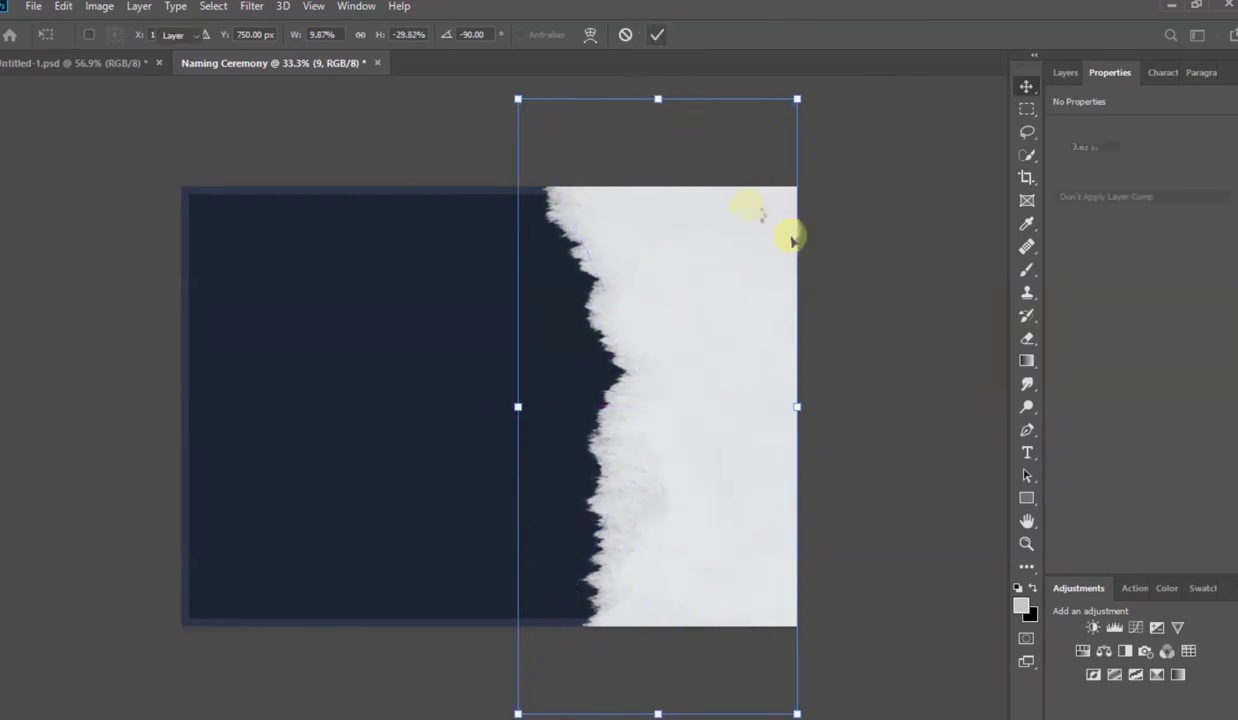
pyautogui.click(877, 293)
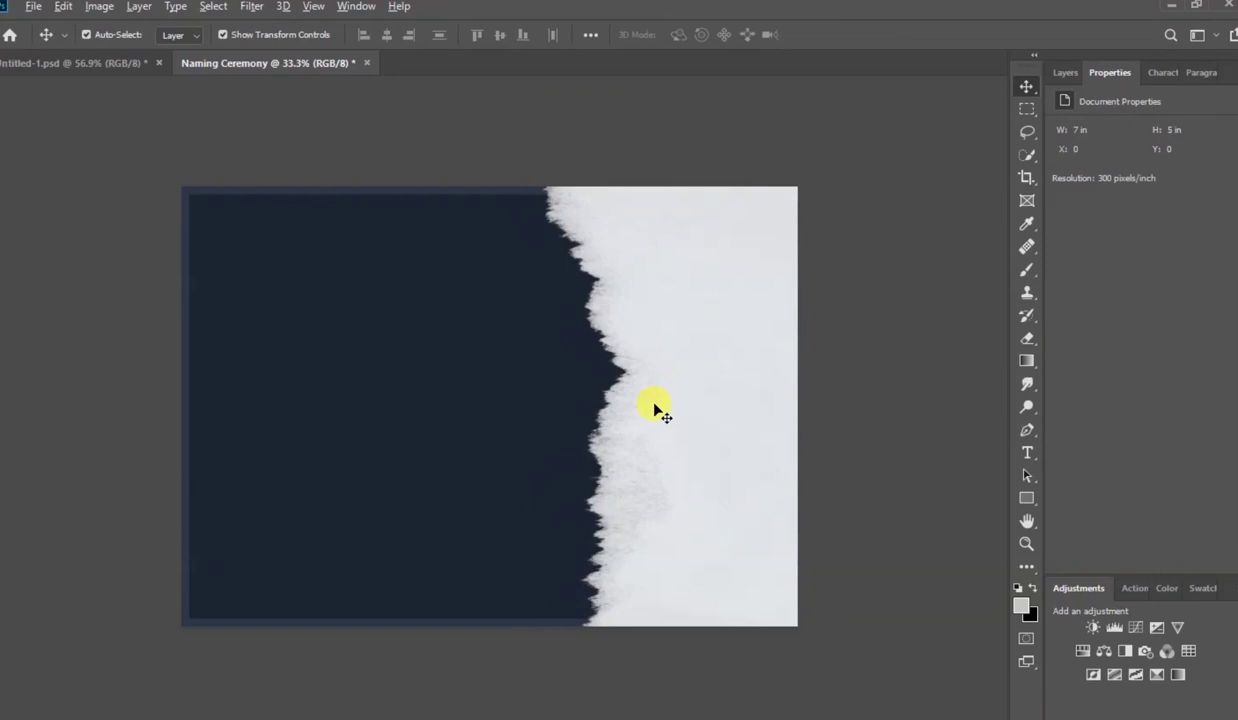
pyautogui.scroll(3, 575, 395)
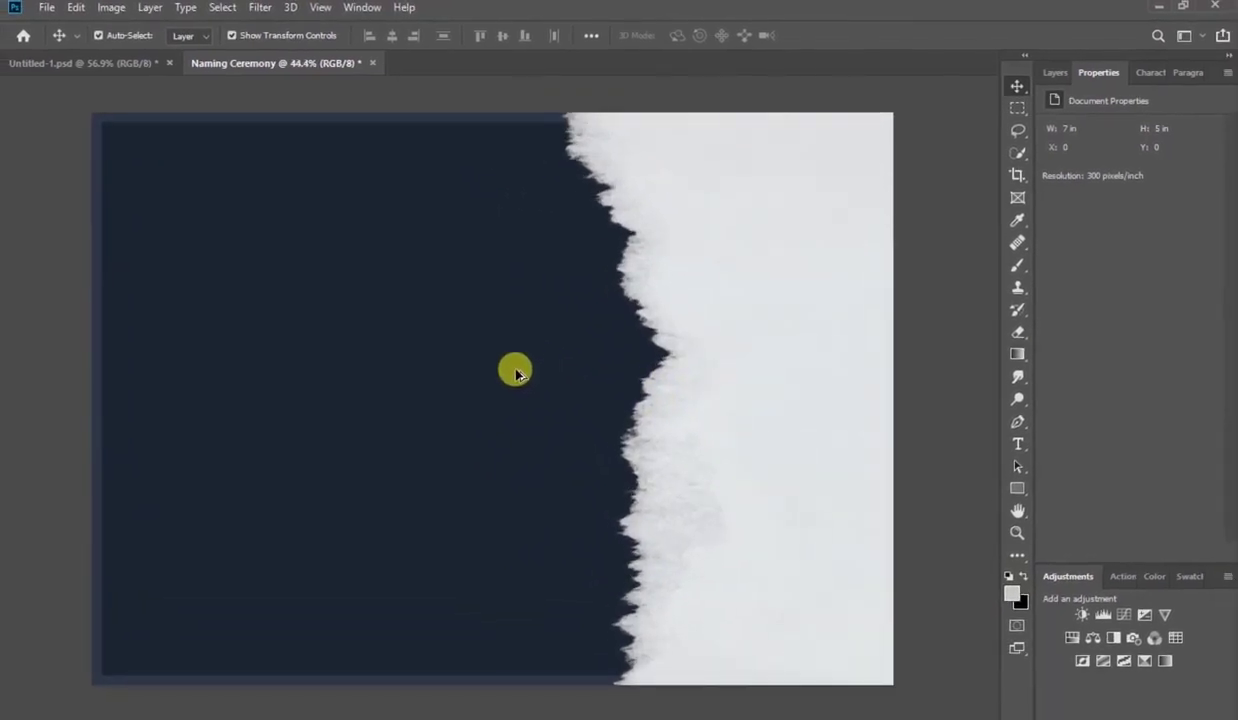
# Zoom into the canvas and bring the flyer-images folder forward from the taskbar.
pyautogui.scroll(1, 516, 373)
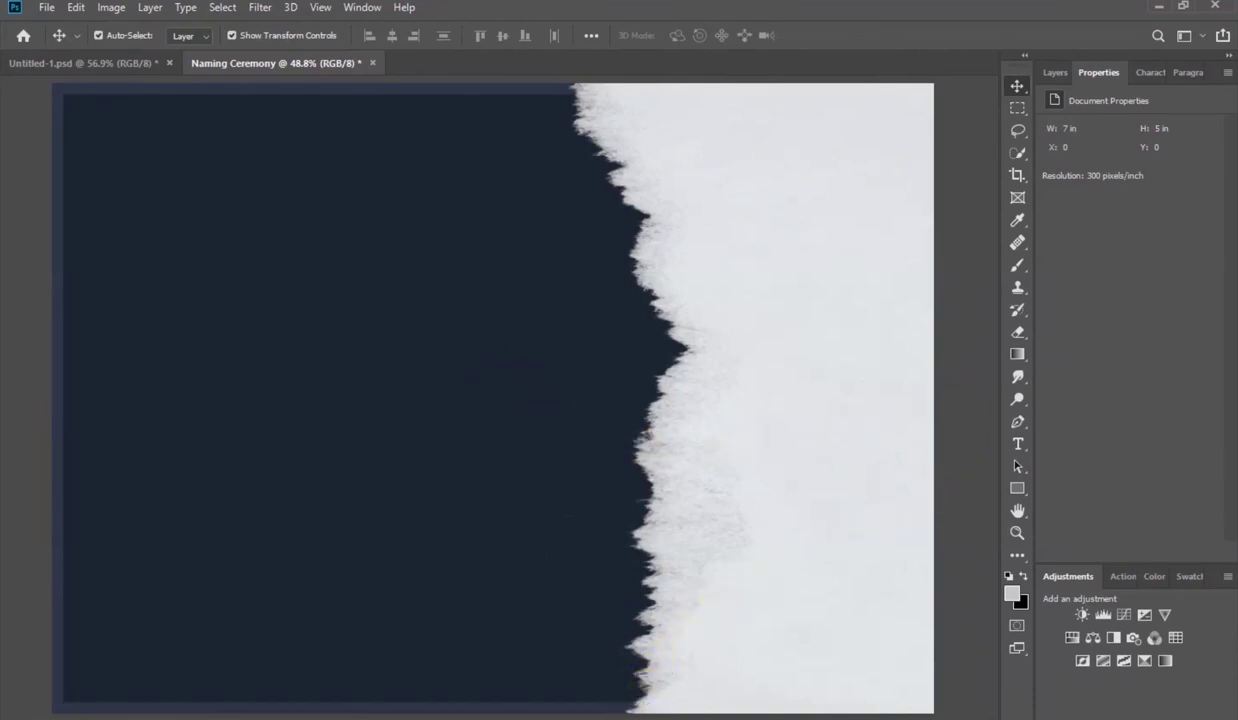
pyautogui.moveTo(611, 718)
pyautogui.click(611, 670)
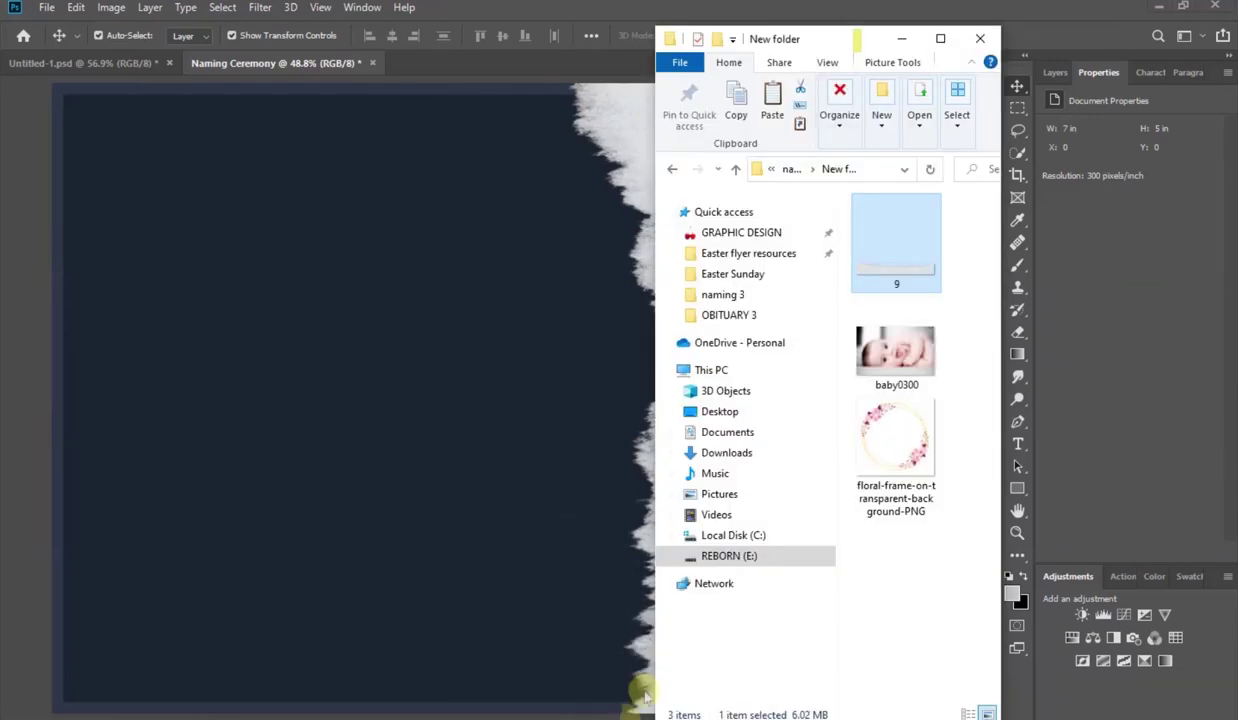
# Place the floral-frame PNG on the canvas, moved right and slightly shrunk.
pyautogui.click(890, 577)
pyautogui.moveTo(895, 447); pyautogui.dragTo(555, 437)
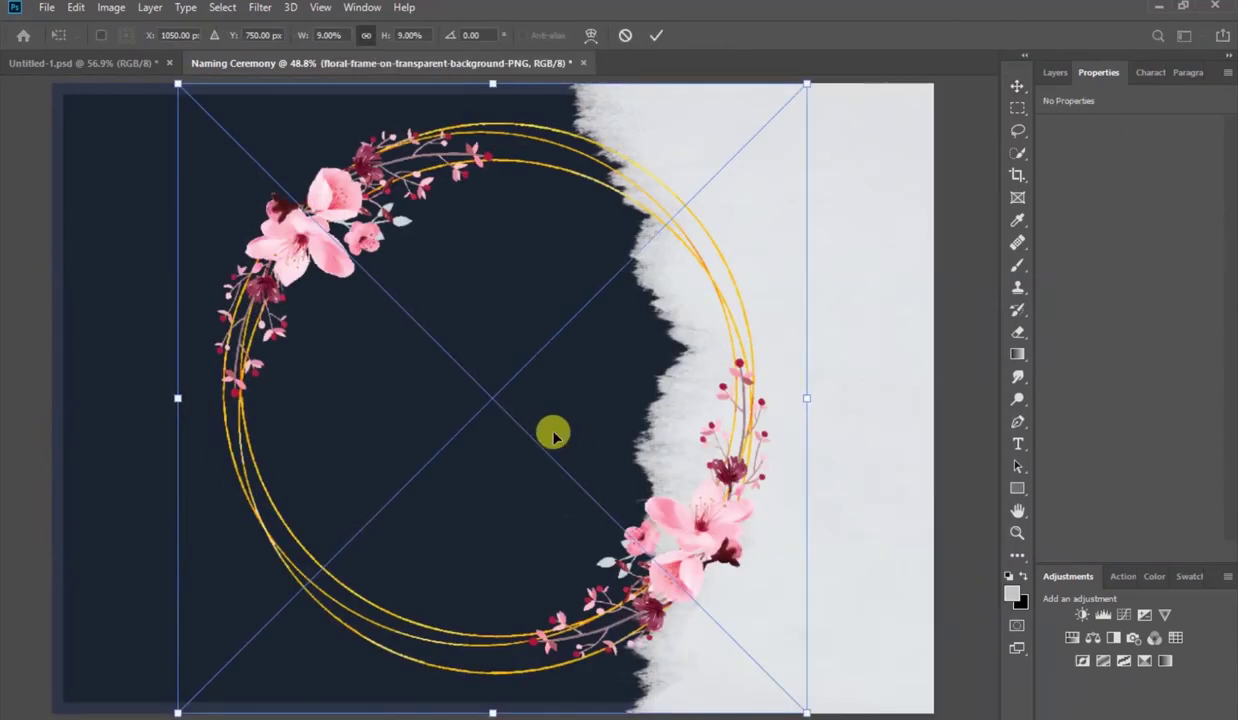
pyautogui.moveTo(320, 203); pyautogui.dragTo(470, 208)
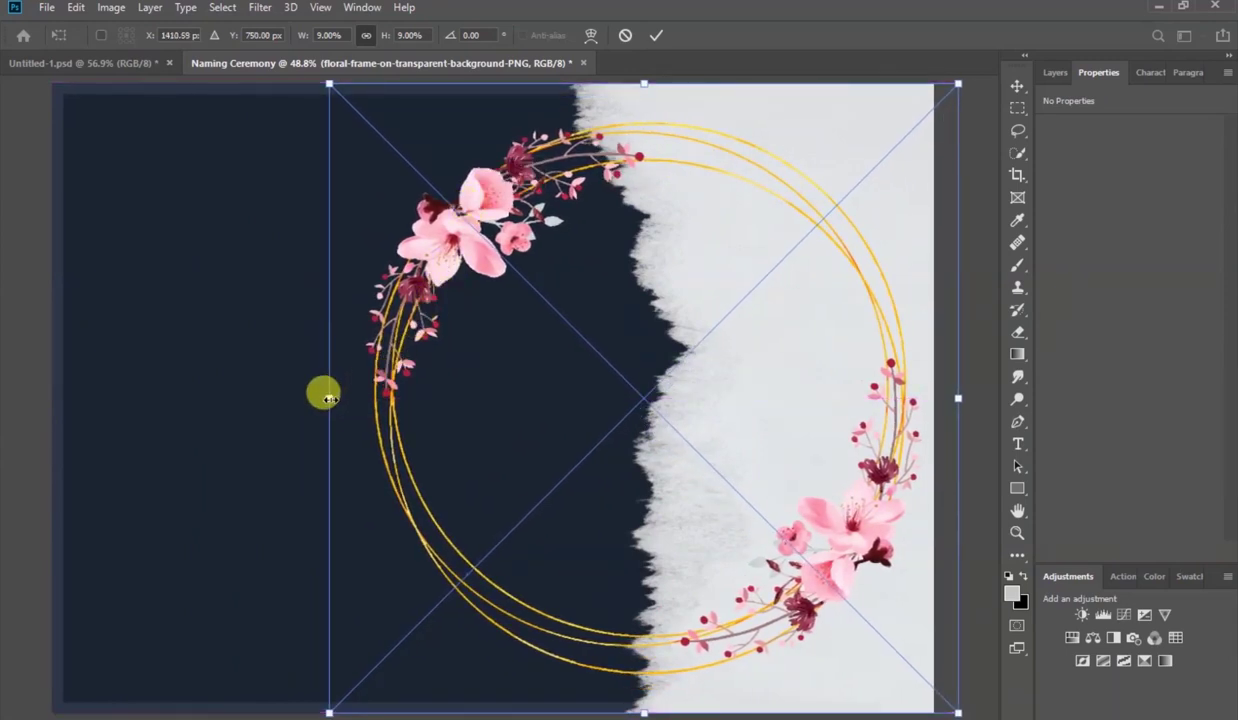
pyautogui.moveTo(329, 398); pyautogui.dragTo(397, 398)
pyautogui.click(655, 35)
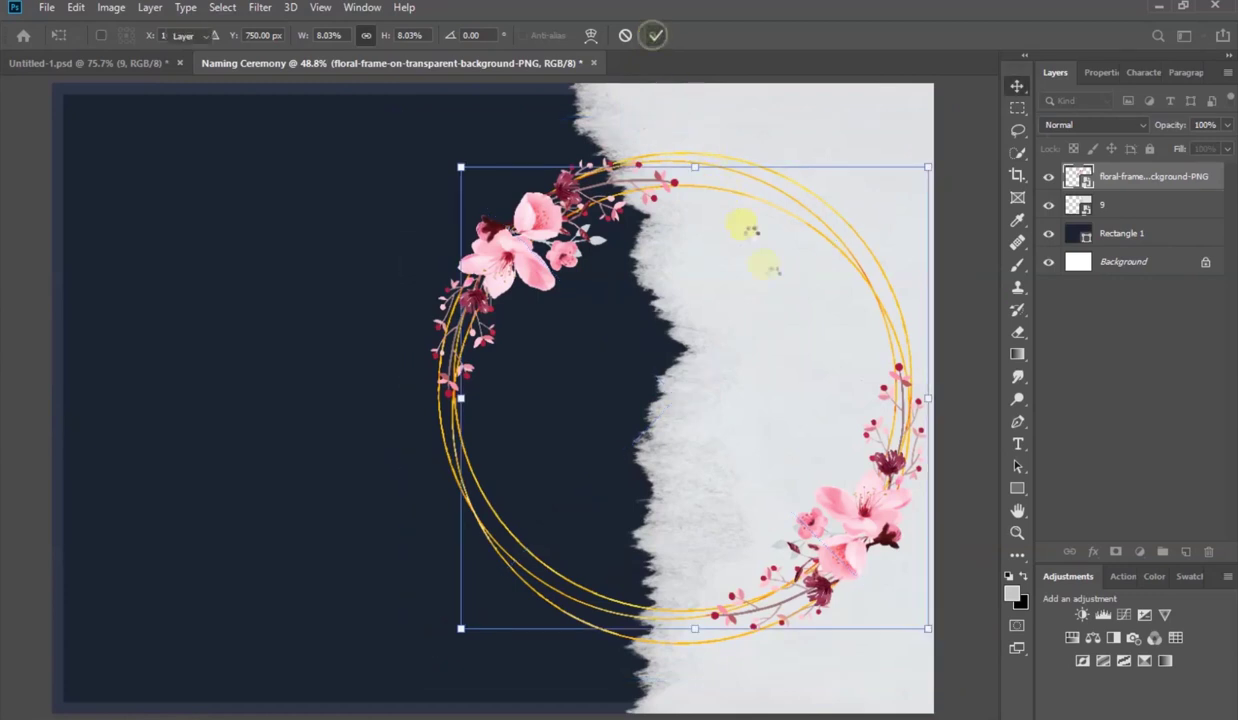
pyautogui.click(963, 325)
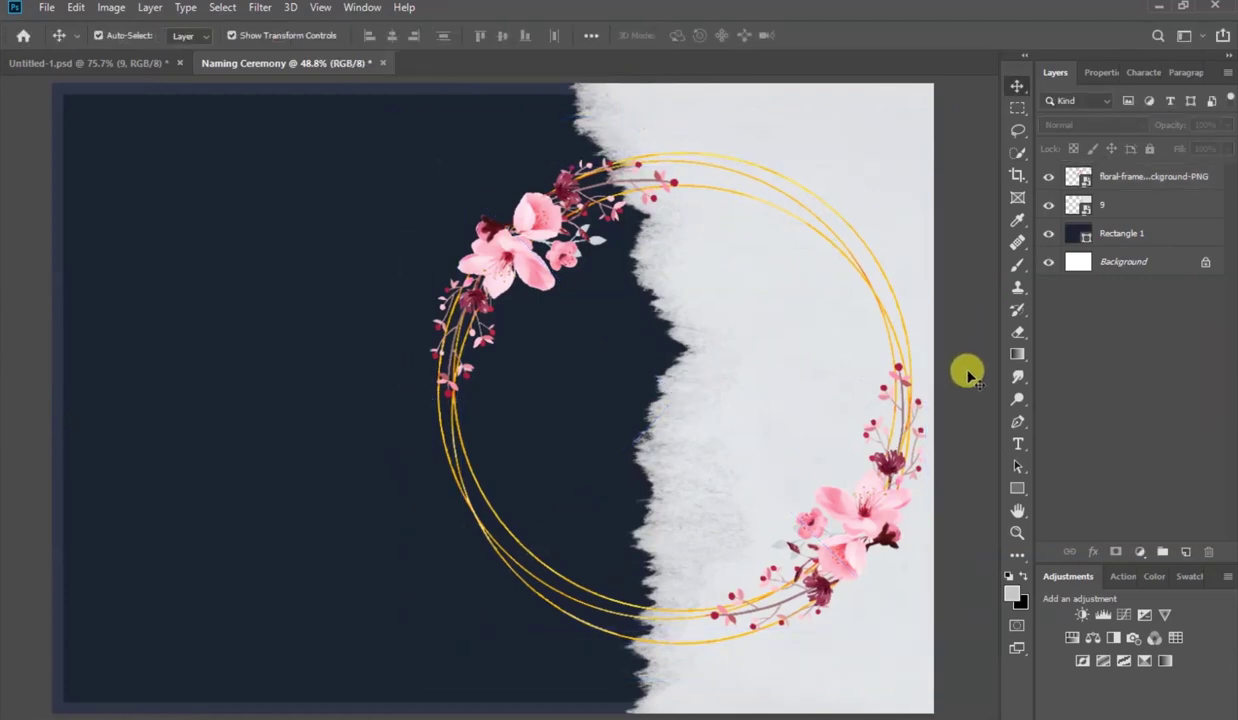
pyautogui.click(1019, 490)
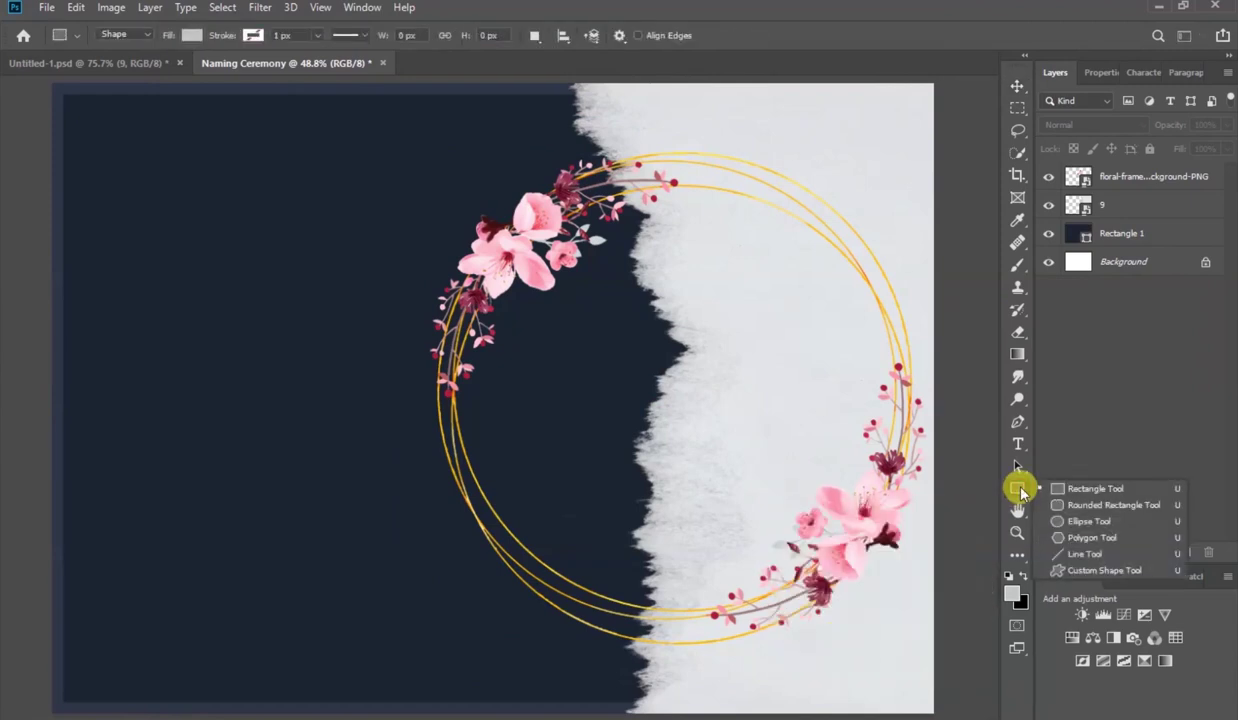
# Draw an ellipse in the floral ring and enlarge it to about 1057 × 1010 px.
pyautogui.click(1137, 525)
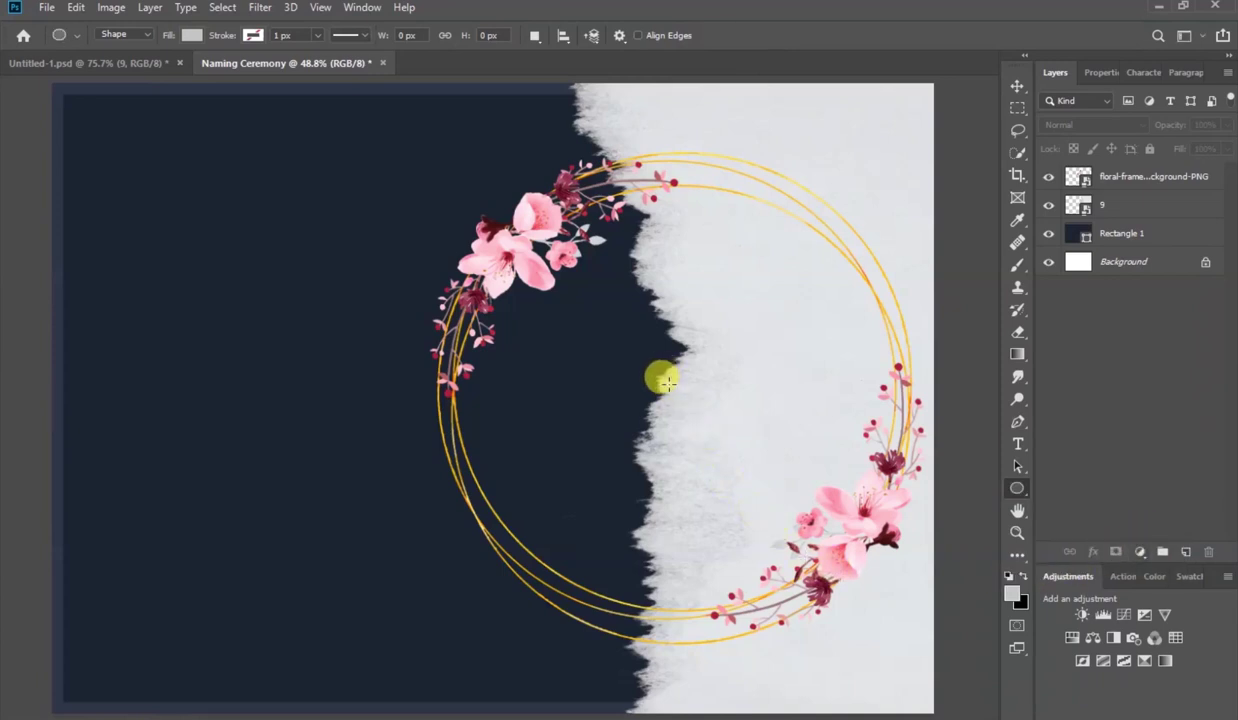
pyautogui.moveTo(667, 383); pyautogui.dragTo(862, 707)
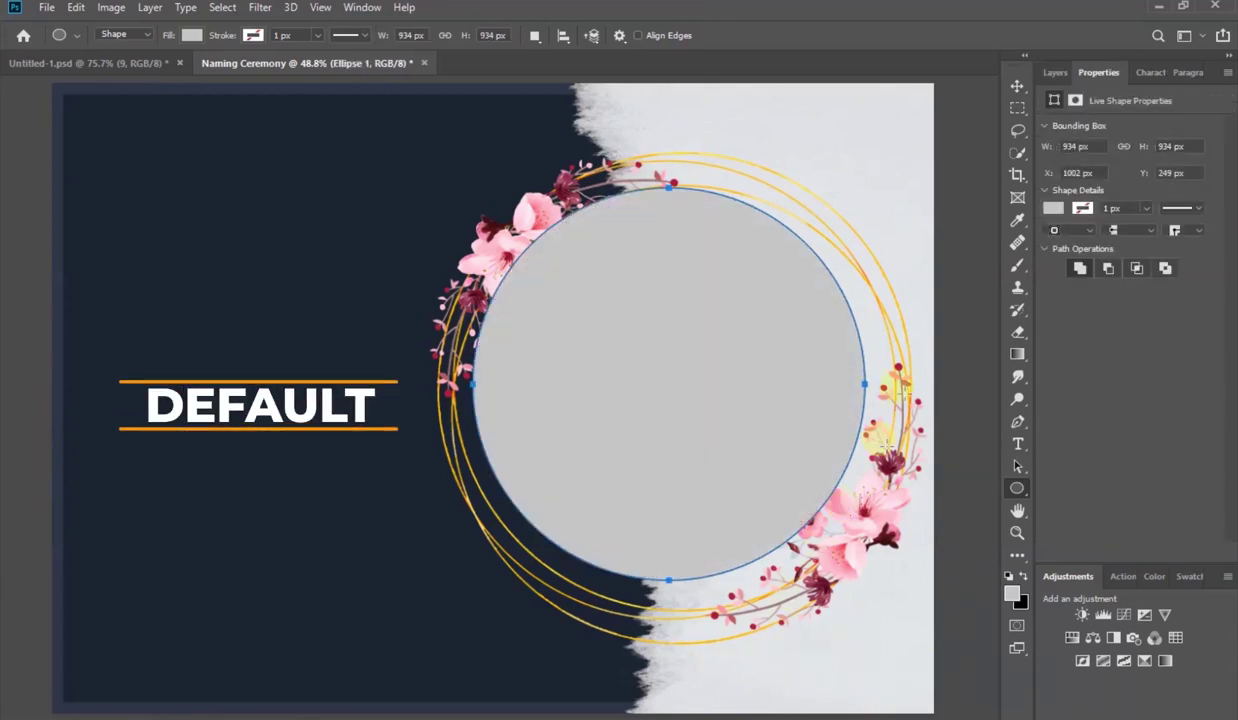
pyautogui.click(1016, 87)
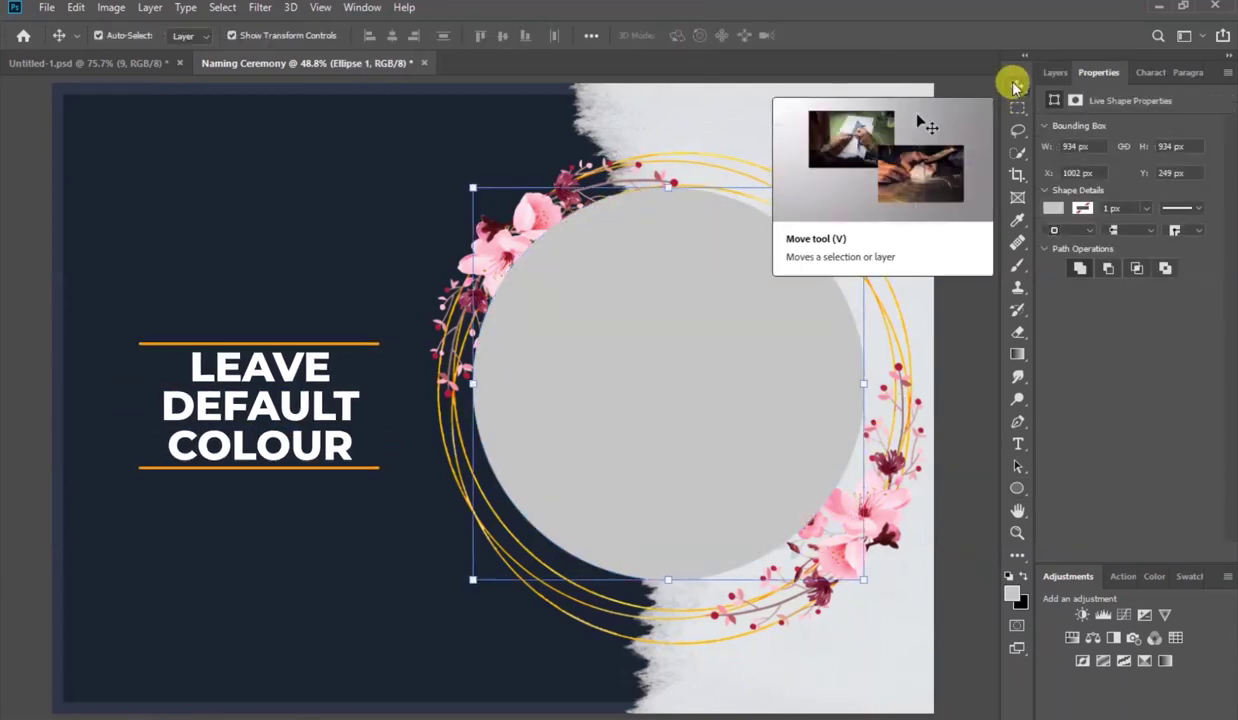
pyautogui.click(863, 580)
pyautogui.moveTo(865, 584); pyautogui.dragTo(878, 607)
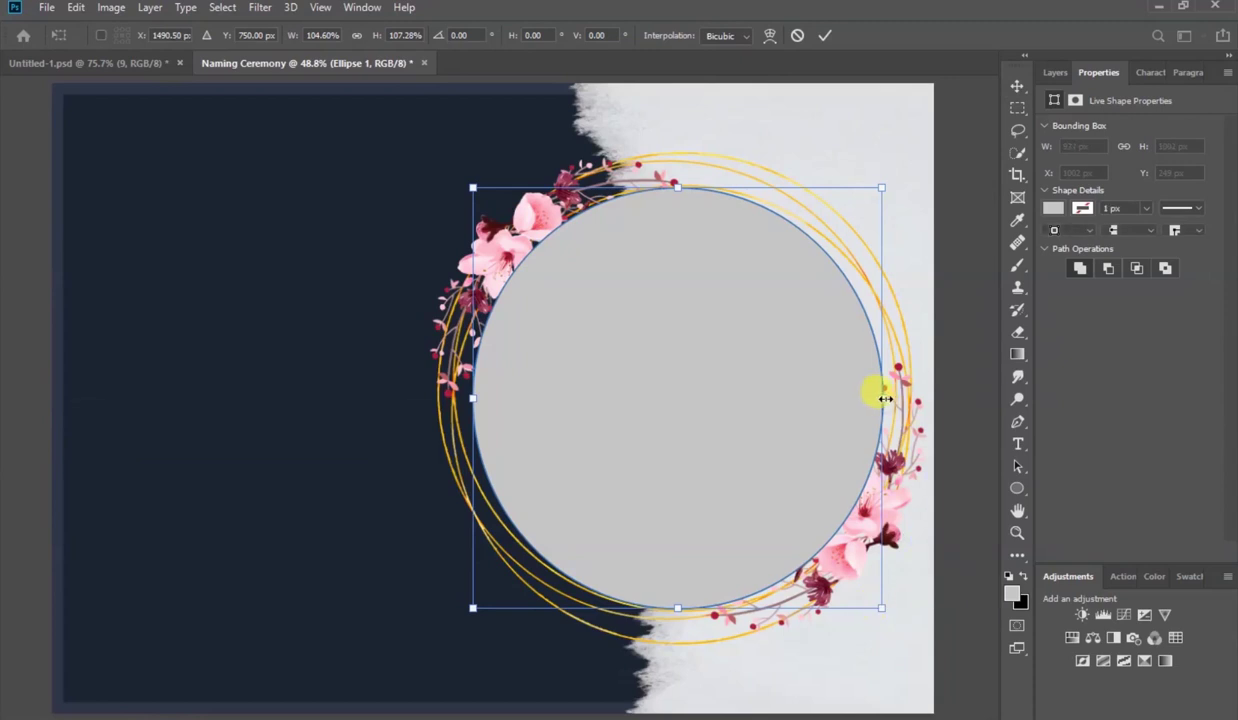
pyautogui.moveTo(885, 399); pyautogui.dragTo(892, 397)
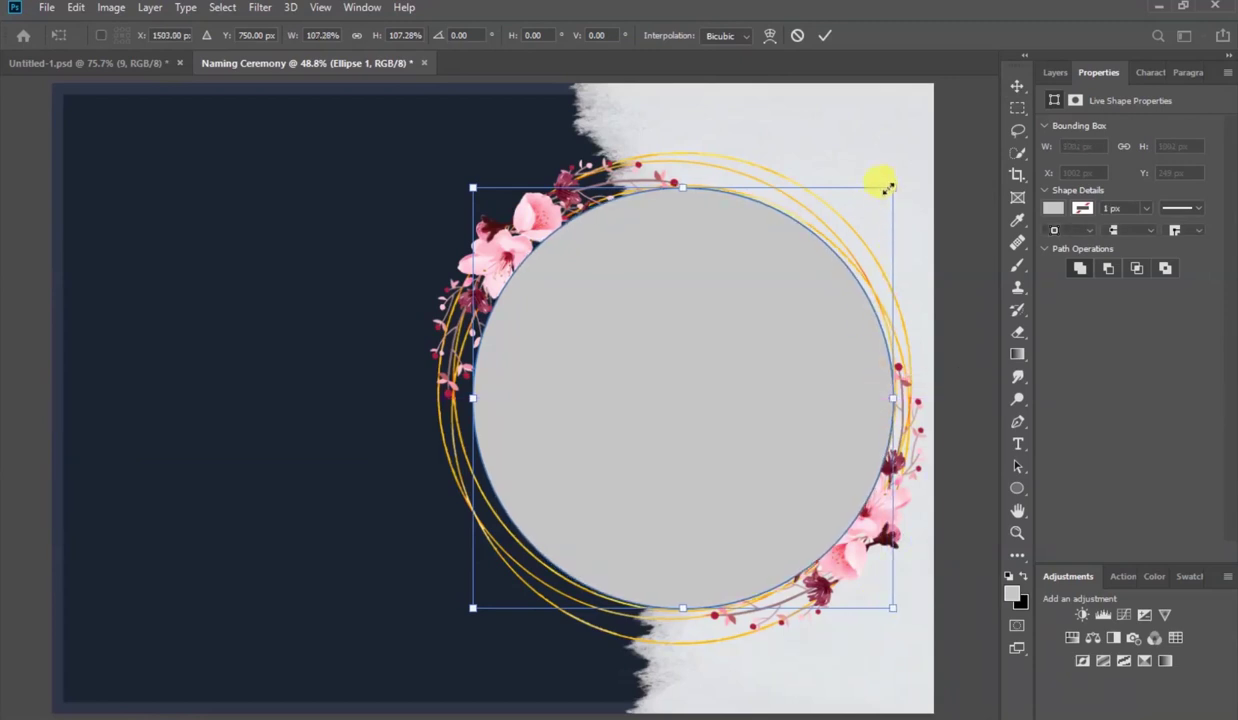
pyautogui.moveTo(894, 185); pyautogui.dragTo(900, 184)
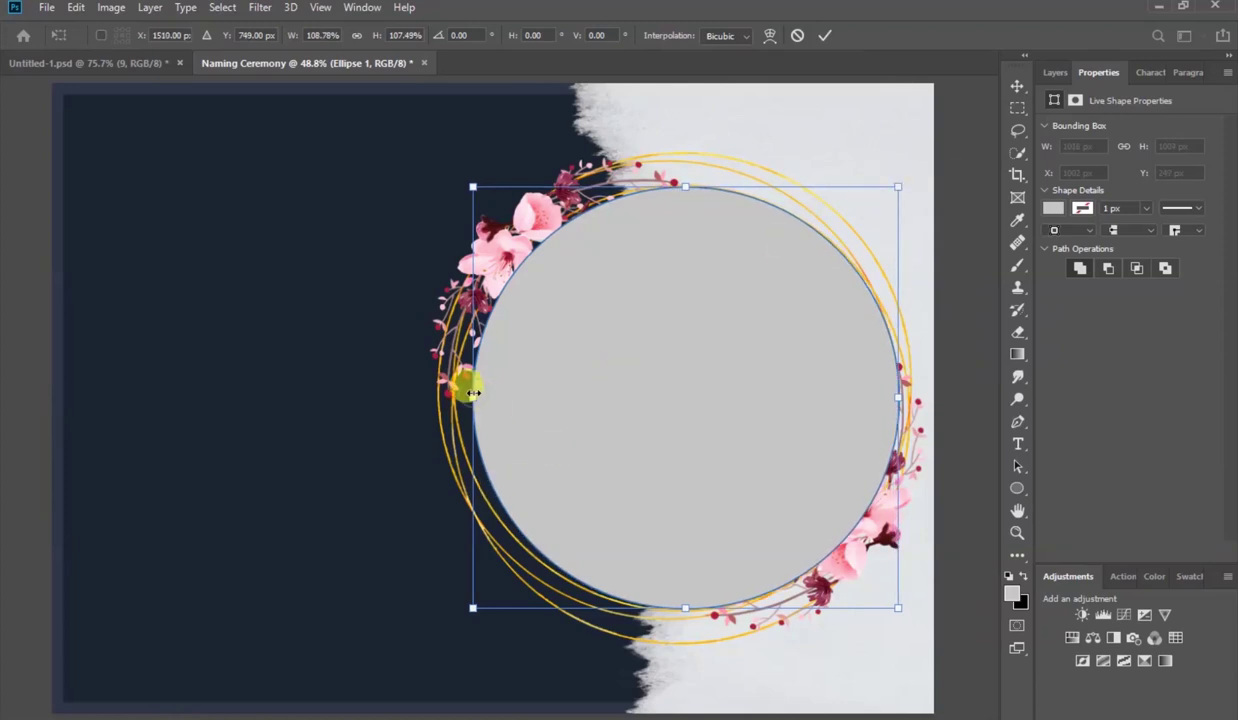
pyautogui.moveTo(471, 393); pyautogui.dragTo(461, 395)
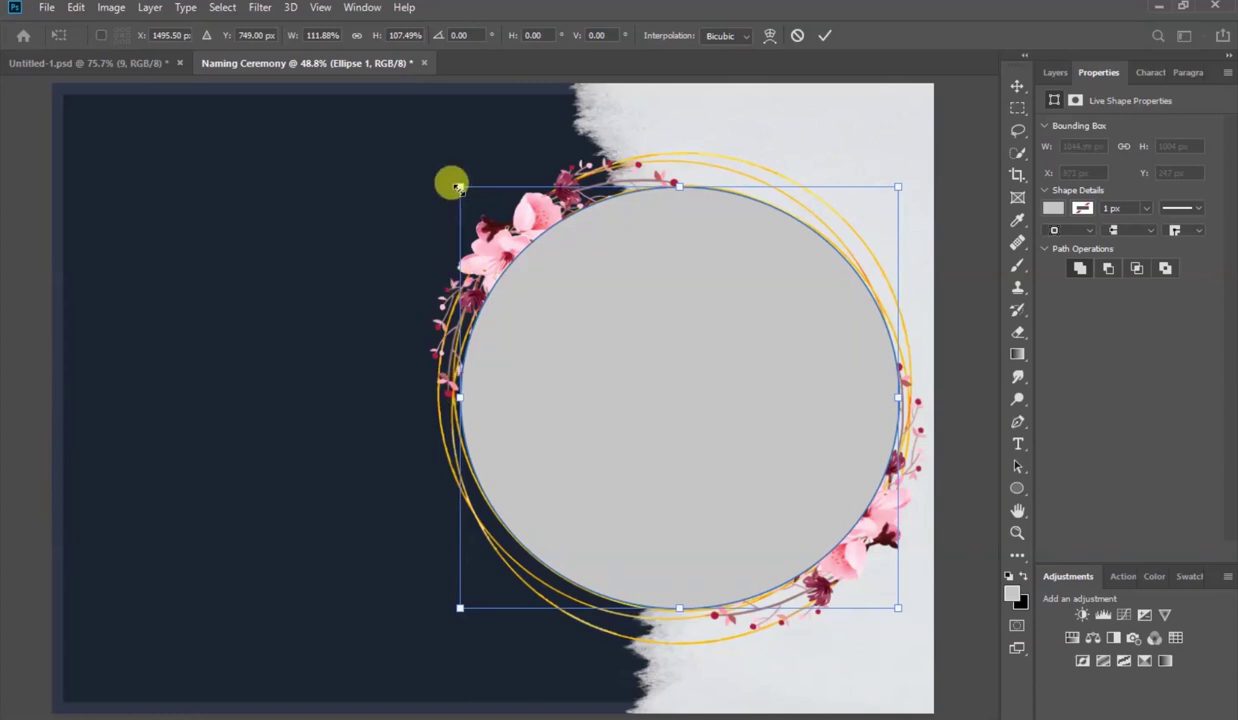
pyautogui.moveTo(457, 189); pyautogui.dragTo(451, 184)
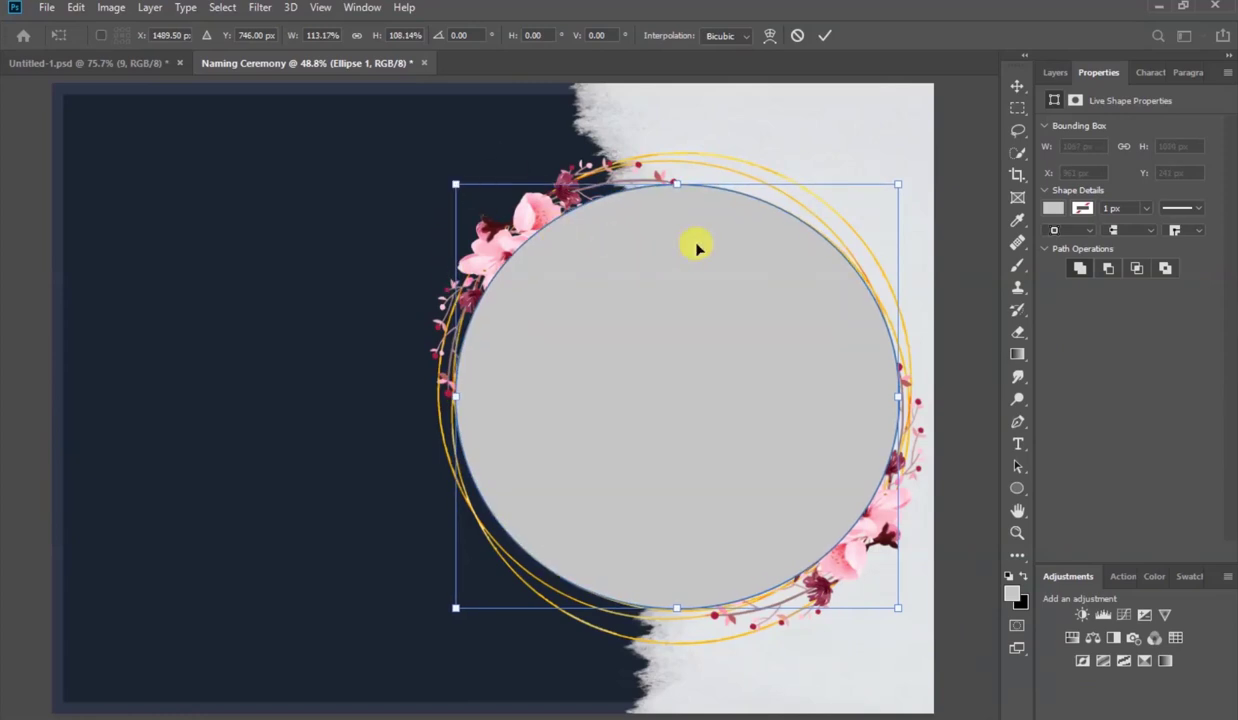
pyautogui.click(822, 40)
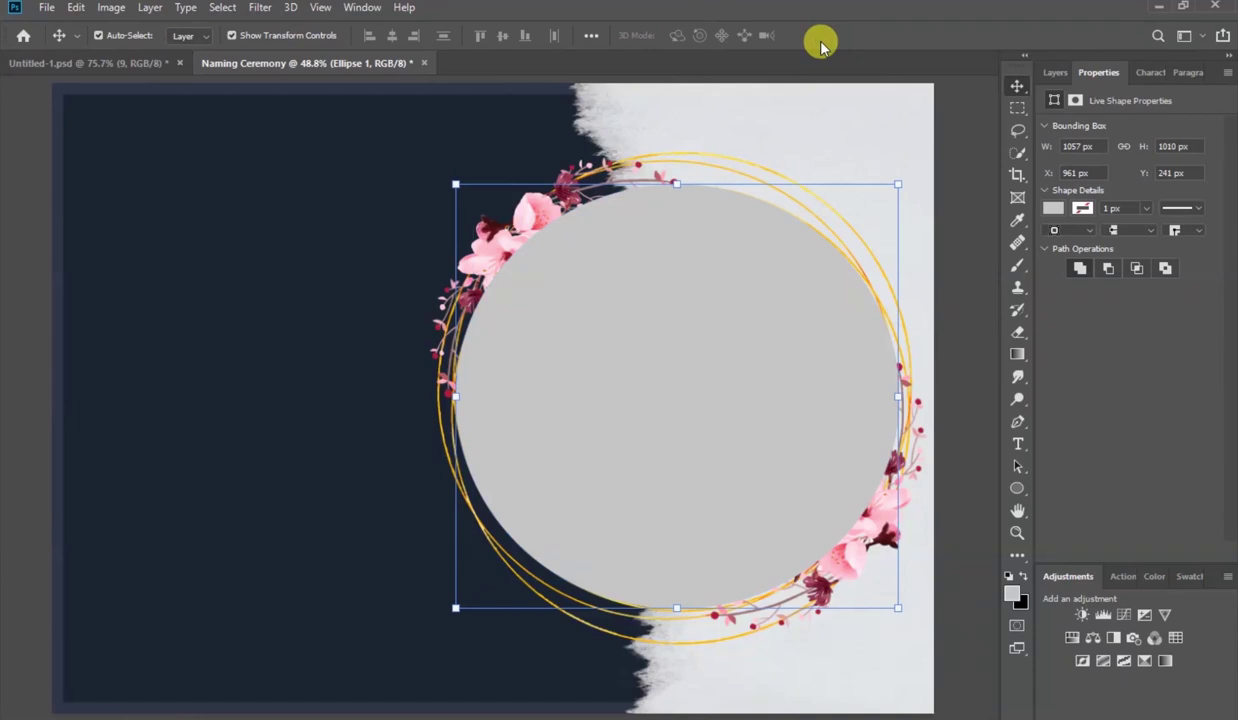
pyautogui.click(962, 177)
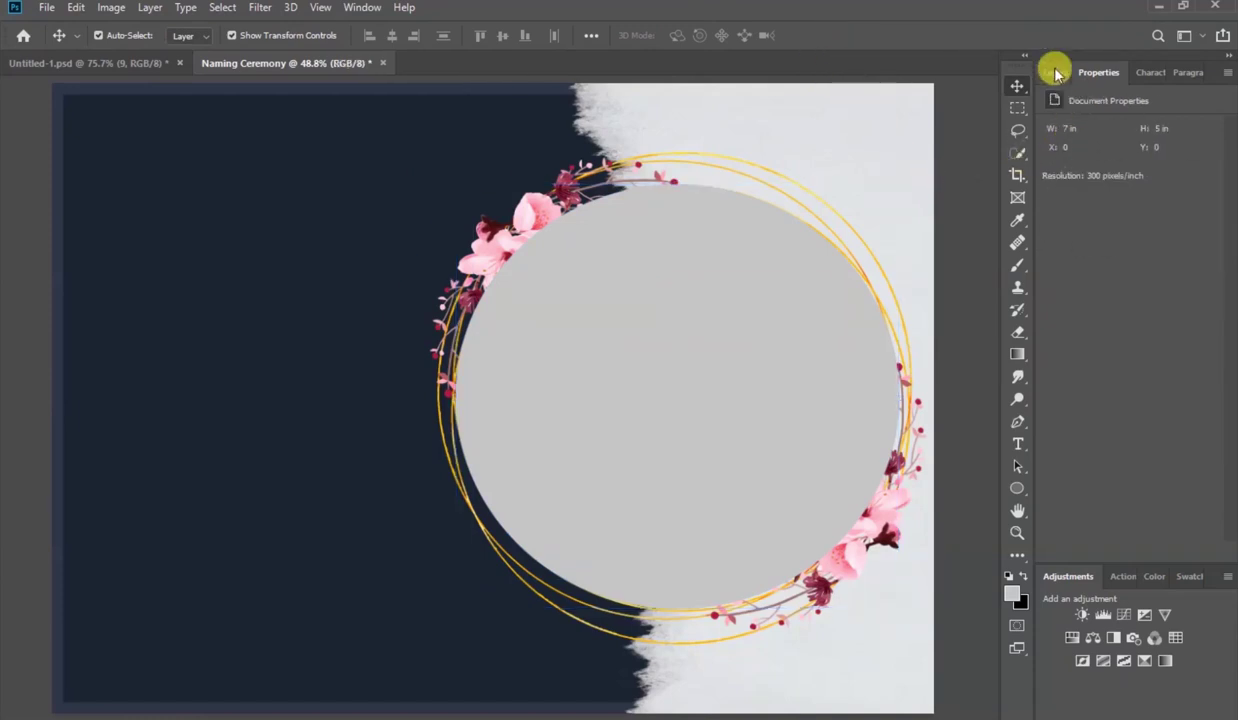
# Move the Ellipse 1 layer below the floral-frame layer, then reselect Ellipse 1.
pyautogui.click(1055, 72)
pyautogui.click(768, 354)
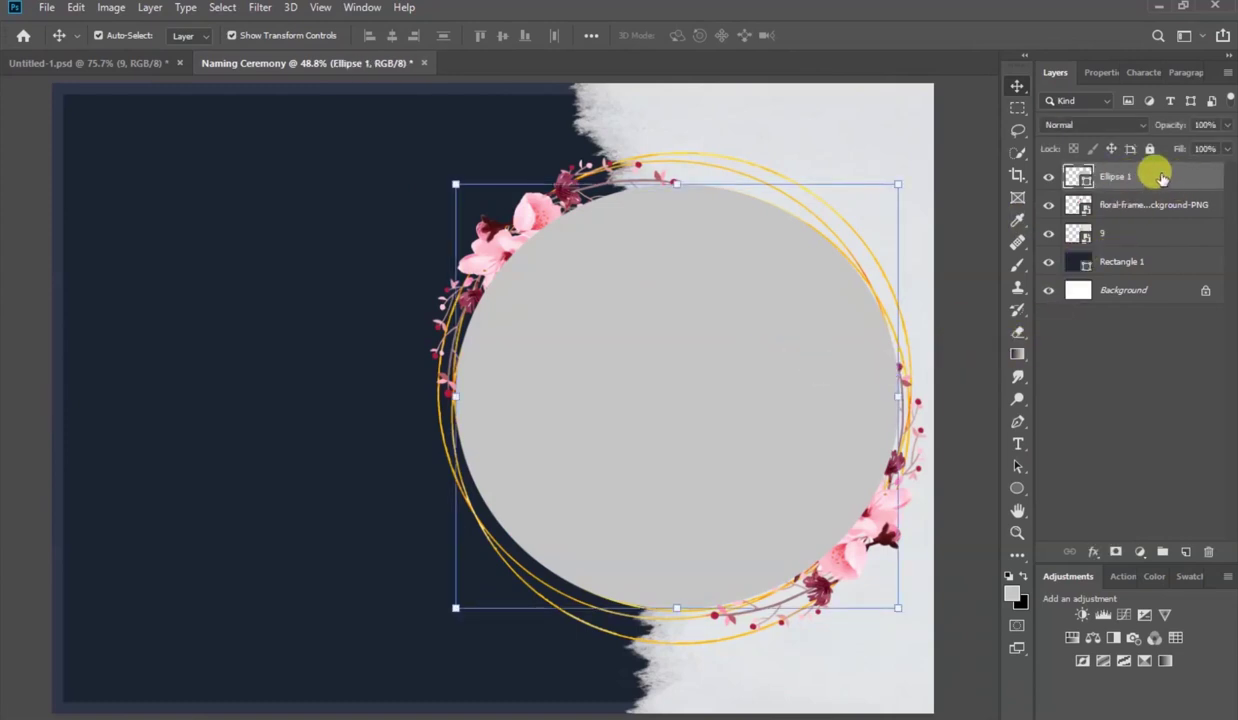
pyautogui.moveTo(1160, 177); pyautogui.dragTo(1157, 213)
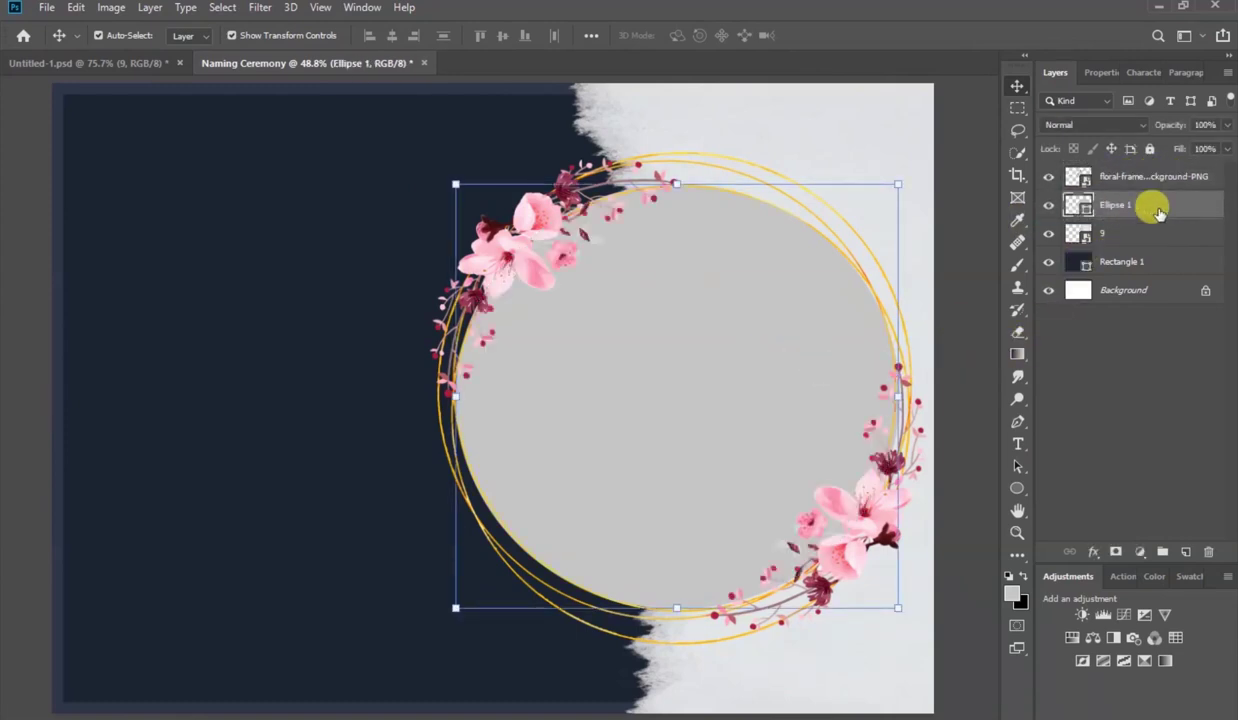
pyautogui.click(970, 262)
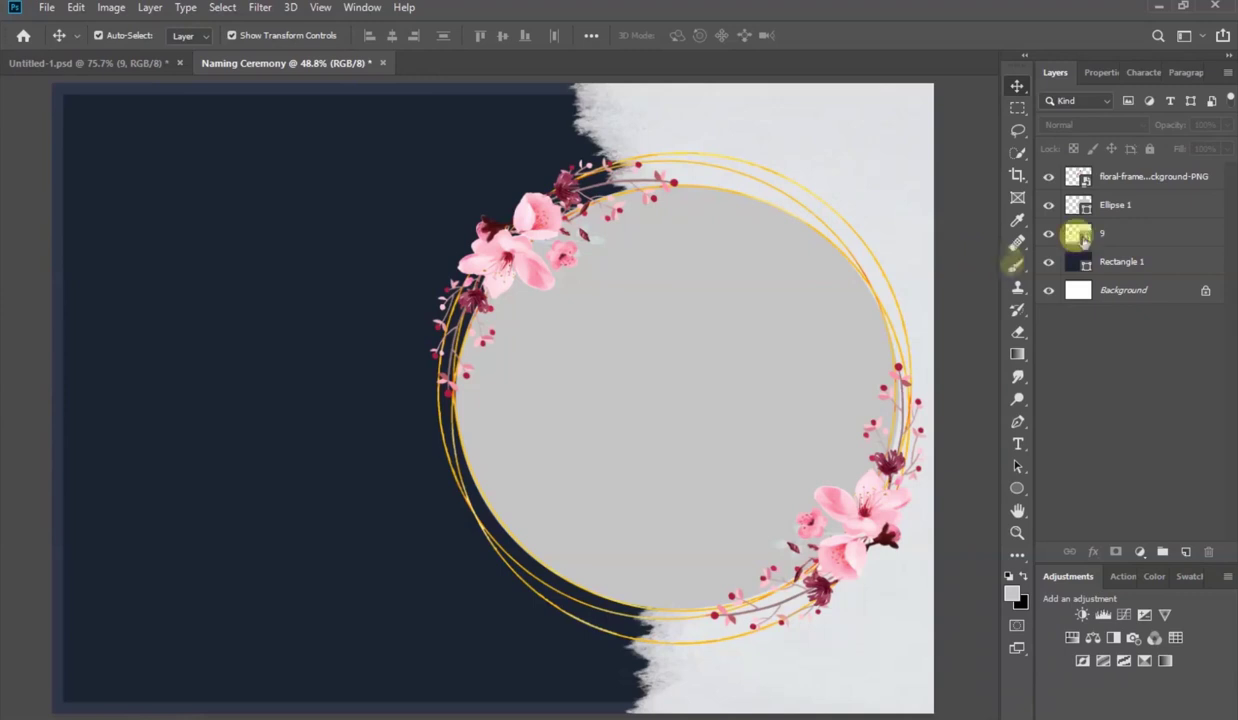
pyautogui.click(1160, 212)
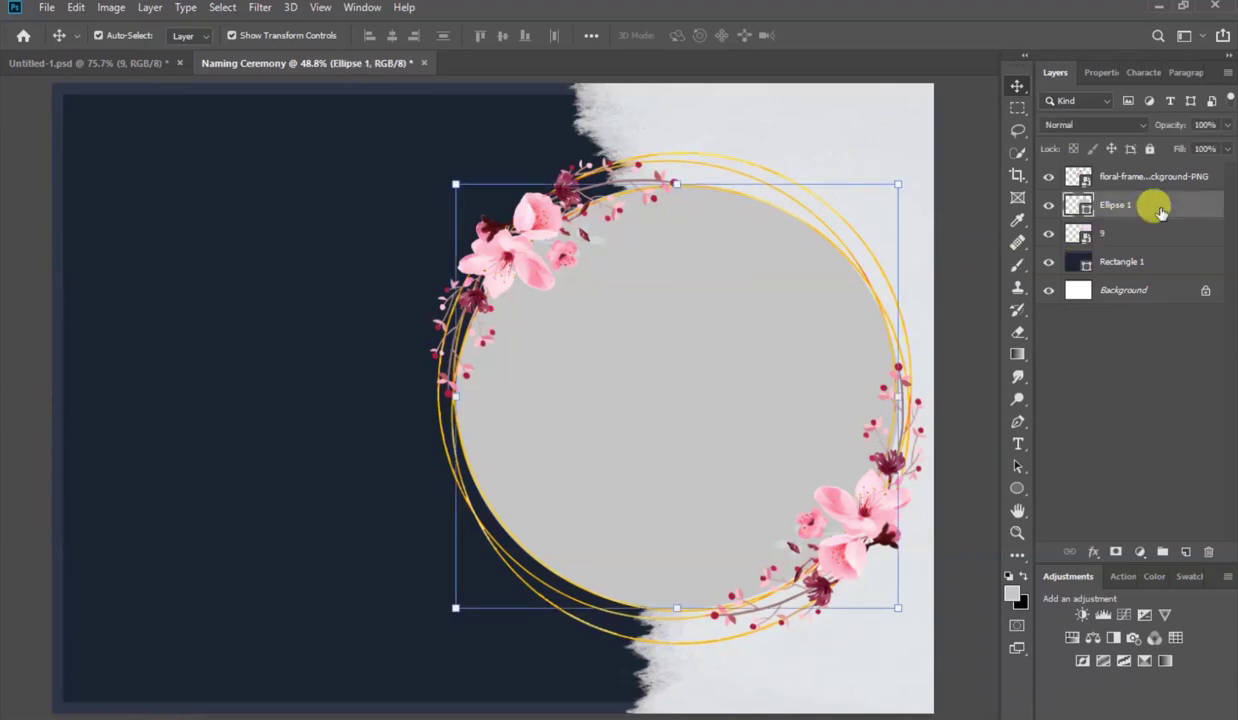
# Place the baby0300 photo and scale it to about 12.34% to fit the ring.
pyautogui.hotkey('alt', 'Tab')
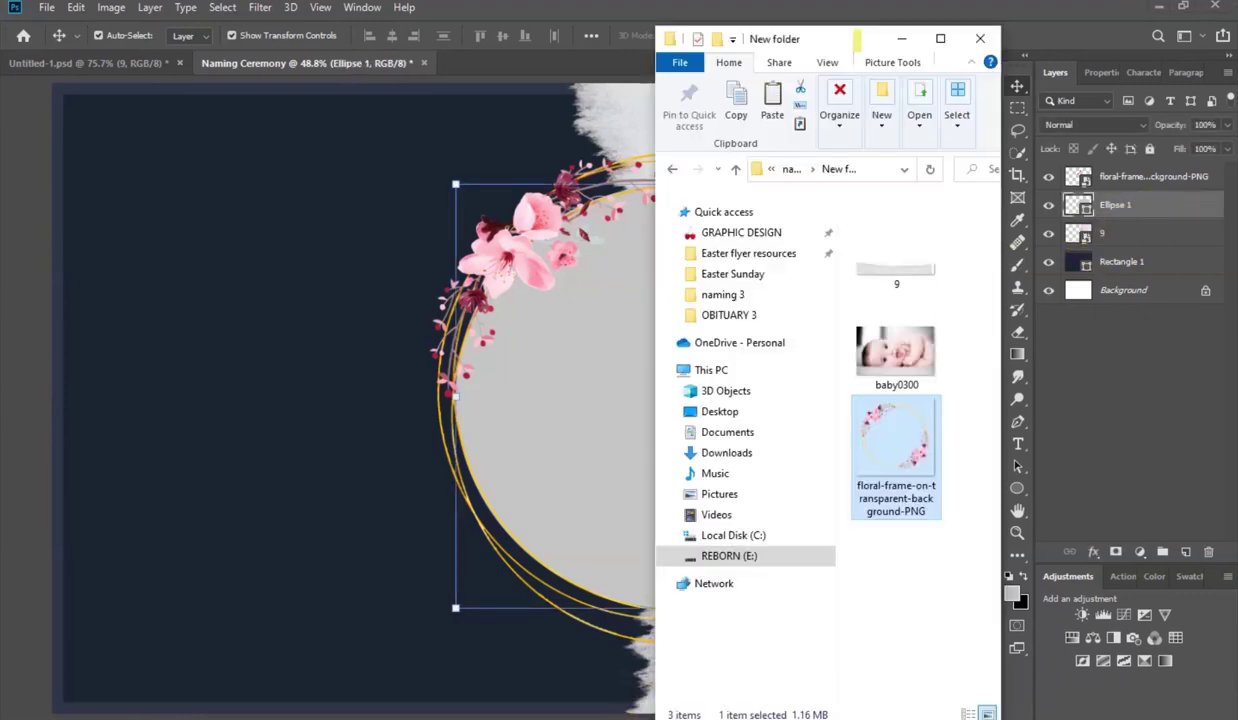
pyautogui.moveTo(889, 364); pyautogui.dragTo(532, 586)
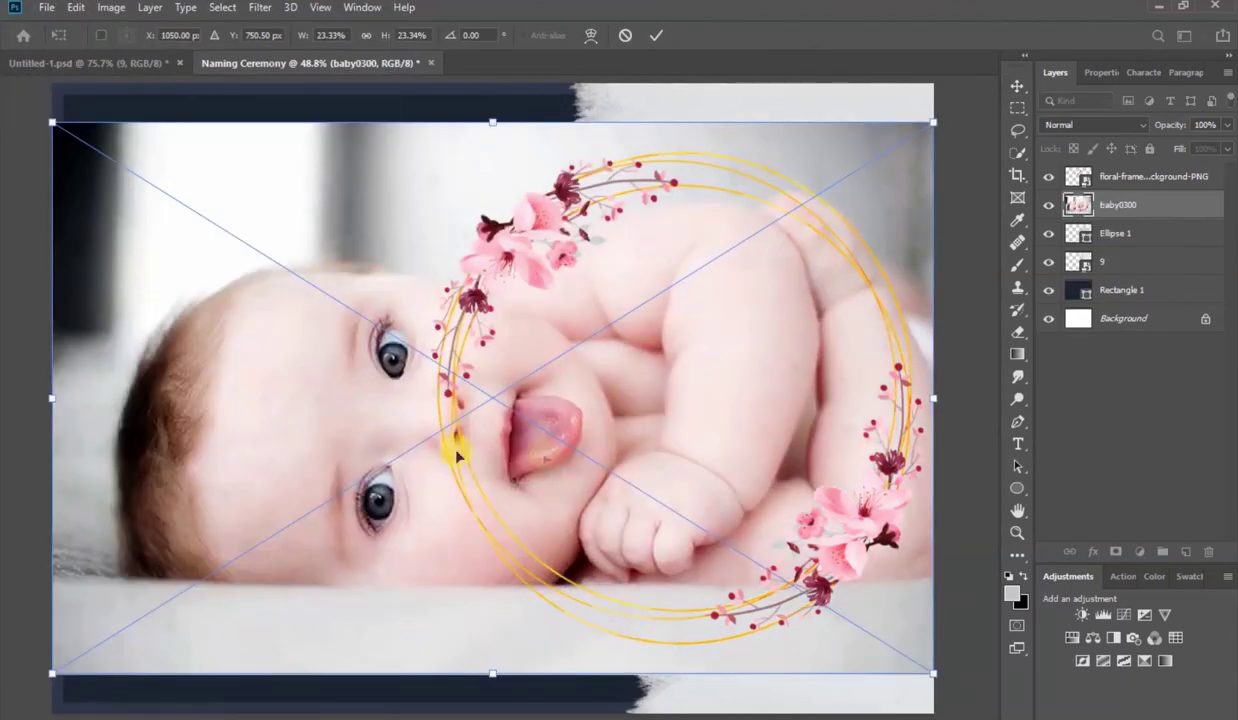
pyautogui.moveTo(41, 392); pyautogui.dragTo(456, 410)
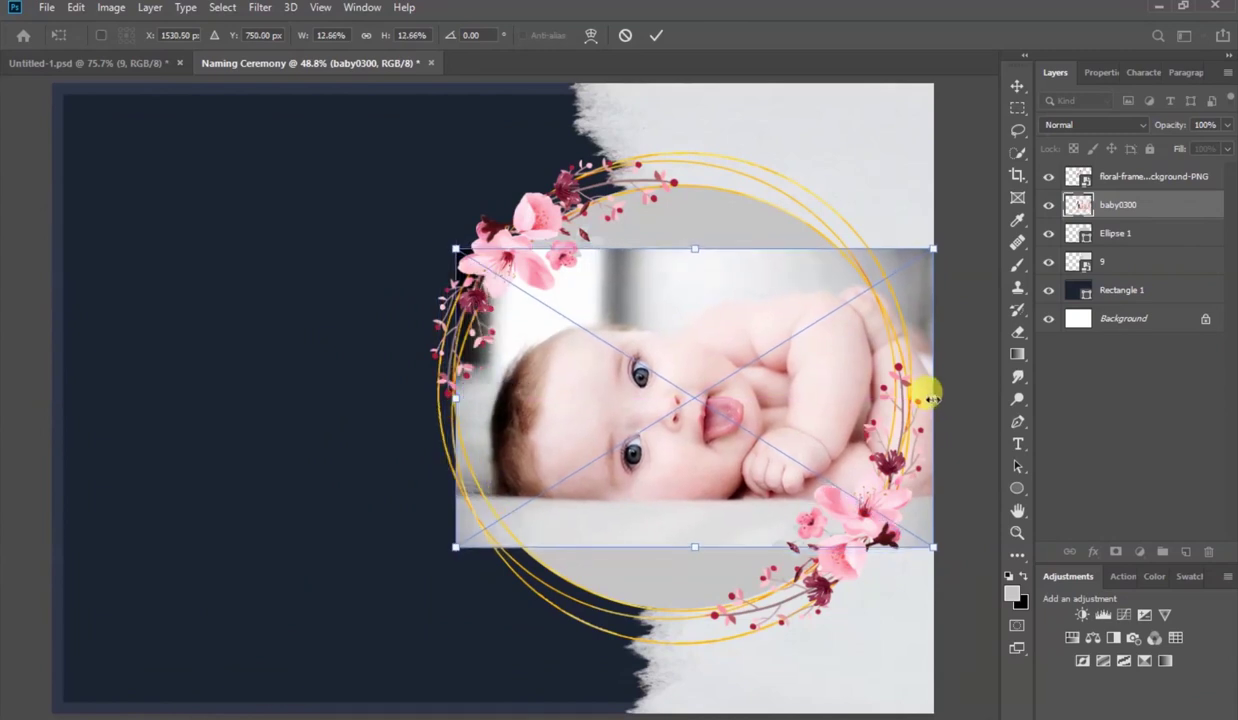
pyautogui.moveTo(930, 399); pyautogui.dragTo(911, 399)
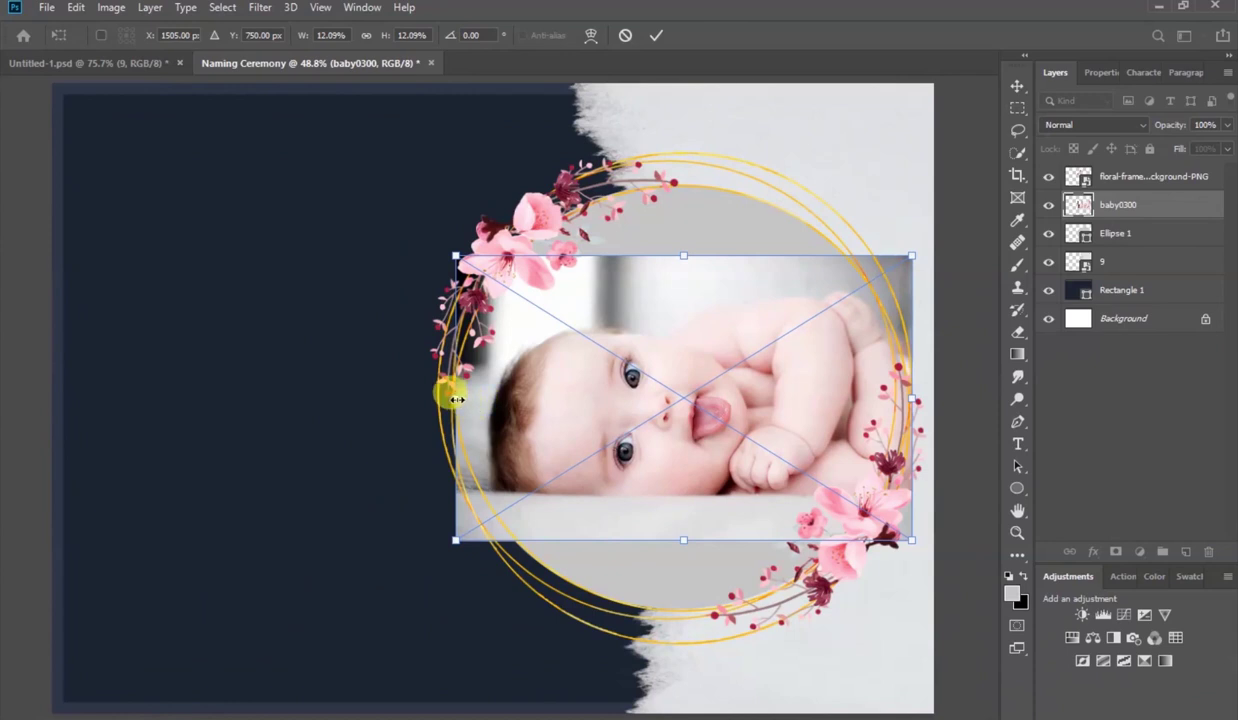
pyautogui.moveTo(455, 400); pyautogui.dragTo(444, 397)
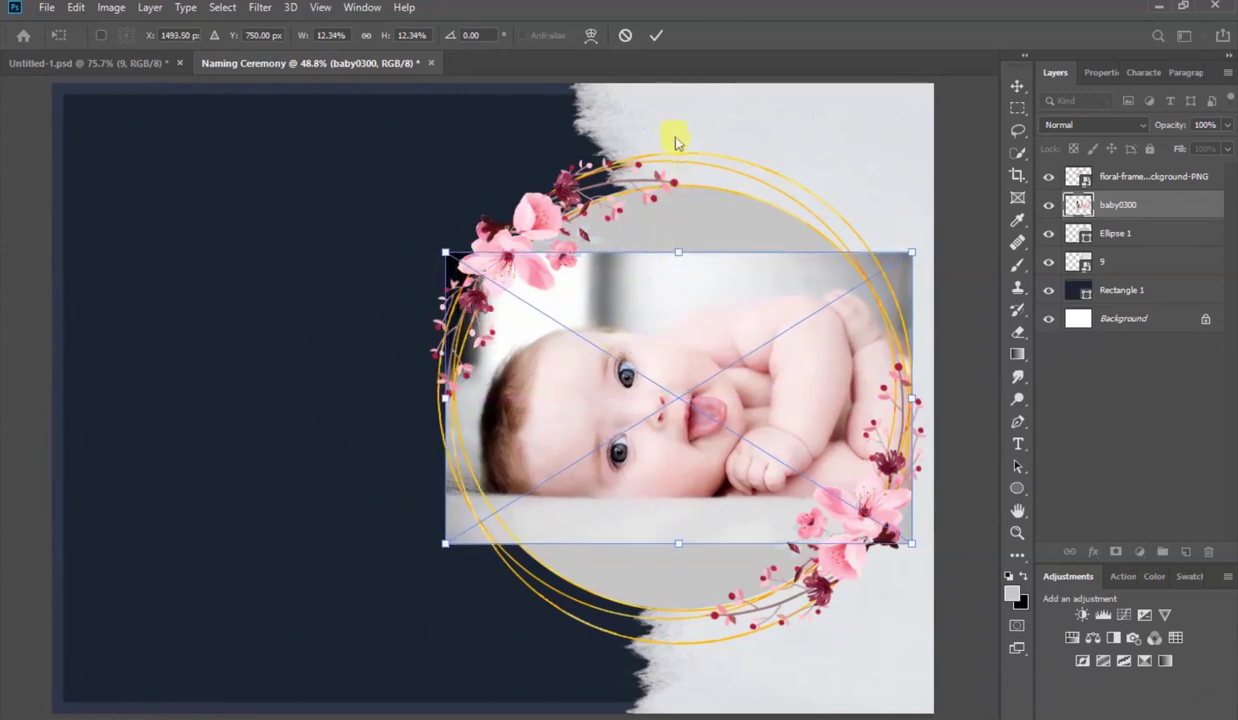
pyautogui.click(655, 38)
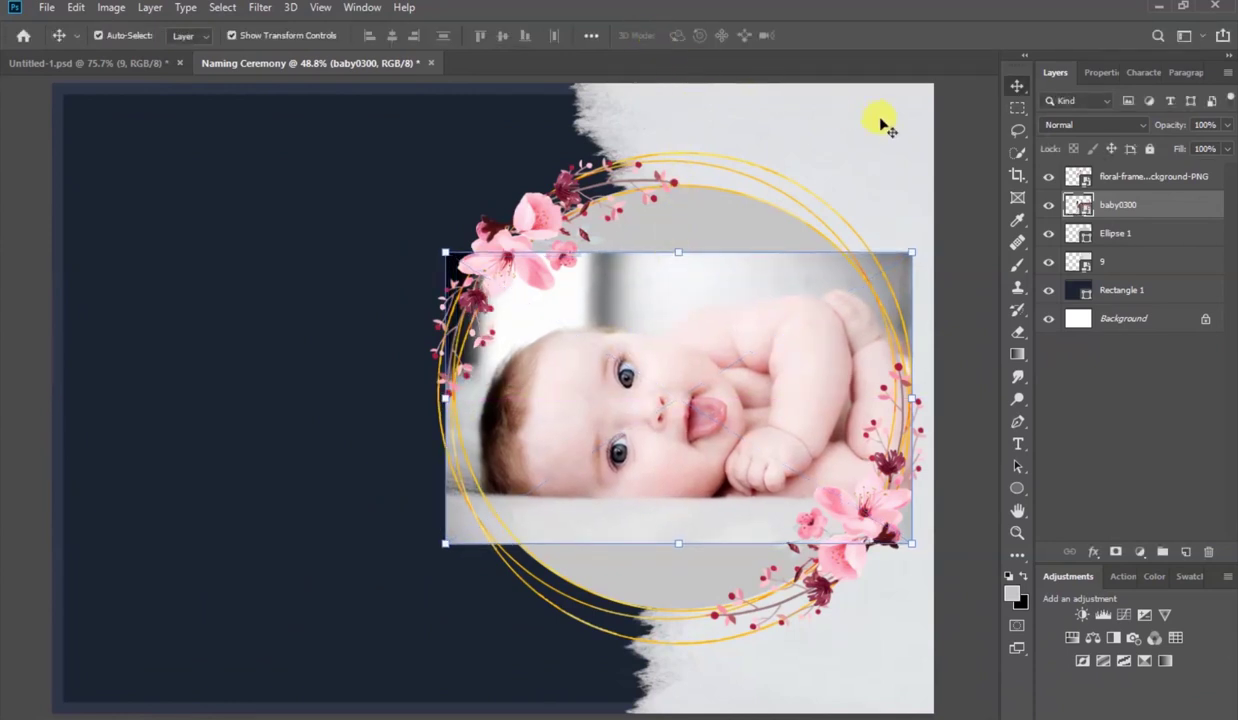
pyautogui.click(955, 173)
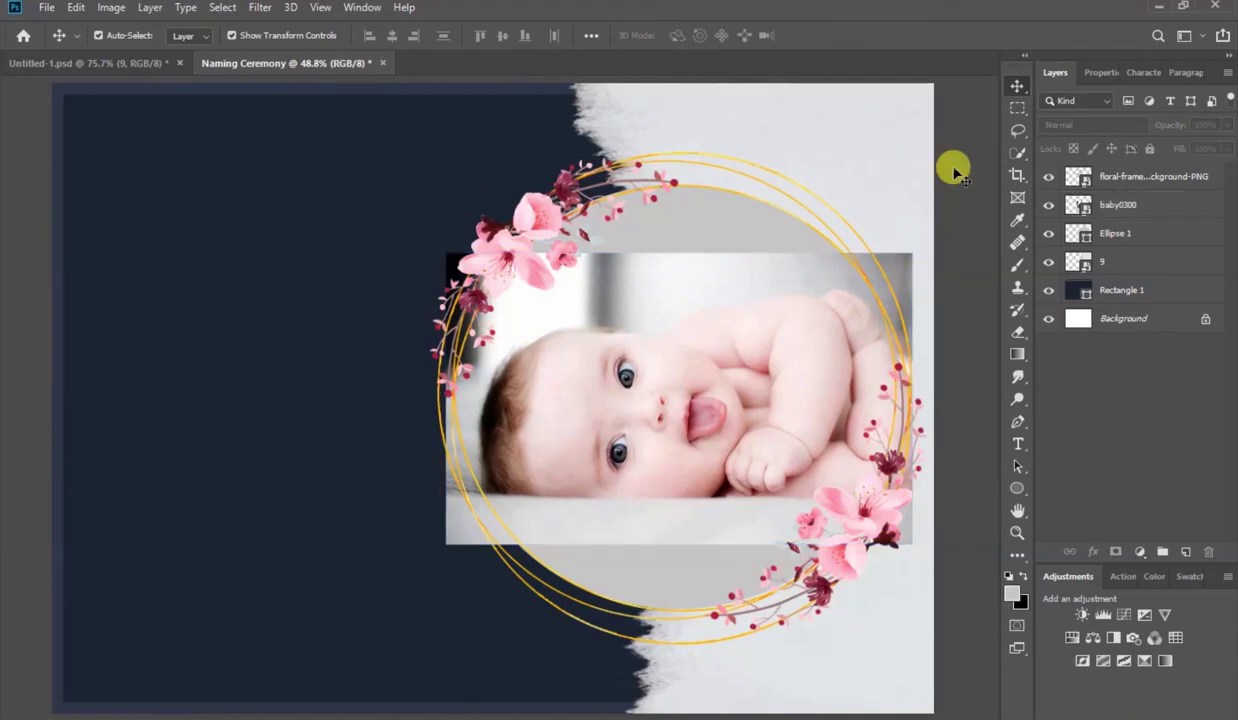
pyautogui.click(1149, 205)
# Make baby0300 a clipping mask on the Ellipse 1 layer.
pyautogui.rightClick(1149, 205)
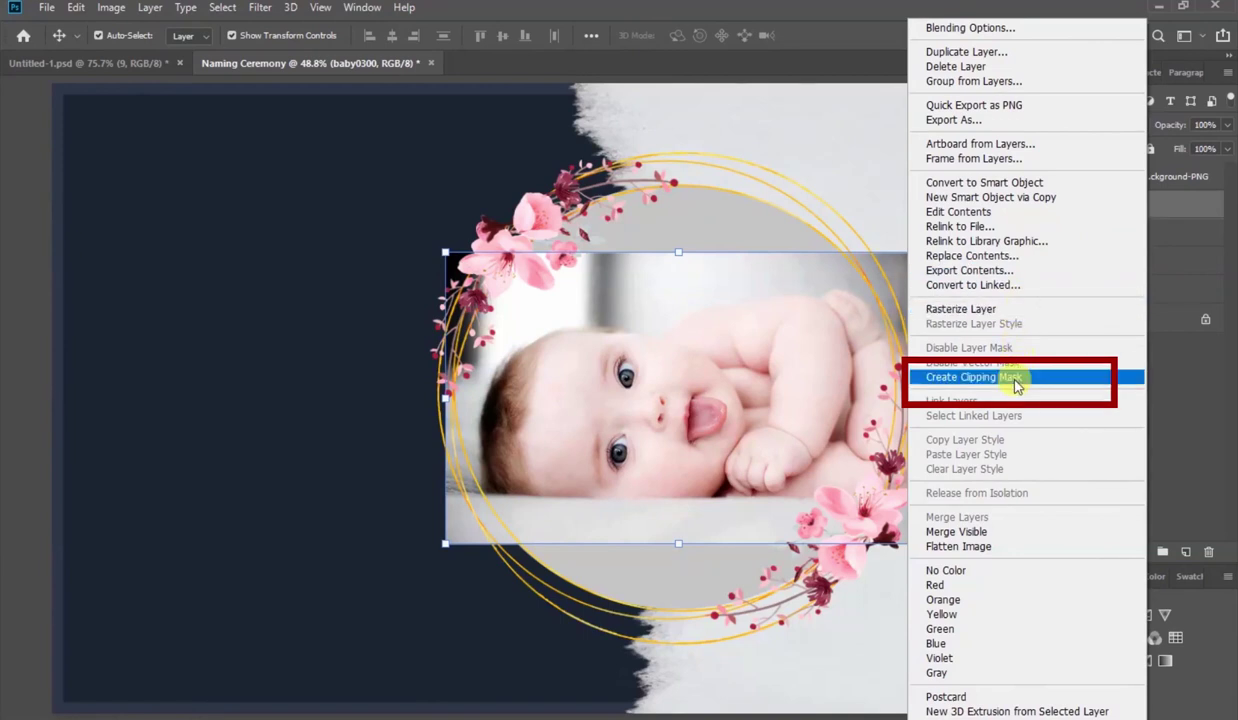
pyautogui.click(1072, 379)
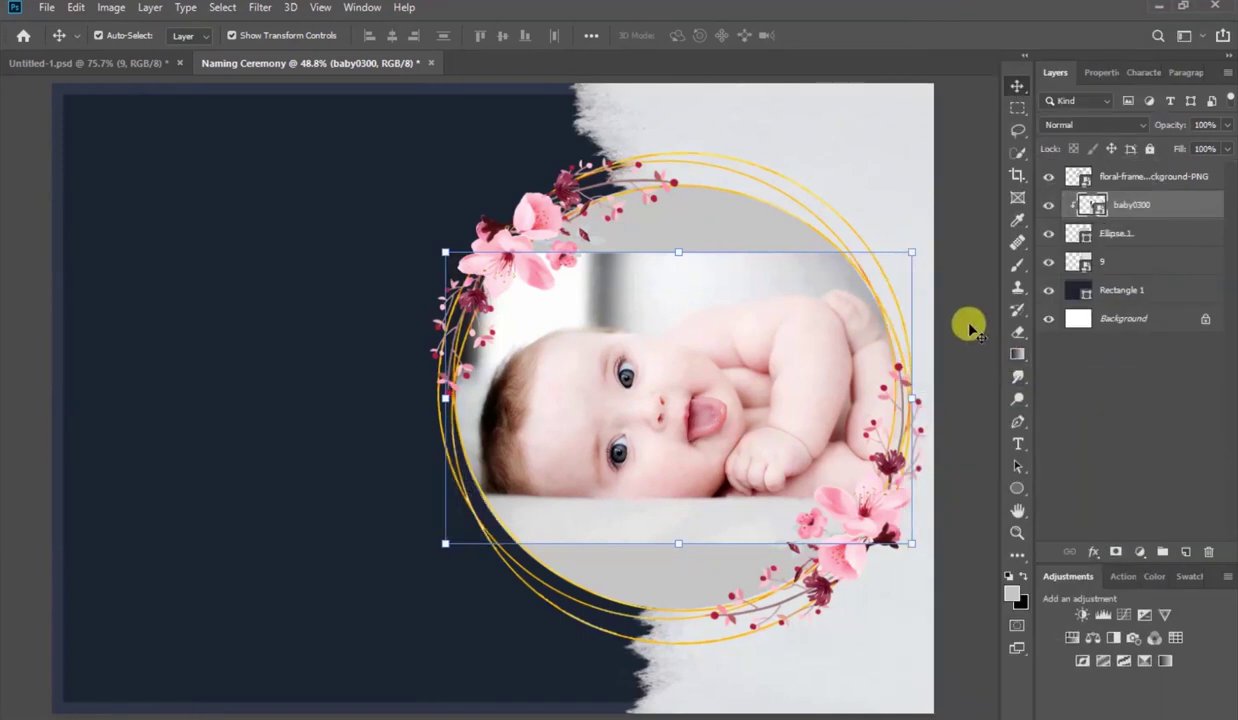
pyautogui.click(975, 235)
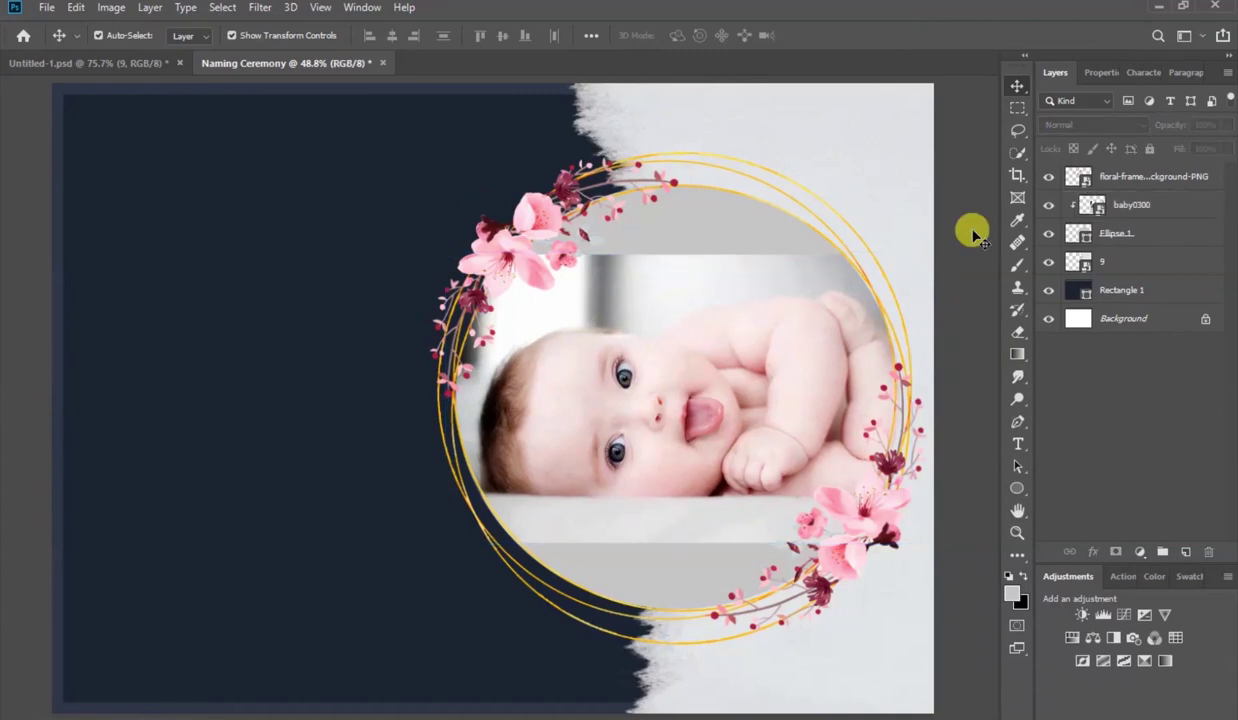
pyautogui.click(1144, 233)
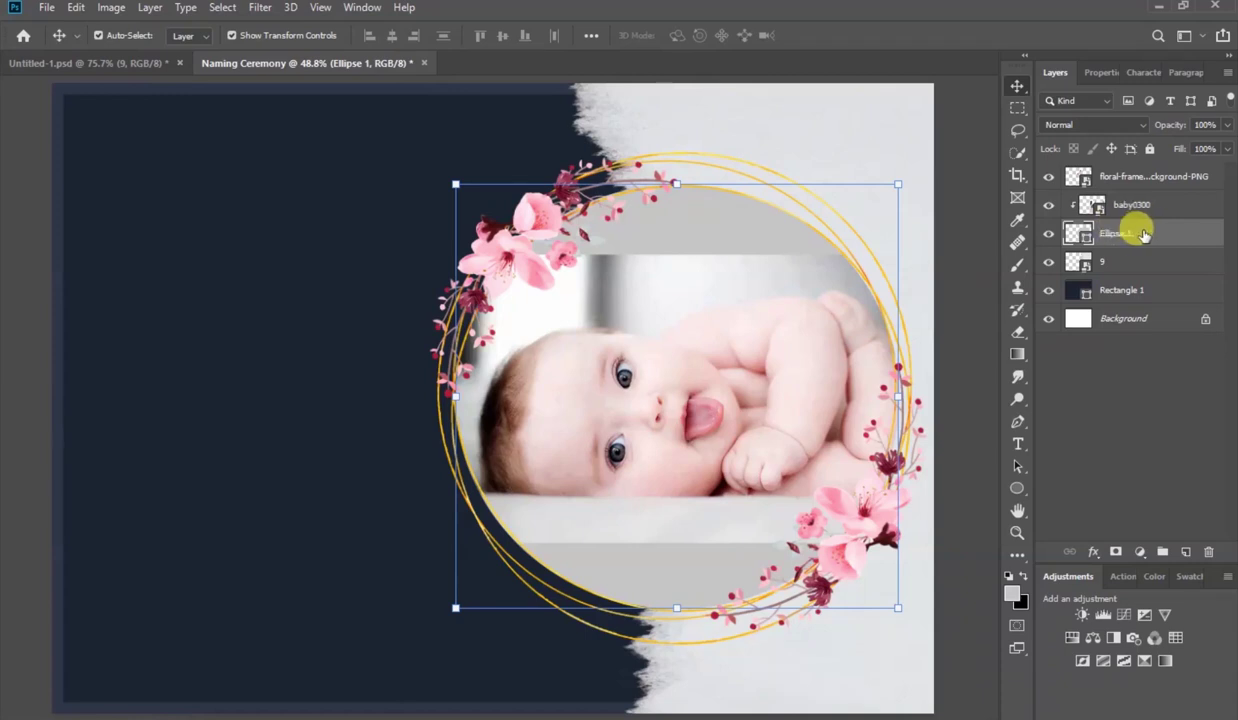
# Switch Ellipse 1's fill from flat colour to a gradient in Properties.
pyautogui.click(1100, 73)
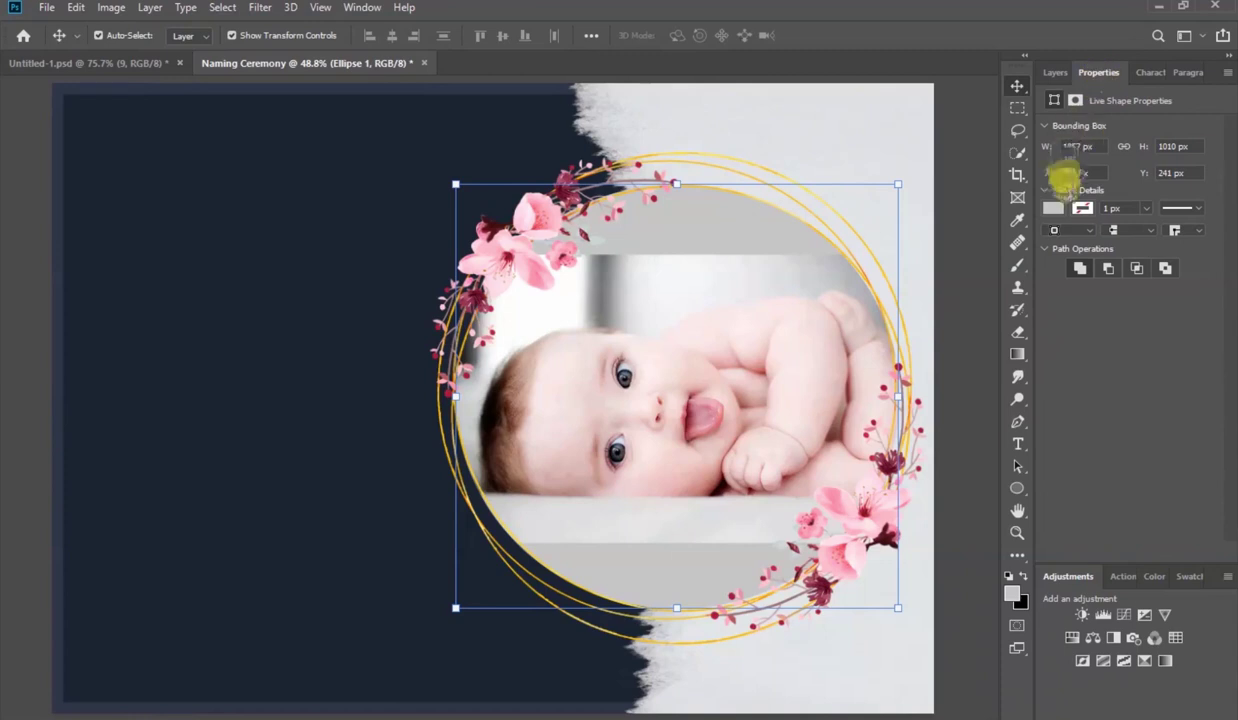
pyautogui.click(1056, 210)
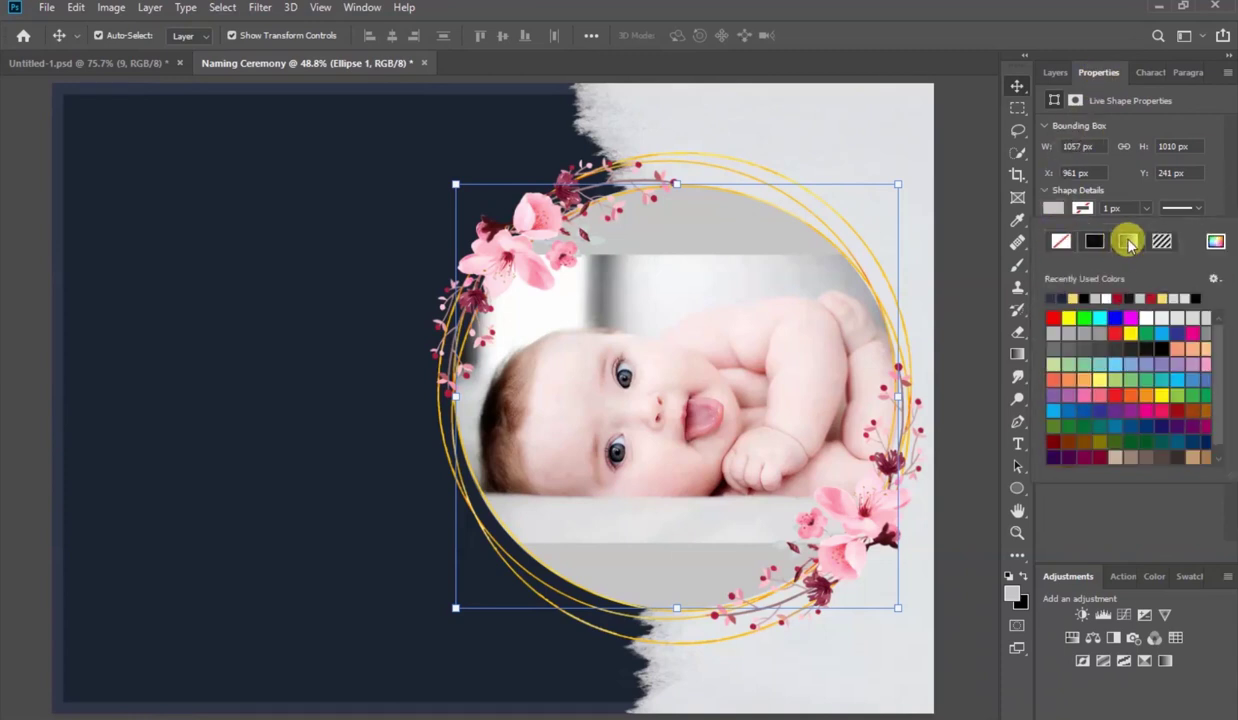
pyautogui.click(1128, 242)
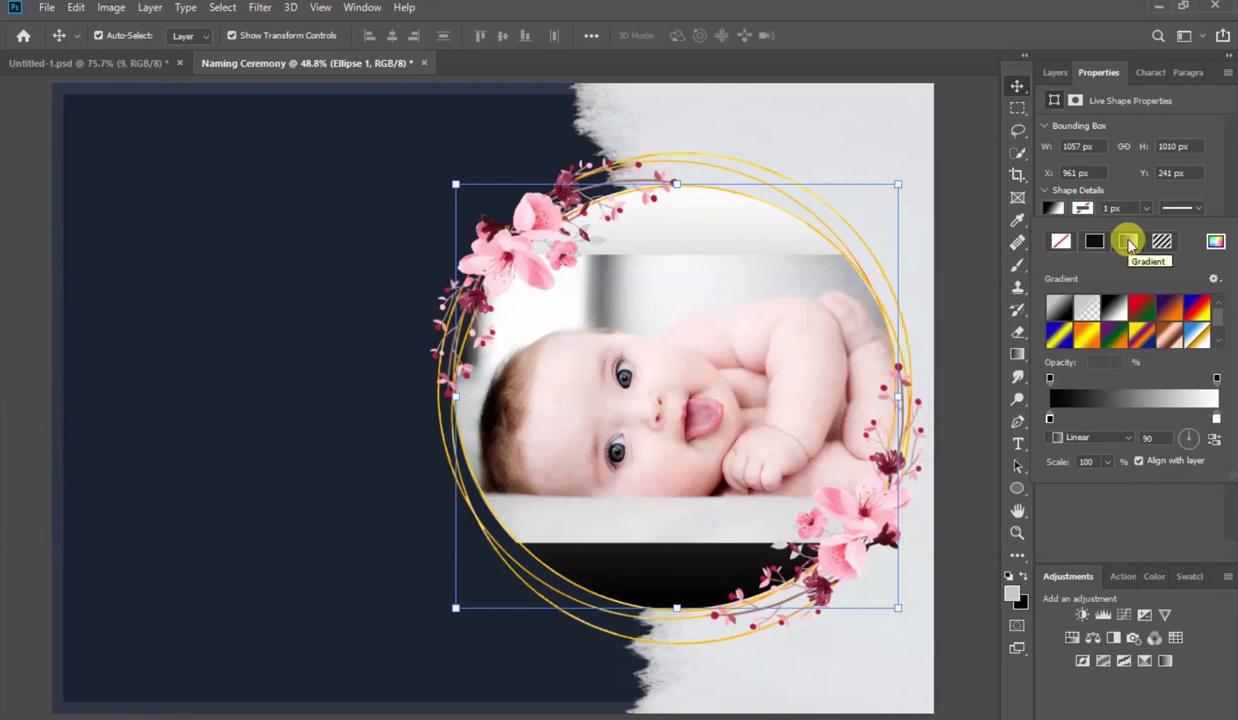
pyautogui.click(1117, 401)
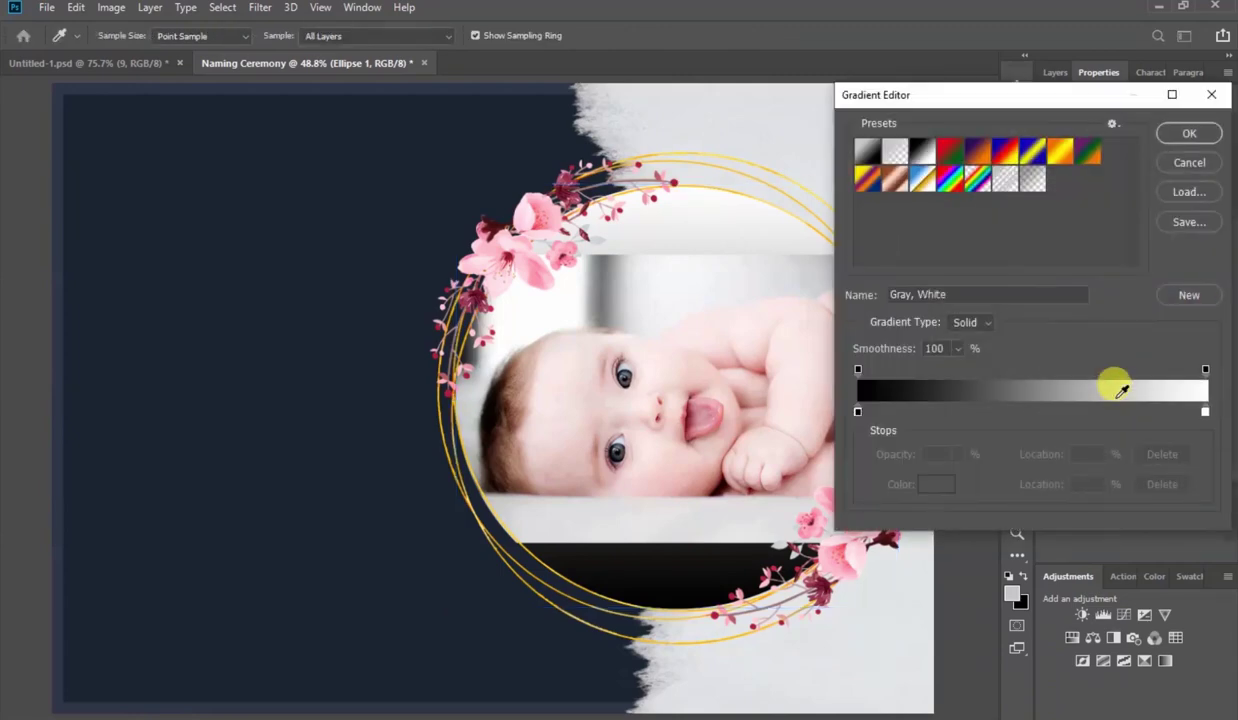
# Set the gradient stops to light grey #dddddd and near-white #f7f7f7 and apply it.
pyautogui.click(857, 411)
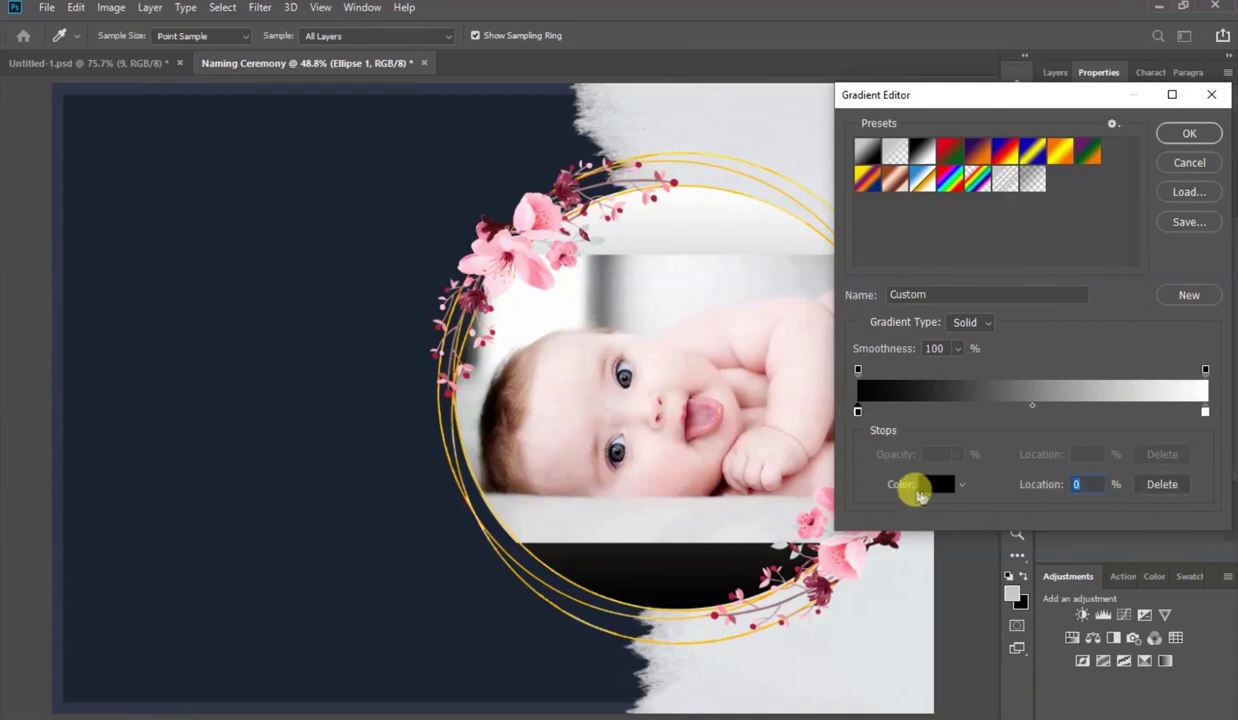
pyautogui.click(930, 486)
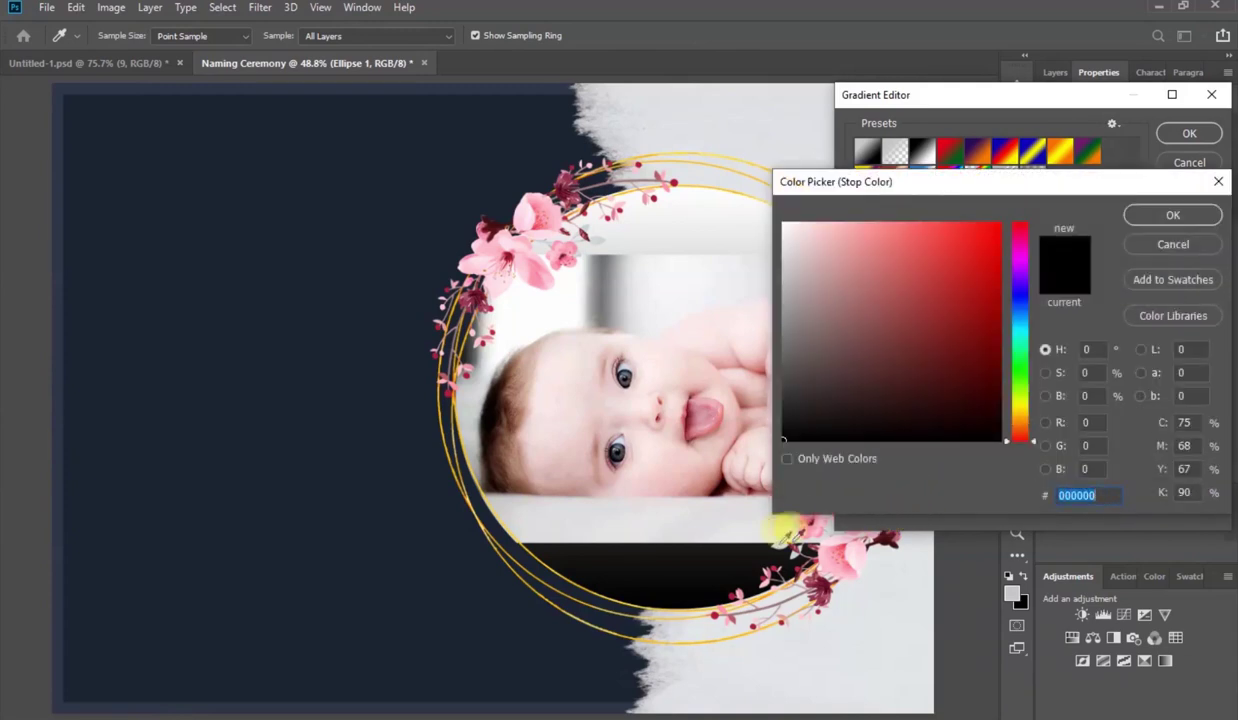
pyautogui.click(661, 534)
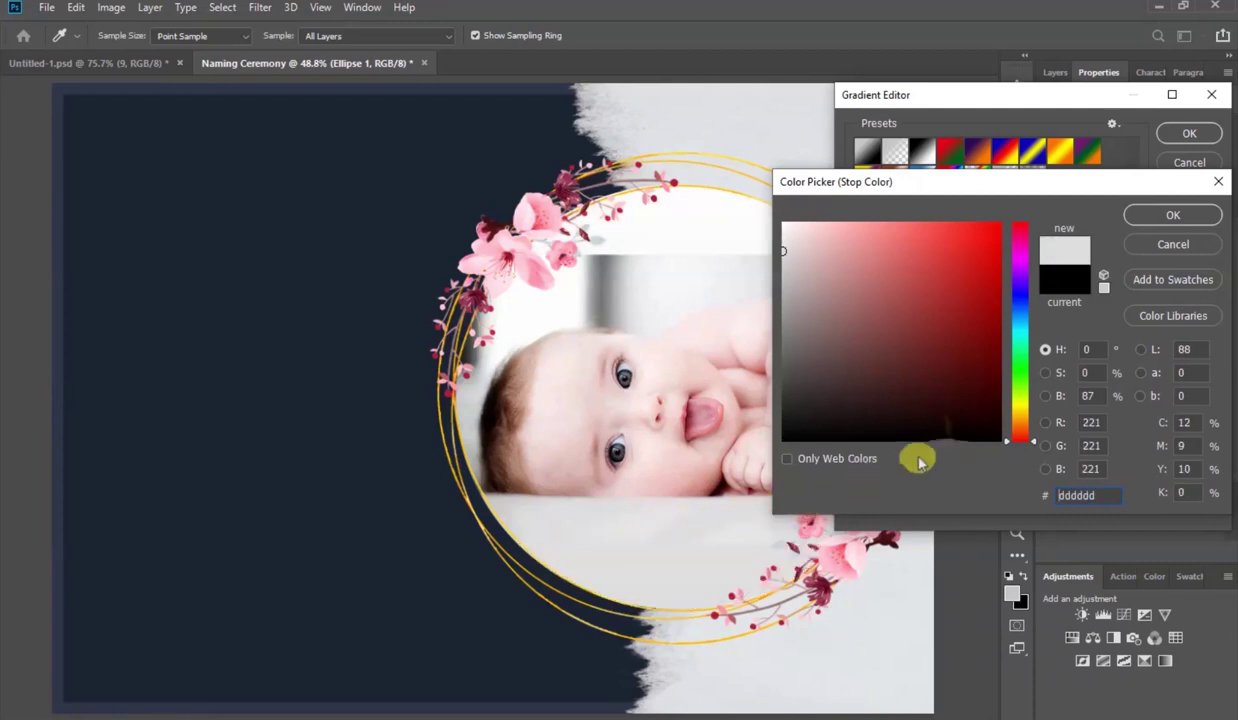
pyautogui.click(1160, 218)
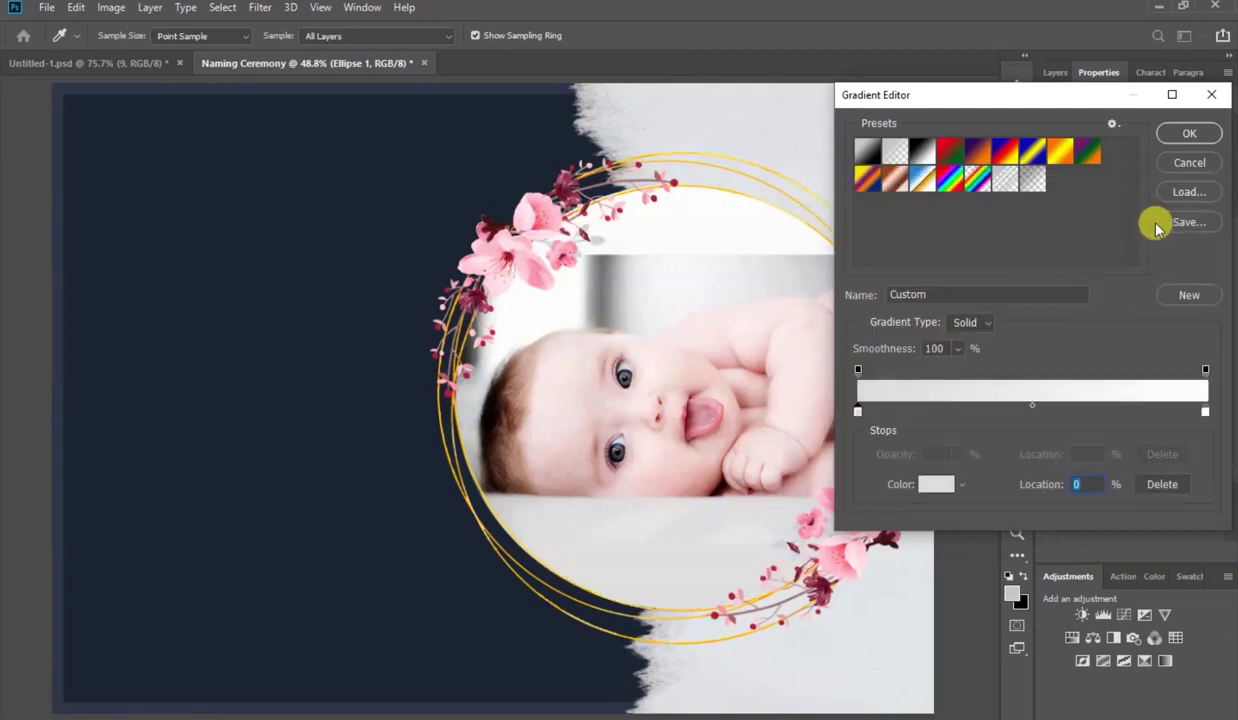
pyautogui.click(932, 487)
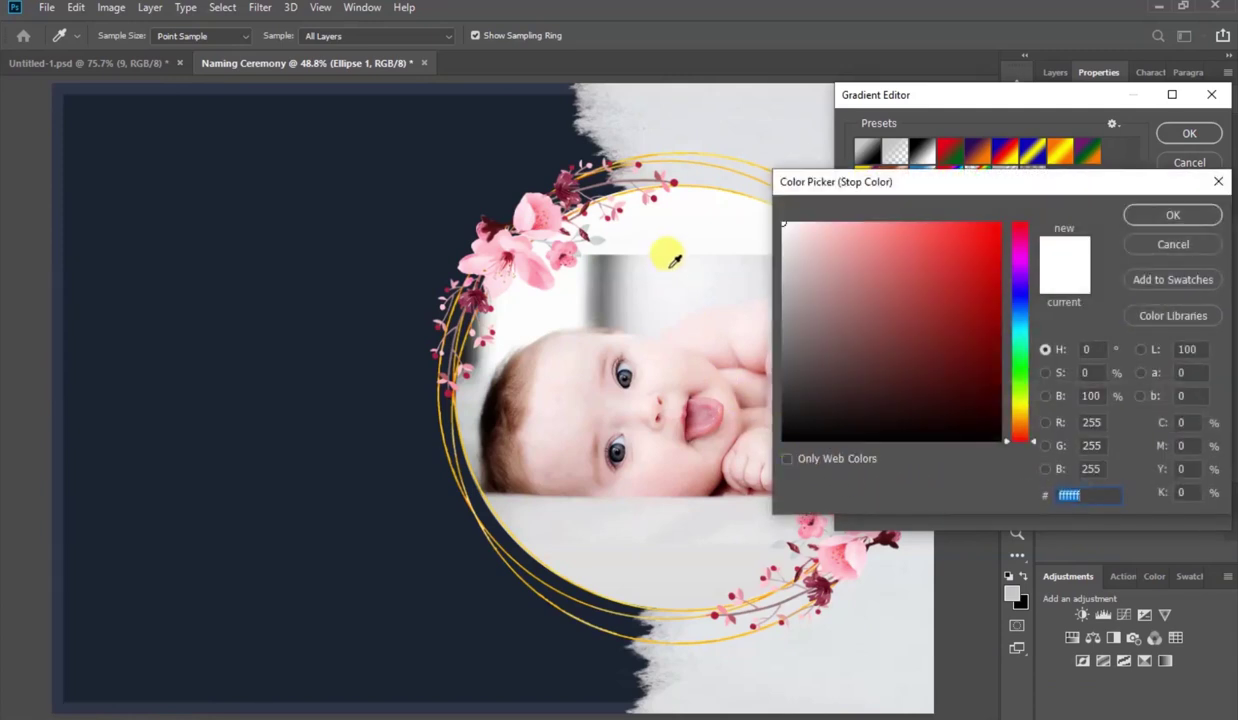
pyautogui.click(669, 251)
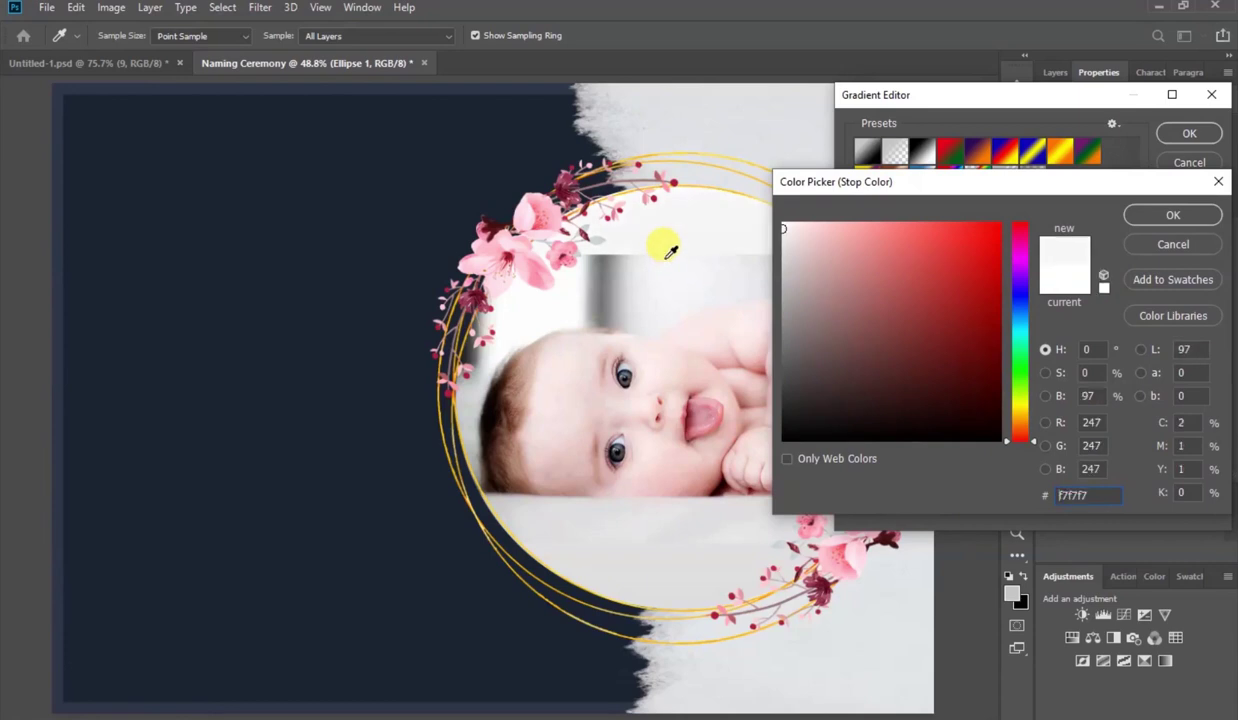
pyautogui.click(1133, 216)
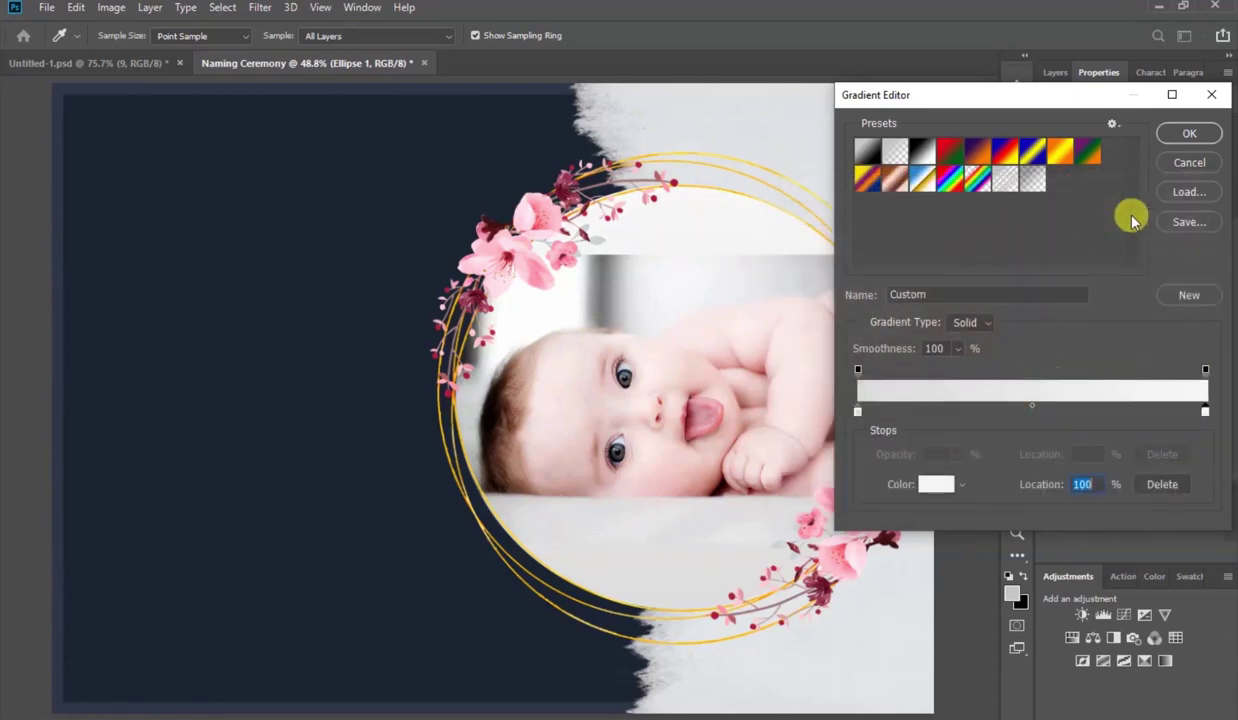
pyautogui.click(1189, 134)
pyautogui.click(1056, 75)
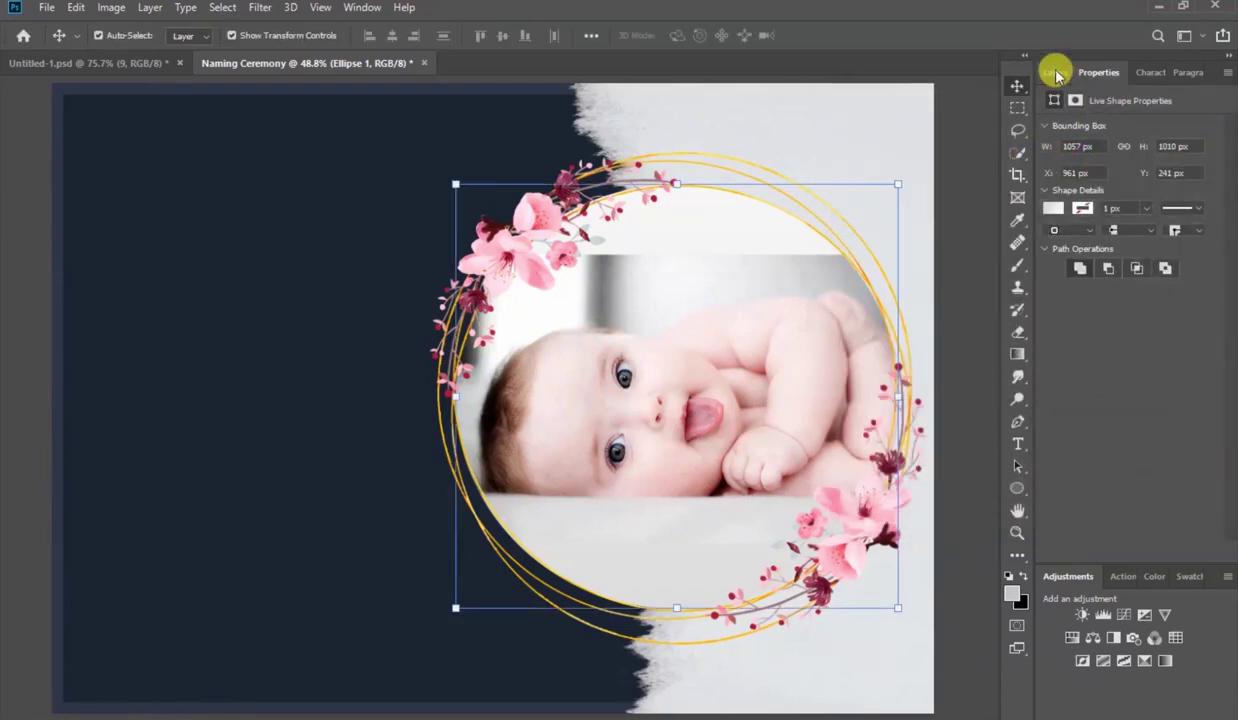
pyautogui.click(1056, 75)
# Add a layer mask to the baby0300 photo and set the Eraser hardness to 0%.
pyautogui.click(776, 370)
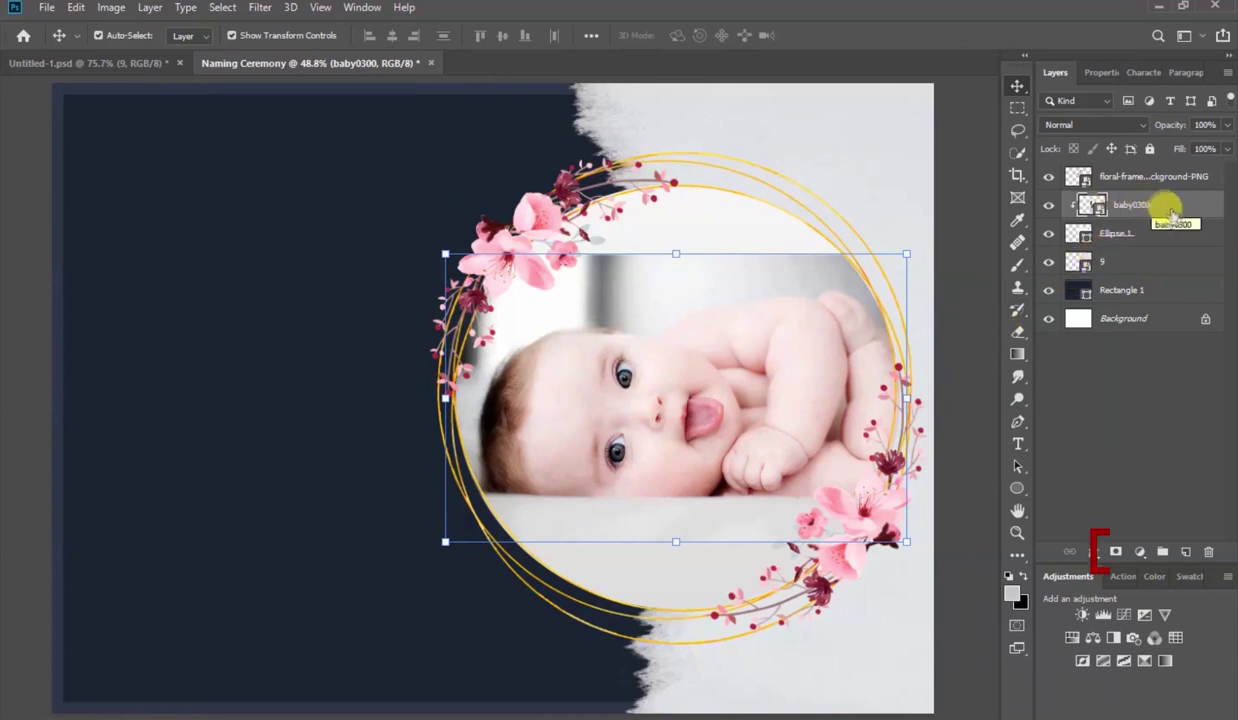
pyautogui.click(1112, 553)
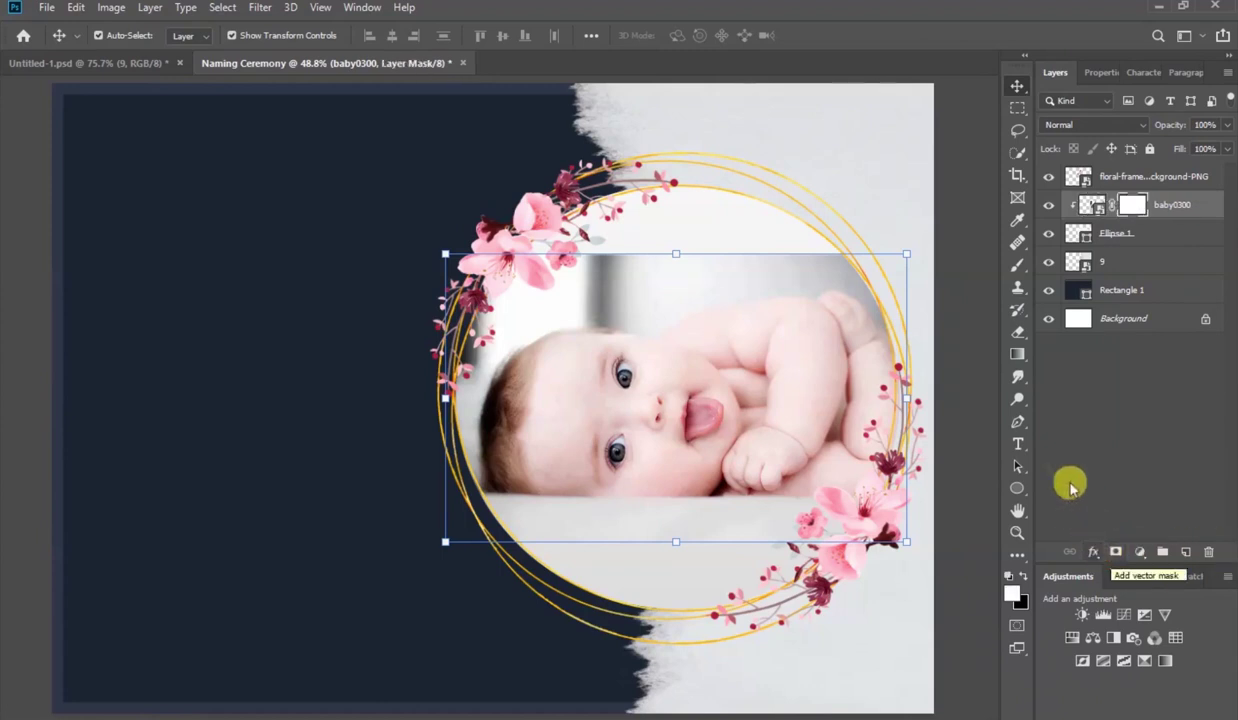
pyautogui.click(1019, 331)
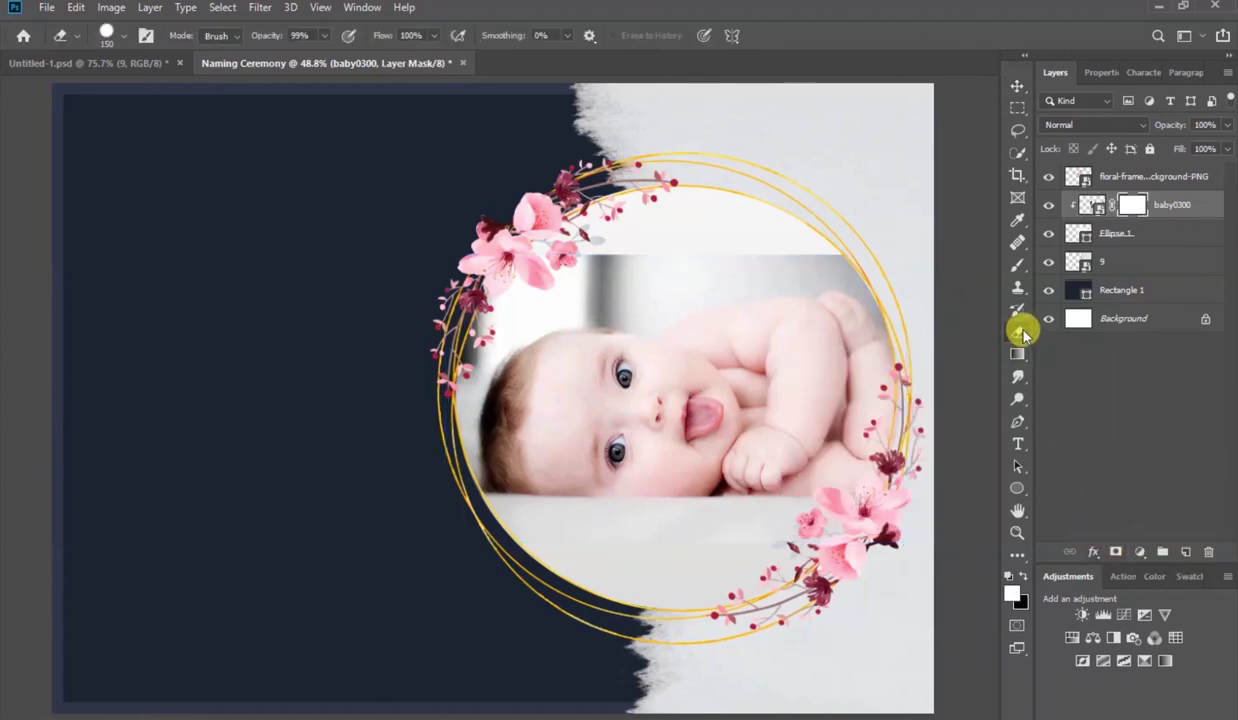
pyautogui.rightClick(605, 238)
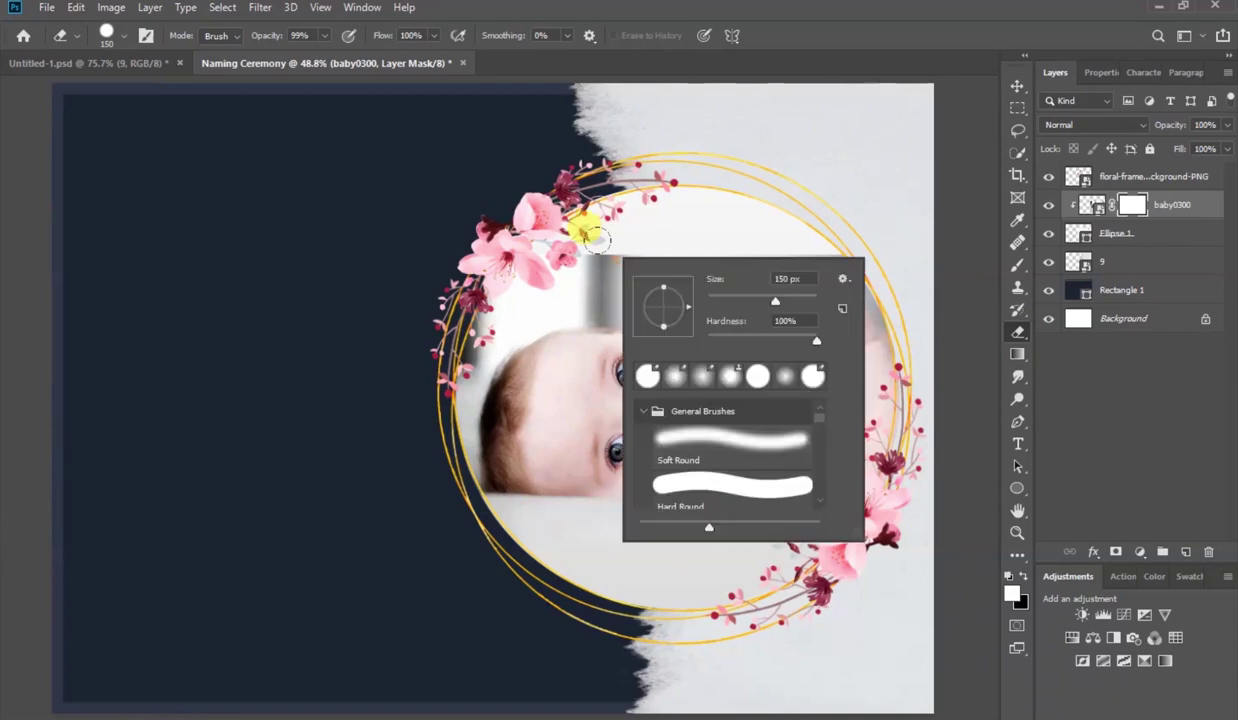
pyautogui.moveTo(817, 343); pyautogui.dragTo(689, 339)
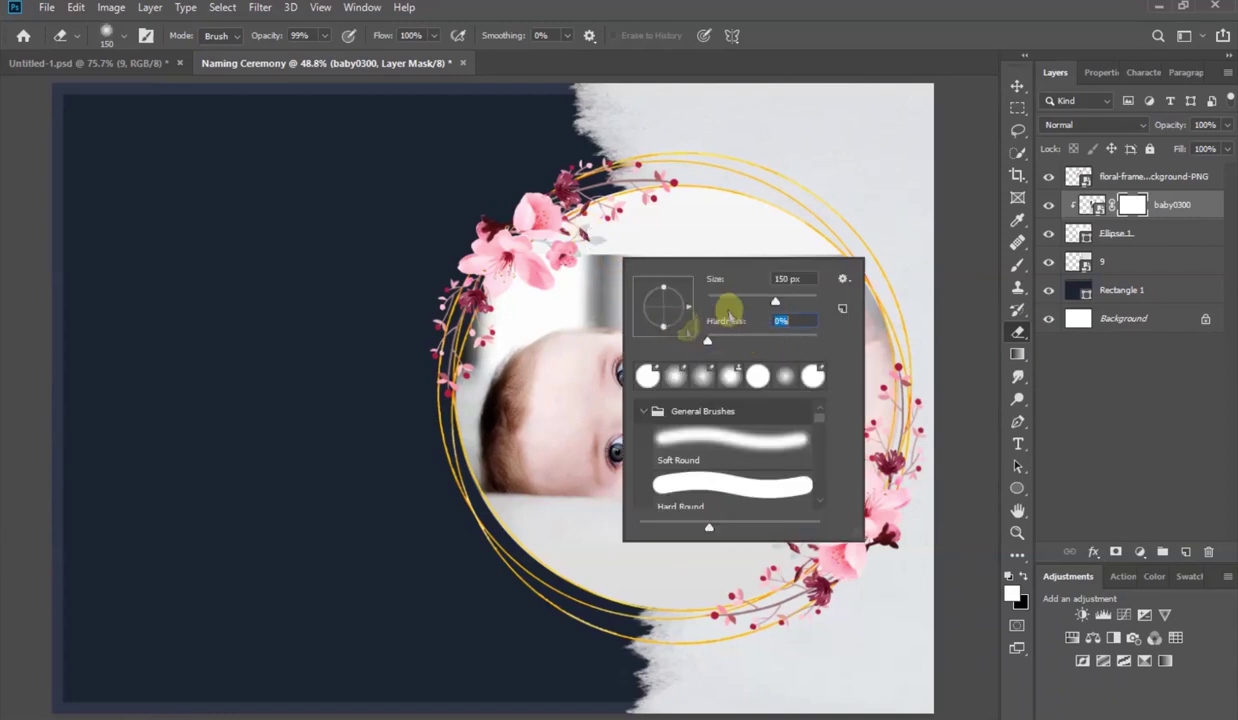
pyautogui.click(970, 245)
# Brush the photo's top and lower-left edges so they fade into the circle.
pyautogui.moveTo(530, 225)
pyautogui.mouseDown()
pyautogui.moveTo(660, 213)
pyautogui.moveTo(800, 215)
pyautogui.moveTo(805, 228)
pyautogui.moveTo(540, 214)
pyautogui.moveTo(620, 228)
pyautogui.mouseUp()
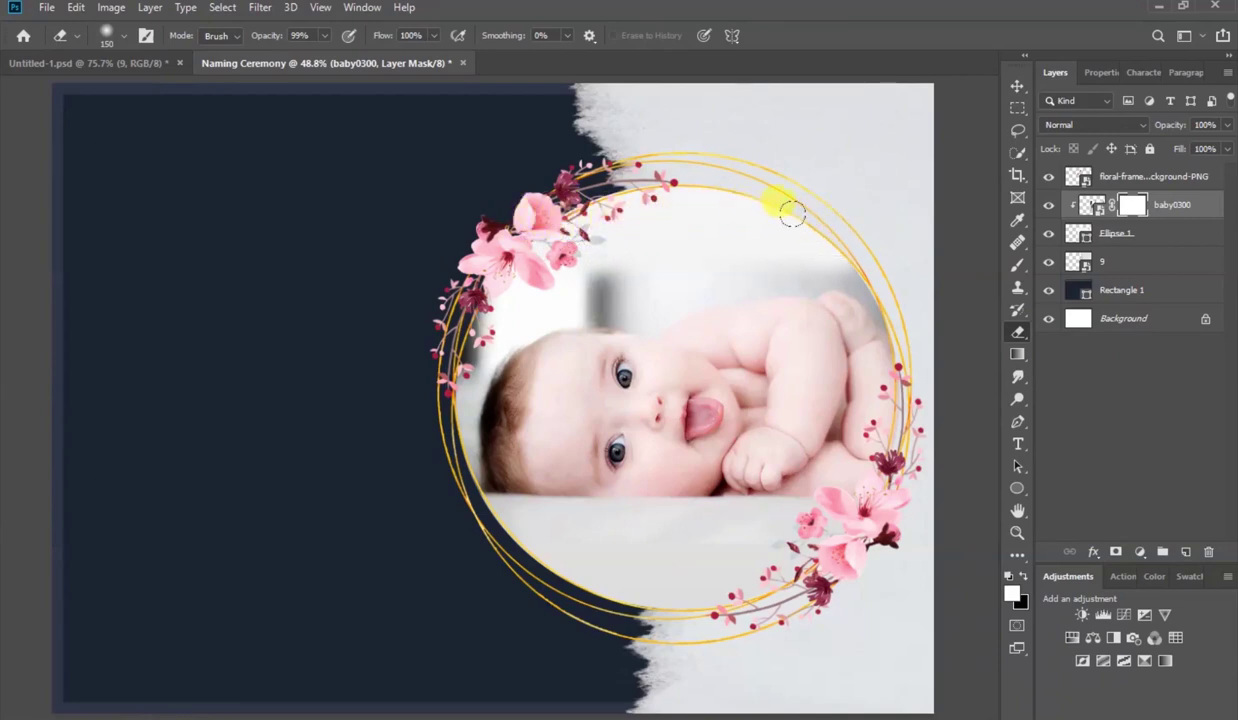
pyautogui.moveTo(614, 521)
pyautogui.mouseDown()
pyautogui.moveTo(491, 535)
pyautogui.moveTo(519, 559)
pyautogui.moveTo(621, 535)
pyautogui.moveTo(850, 521)
pyautogui.moveTo(678, 535)
pyautogui.moveTo(462, 519)
pyautogui.moveTo(536, 553)
pyautogui.mouseUp()
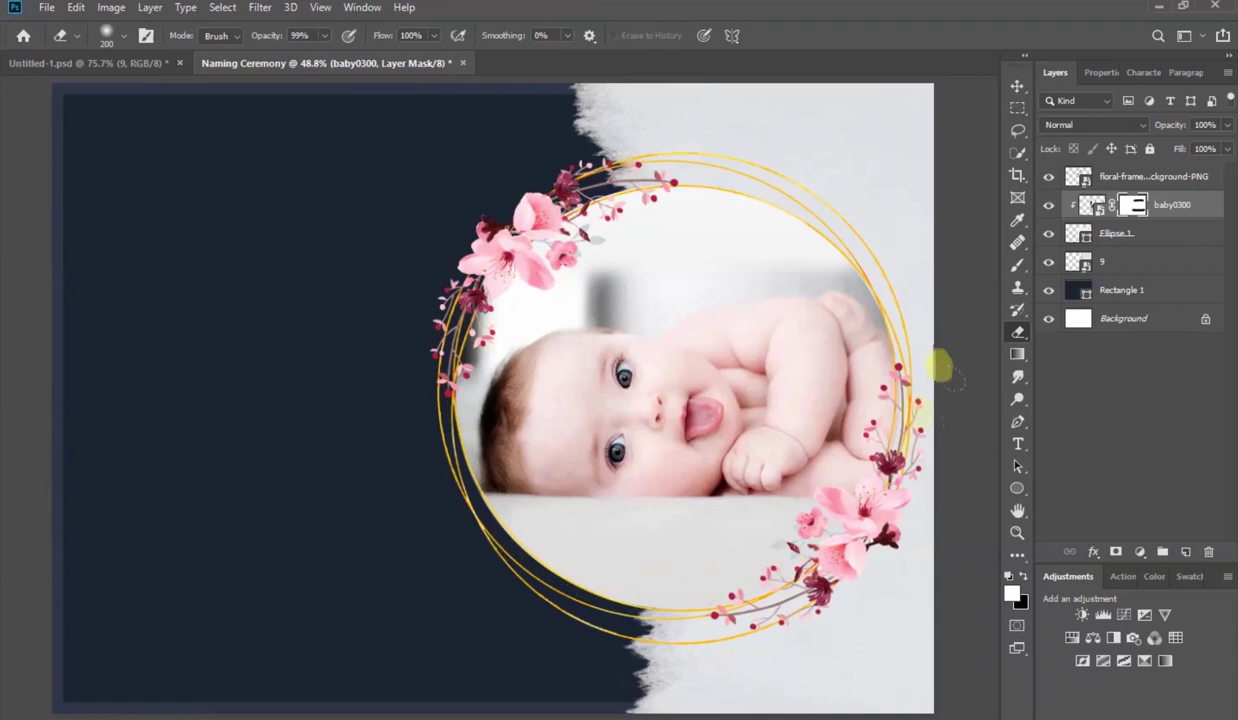
pyautogui.click(1016, 86)
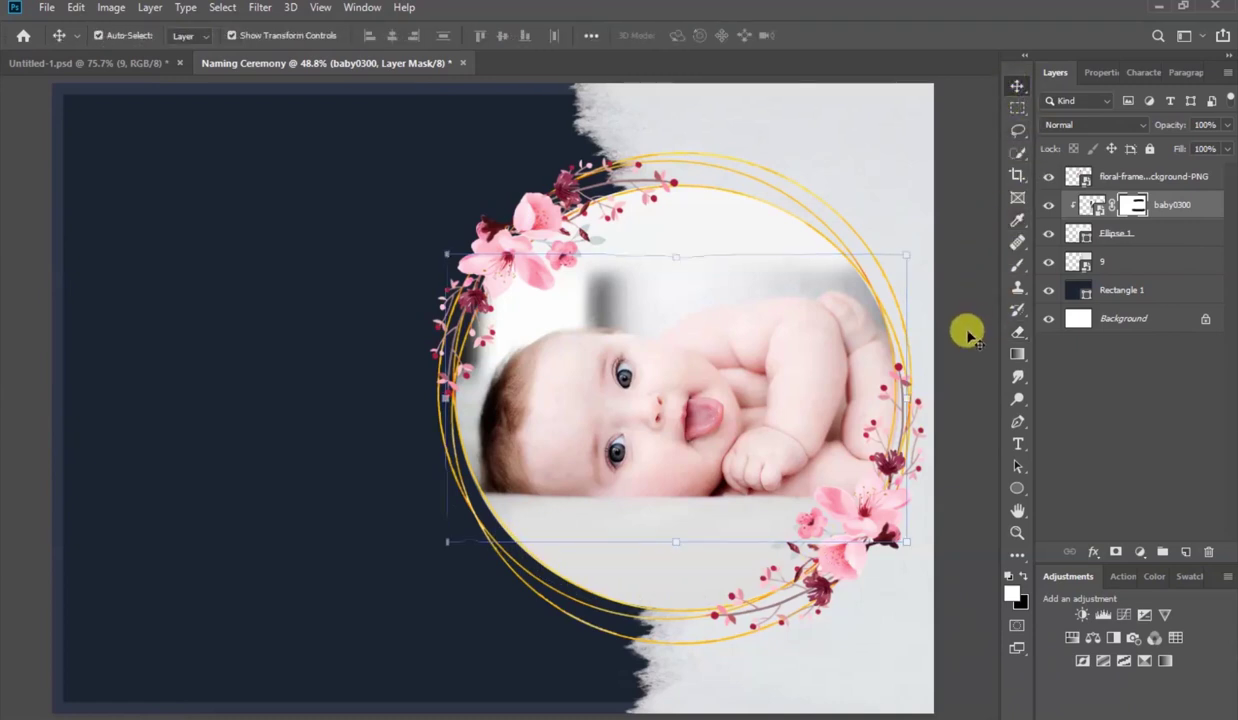
pyautogui.click(968, 333)
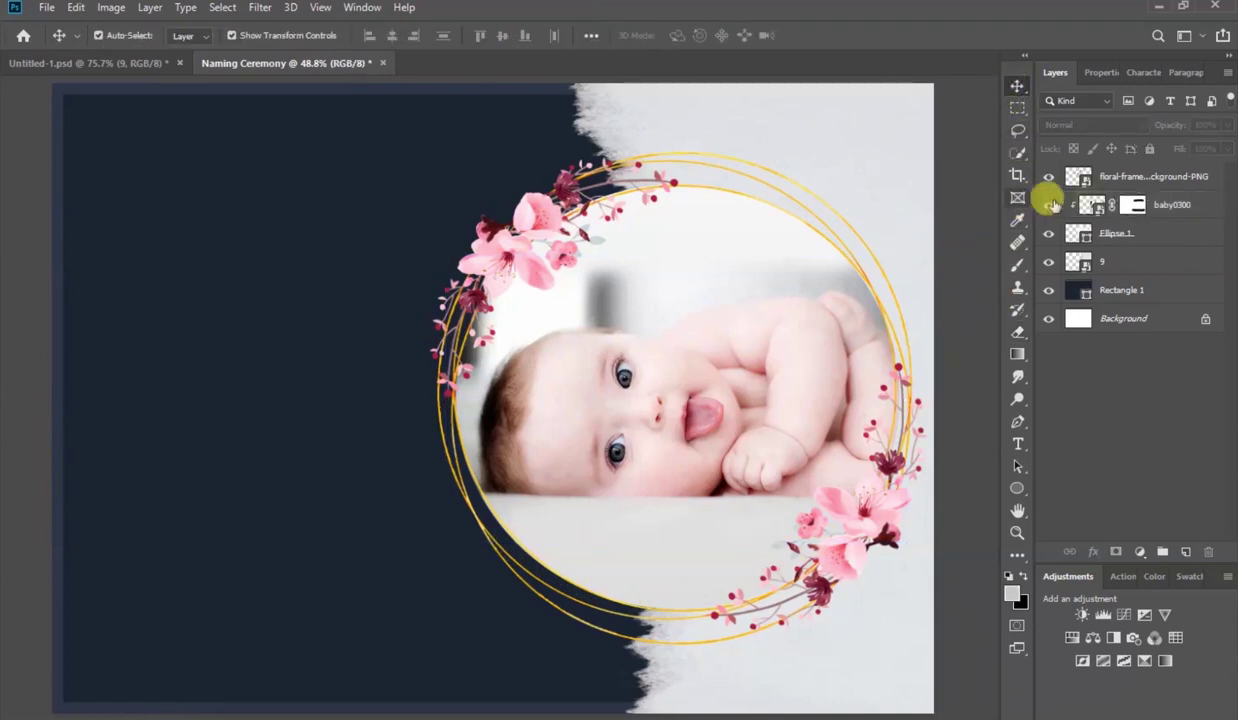
# Duplicate the floral-frame layer, move the copy over the navy left half, and add a mask.
pyautogui.click(1128, 178)
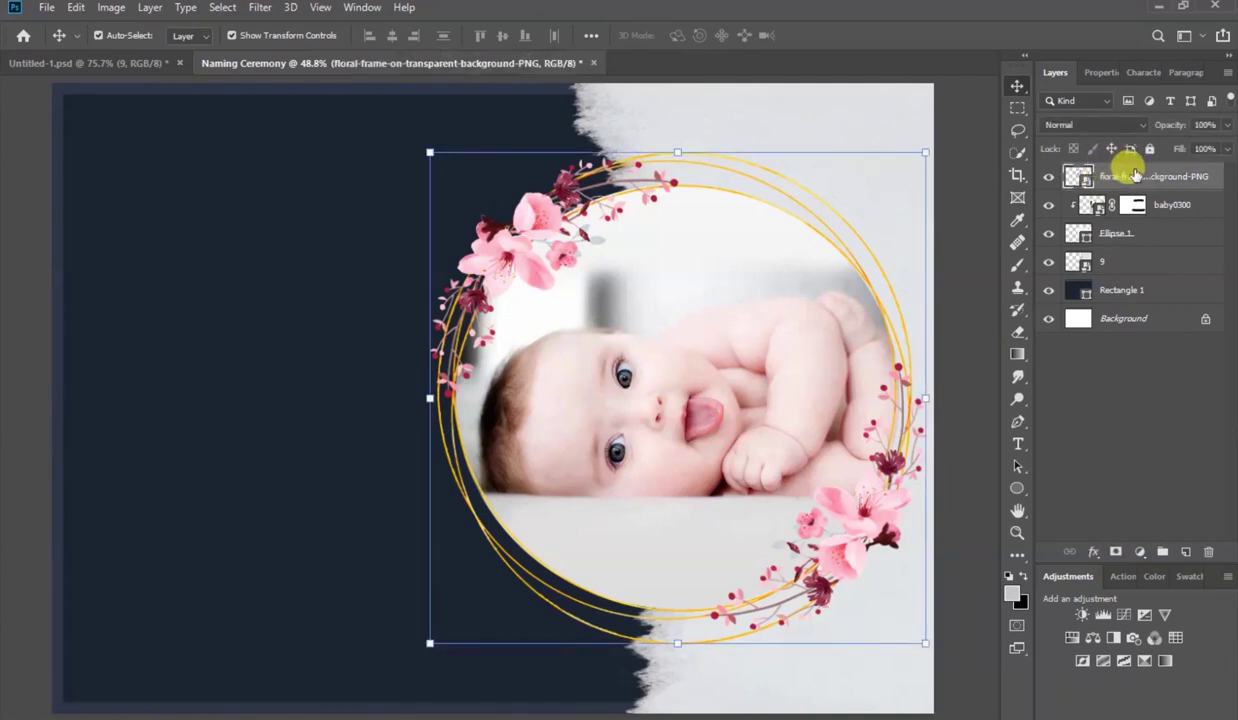
pyautogui.press('ctrl')
pyautogui.hotkey('ctrl', 'j')
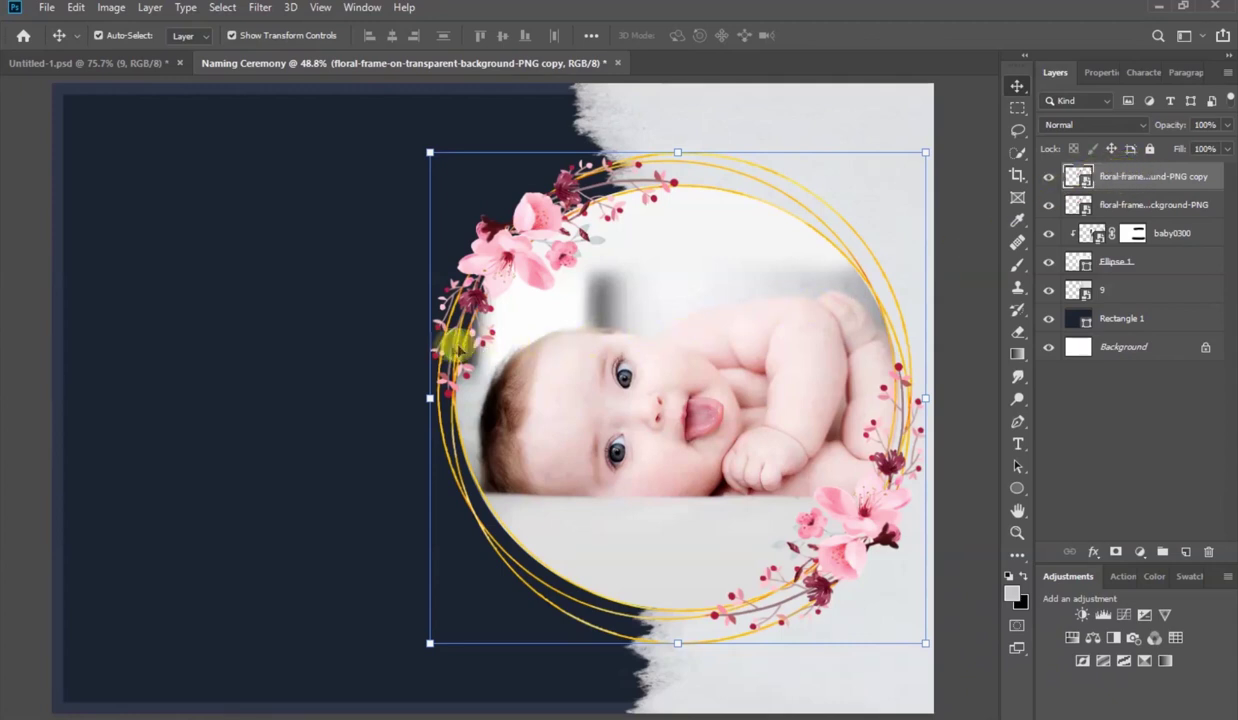
pyautogui.moveTo(490, 262); pyautogui.dragTo(109, 225)
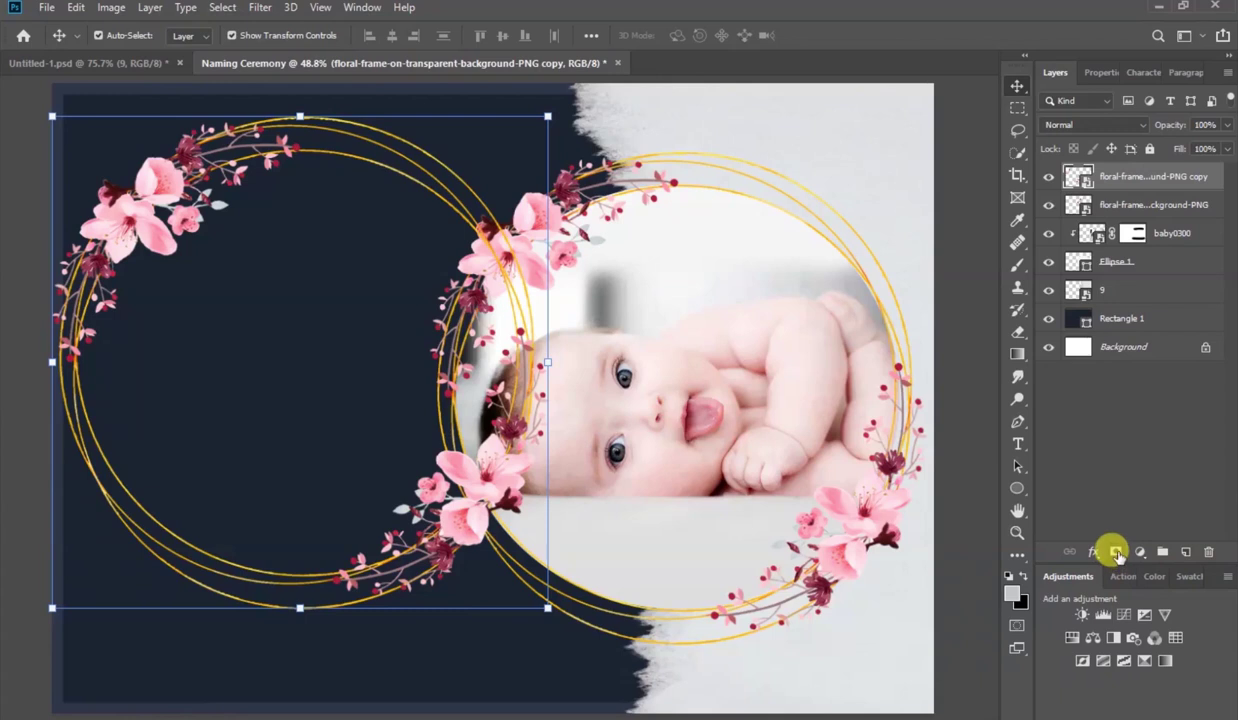
pyautogui.click(1116, 553)
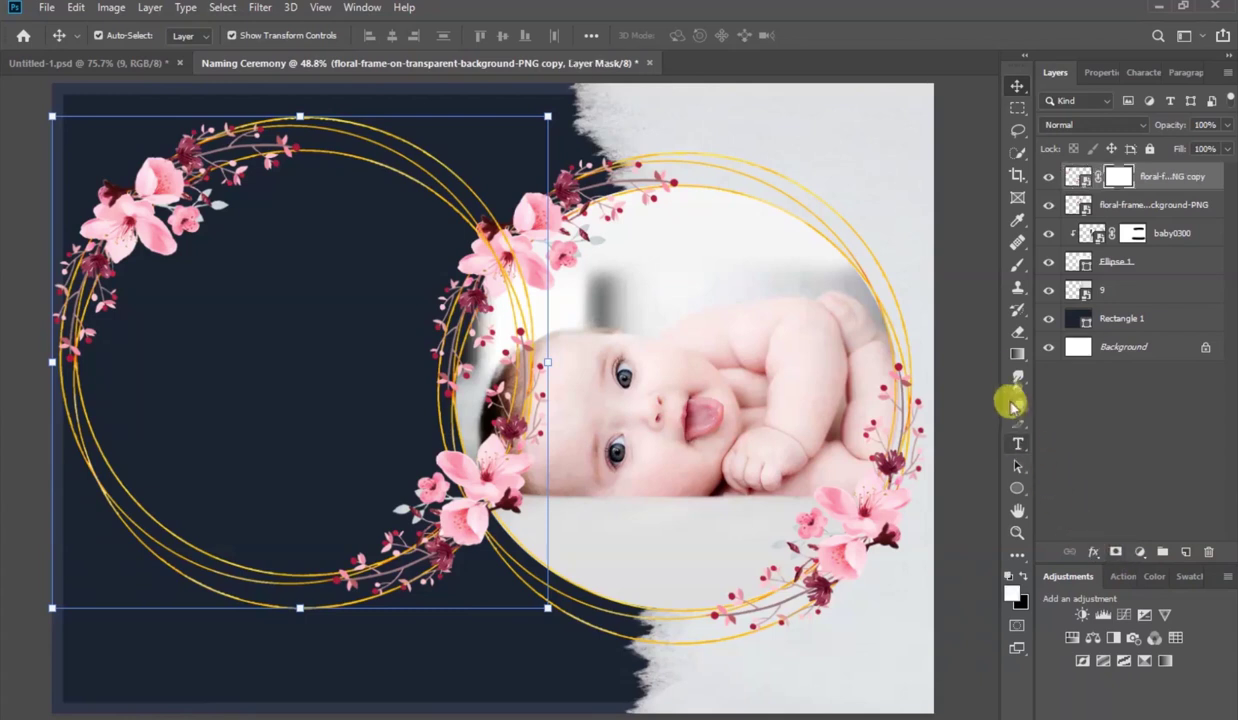
# With a fully hard eraser, mask out the copied frame's gold rings and left arcs.
pyautogui.click(1019, 336)
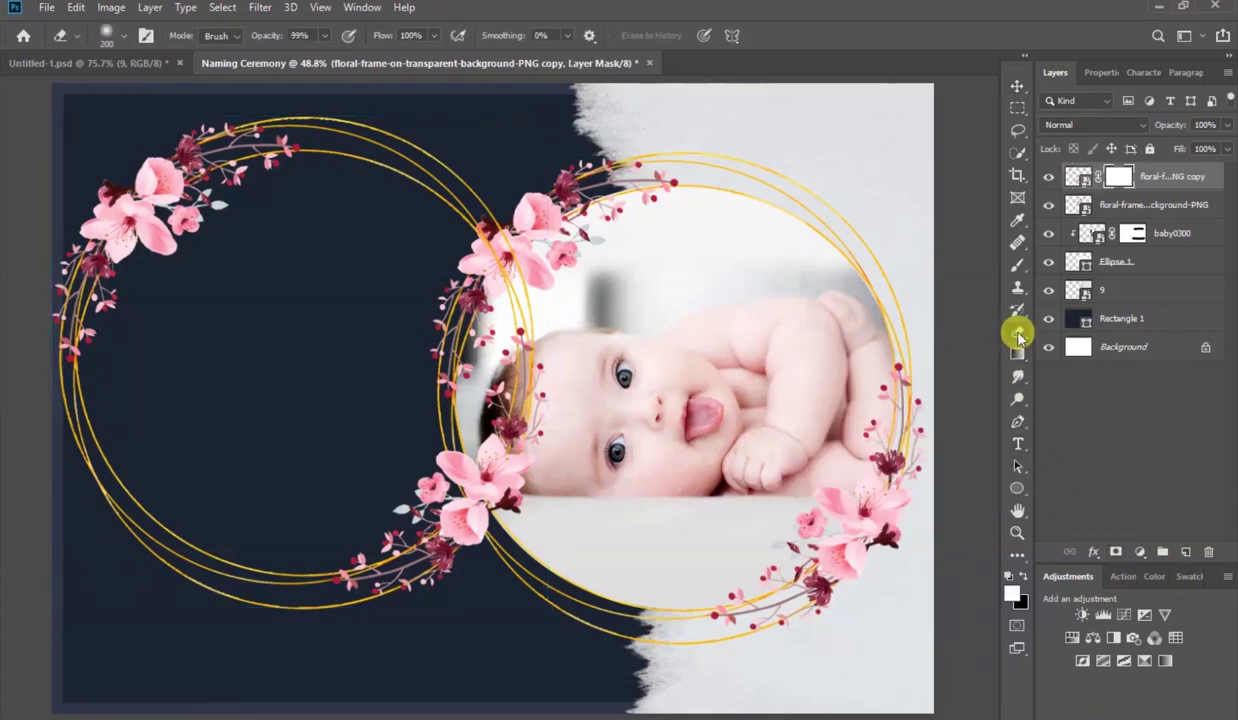
pyautogui.rightClick(178, 334)
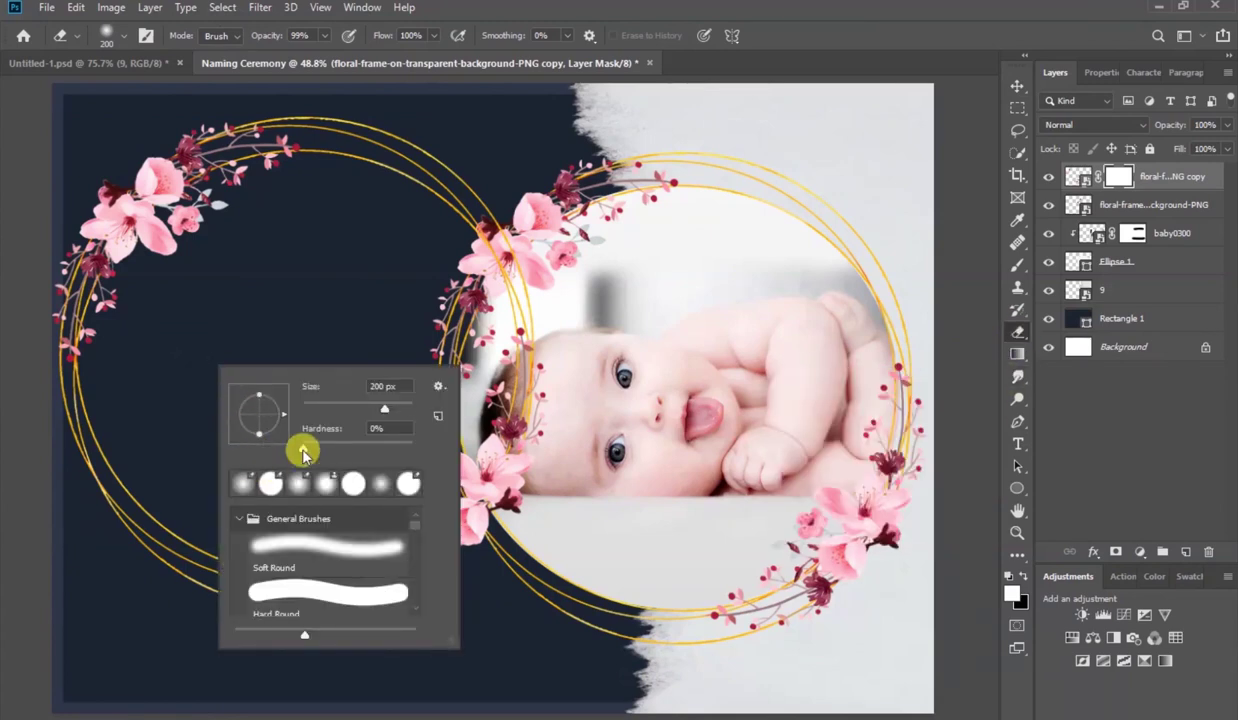
pyautogui.moveTo(305, 453); pyautogui.dragTo(412, 447)
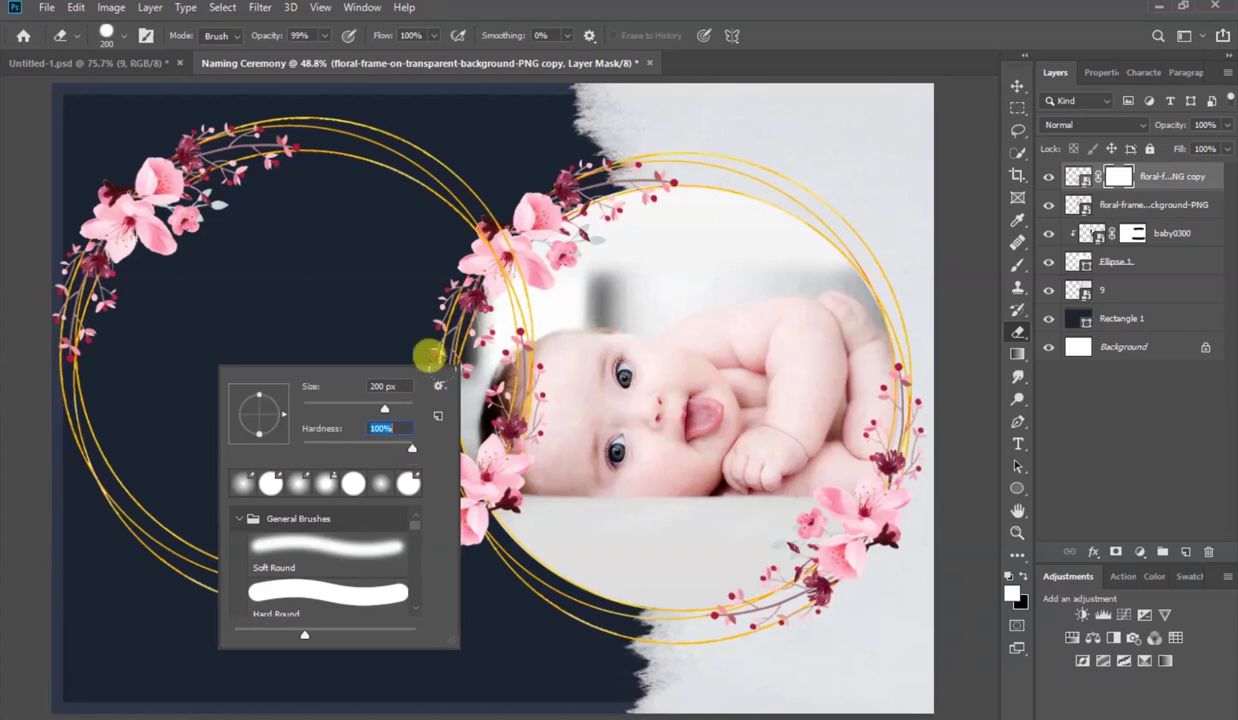
pyautogui.moveTo(310, 100)
pyautogui.mouseDown()
pyautogui.moveTo(453, 200)
pyautogui.moveTo(494, 422)
pyautogui.moveTo(289, 537)
pyautogui.moveTo(497, 390)
pyautogui.moveTo(195, 543)
pyautogui.moveTo(39, 386)
pyautogui.moveTo(19, 276)
pyautogui.mouseUp()
pyautogui.moveTo(434, 215)
pyautogui.mouseDown()
pyautogui.moveTo(288, 92)
pyautogui.moveTo(200, 112)
pyautogui.mouseUp()
# Soften the eraser, hide the dark-red blooms and gold strands, then shift the flowers right.
pyautogui.rightClick(224, 140)
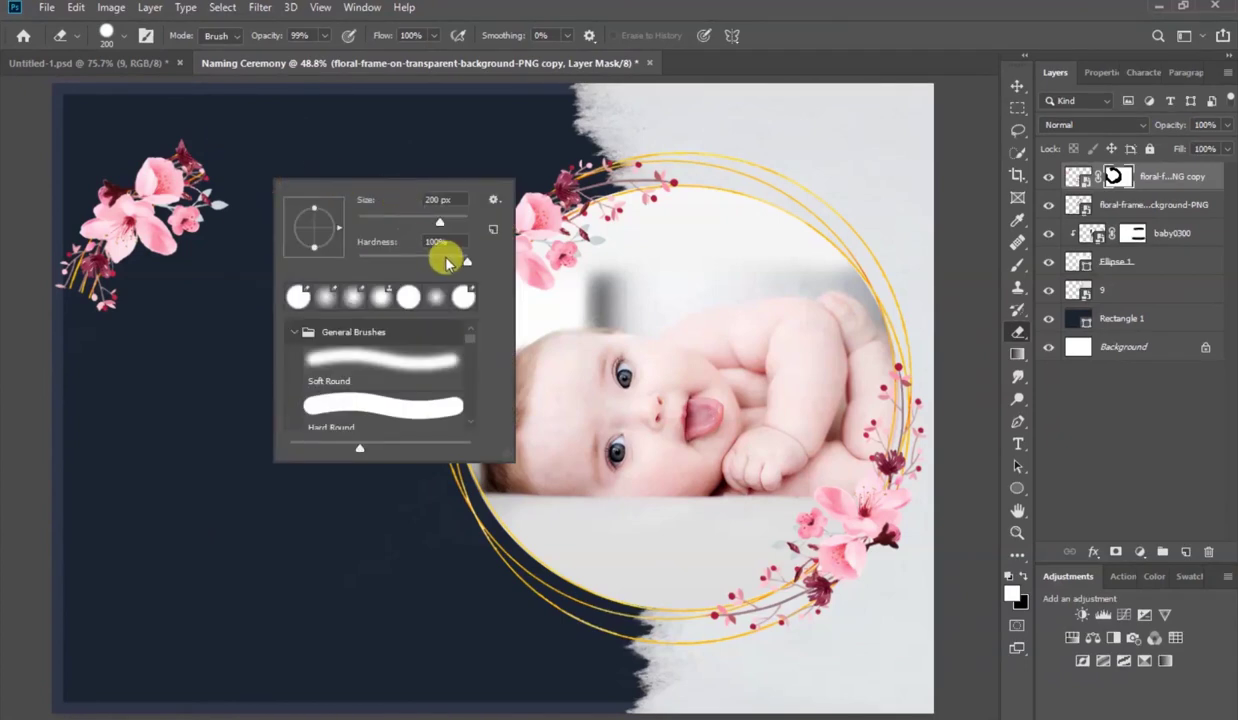
pyautogui.moveTo(448, 260); pyautogui.dragTo(424, 258)
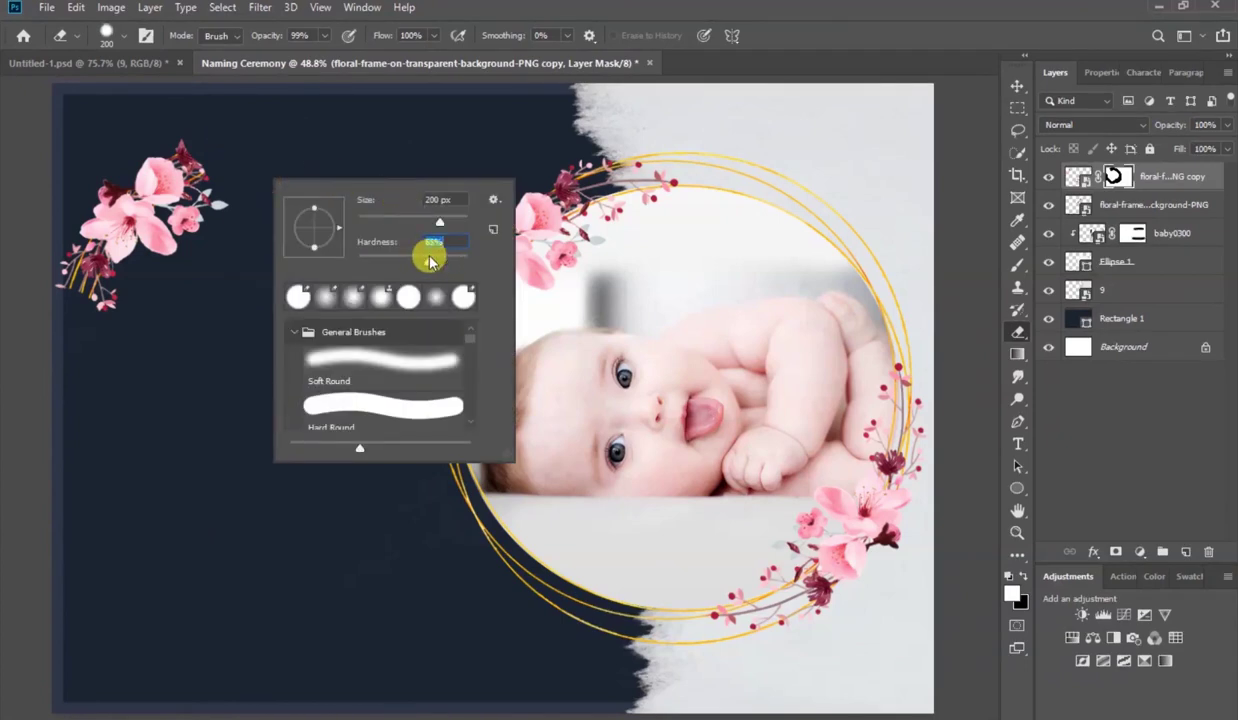
pyautogui.click(950, 460)
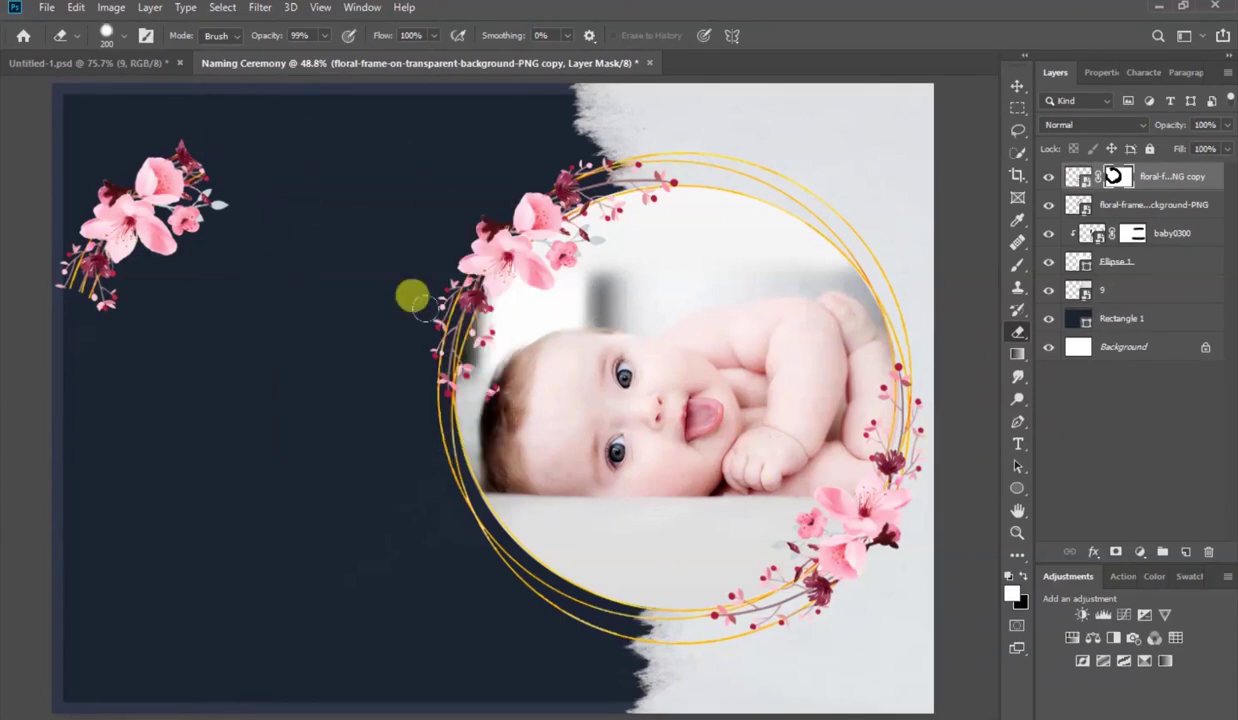
pyautogui.moveTo(185, 102)
pyautogui.mouseDown()
pyautogui.moveTo(169, 83)
pyautogui.moveTo(258, 208)
pyautogui.mouseUp()
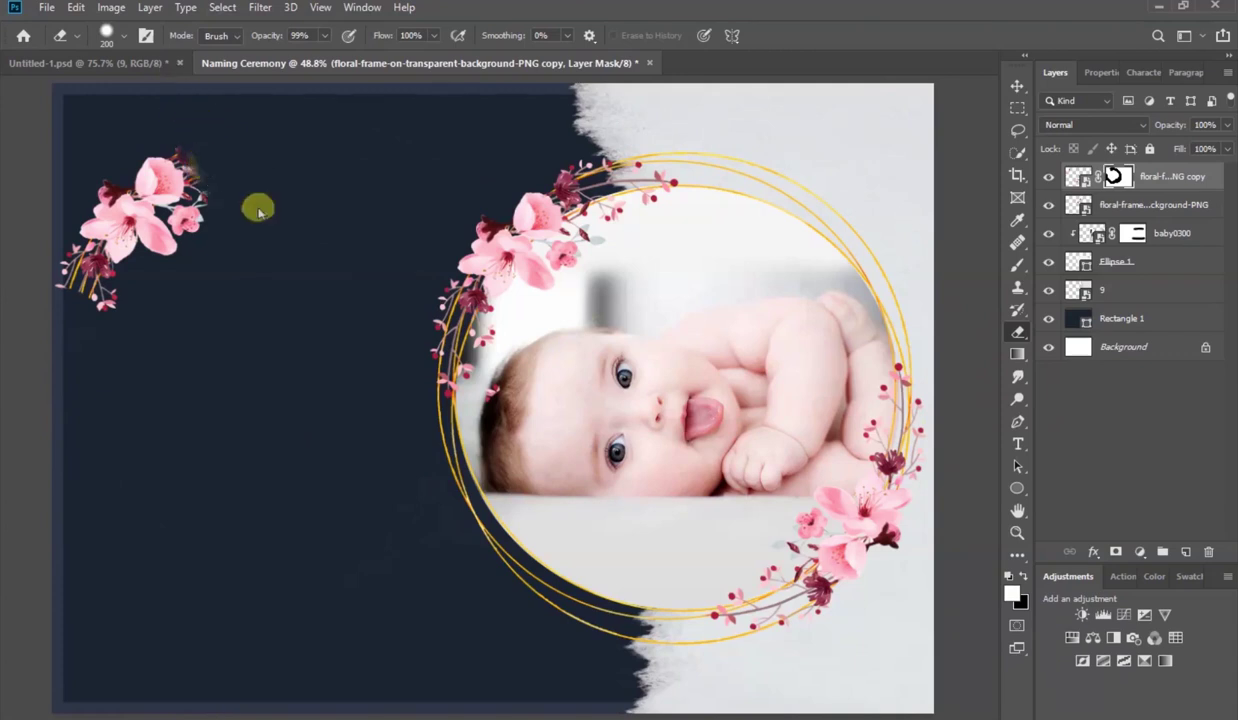
pyautogui.moveTo(17, 255)
pyautogui.mouseDown()
pyautogui.moveTo(45, 292)
pyautogui.moveTo(15, 262)
pyautogui.mouseUp()
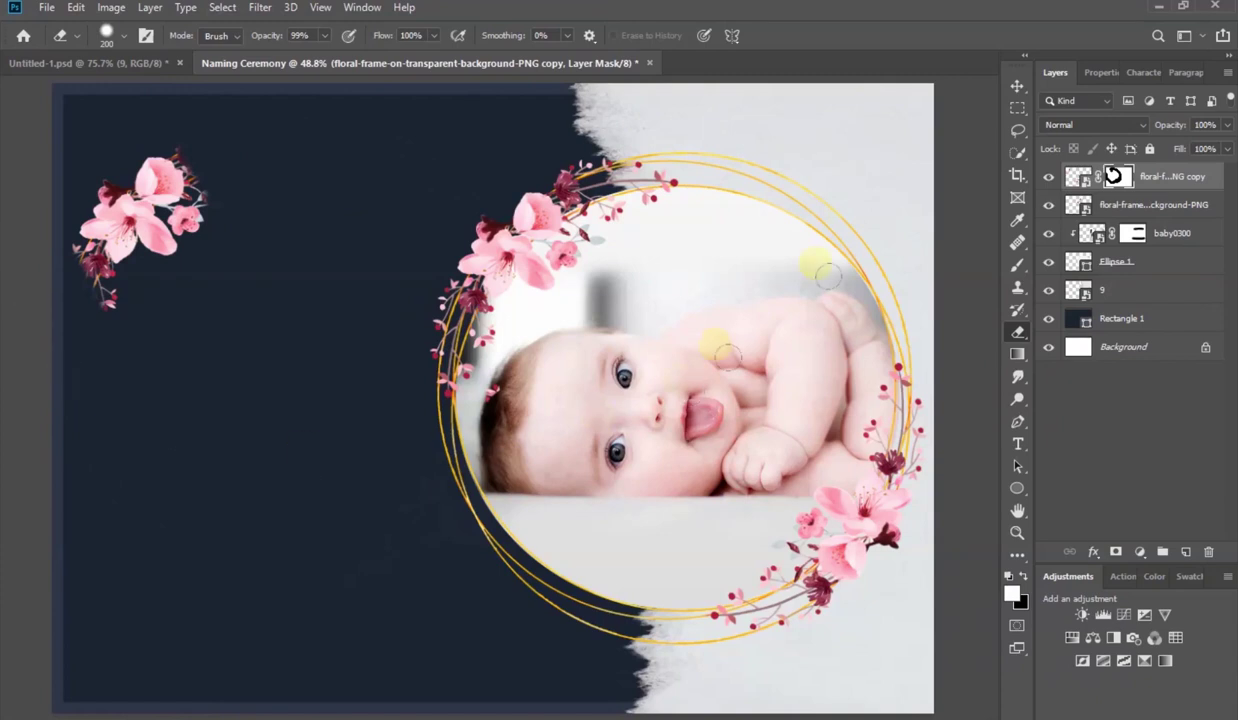
pyautogui.click(1017, 85)
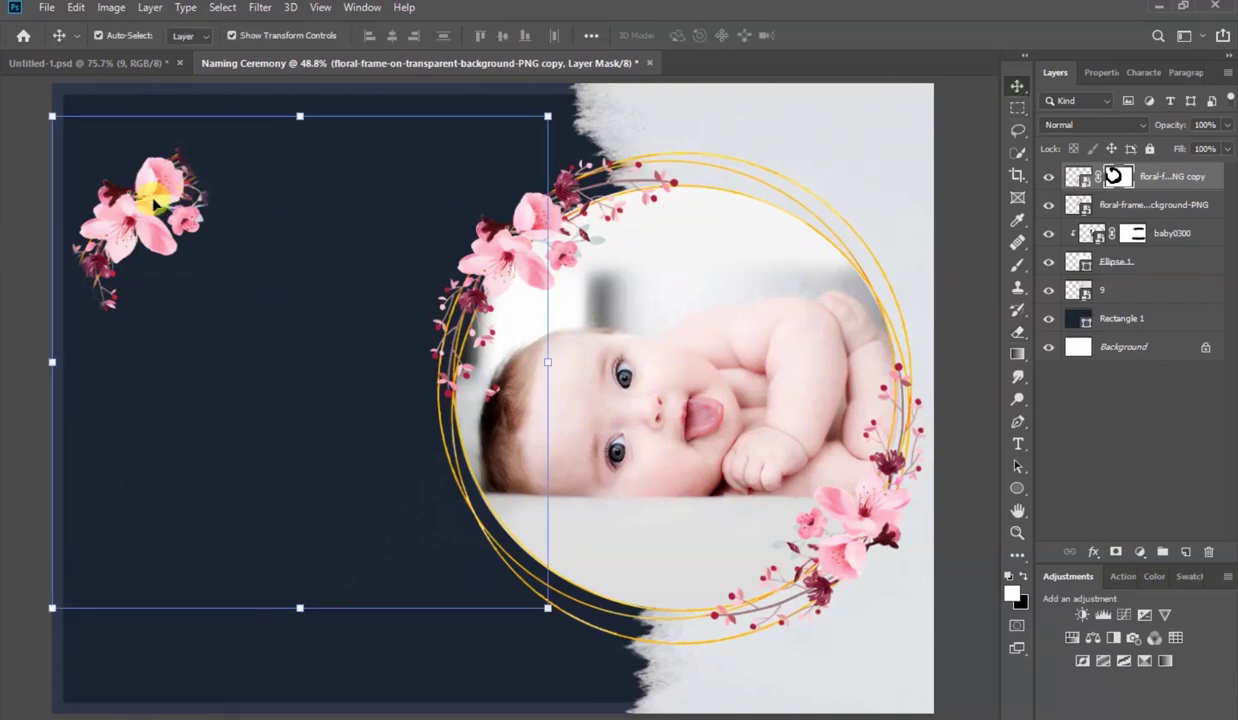
pyautogui.moveTo(155, 198); pyautogui.dragTo(194, 198)
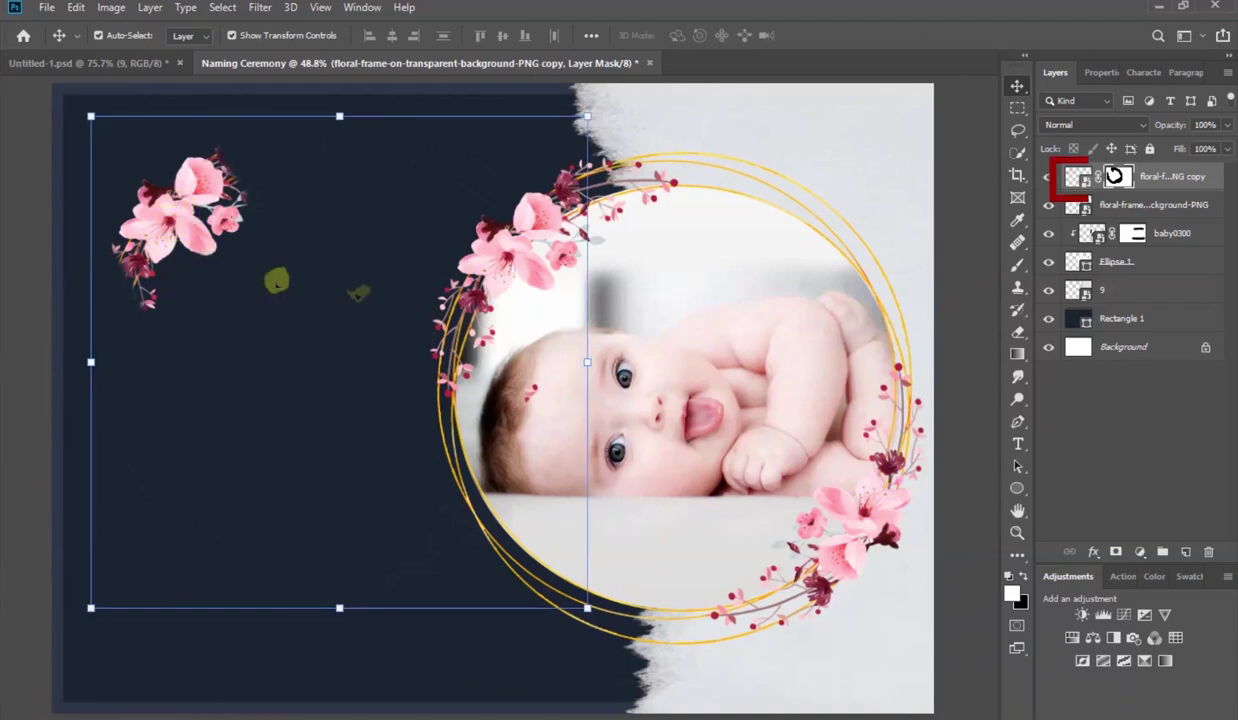
# Apply Hue/Saturation at Hue -70 to the flower image to turn it purple.
pyautogui.click(1070, 178)
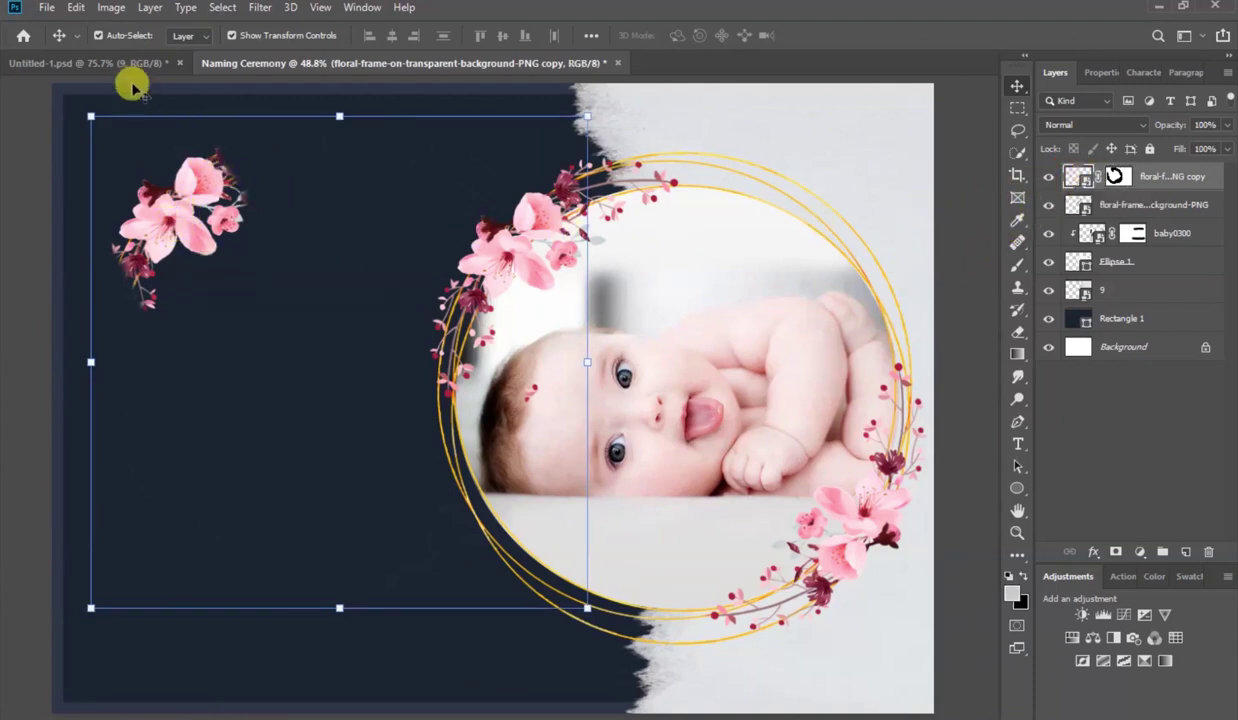
pyautogui.click(108, 12)
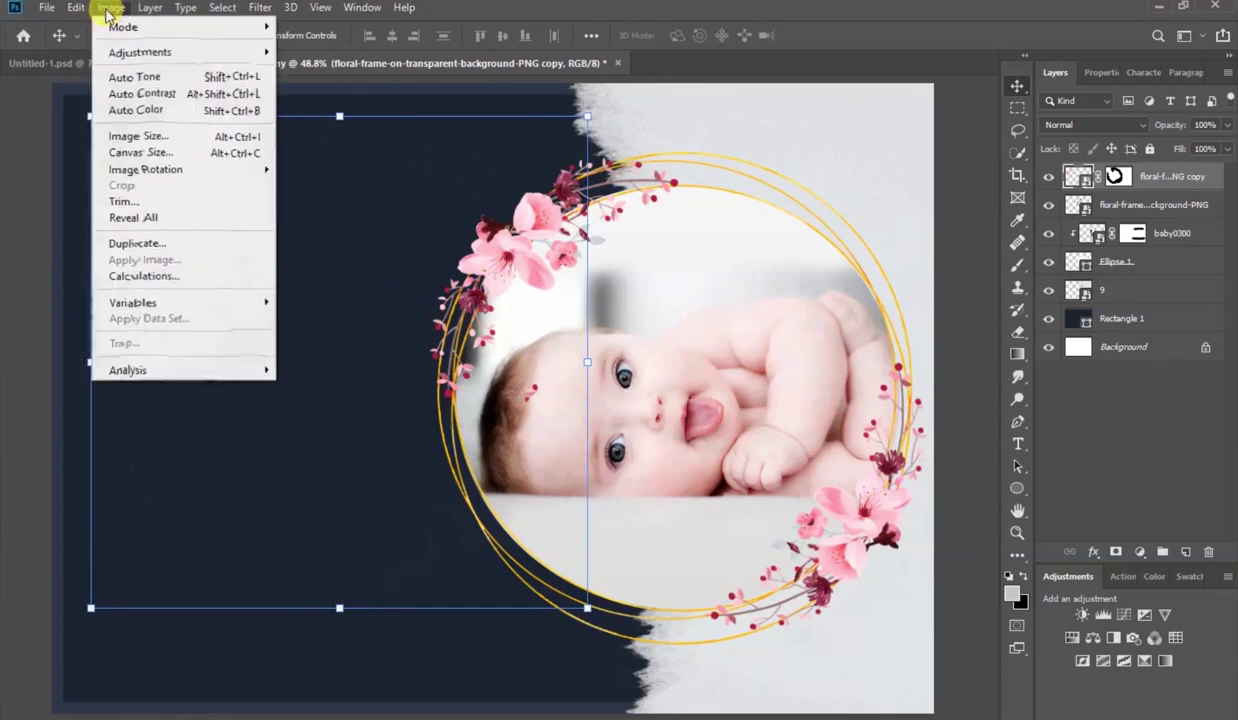
pyautogui.moveTo(108, 62)
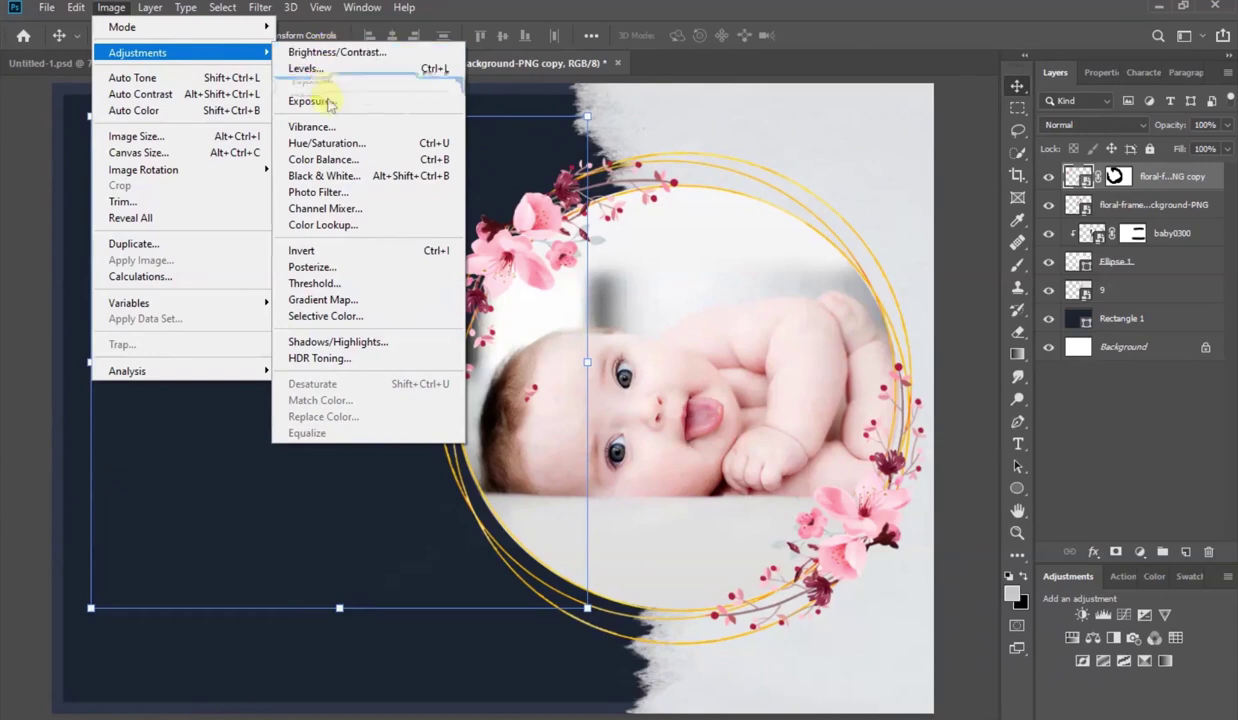
pyautogui.click(402, 148)
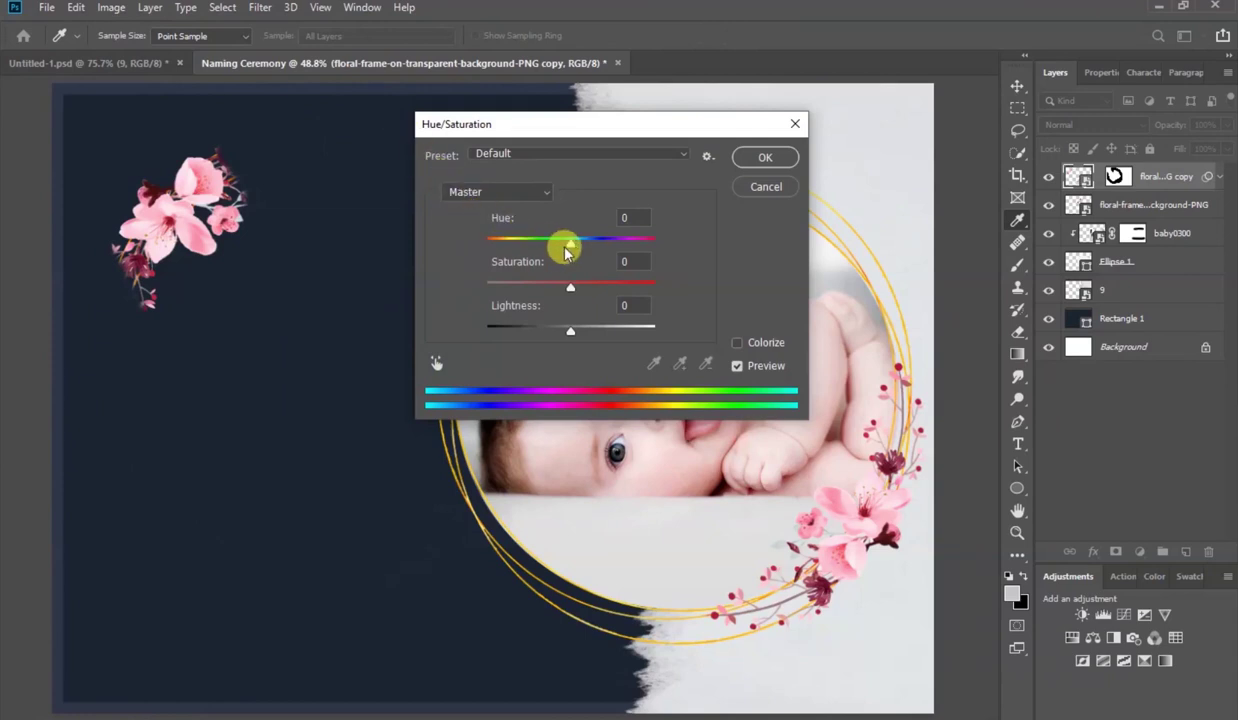
pyautogui.moveTo(566, 248); pyautogui.dragTo(525, 260)
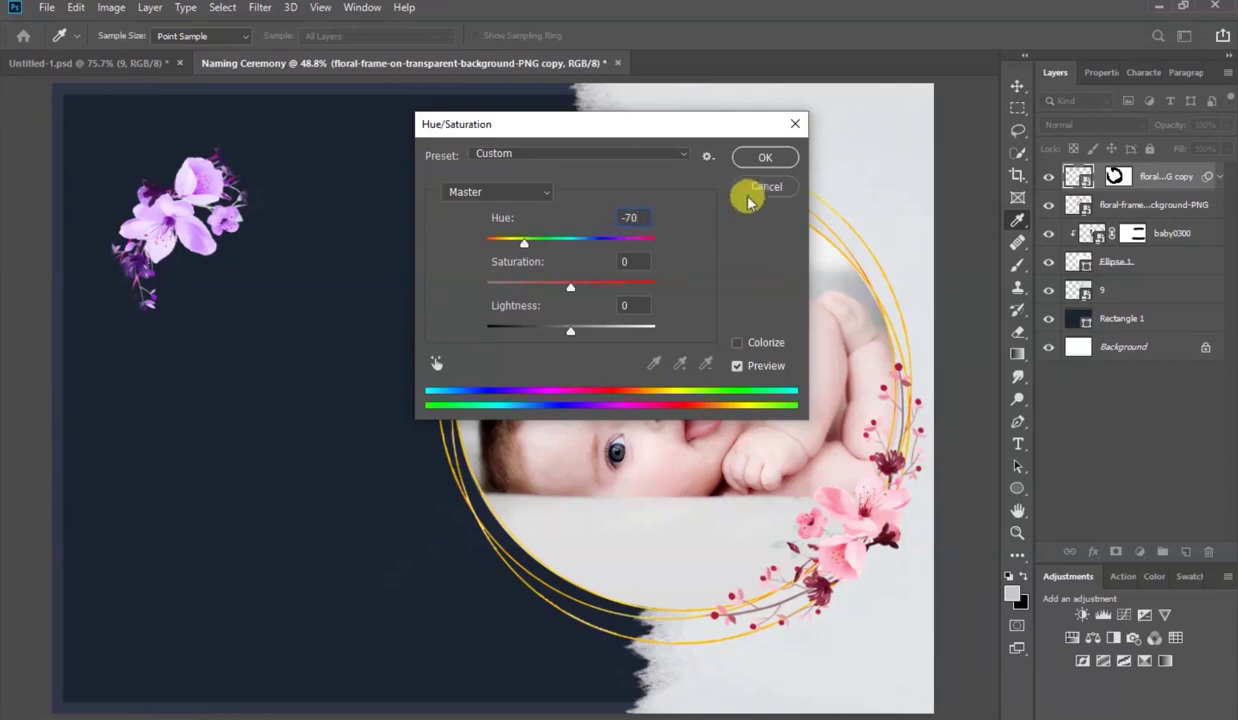
pyautogui.click(757, 158)
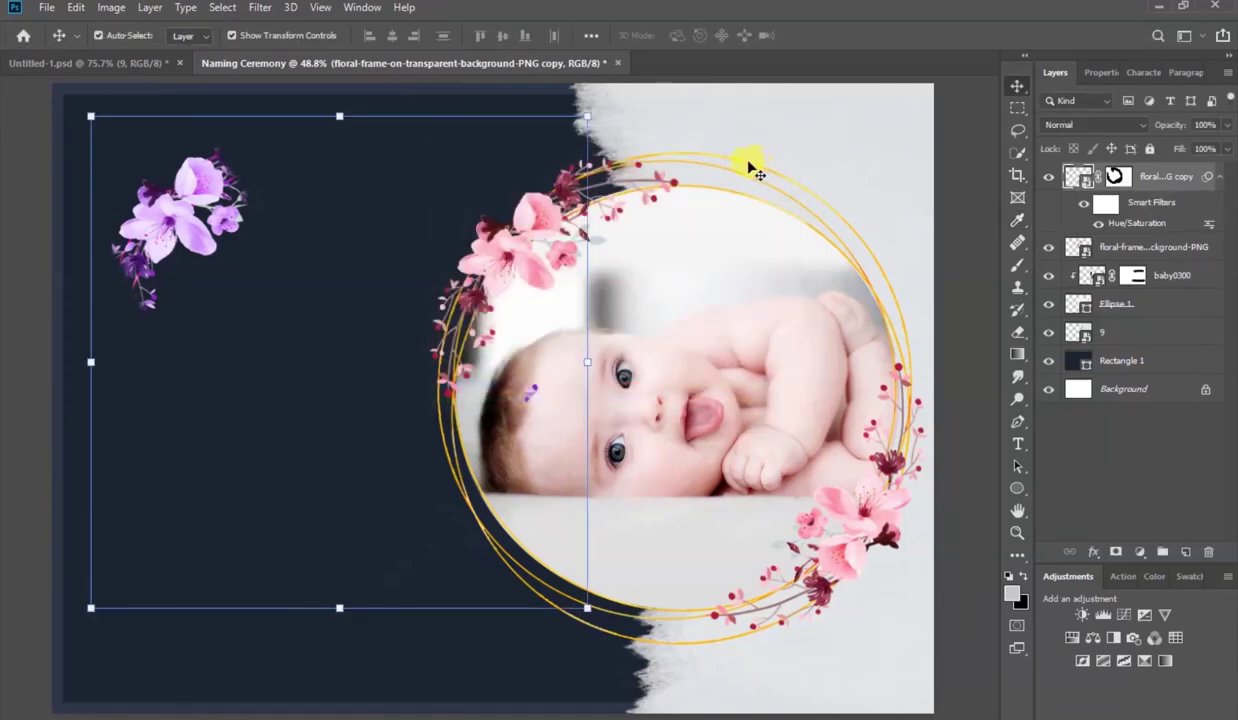
# Scale the purple flower cluster to about 72% and tuck it into the top-left corner.
pyautogui.moveTo(585, 606); pyautogui.dragTo(548, 571)
pyautogui.moveTo(163, 207); pyautogui.dragTo(76, 117)
pyautogui.moveTo(453, 478); pyautogui.dragTo(334, 362)
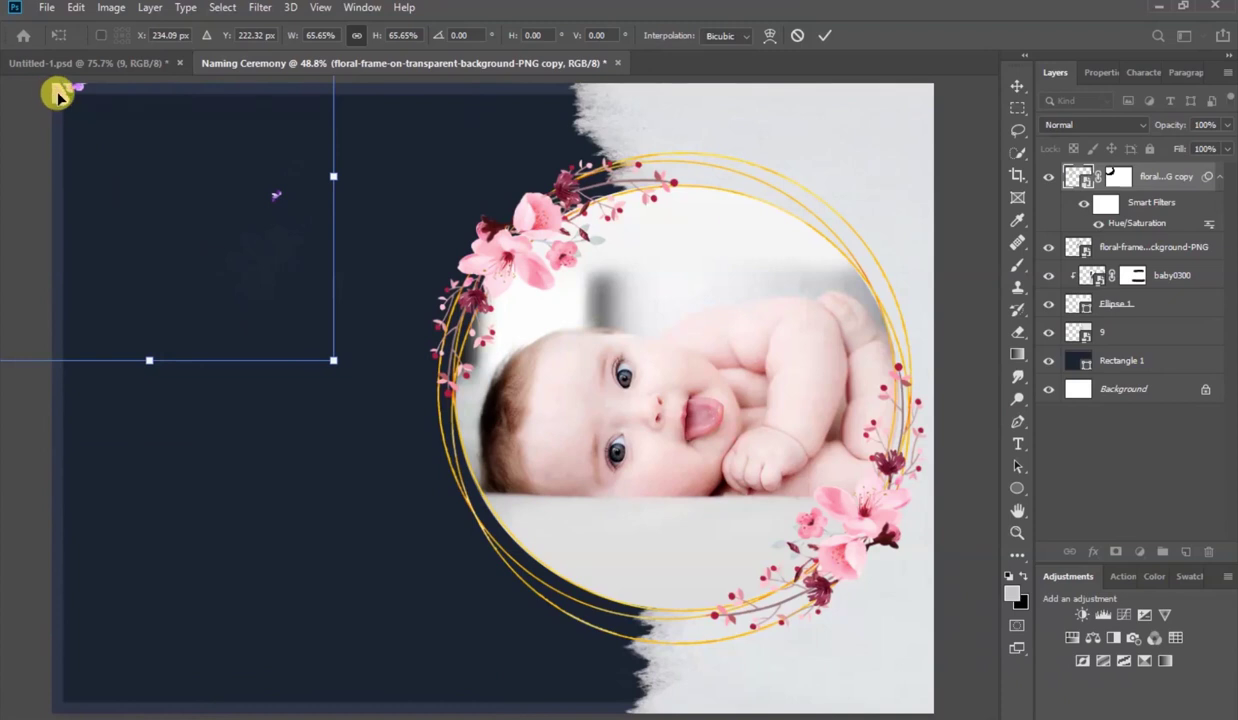
pyautogui.moveTo(60, 95); pyautogui.dragTo(87, 115)
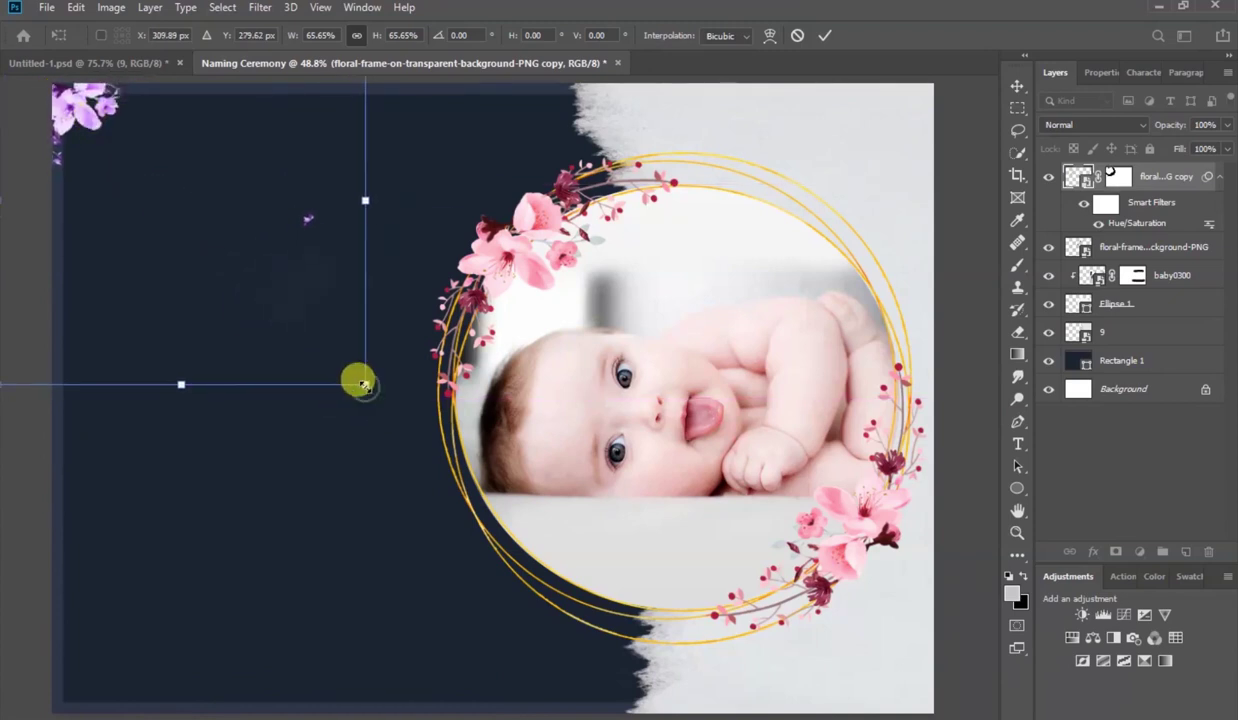
pyautogui.moveTo(362, 383); pyautogui.dragTo(402, 420)
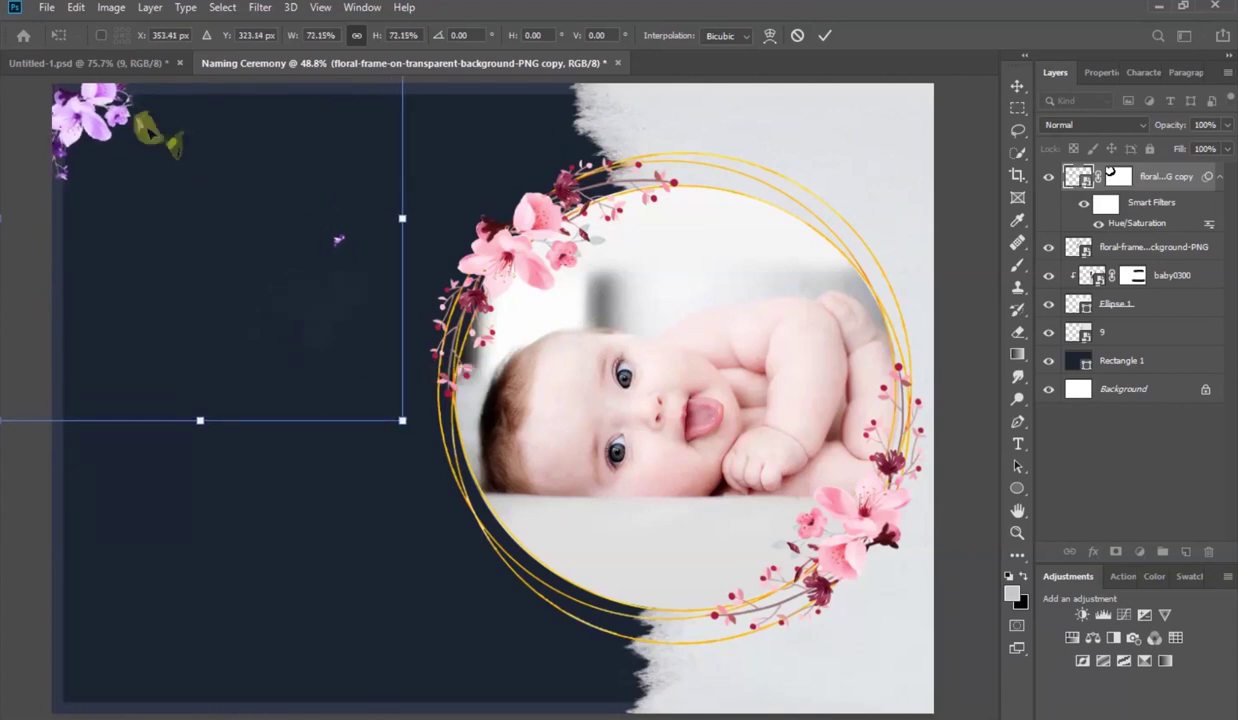
pyautogui.moveTo(88, 116); pyautogui.dragTo(218, 362)
pyautogui.press('Return')
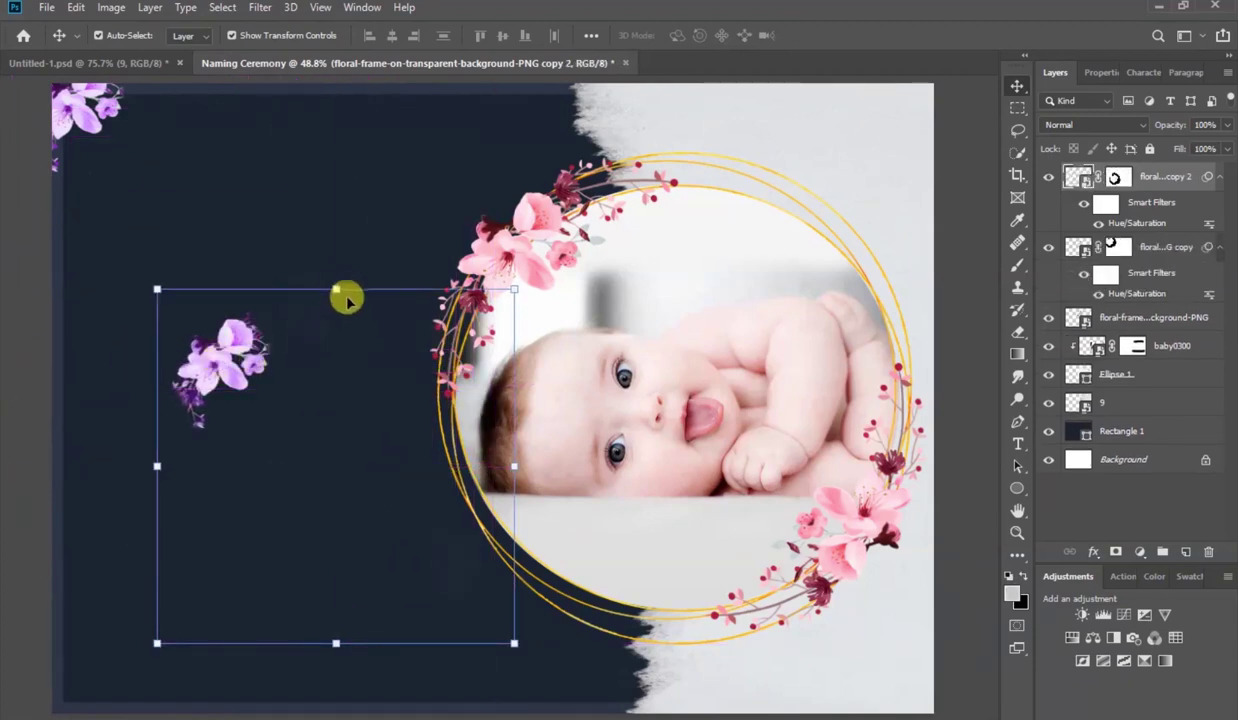
# Rotate the second flower copy 90° clockwise and move it to the top-right corner.
pyautogui.hotkey('ctrl', 't')
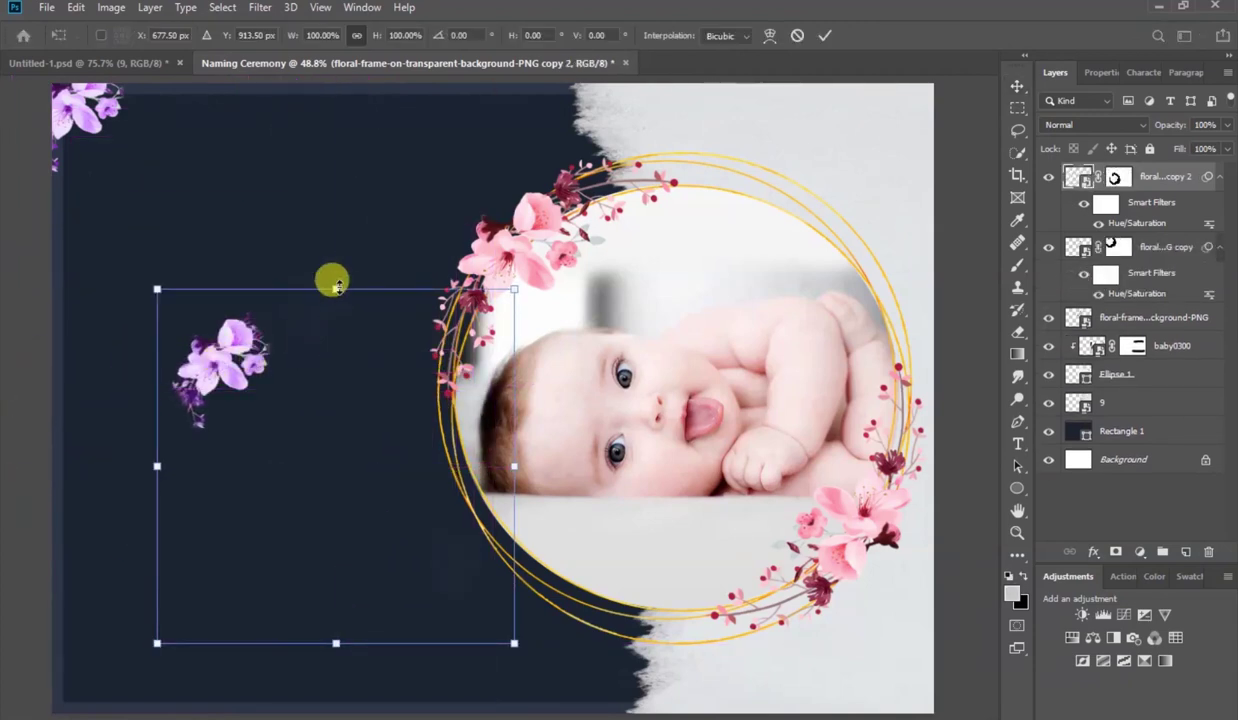
pyautogui.rightClick(250, 344)
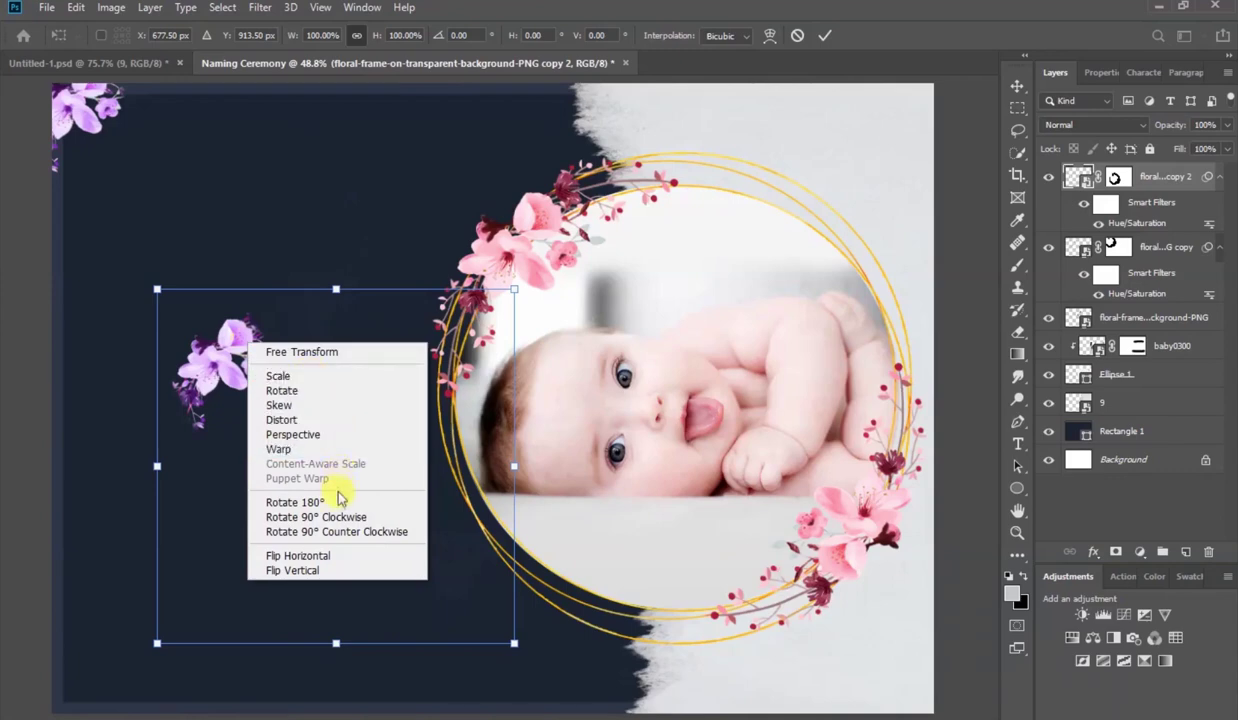
pyautogui.click(337, 517)
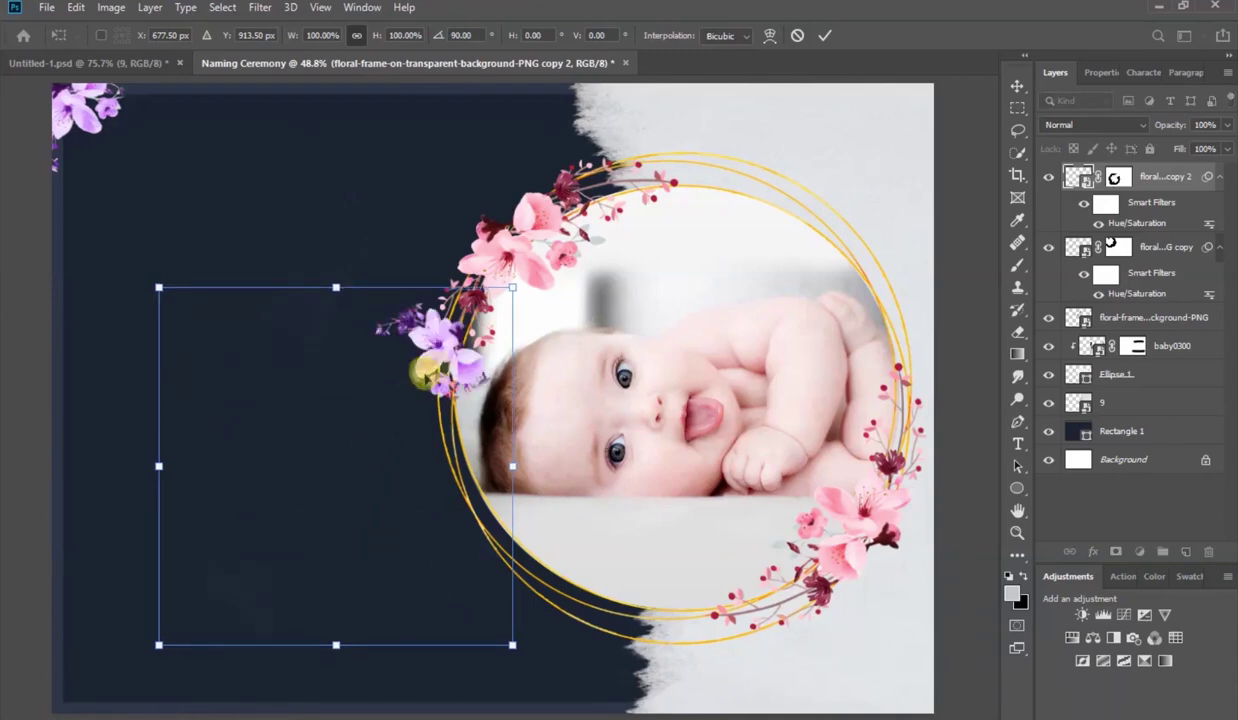
pyautogui.moveTo(447, 358); pyautogui.dragTo(899, 110)
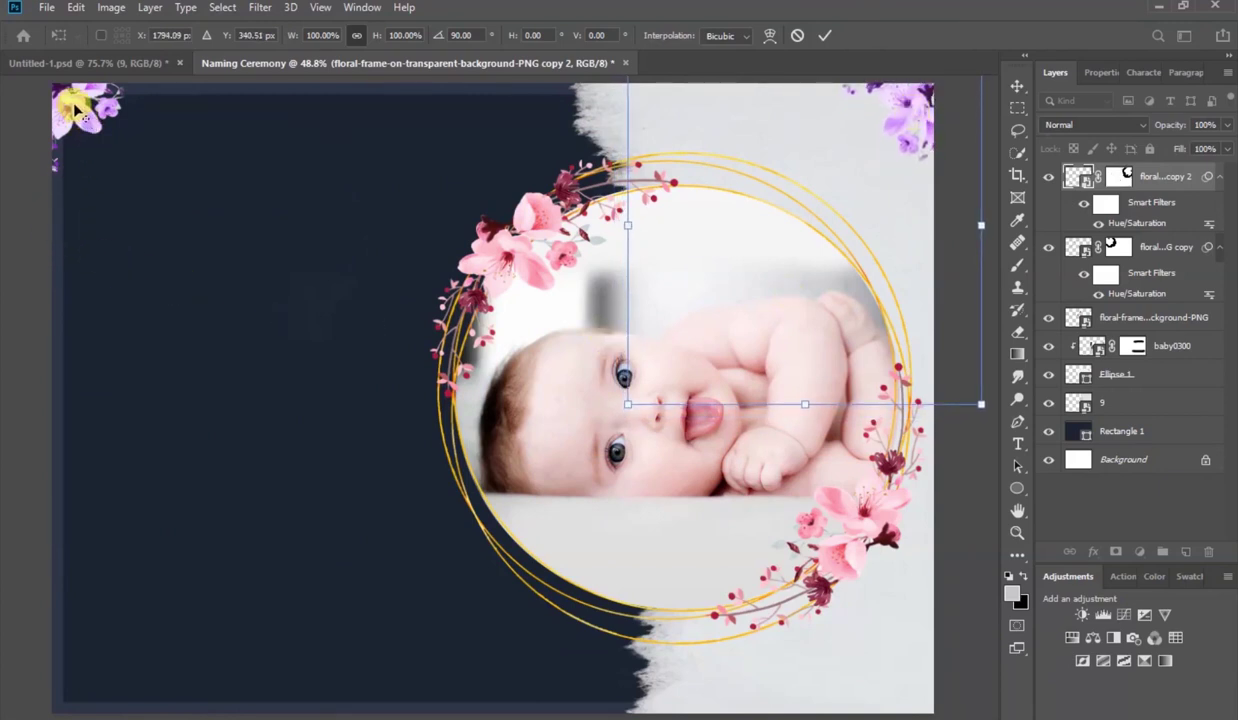
pyautogui.click(822, 36)
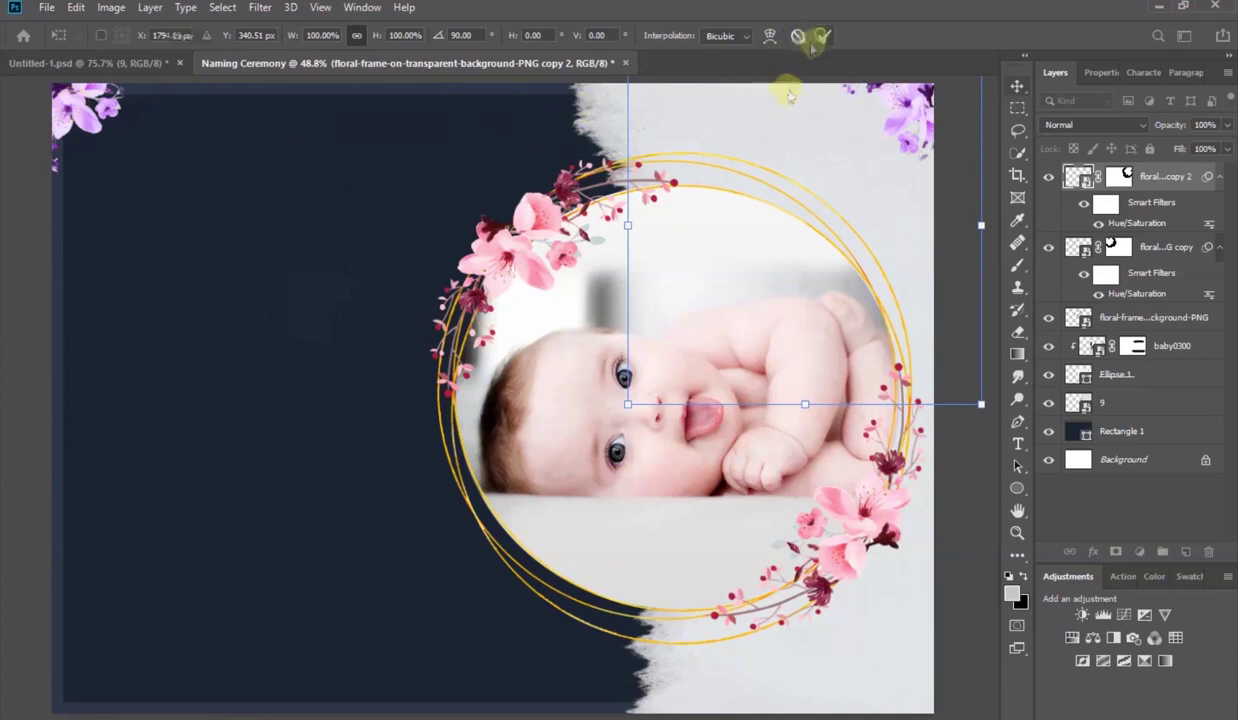
pyautogui.click(97, 118)
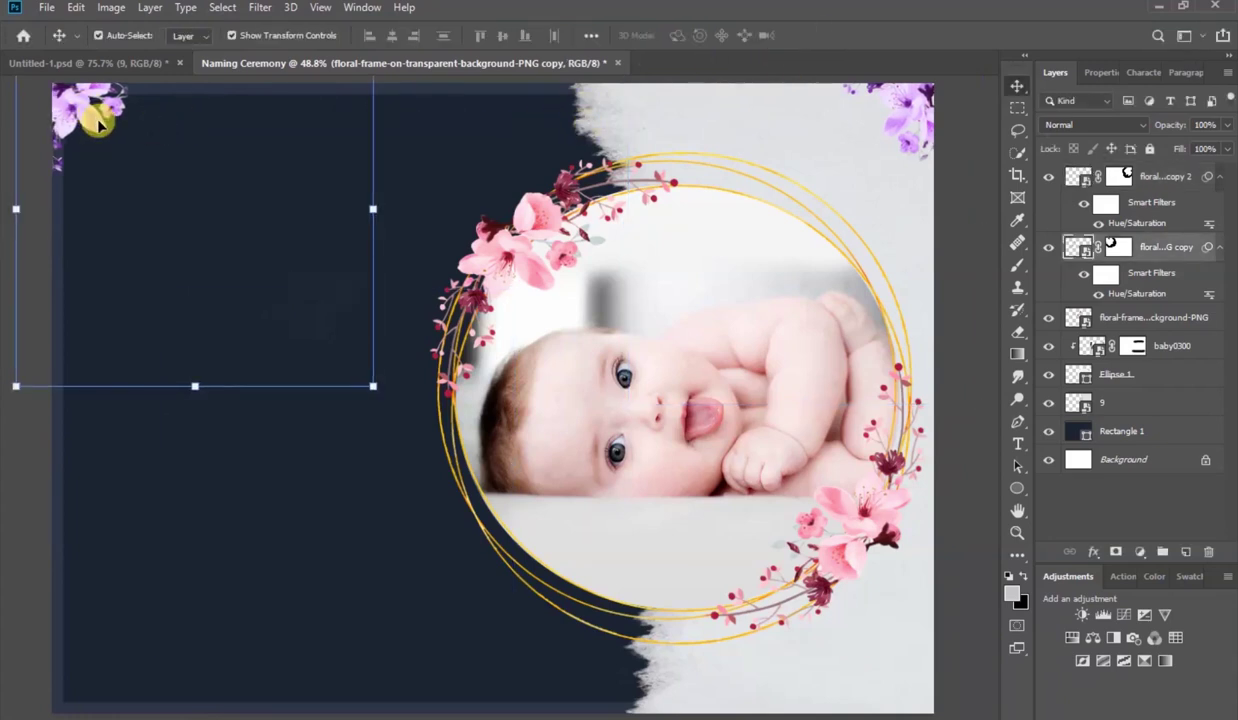
# Duplicate the top-left flowers, rotate the copy 90° counter-clockwise, and place it bottom-left.
pyautogui.moveTo(78, 106); pyautogui.dragTo(193, 346)
pyautogui.hotkey('ctrl', 't')
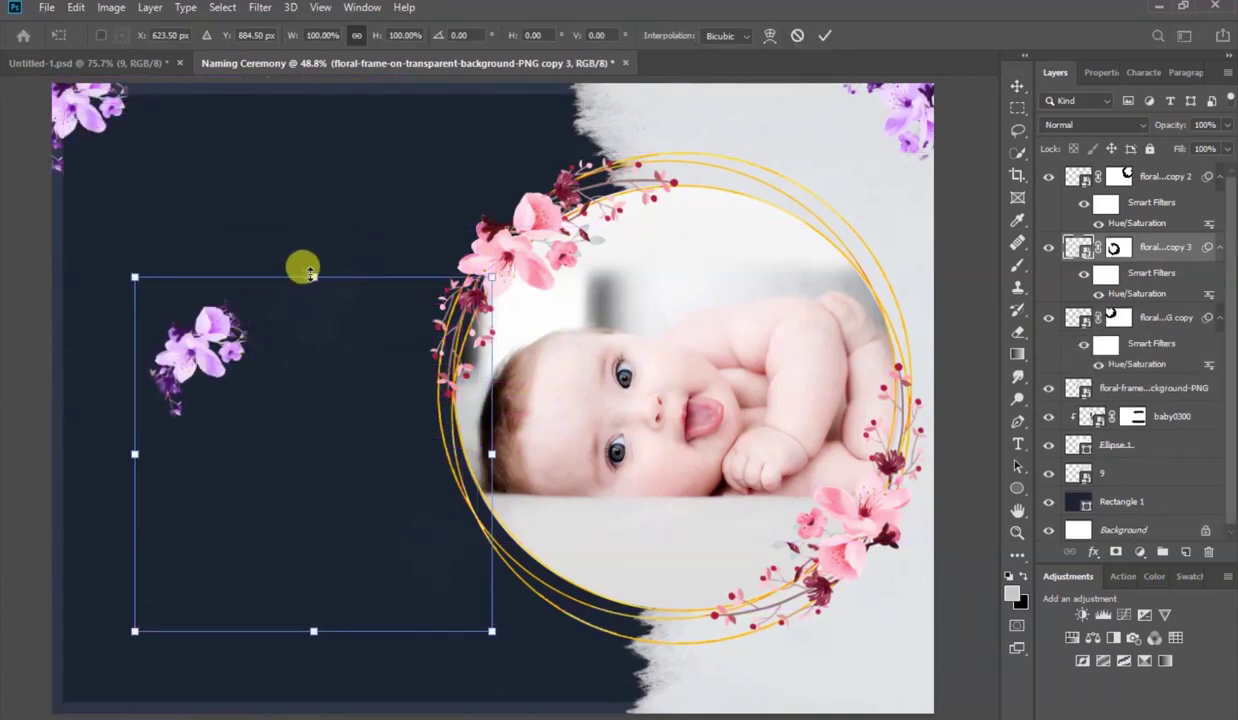
pyautogui.rightClick(216, 341)
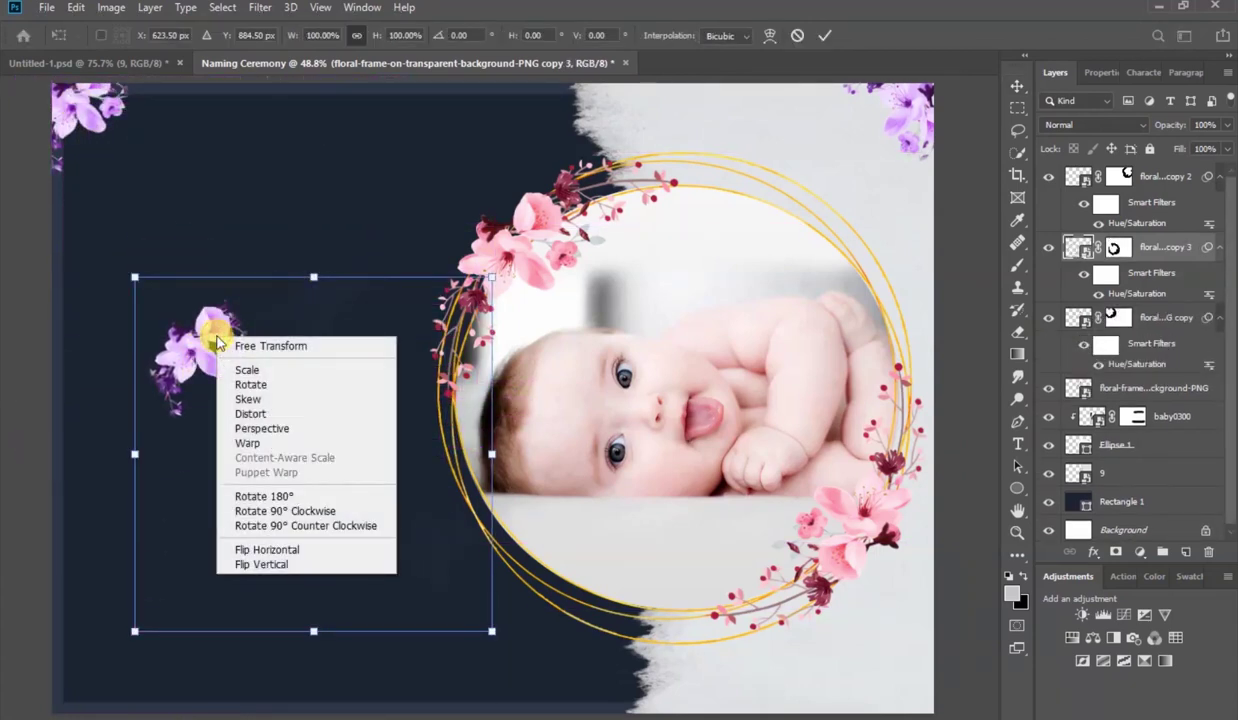
pyautogui.click(300, 524)
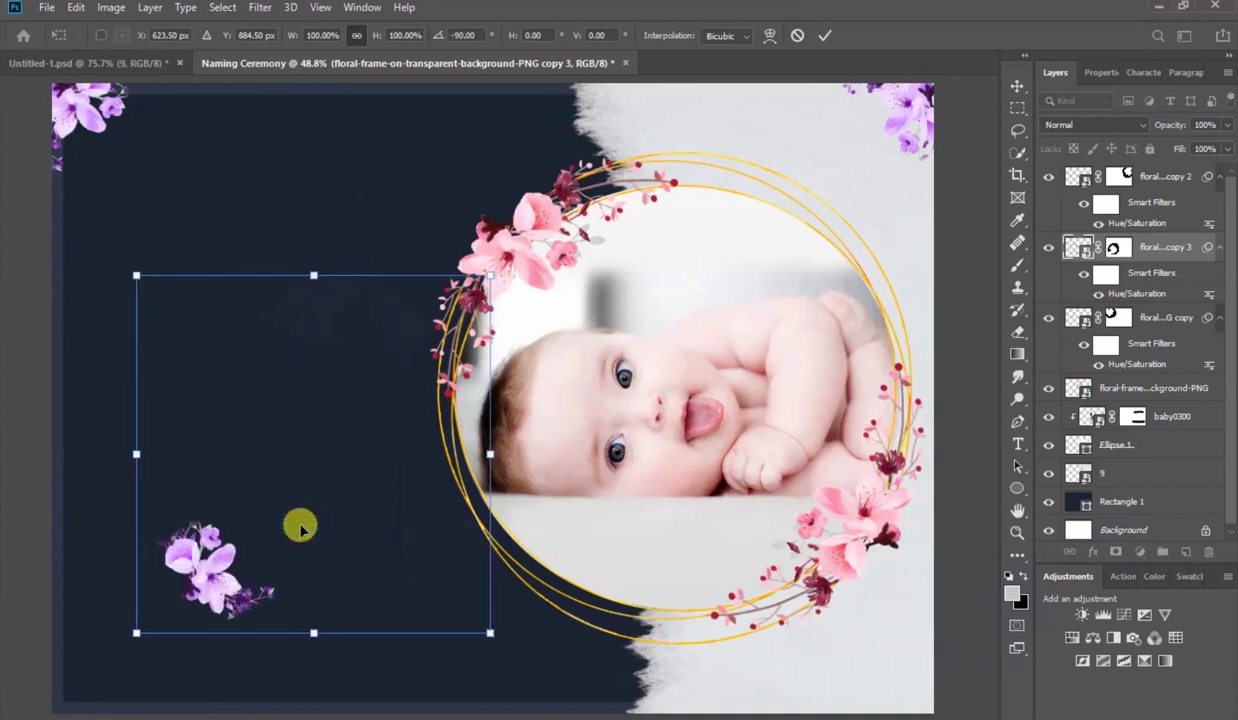
pyautogui.moveTo(210, 573); pyautogui.dragTo(73, 703)
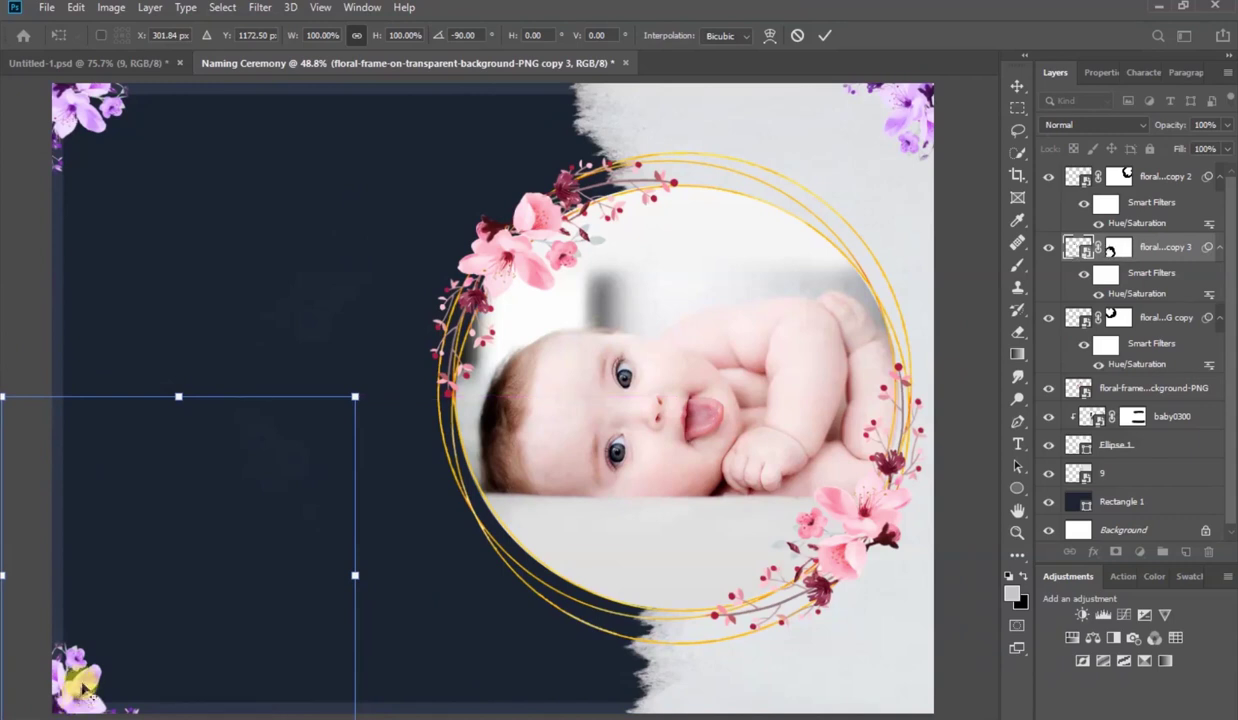
pyautogui.hotkey('ctrl', 'z')
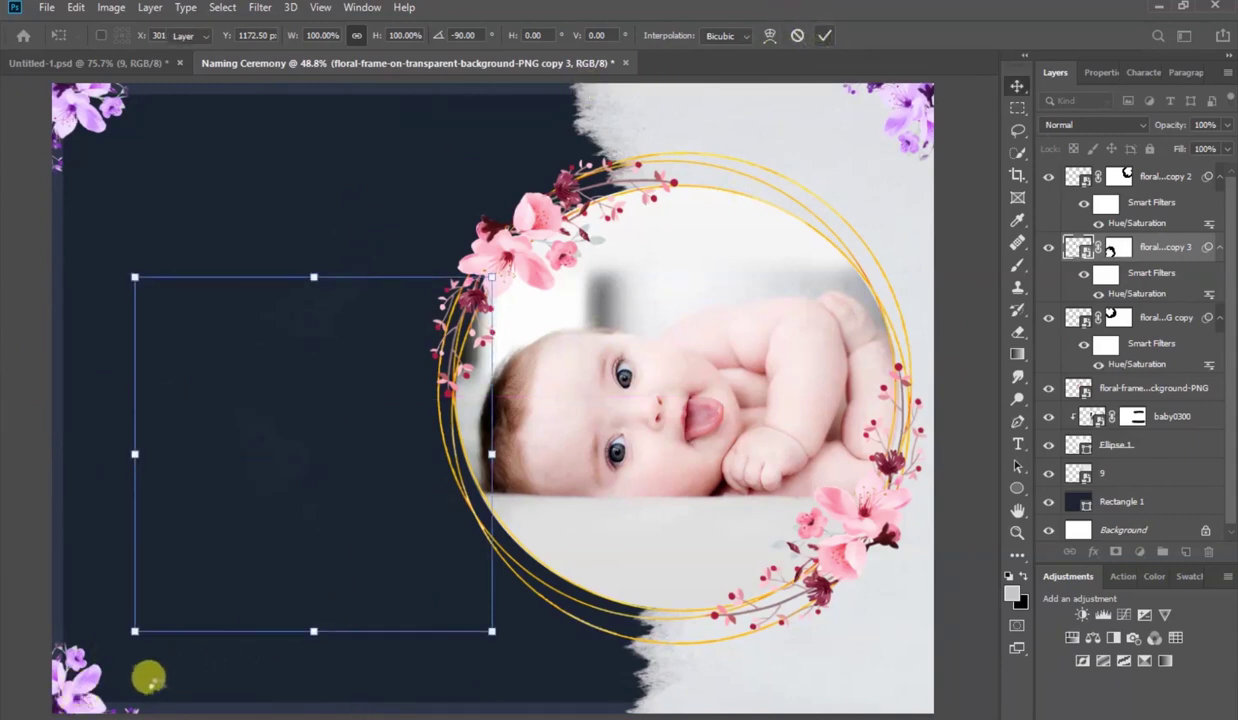
pyautogui.press('Return')
pyautogui.moveTo(76, 697); pyautogui.dragTo(176, 620)
# Add a second corner flower copy tilted about -47° along the bottom edge.
pyautogui.hotkey('ctrl', 't')
pyautogui.moveTo(463, 690); pyautogui.dragTo(525, 489)
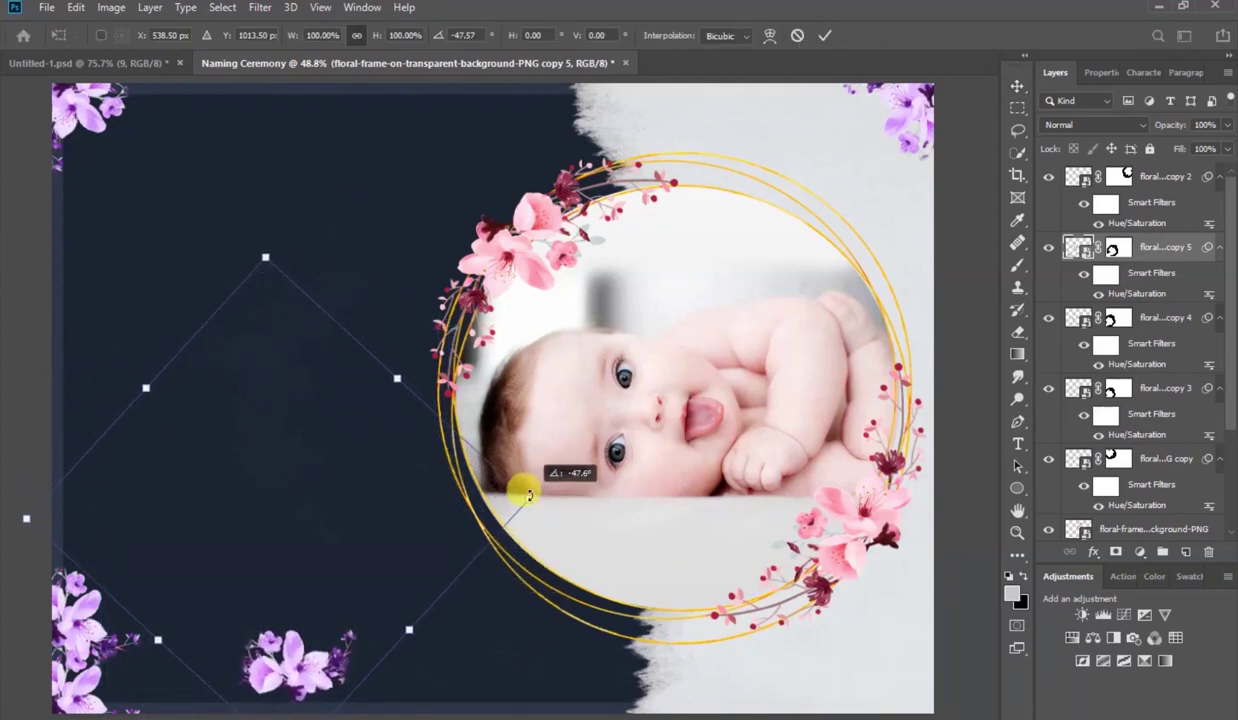
pyautogui.moveTo(285, 658); pyautogui.dragTo(165, 699)
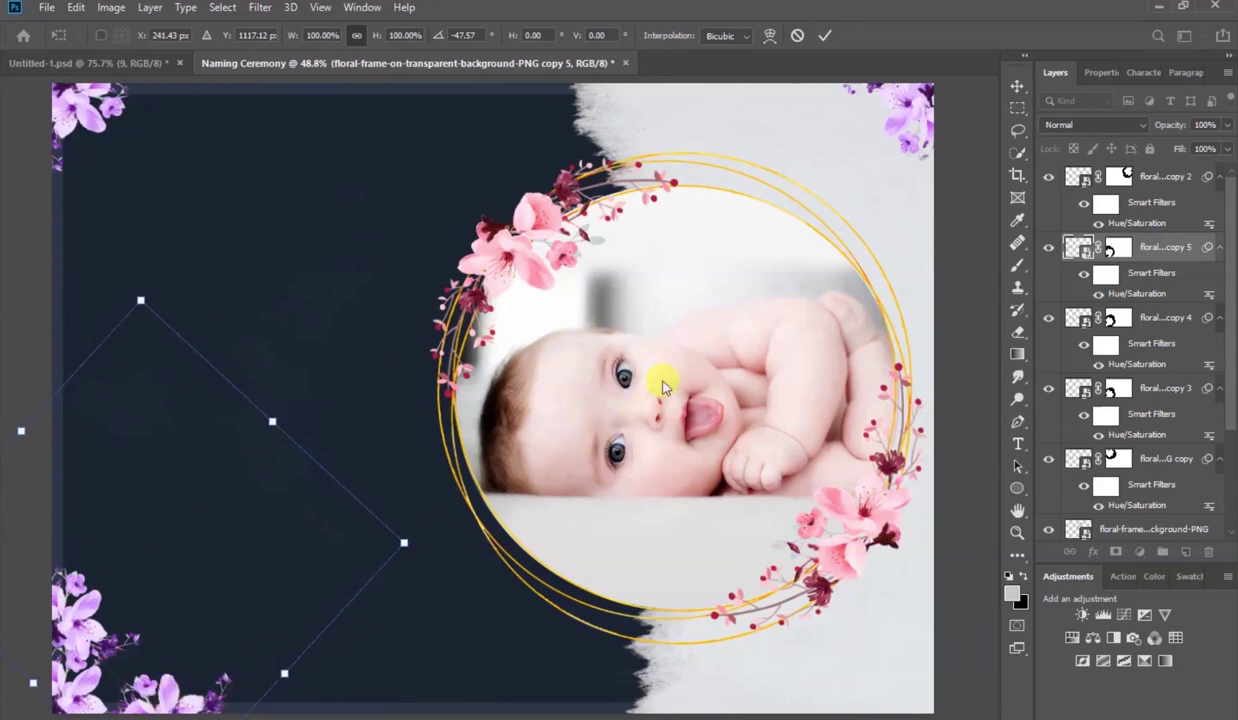
pyautogui.click(824, 35)
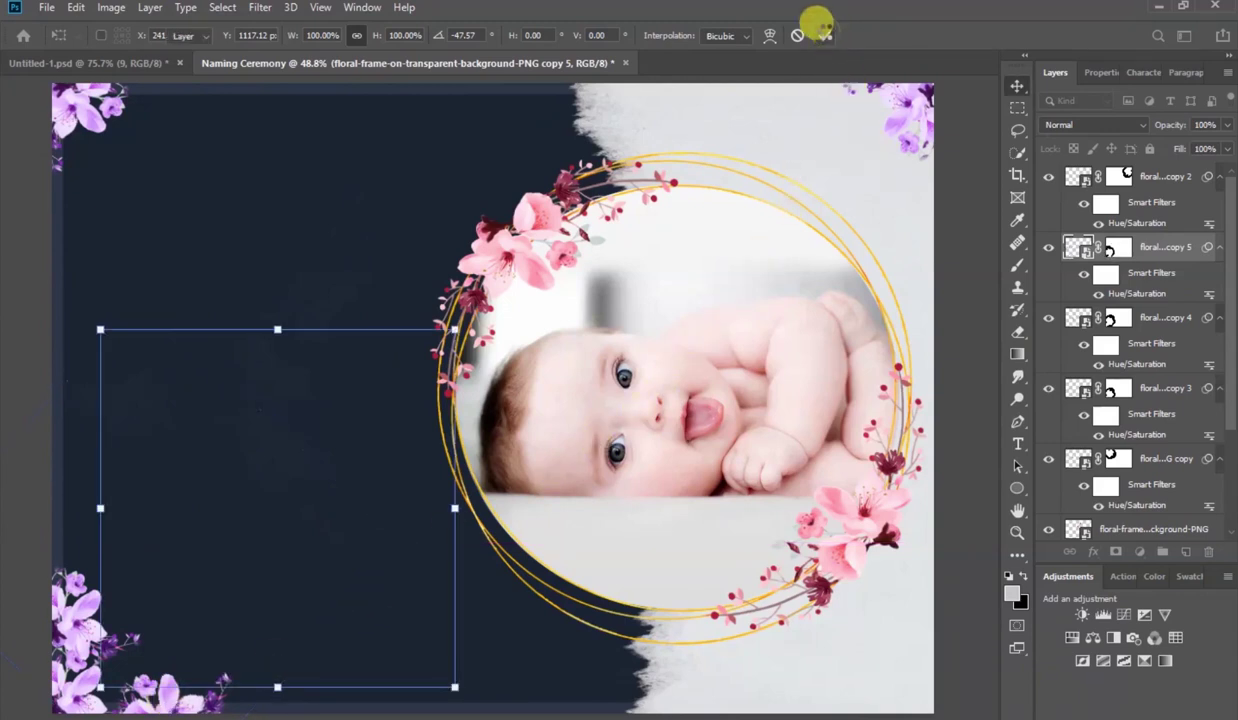
pyautogui.click(963, 221)
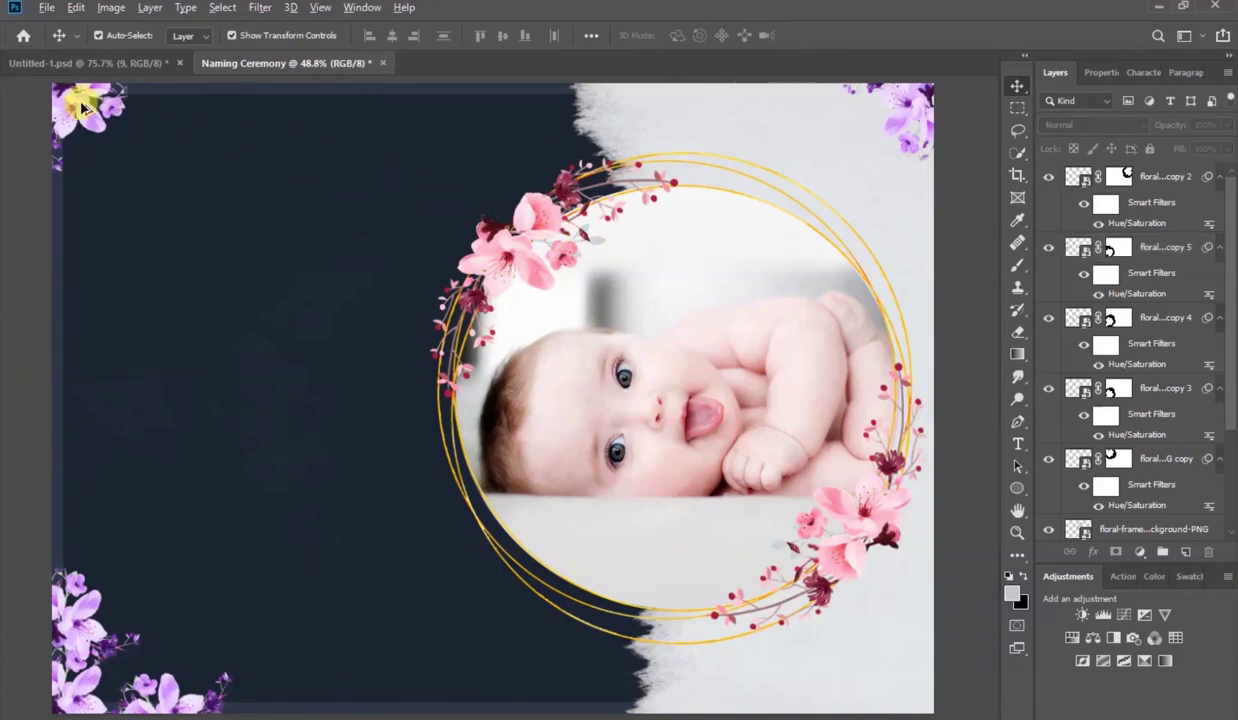
pyautogui.moveTo(80, 108); pyautogui.dragTo(214, 250)
# Flip the new flower copy horizontally, rotate it 90° clockwise, and place it bottom-right.
pyautogui.hotkey('ctrl', 't')
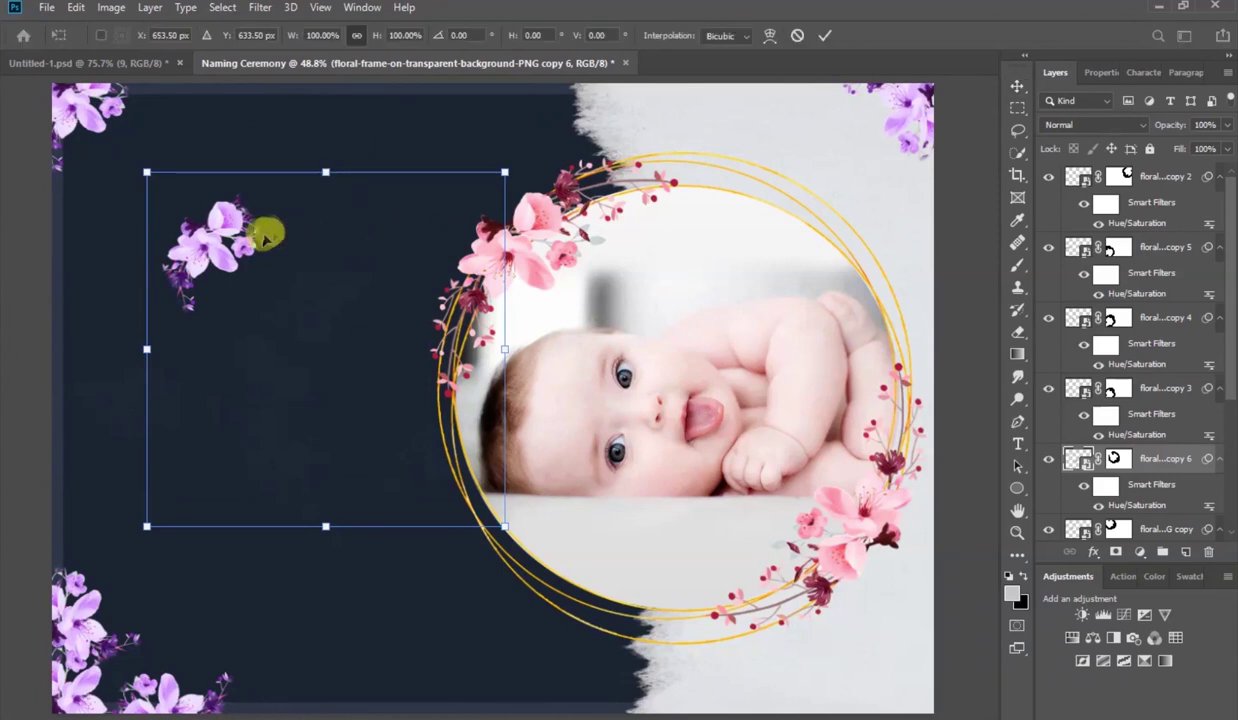
pyautogui.rightClick(219, 241)
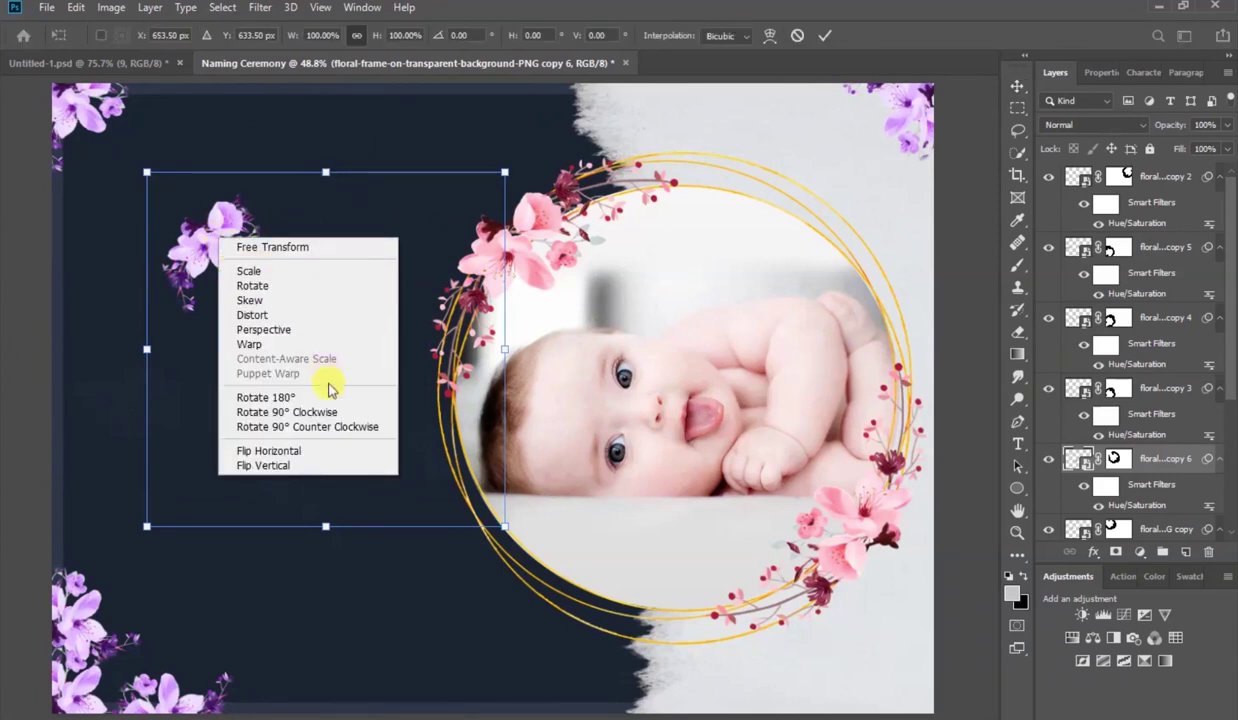
pyautogui.click(333, 449)
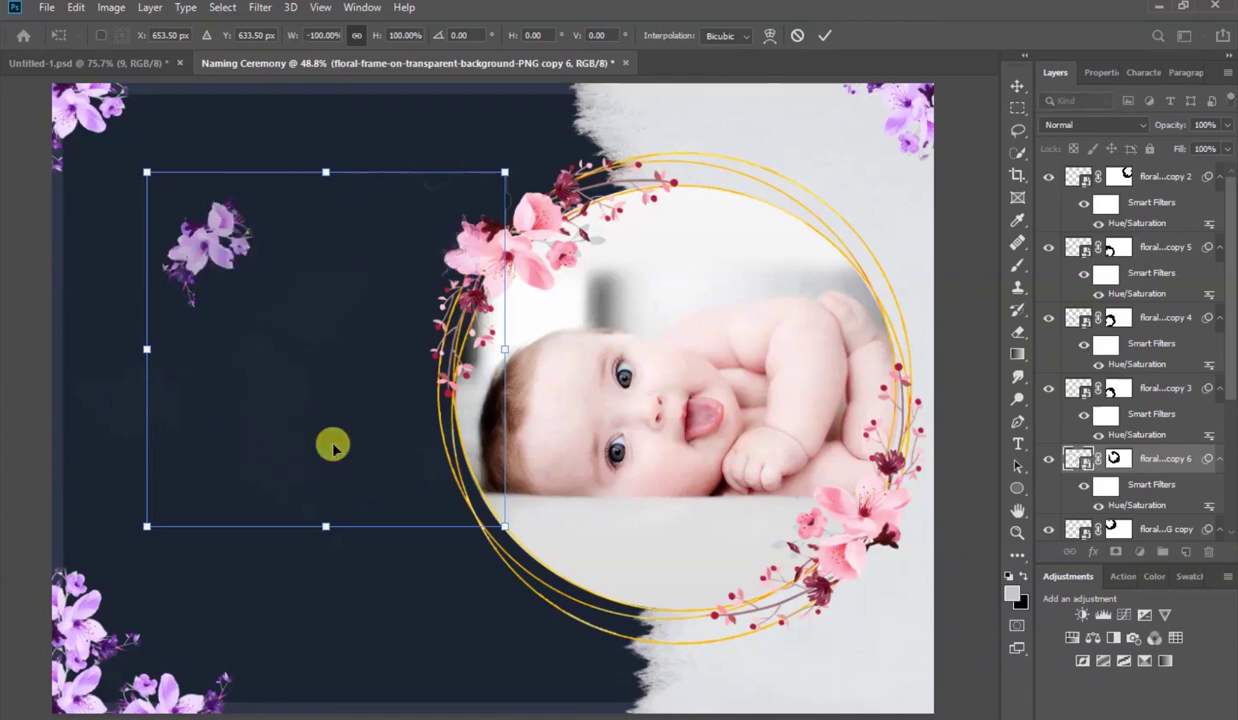
pyautogui.rightClick(437, 247)
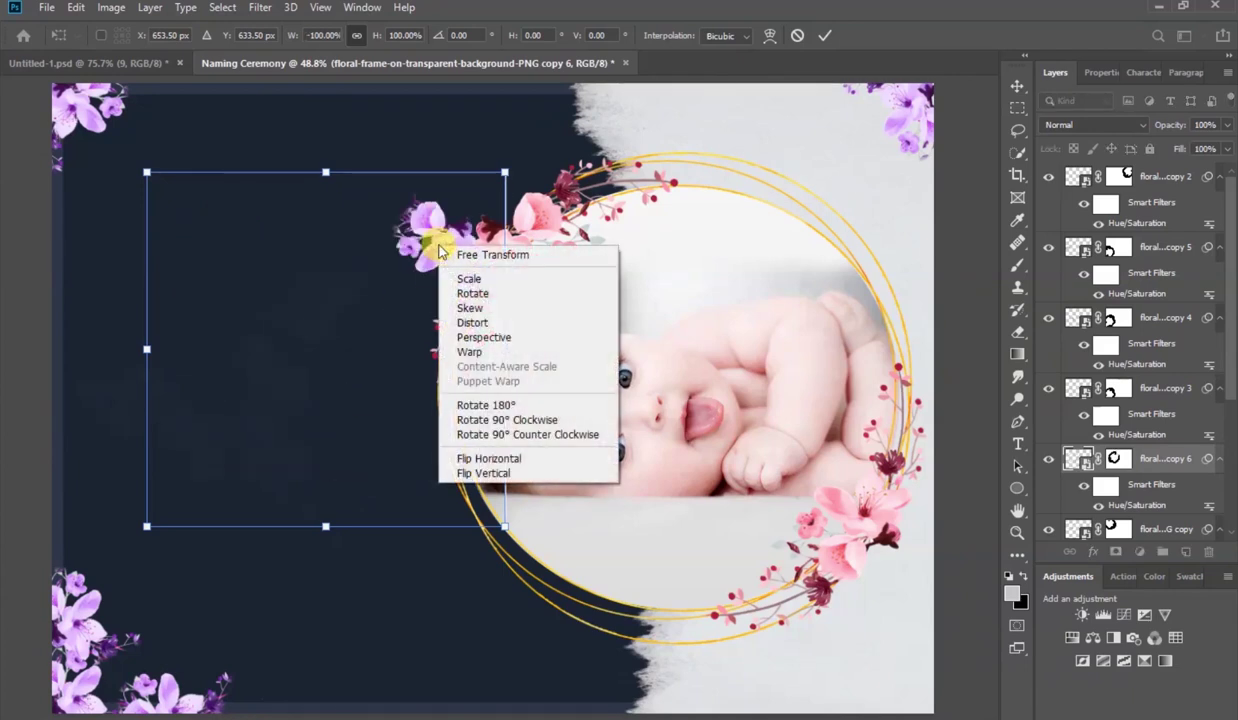
pyautogui.click(497, 420)
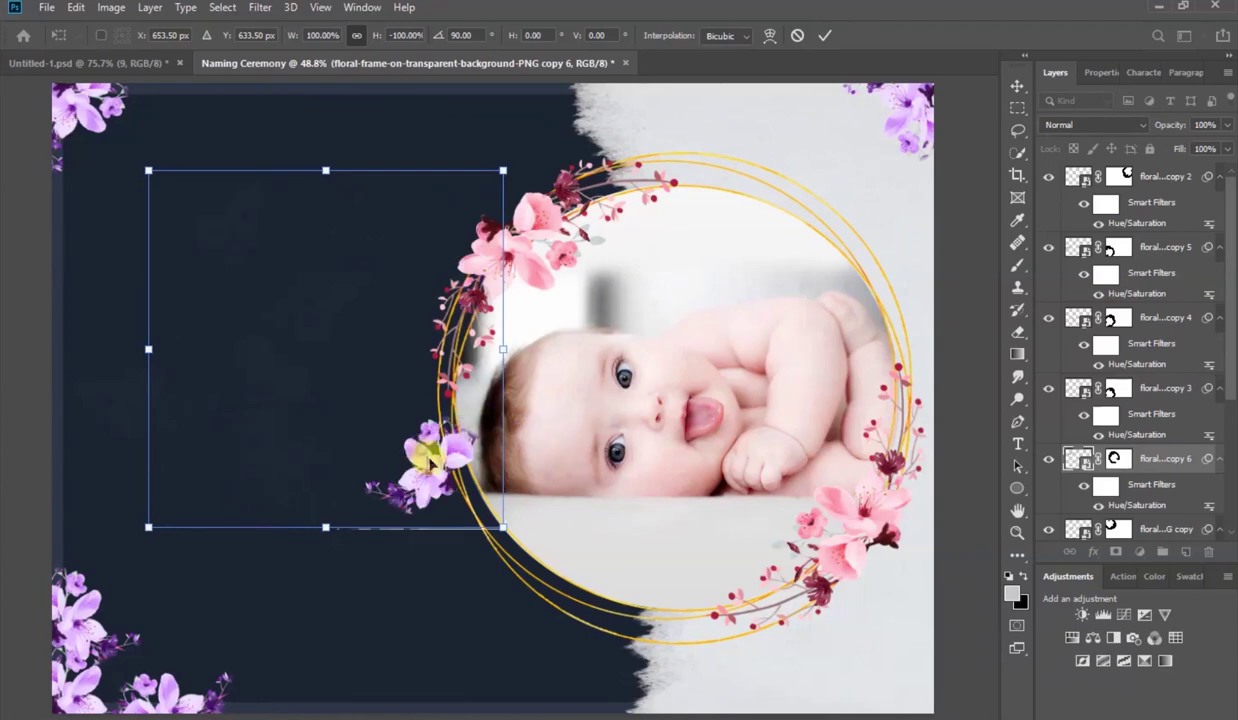
pyautogui.moveTo(430, 460); pyautogui.dragTo(908, 680)
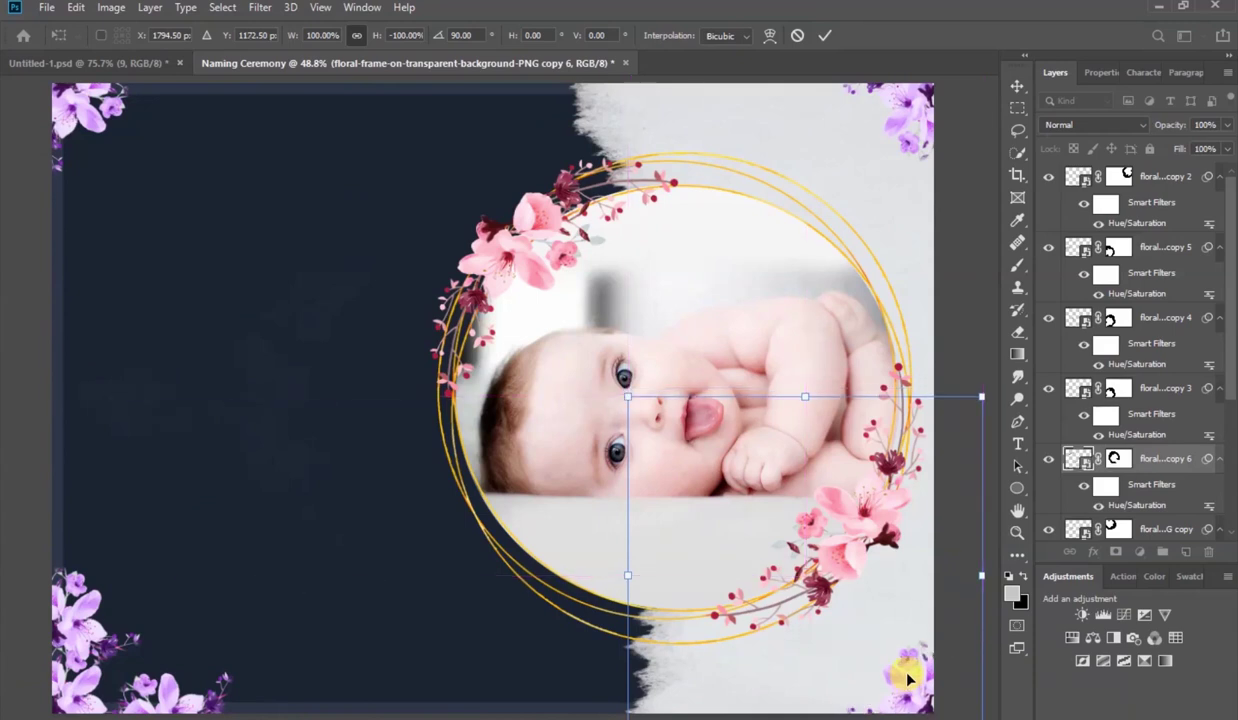
pyautogui.click(825, 35)
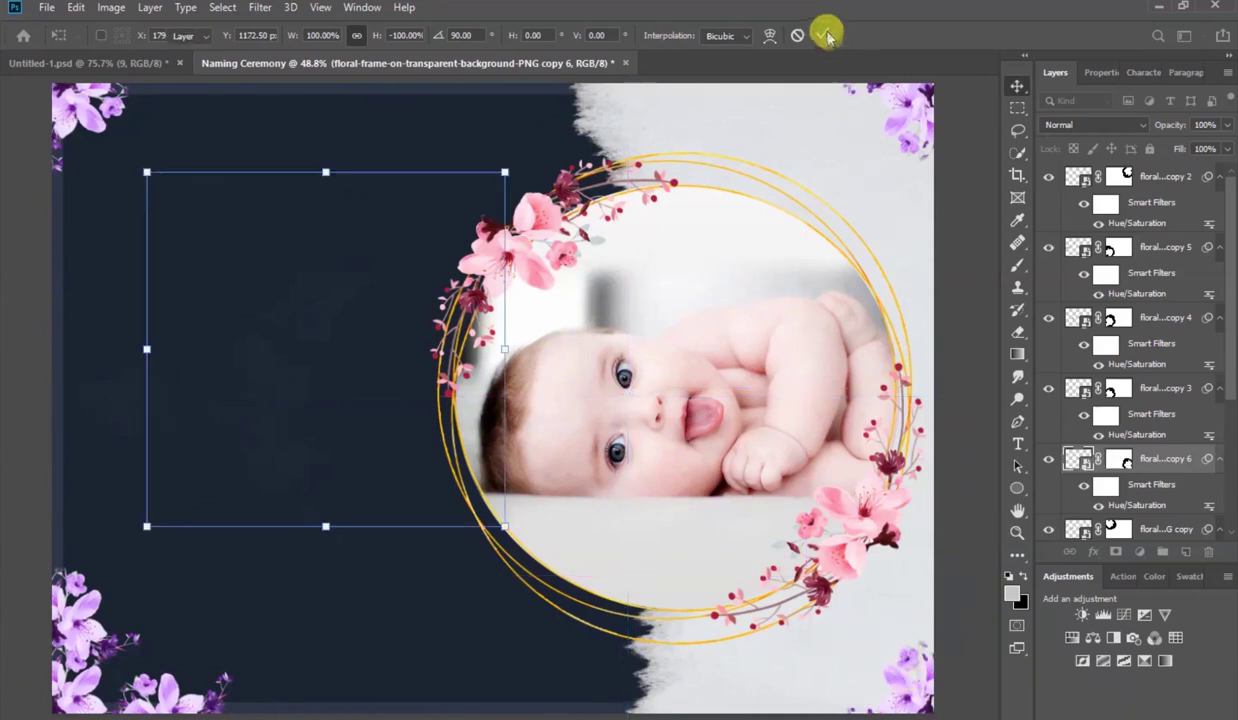
# Type the parents' names as a new text line at the top left of the navy half.
pyautogui.click(968, 238)
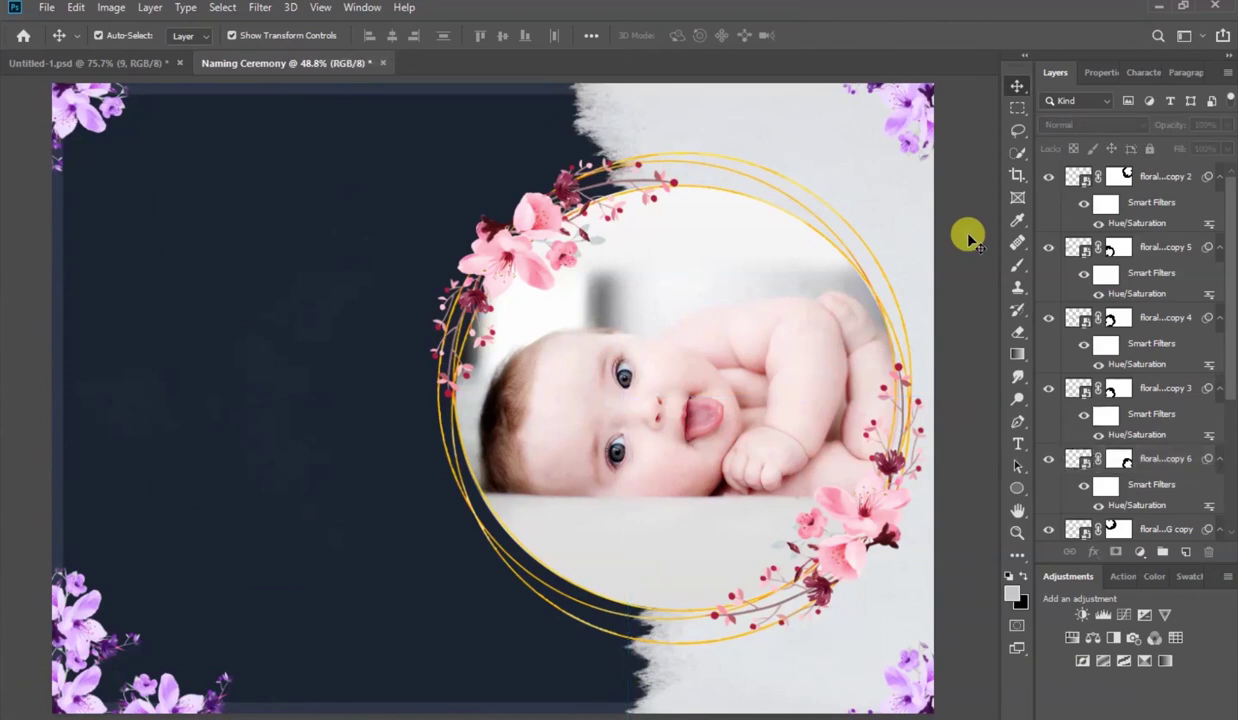
pyautogui.scroll(-1, 670, 325)
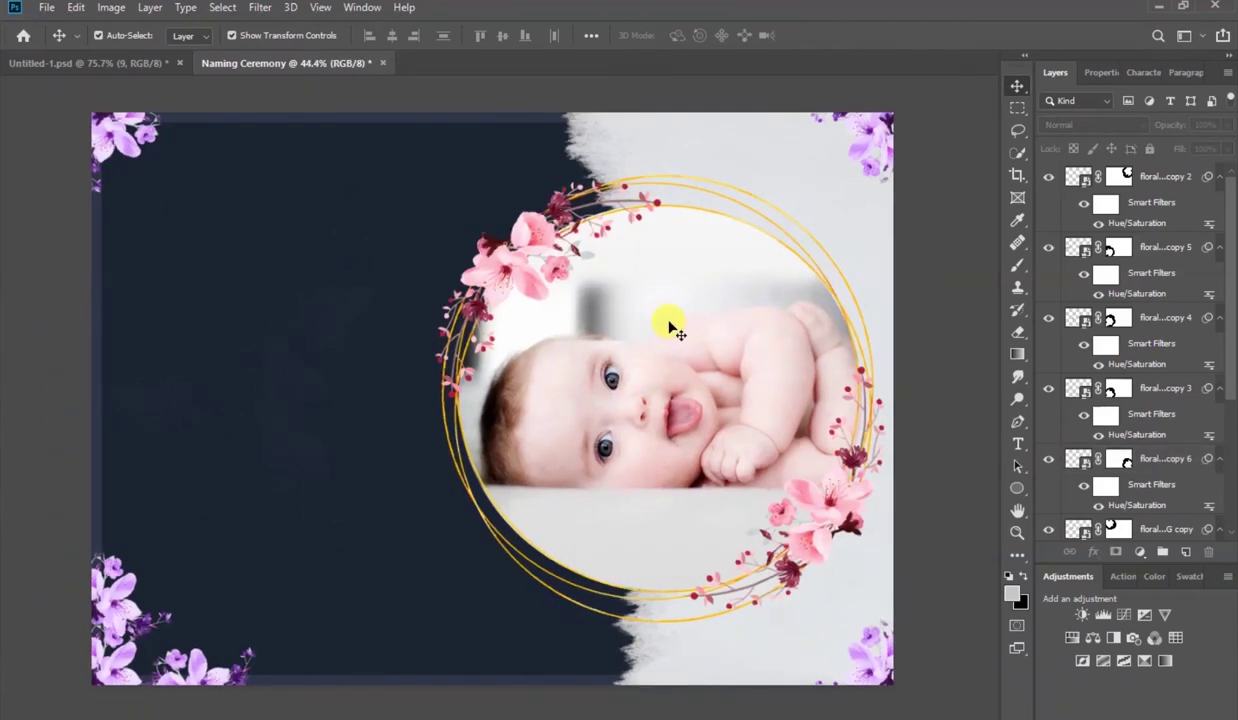
pyautogui.click(1018, 447)
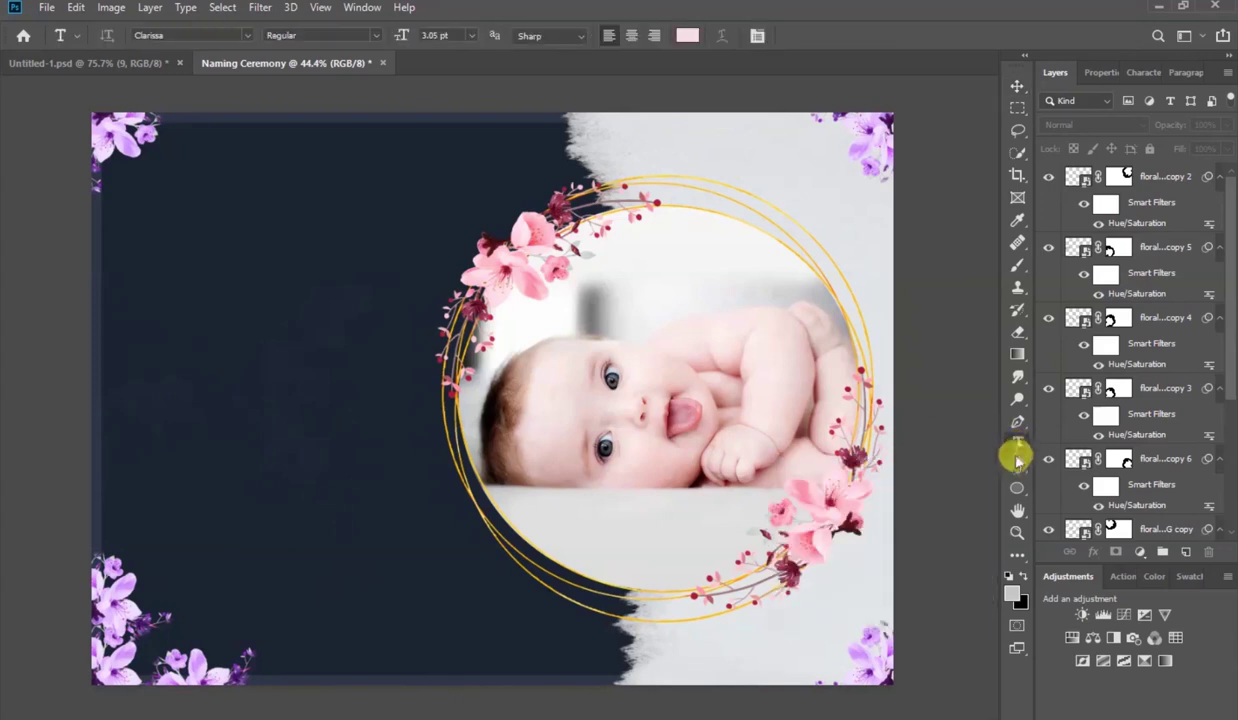
pyautogui.click(190, 169)
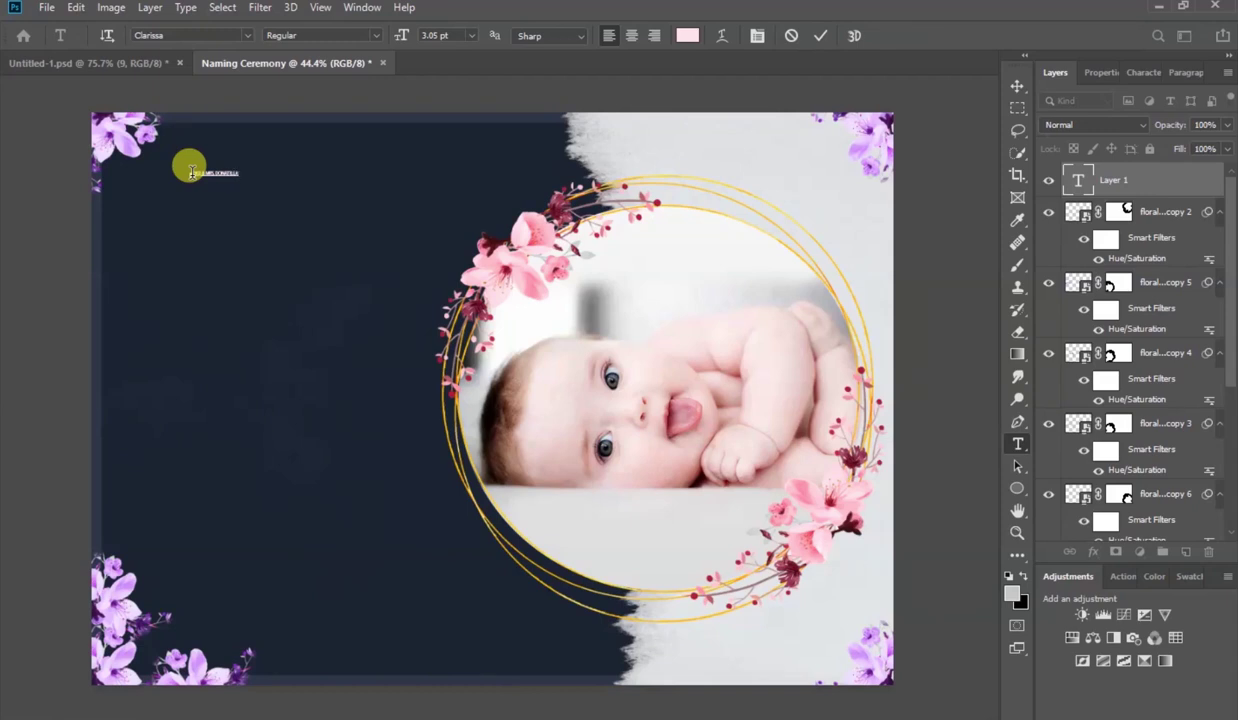
pyautogui.click(820, 35)
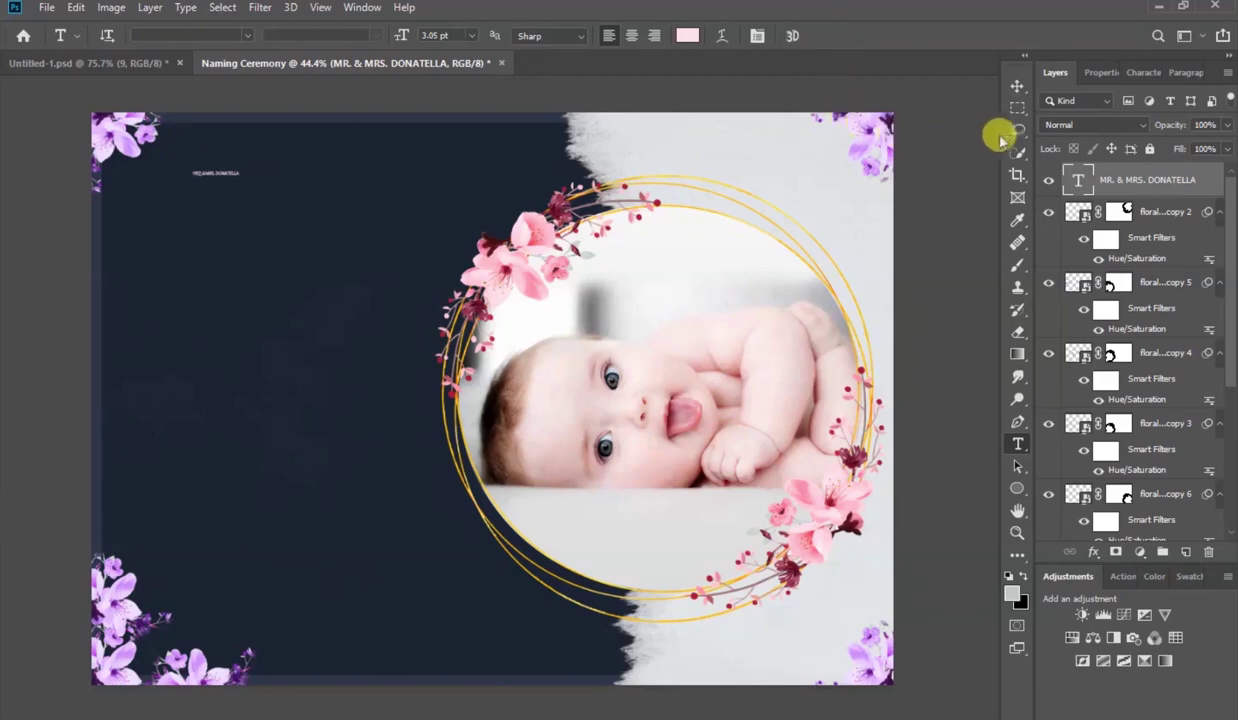
# Set the names text to Montserrat at 14 pt.
pyautogui.click(1018, 88)
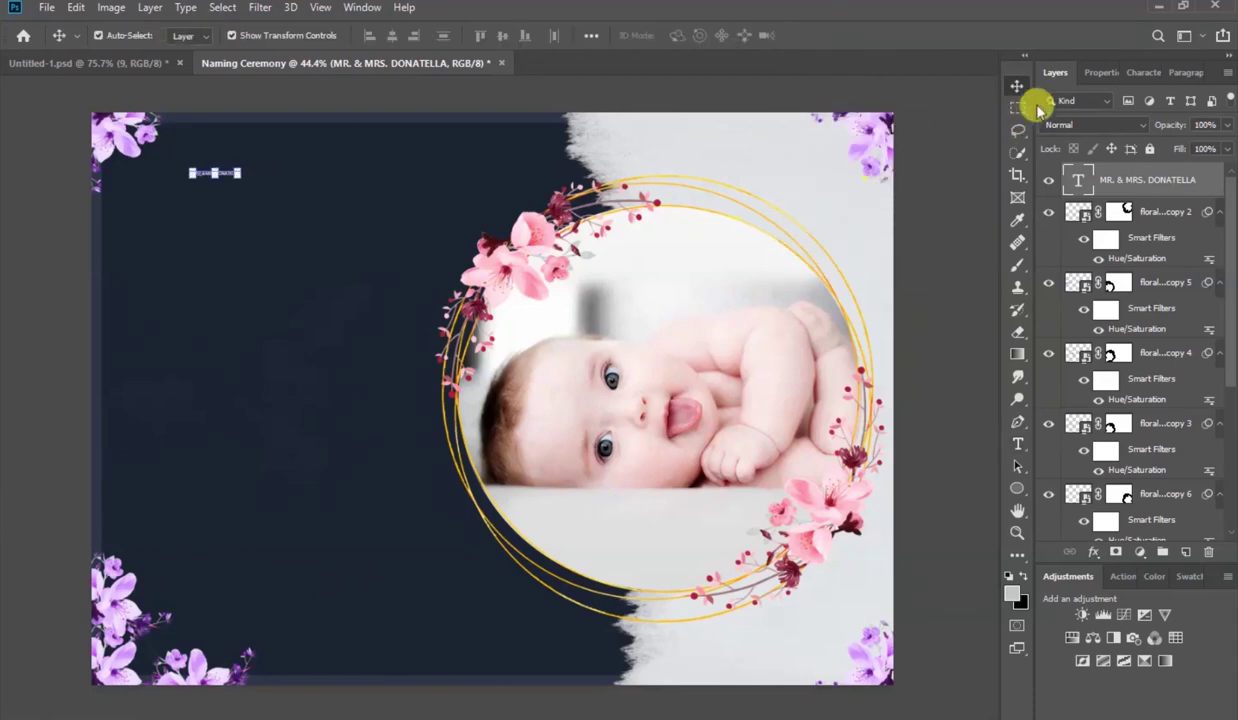
pyautogui.click(1099, 74)
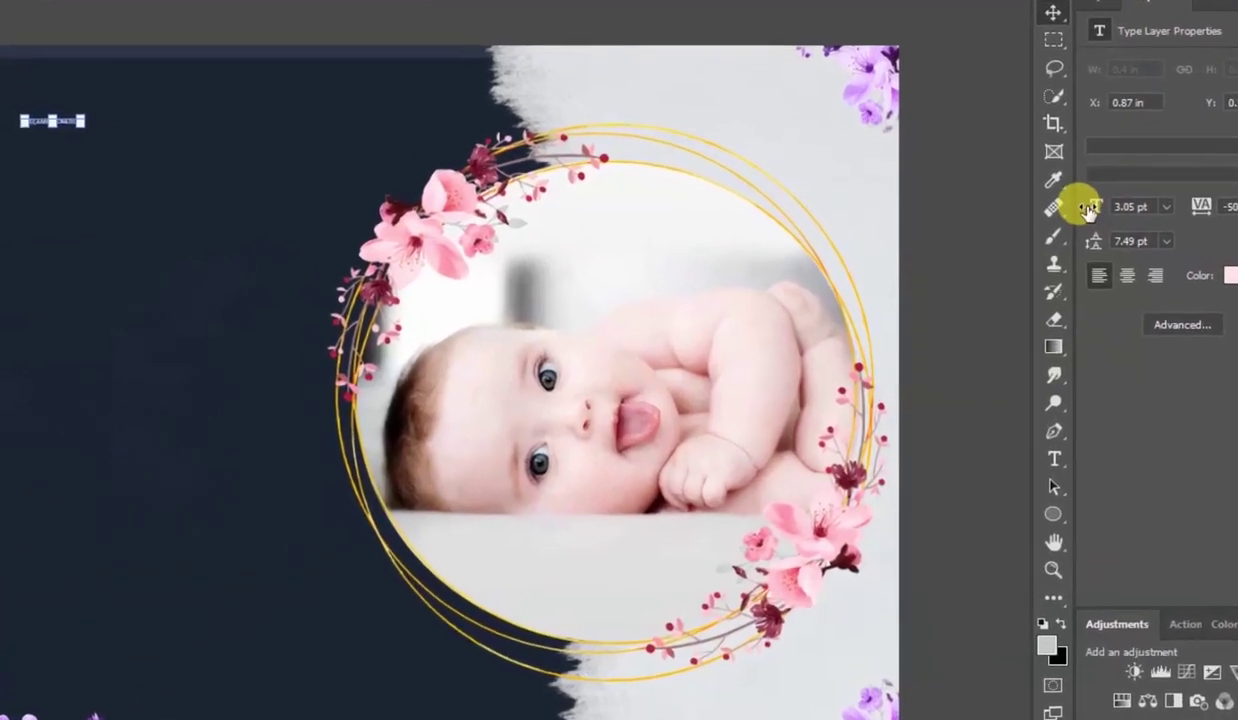
pyautogui.moveTo(1108, 196); pyautogui.dragTo(1236, 131)
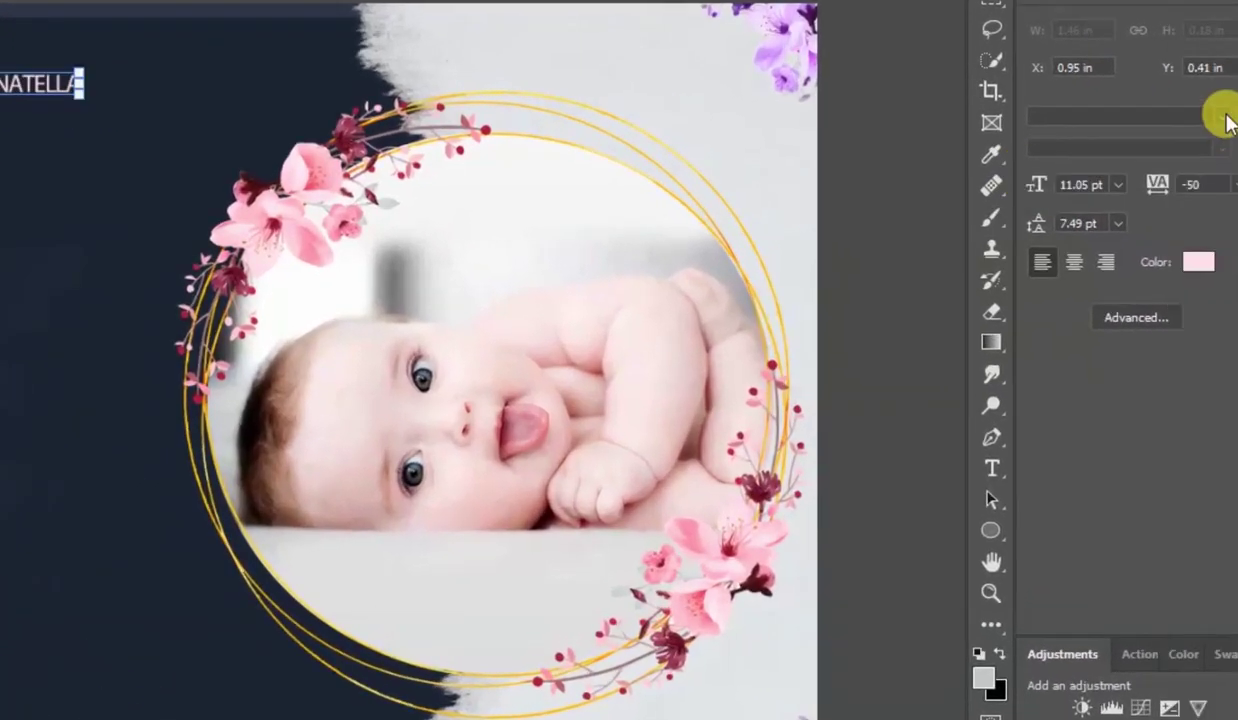
pyautogui.click(1236, 131)
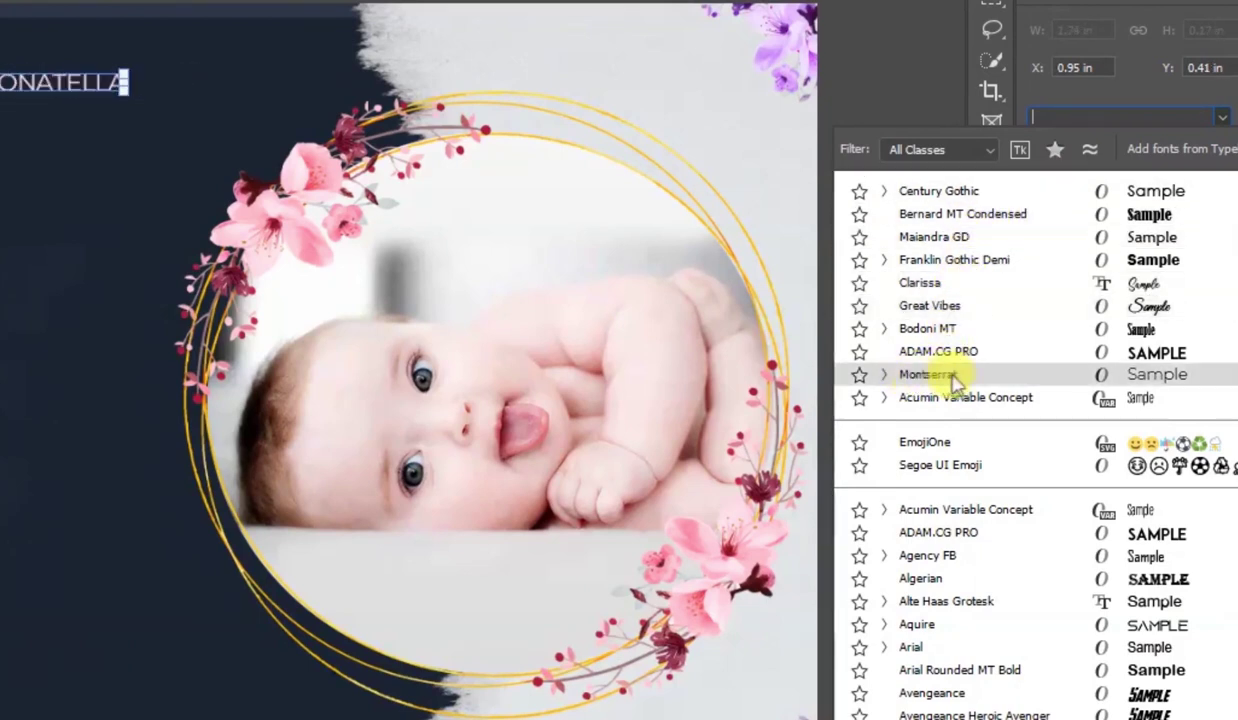
pyautogui.click(1205, 375)
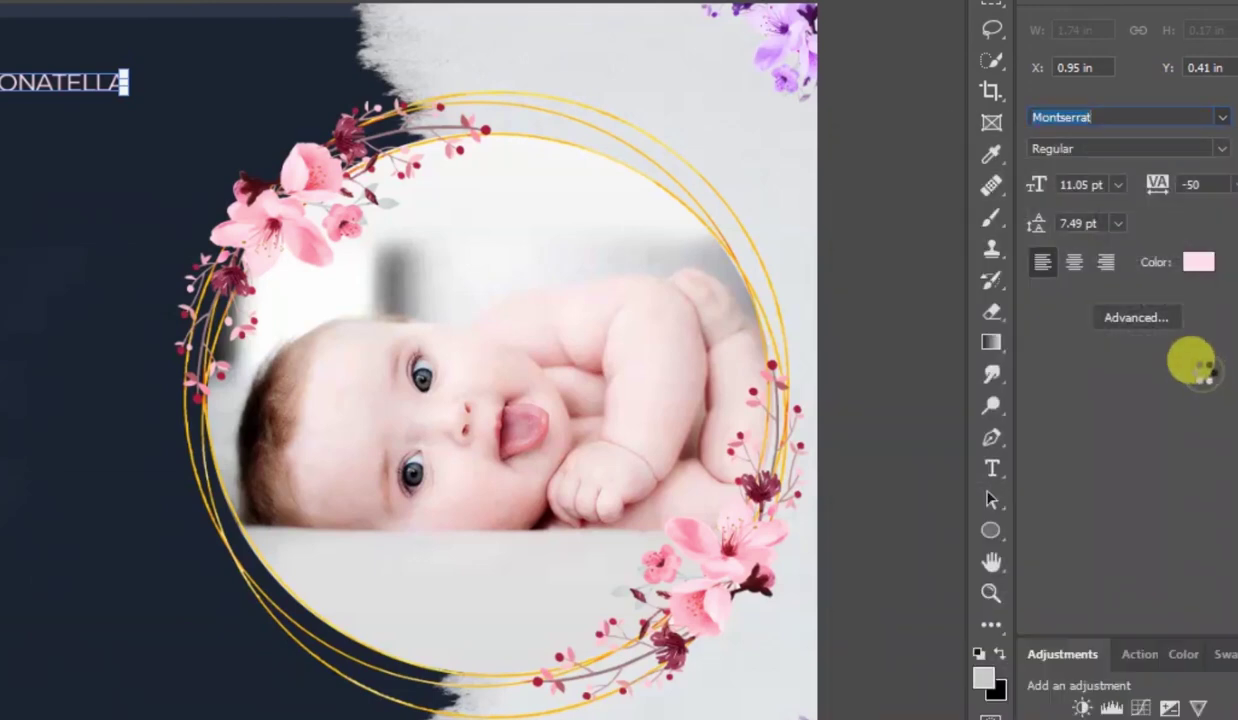
pyautogui.click(1120, 186)
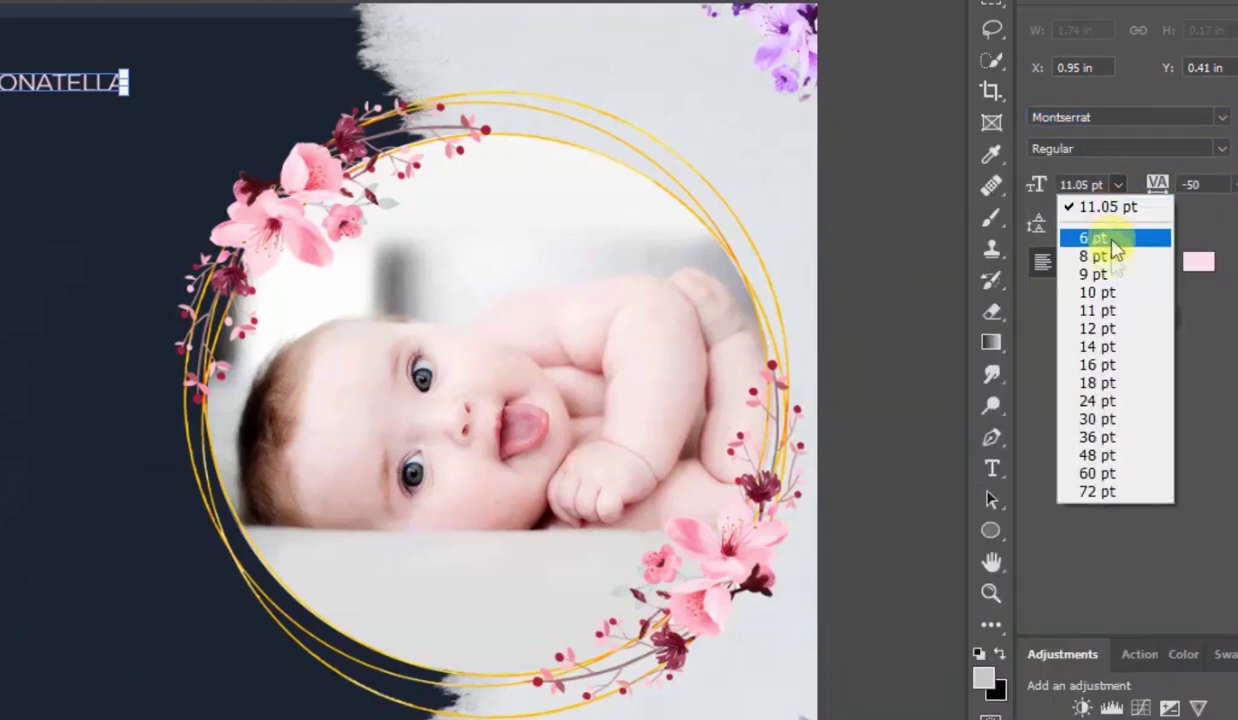
pyautogui.click(1104, 348)
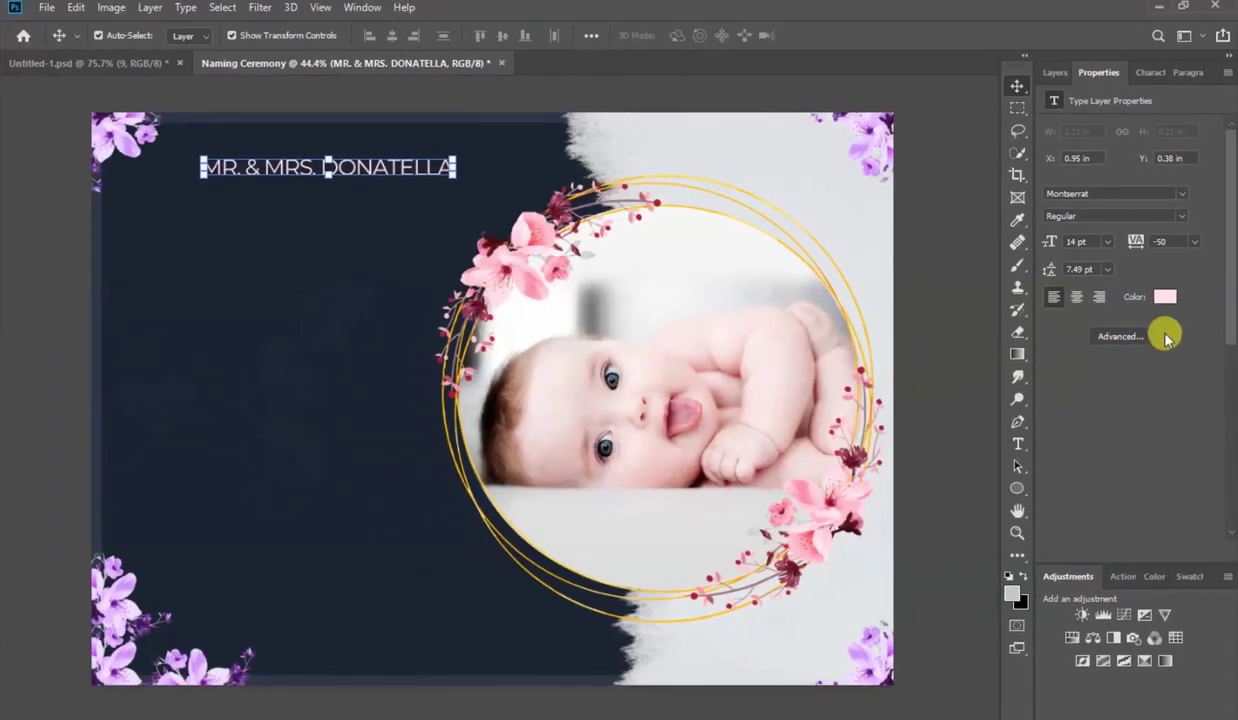
# Colour the MR. & MRS. DONATELLA heading gold, hex FDDD6B.
pyautogui.click(1164, 298)
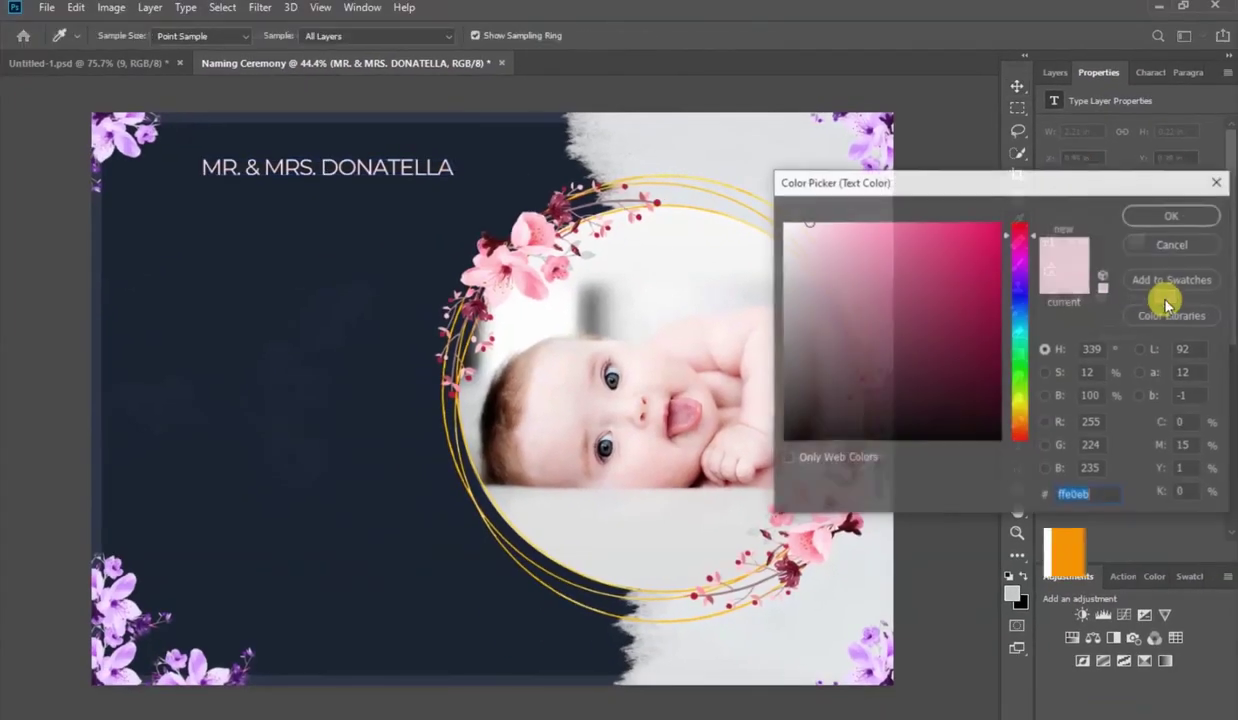
pyautogui.click(1098, 494)
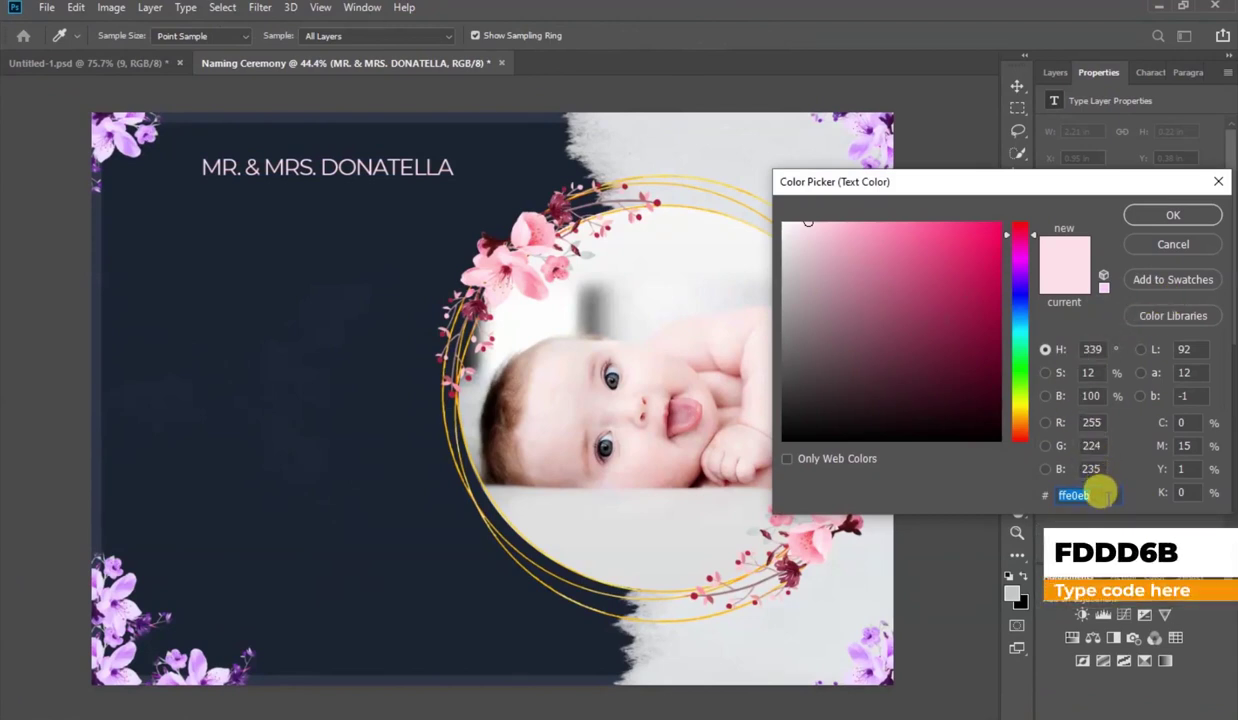
pyautogui.write('F')
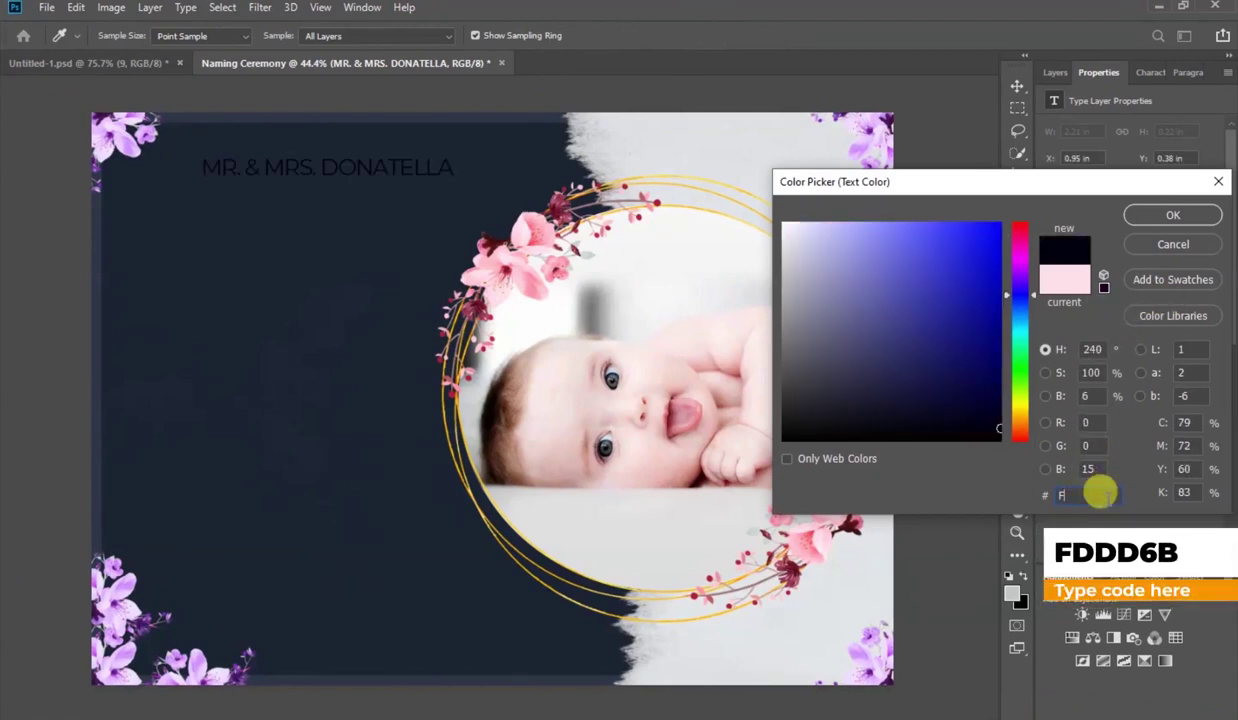
pyautogui.write('DDD')
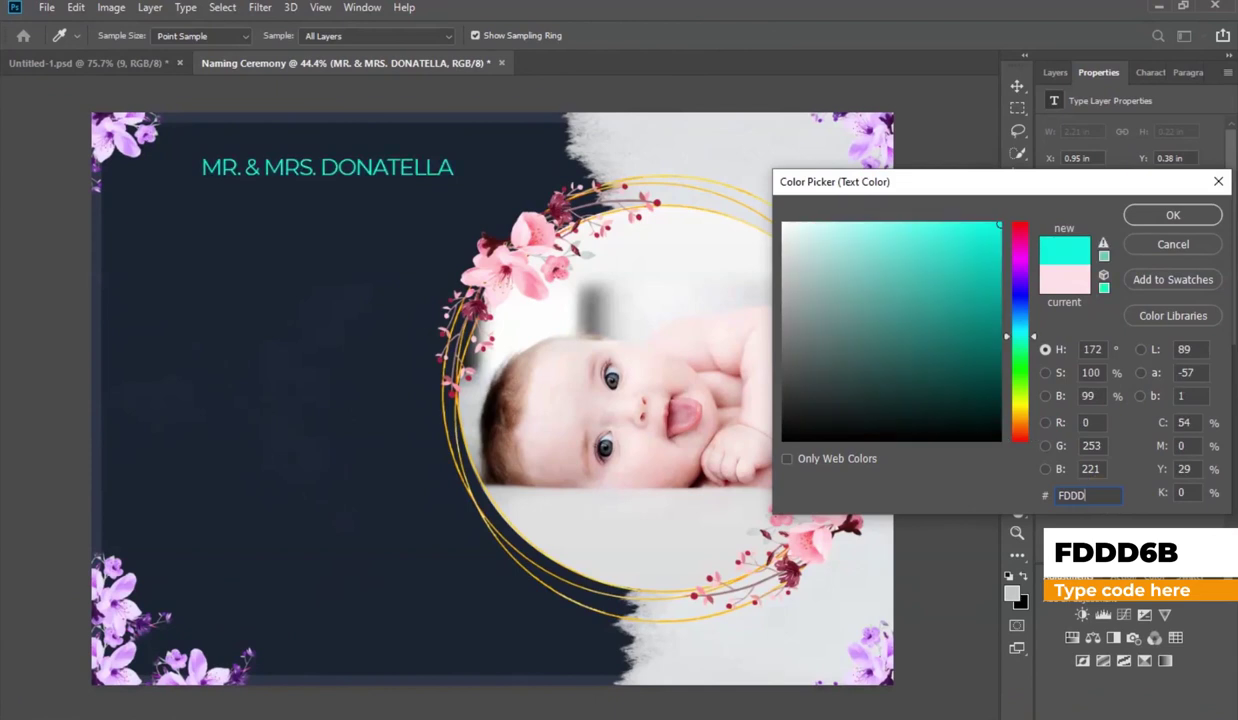
pyautogui.write('6B')
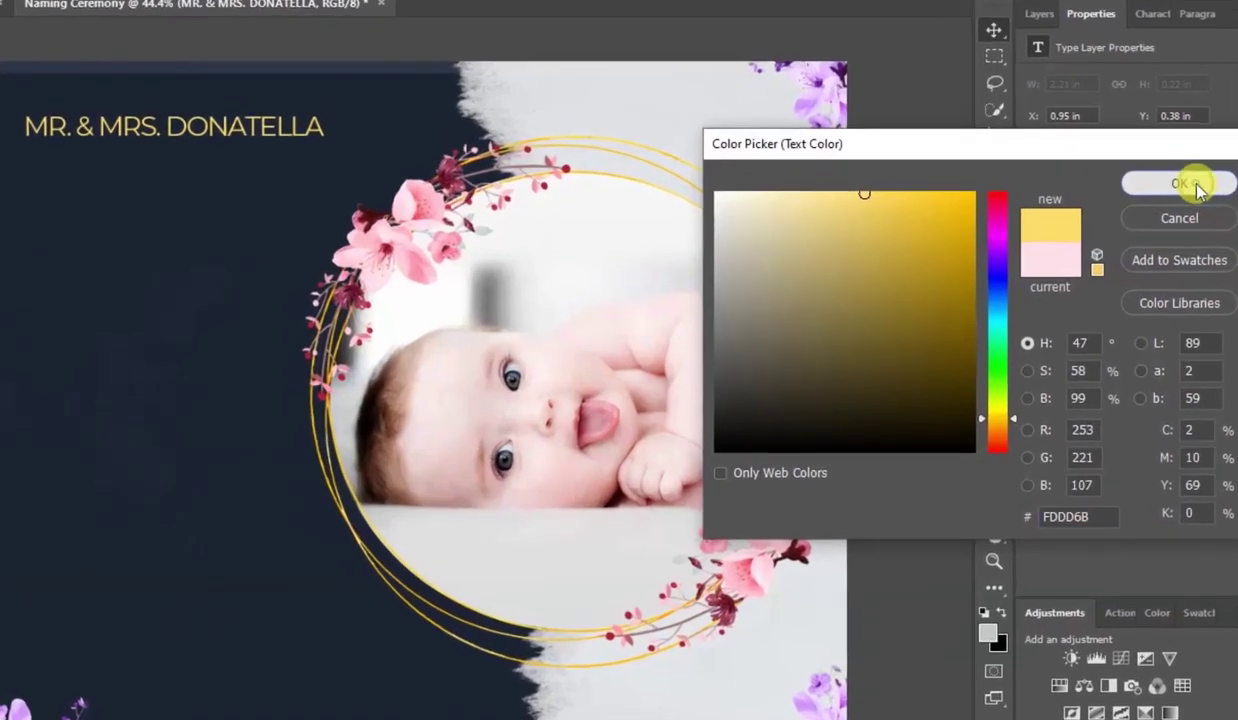
pyautogui.click(1185, 218)
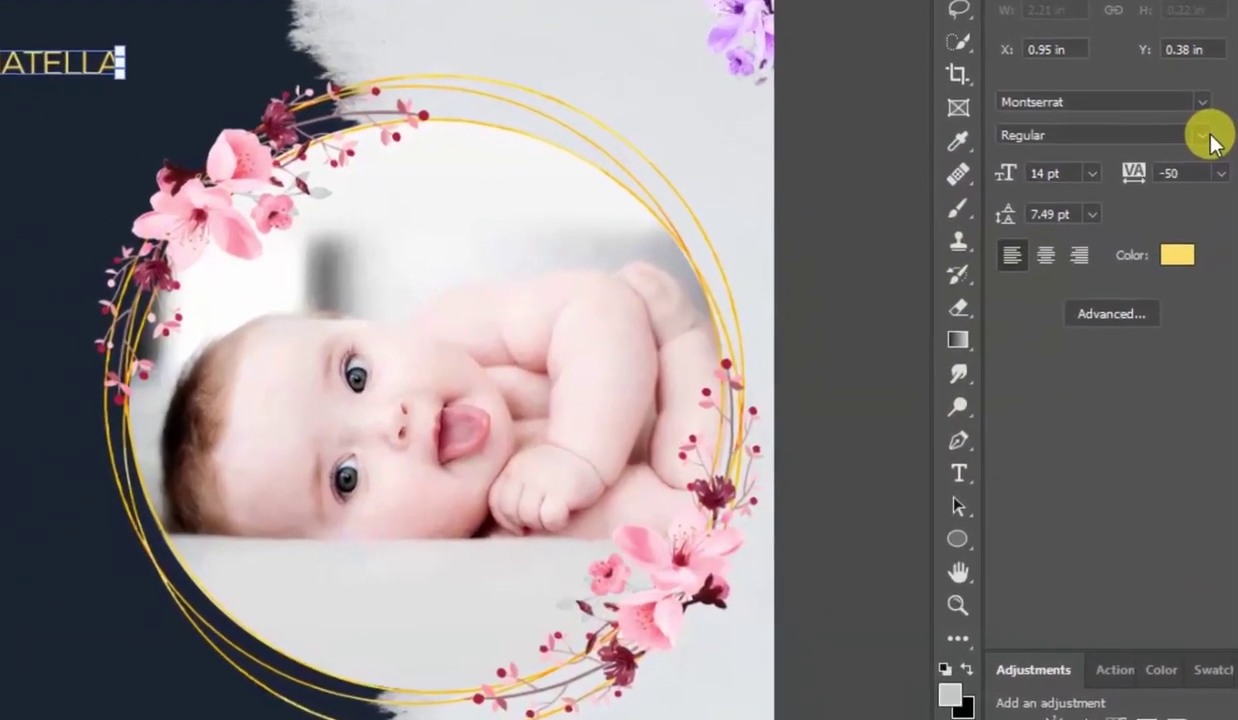
# Set the heading to ExtraBold, keep -50 tracking, and nudge it slightly left.
pyautogui.click(1205, 157)
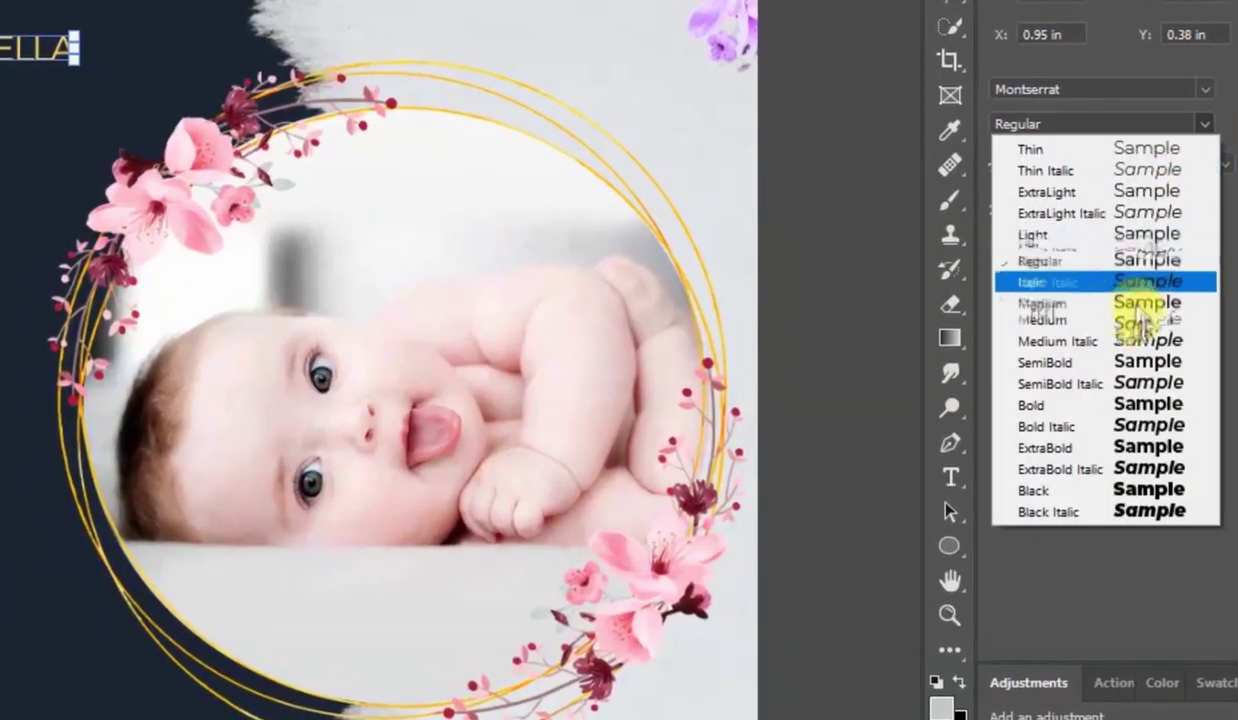
pyautogui.click(1125, 446)
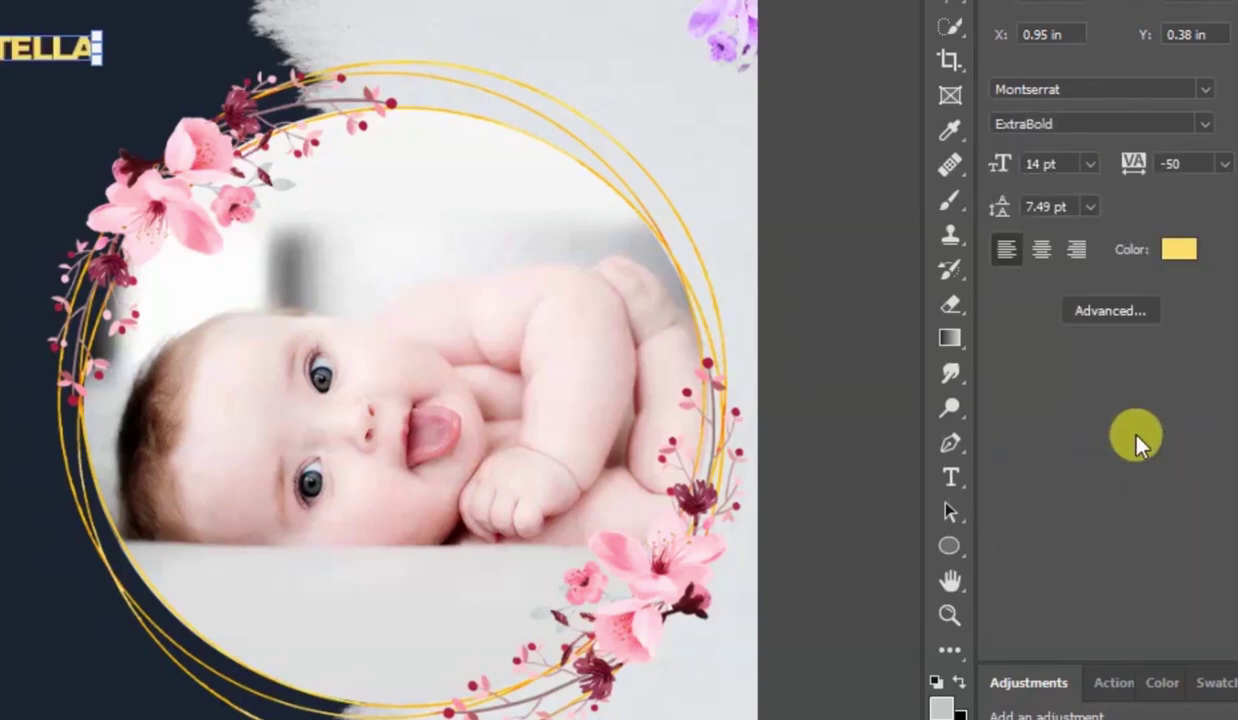
pyautogui.click(1222, 165)
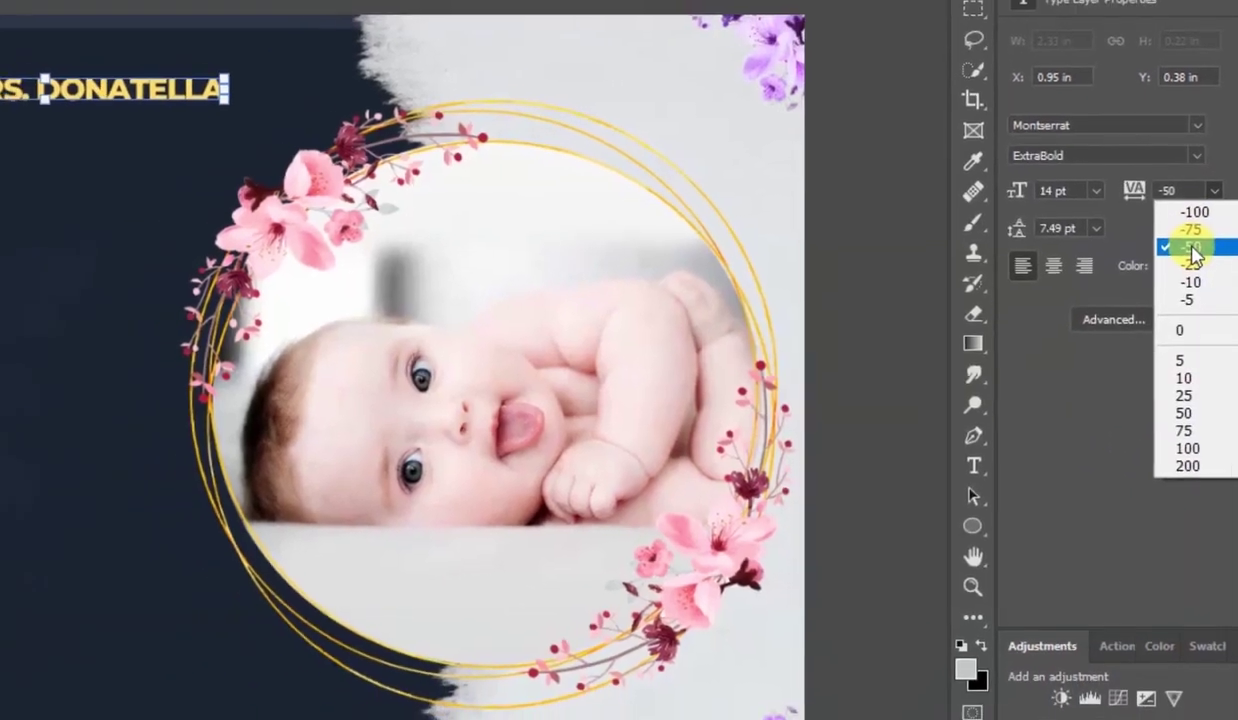
pyautogui.click(1194, 238)
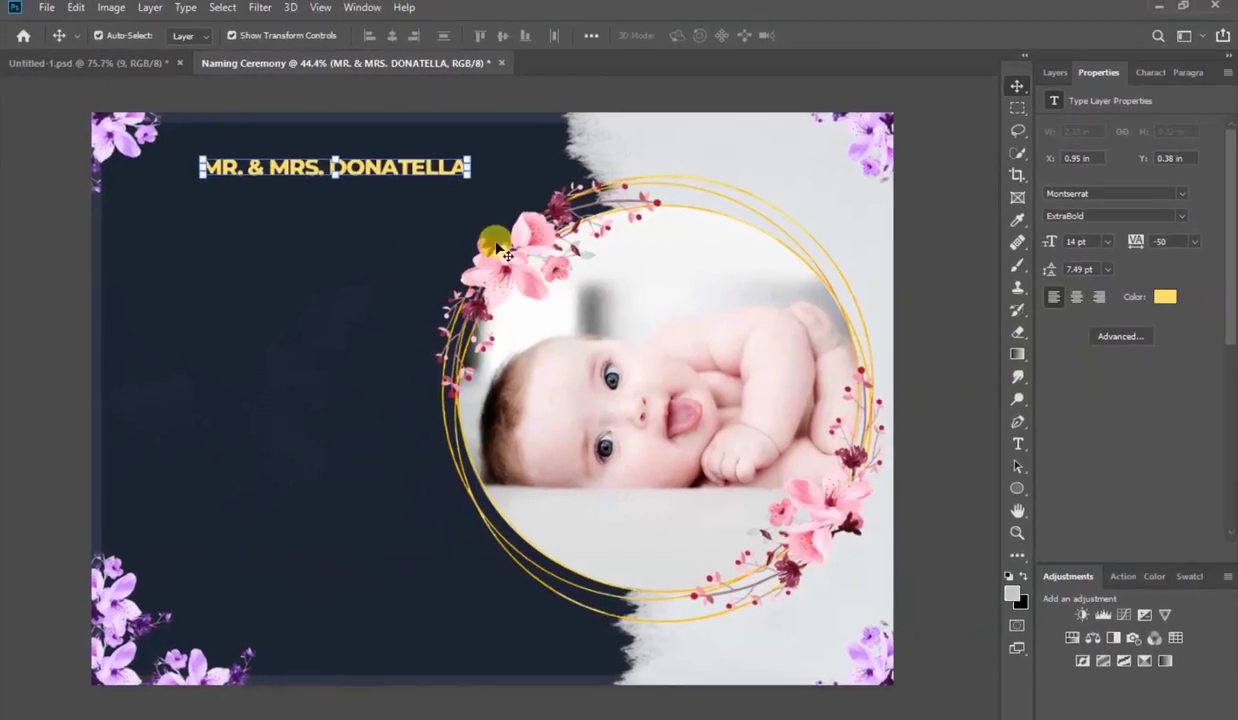
pyautogui.moveTo(391, 170); pyautogui.dragTo(347, 179)
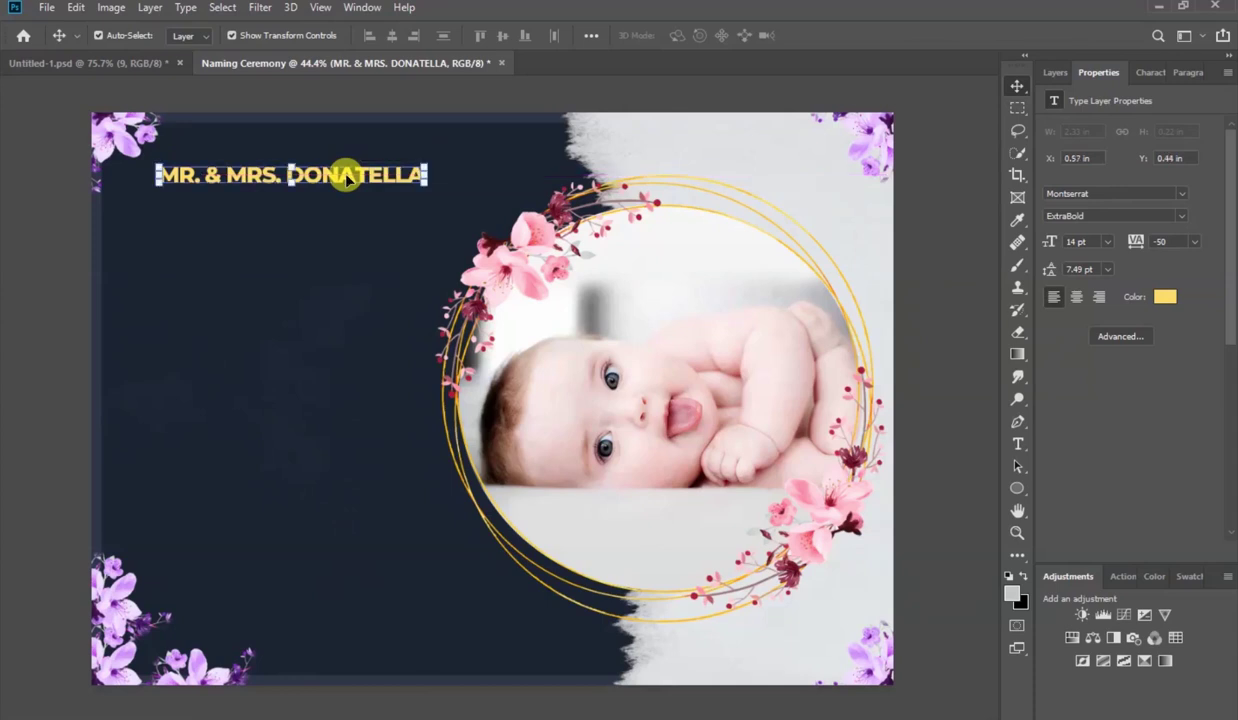
pyautogui.click(937, 150)
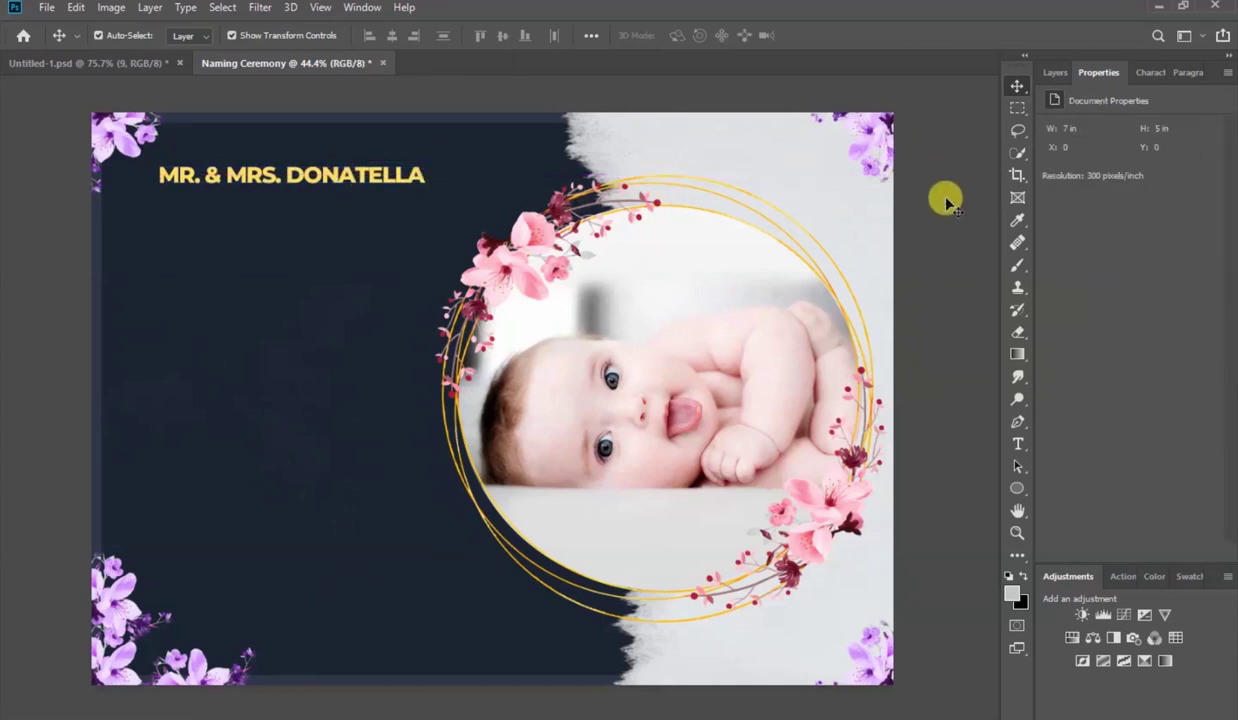
# Type the SPECIALLY INVITE YOU TO THE line below the title.
pyautogui.click(1017, 445)
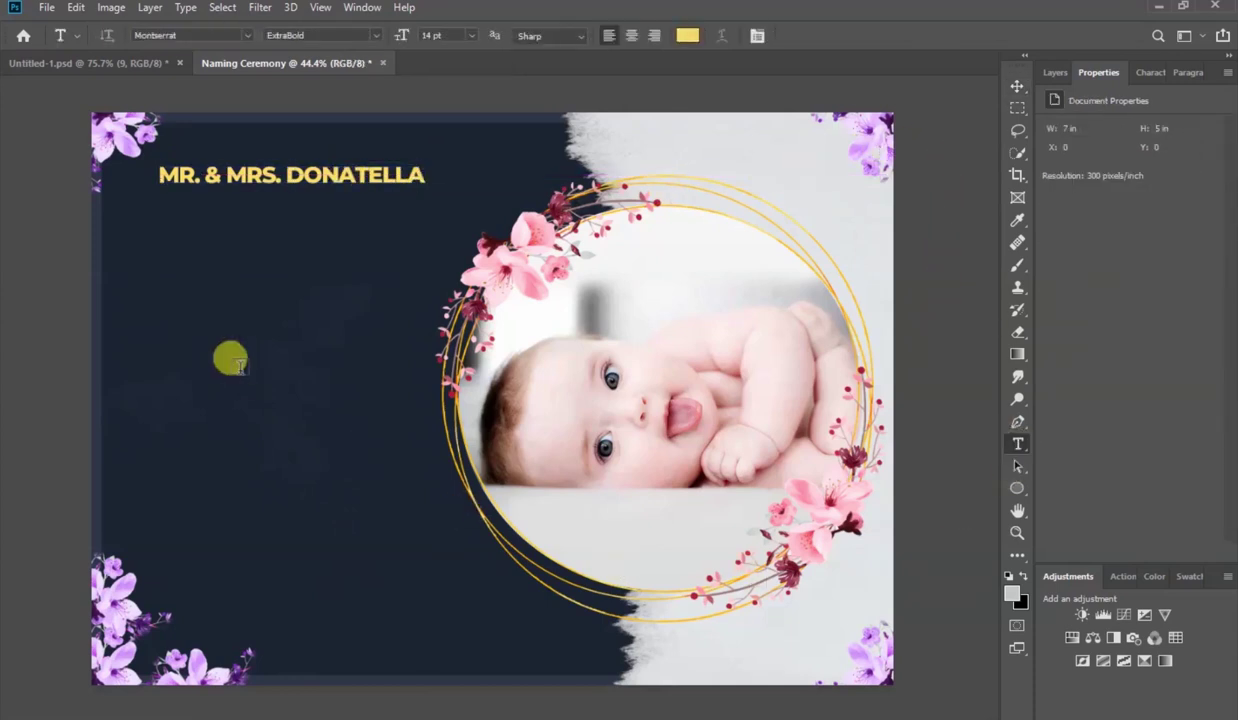
pyautogui.click(161, 228)
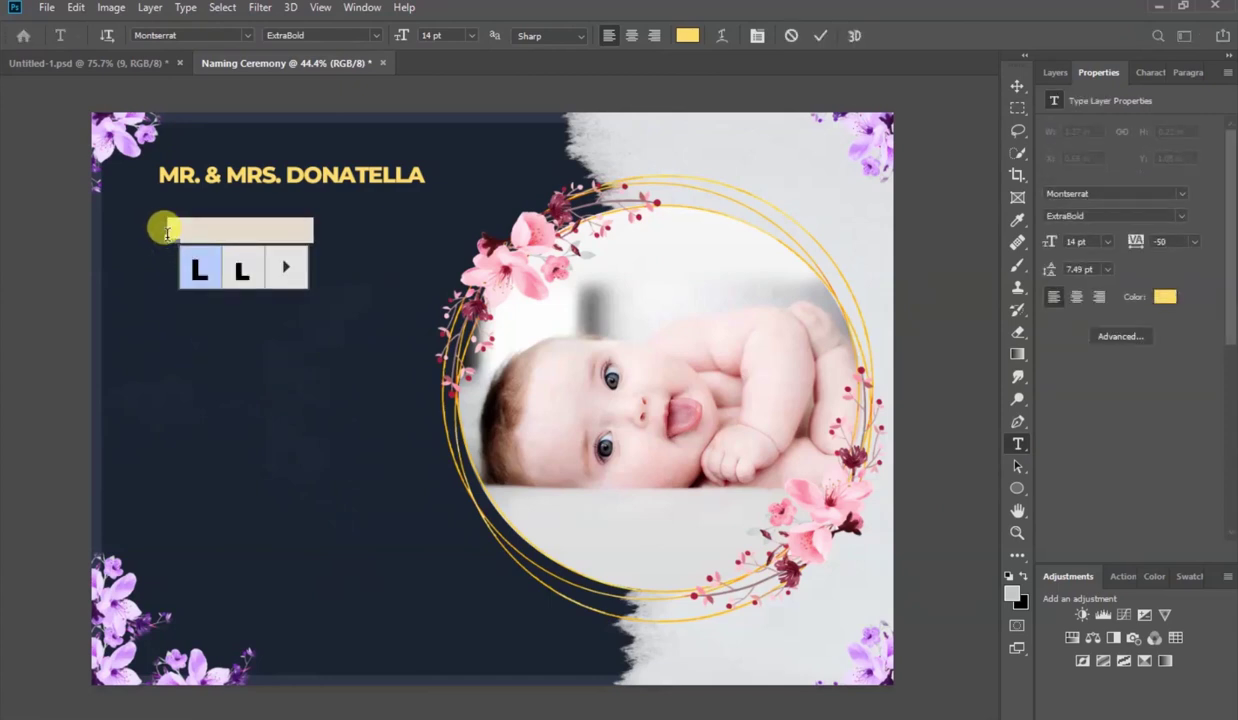
pyautogui.write('PECIALLY INVITE YOU TO THE')
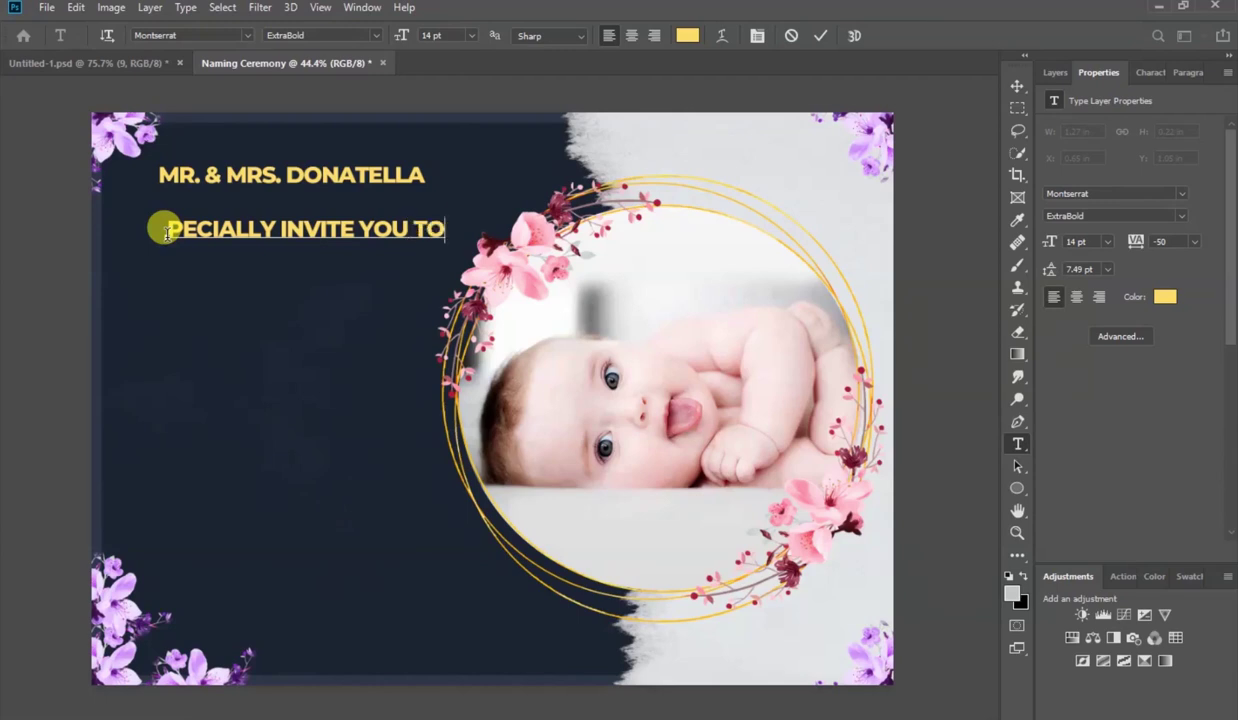
pyautogui.click(813, 40)
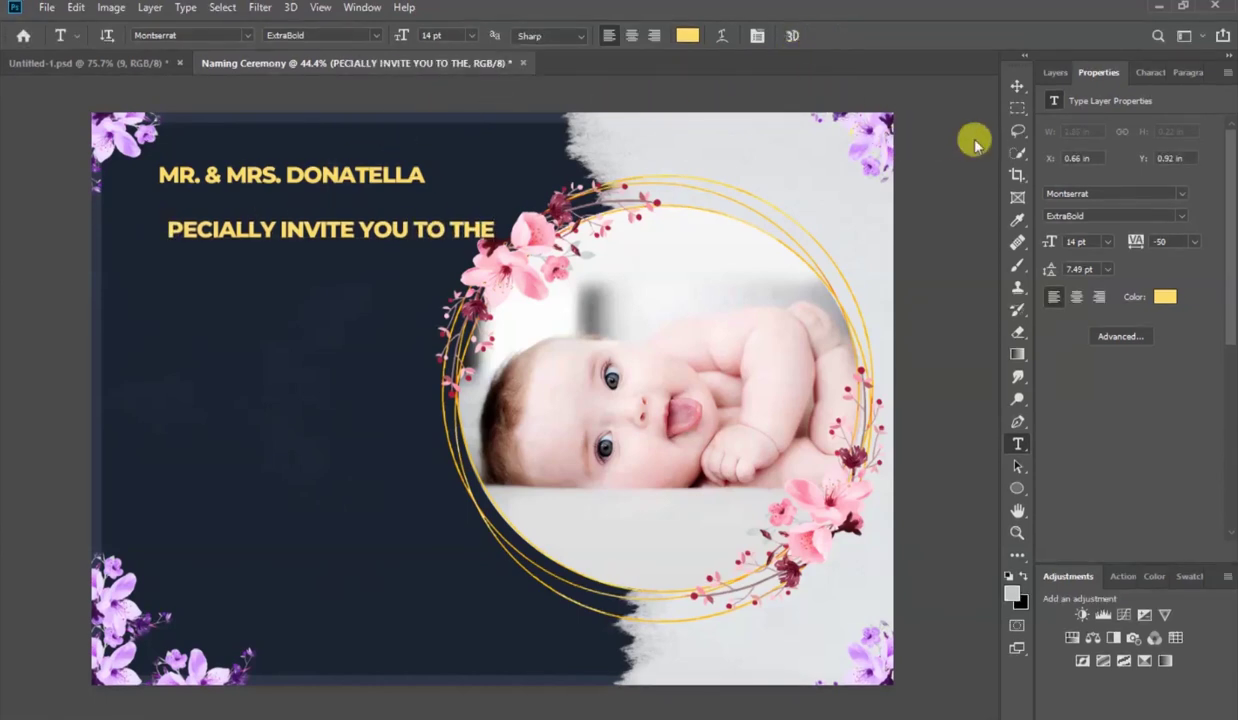
pyautogui.click(1017, 86)
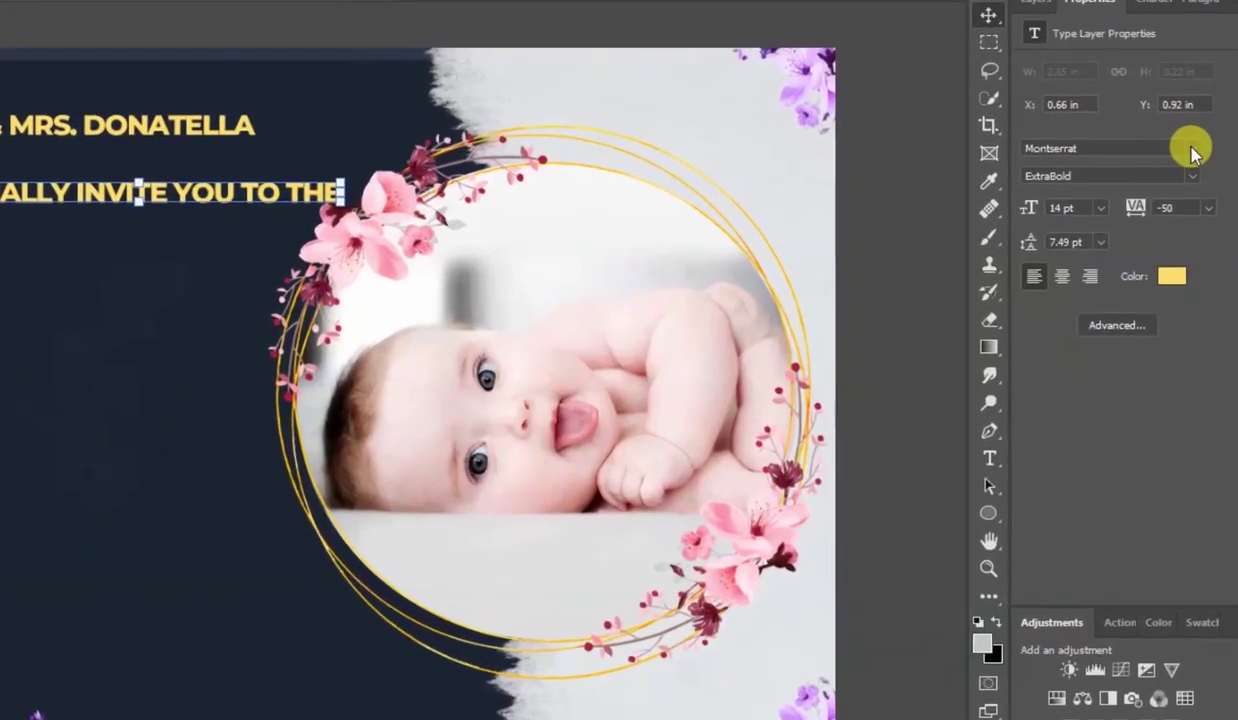
# Style the invitation line as white Century Gothic 10 pt.
pyautogui.click(1193, 150)
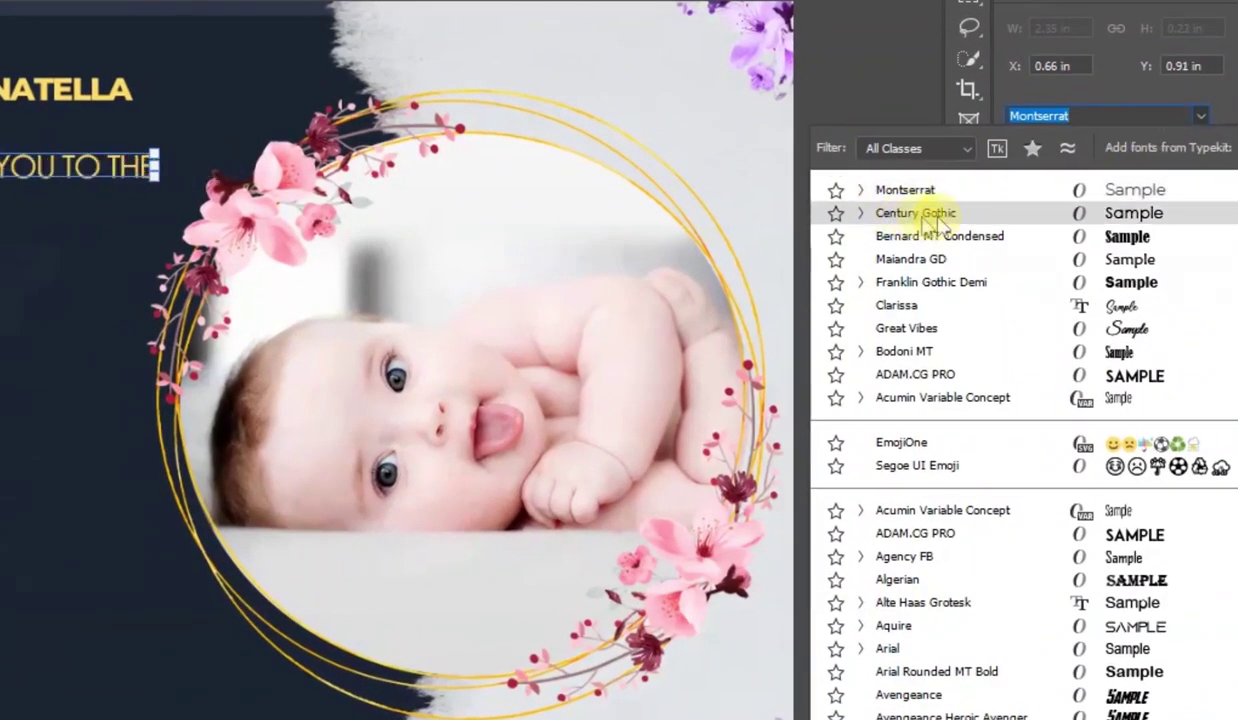
pyautogui.click(1185, 222)
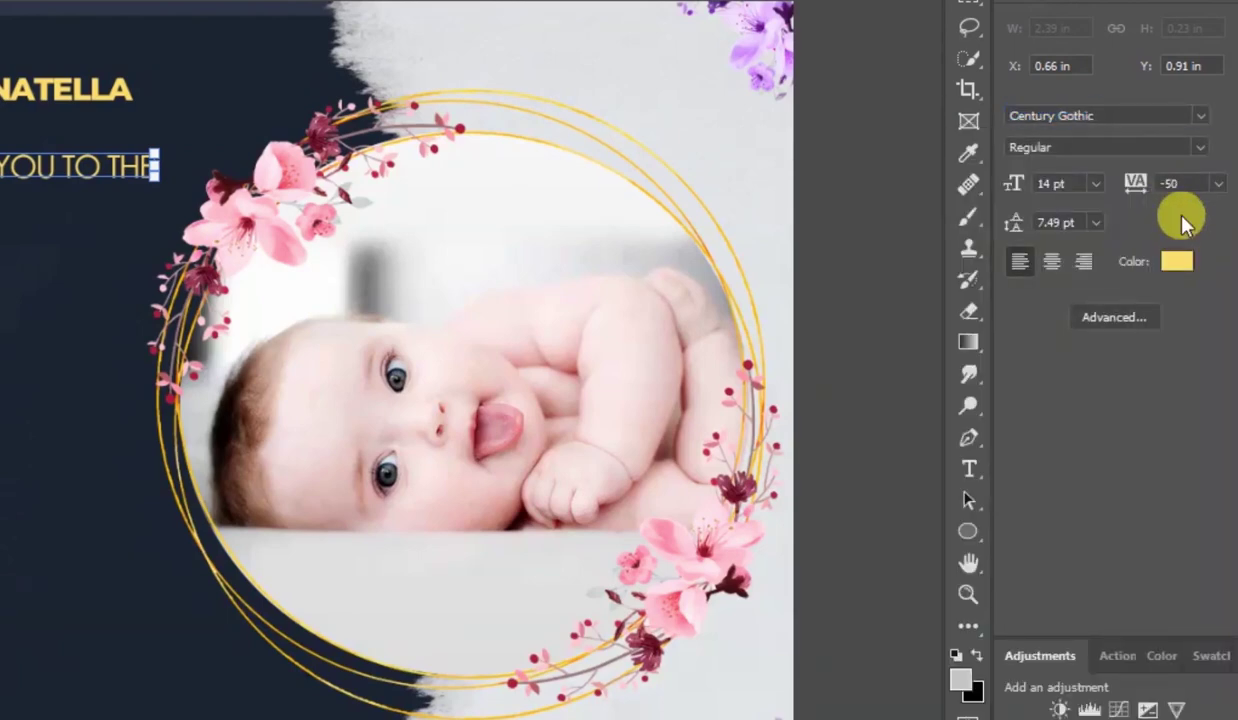
pyautogui.click(1100, 184)
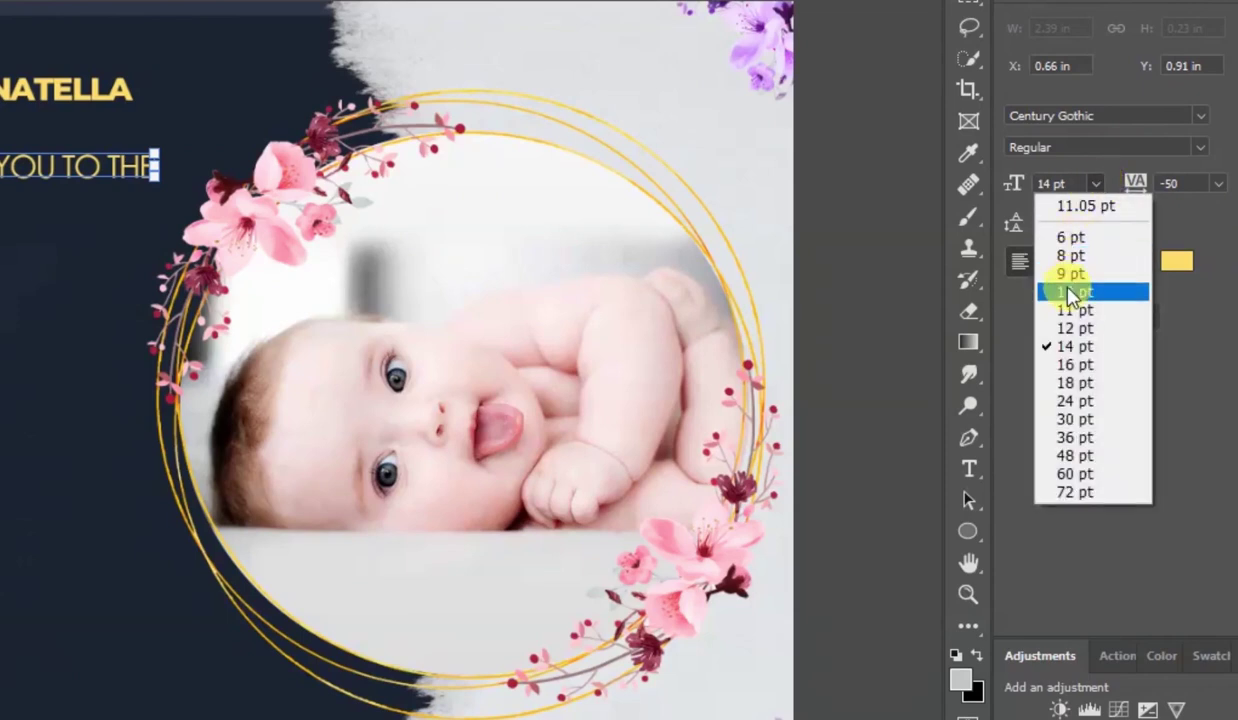
pyautogui.click(1120, 292)
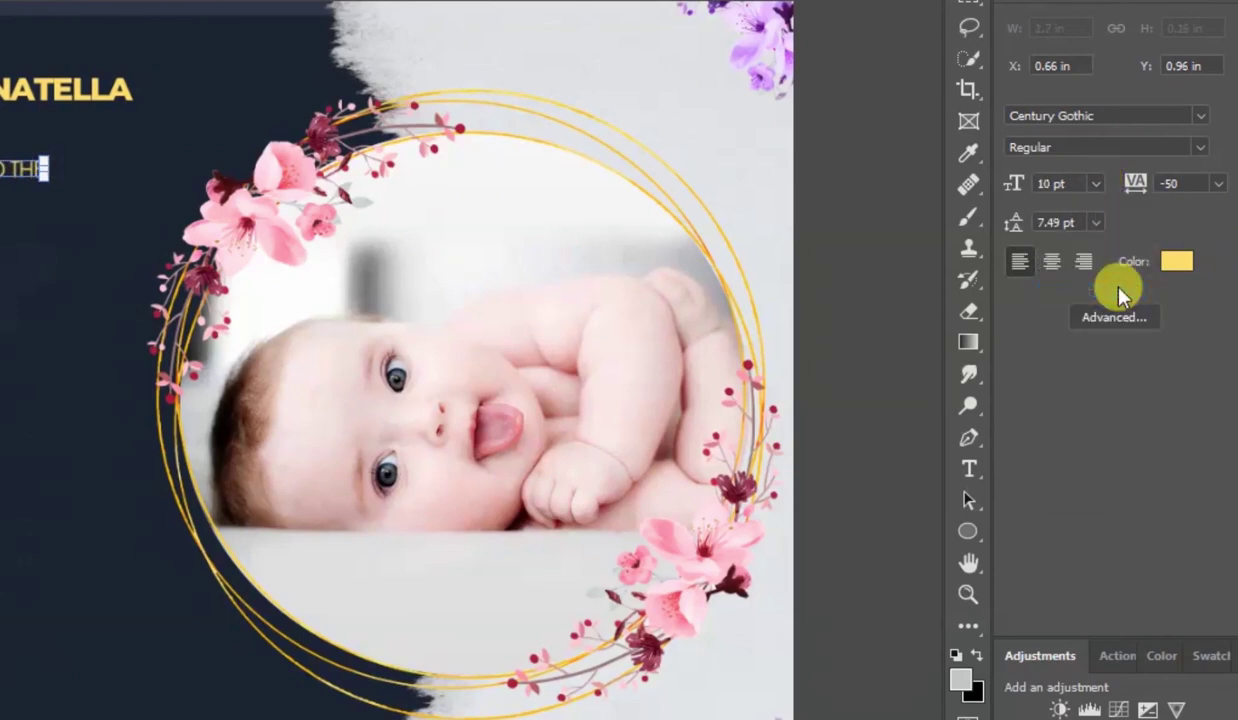
pyautogui.click(1175, 264)
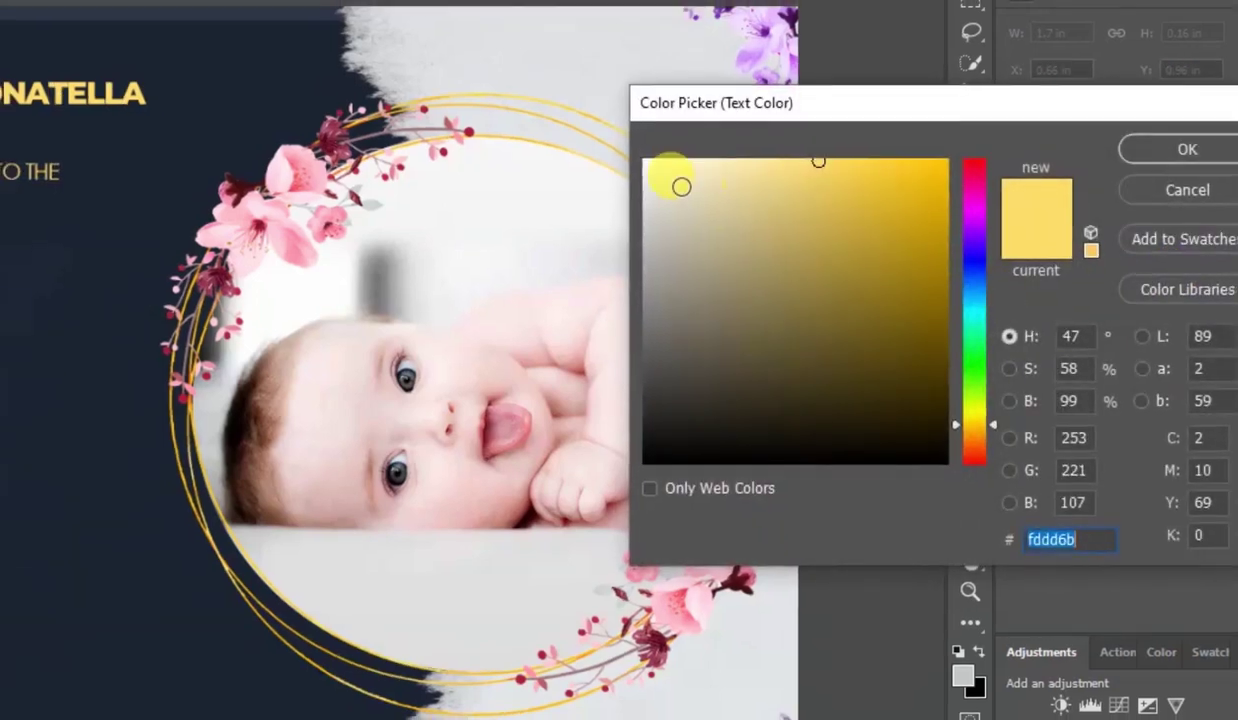
pyautogui.moveTo(681, 187); pyautogui.dragTo(643, 159)
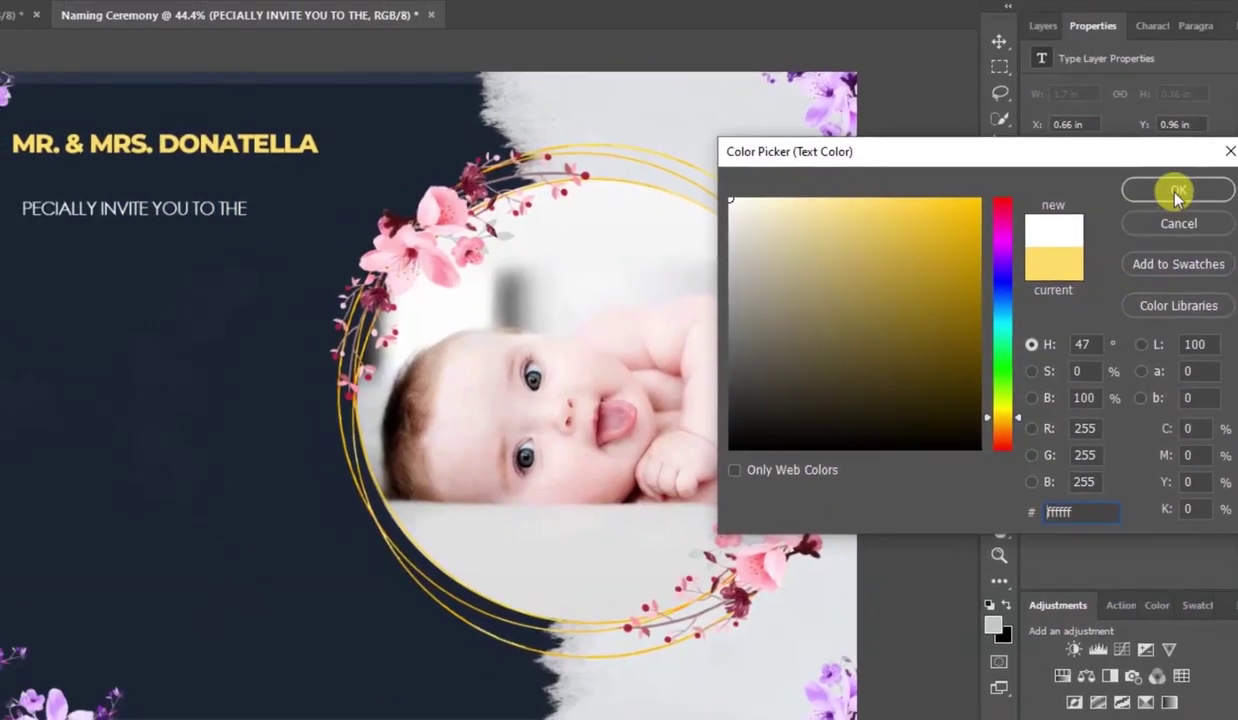
pyautogui.click(1177, 192)
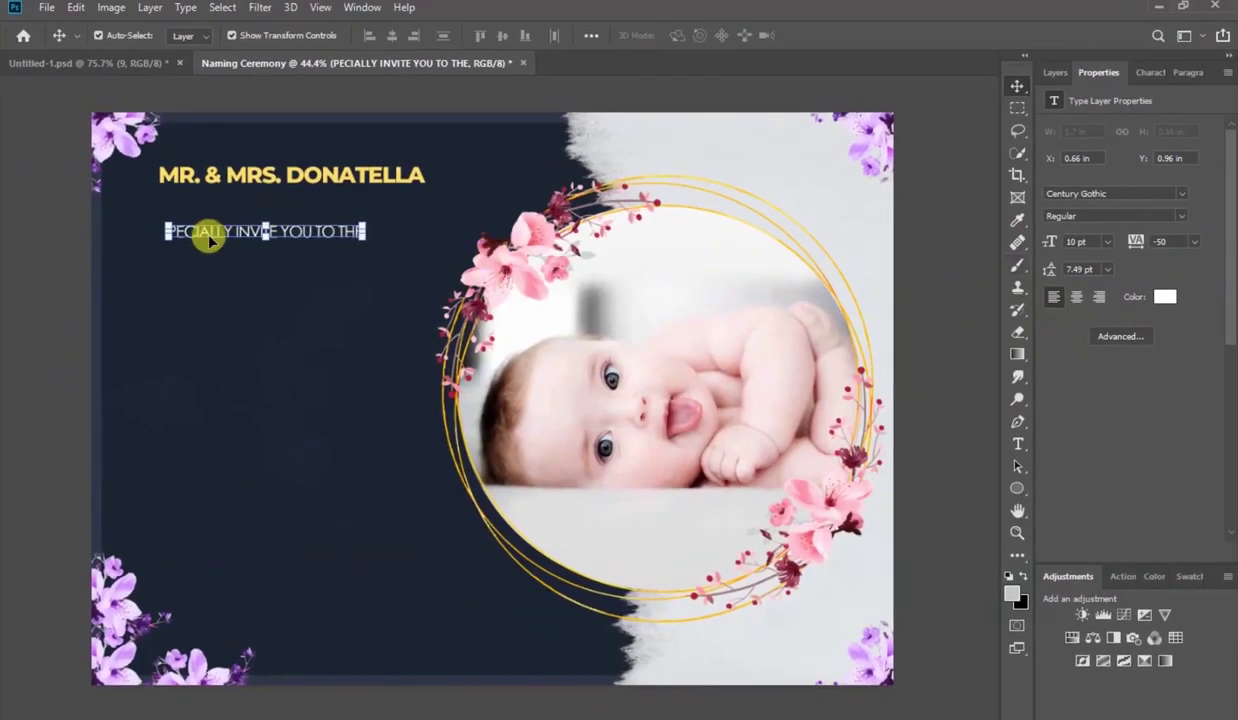
# Restore the missing S in SPECIALLY and move the line up just beneath the title.
pyautogui.doubleClick(207, 238)
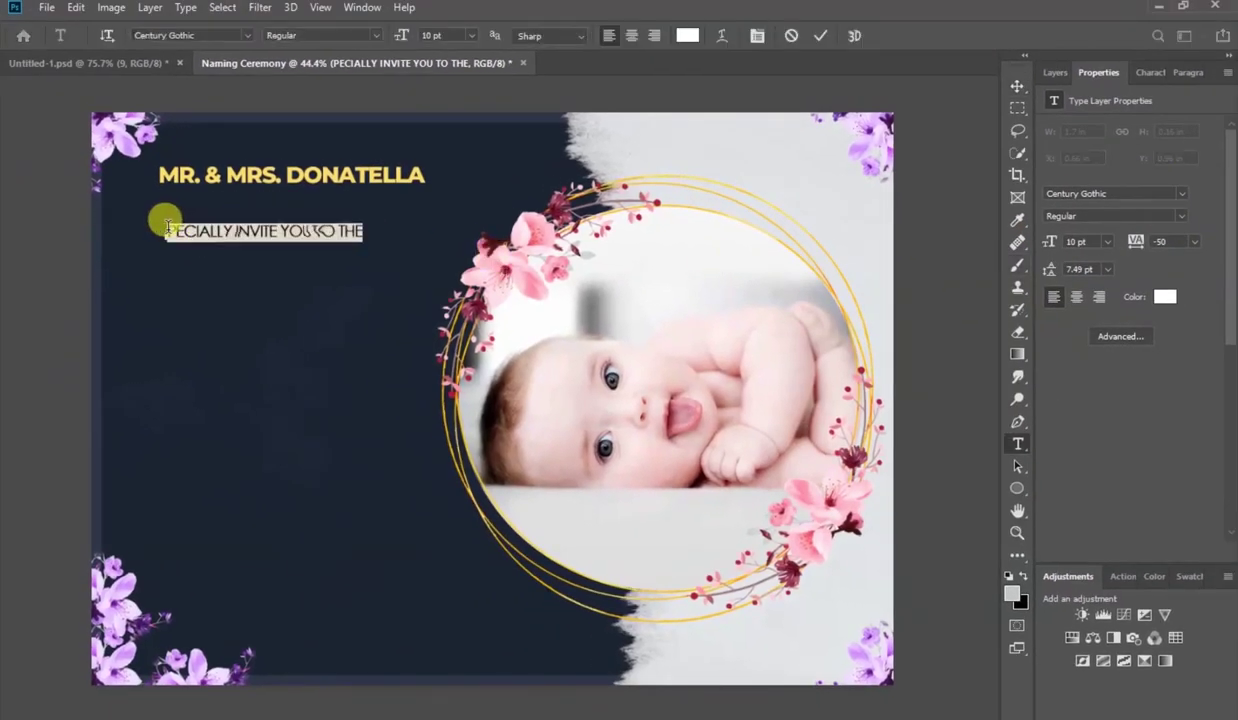
pyautogui.click(167, 228)
pyautogui.click(820, 36)
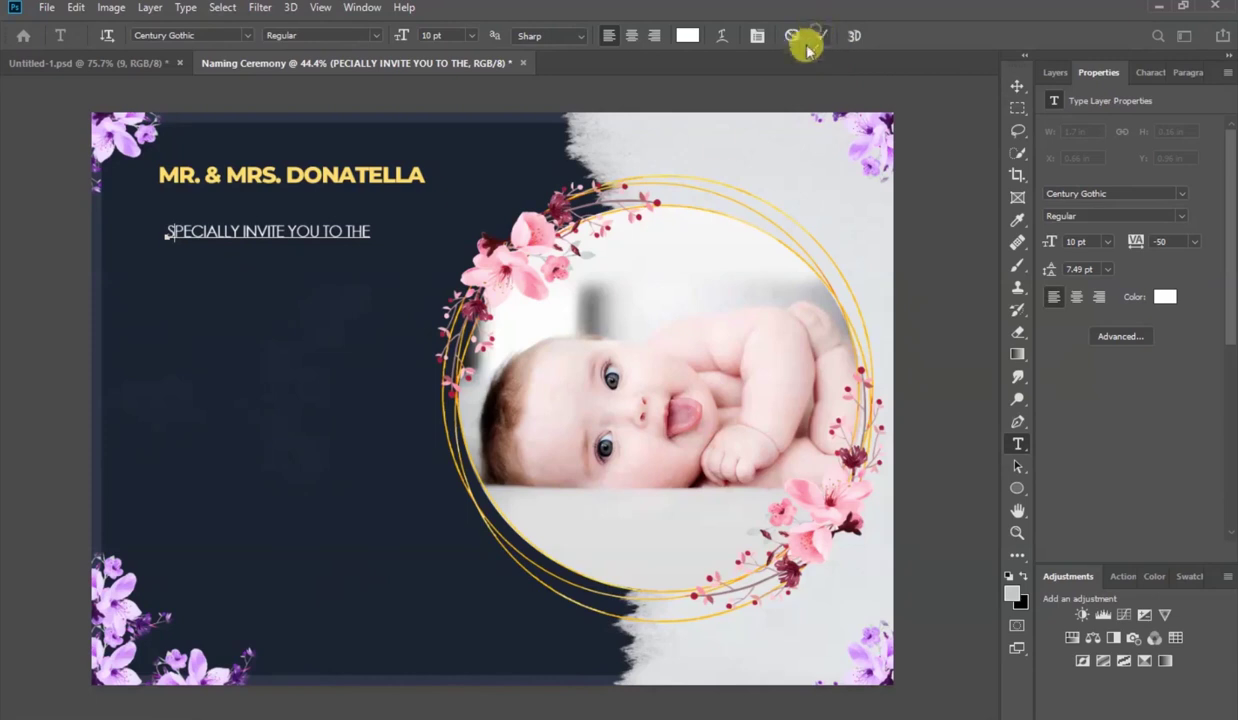
pyautogui.press('v')
pyautogui.moveTo(336, 232); pyautogui.dragTo(343, 202)
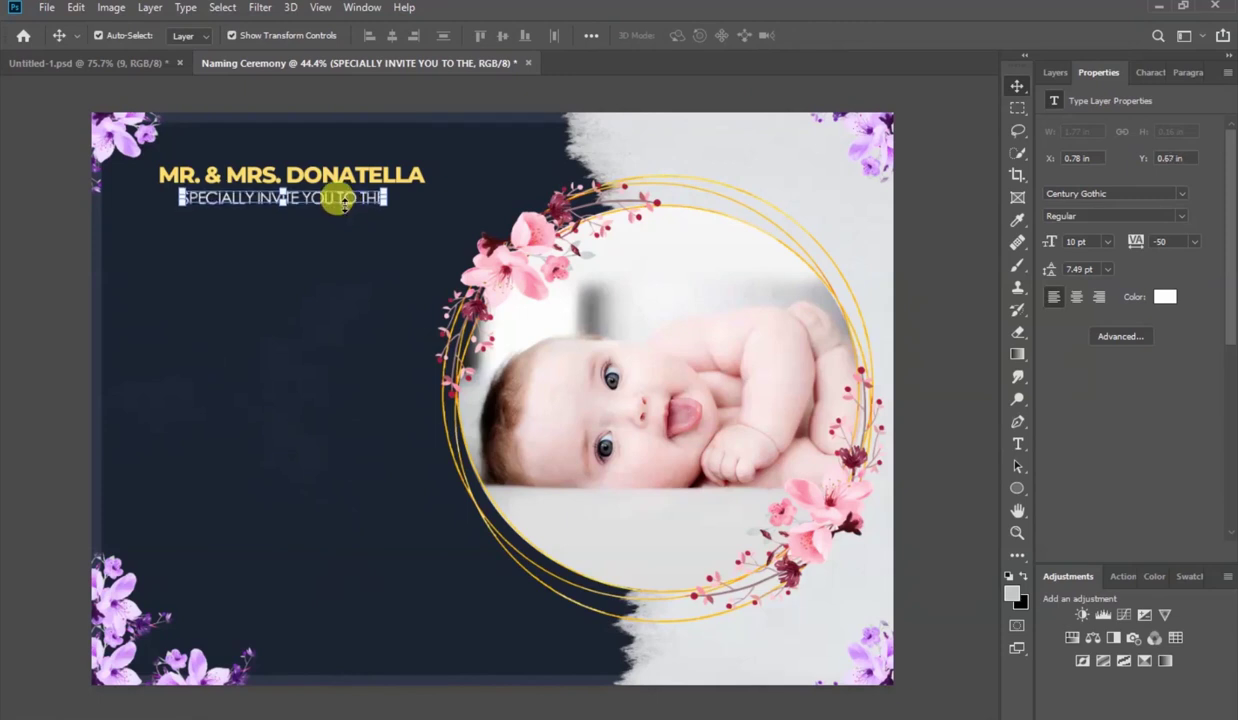
pyautogui.click(945, 362)
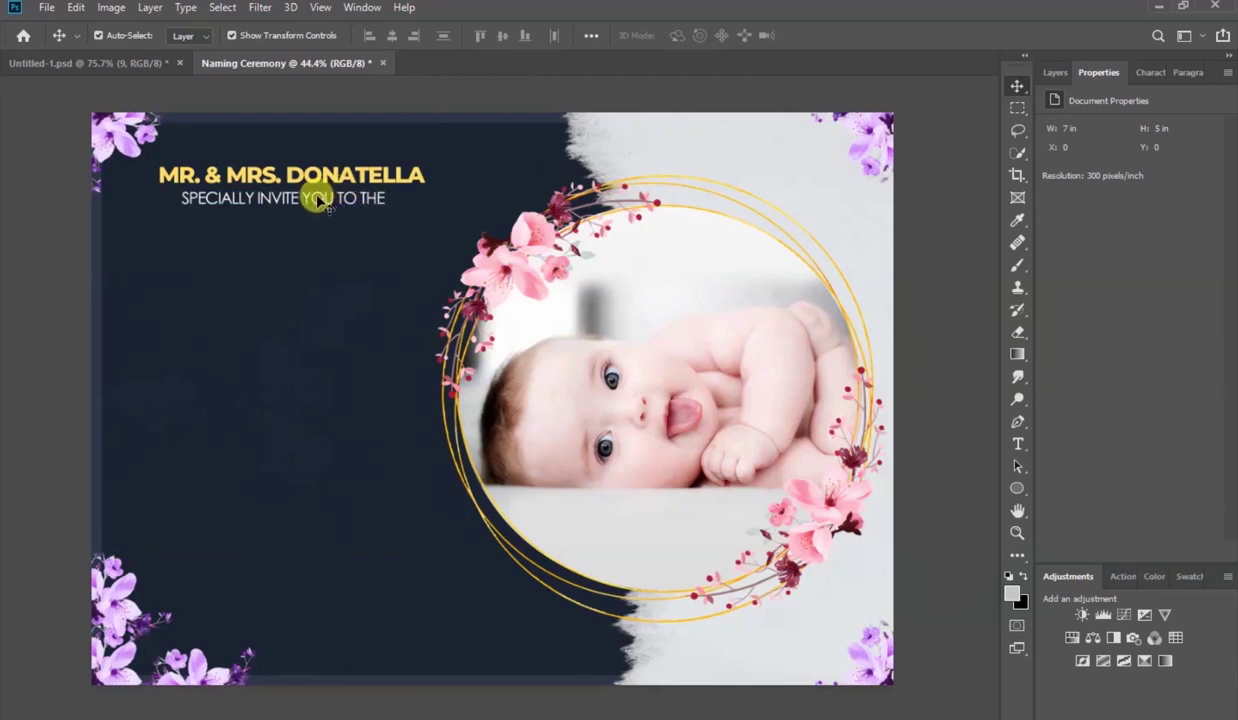
# Add the word Naming as a new text line lower on the left.
pyautogui.click(1017, 443)
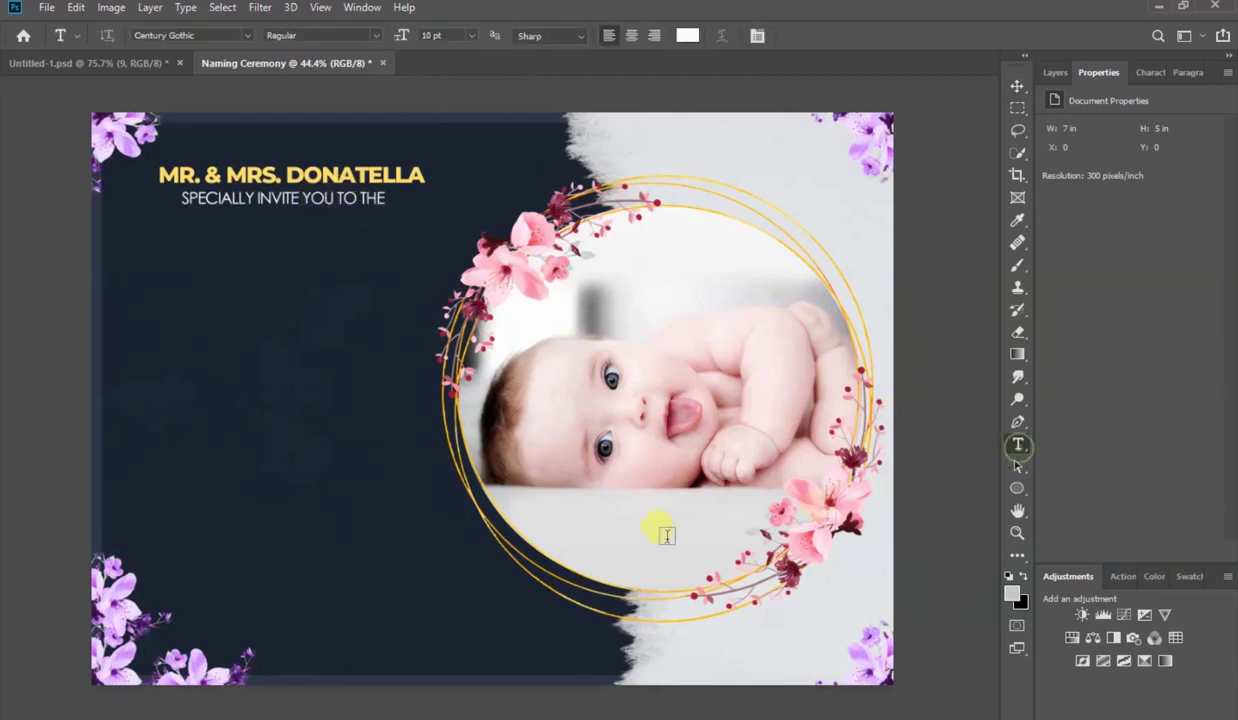
pyautogui.click(153, 289)
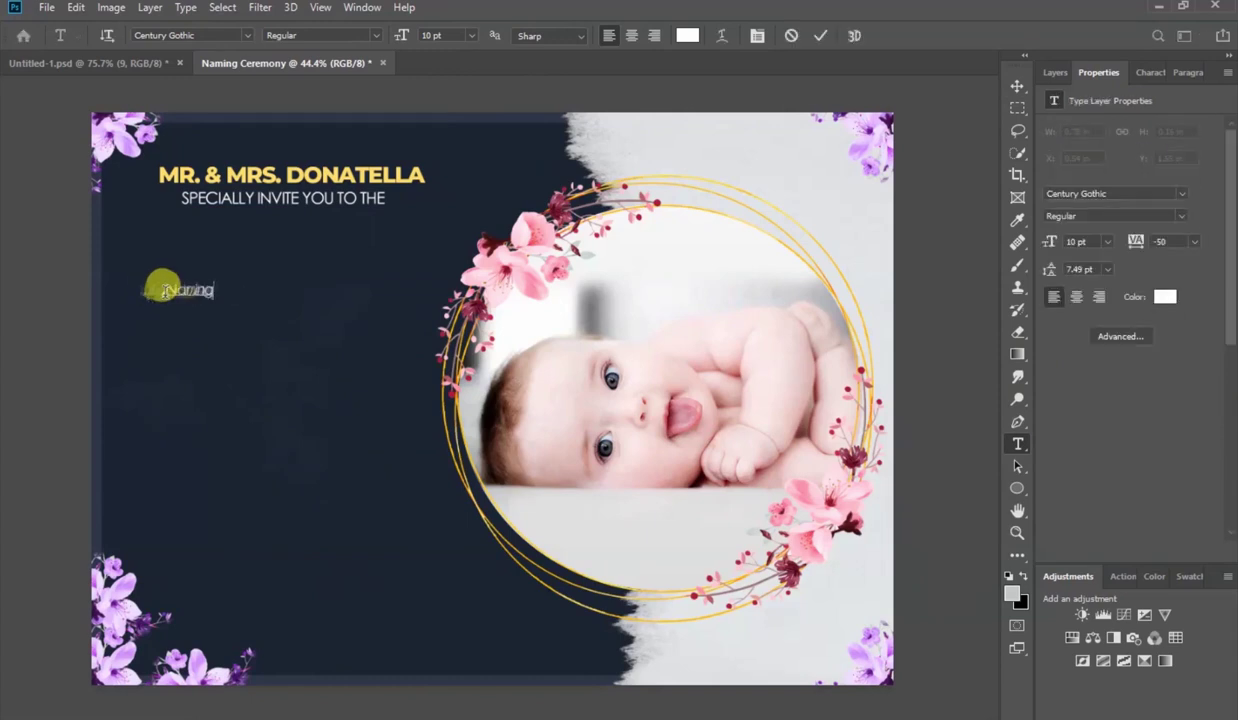
pyautogui.click(817, 40)
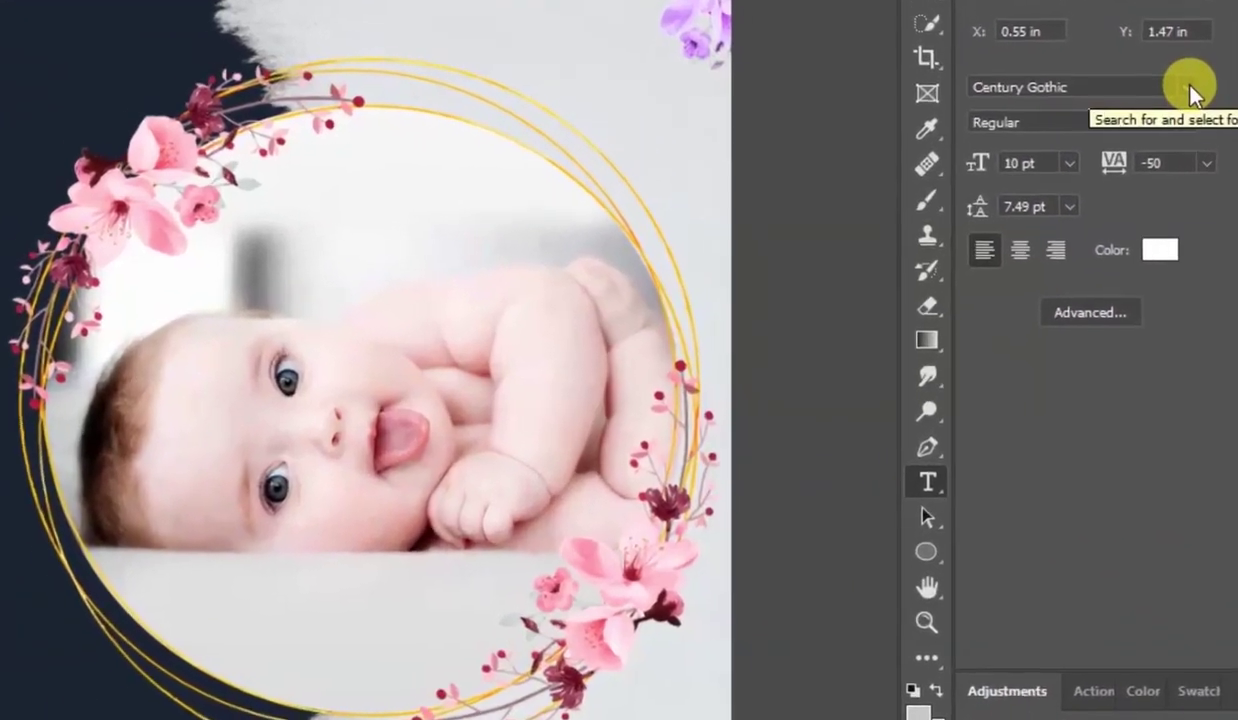
# Set Naming to Clarissa script at about 82 pt and place it below the invitation line.
pyautogui.click(1190, 90)
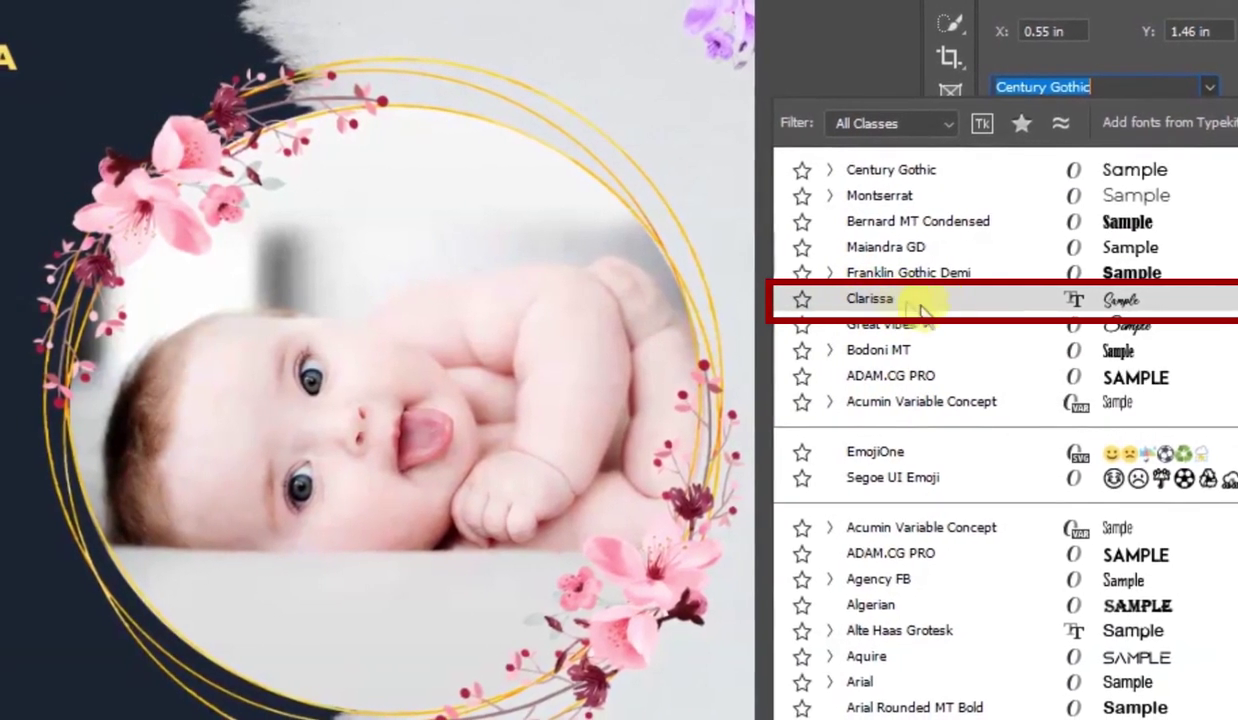
pyautogui.click(1193, 302)
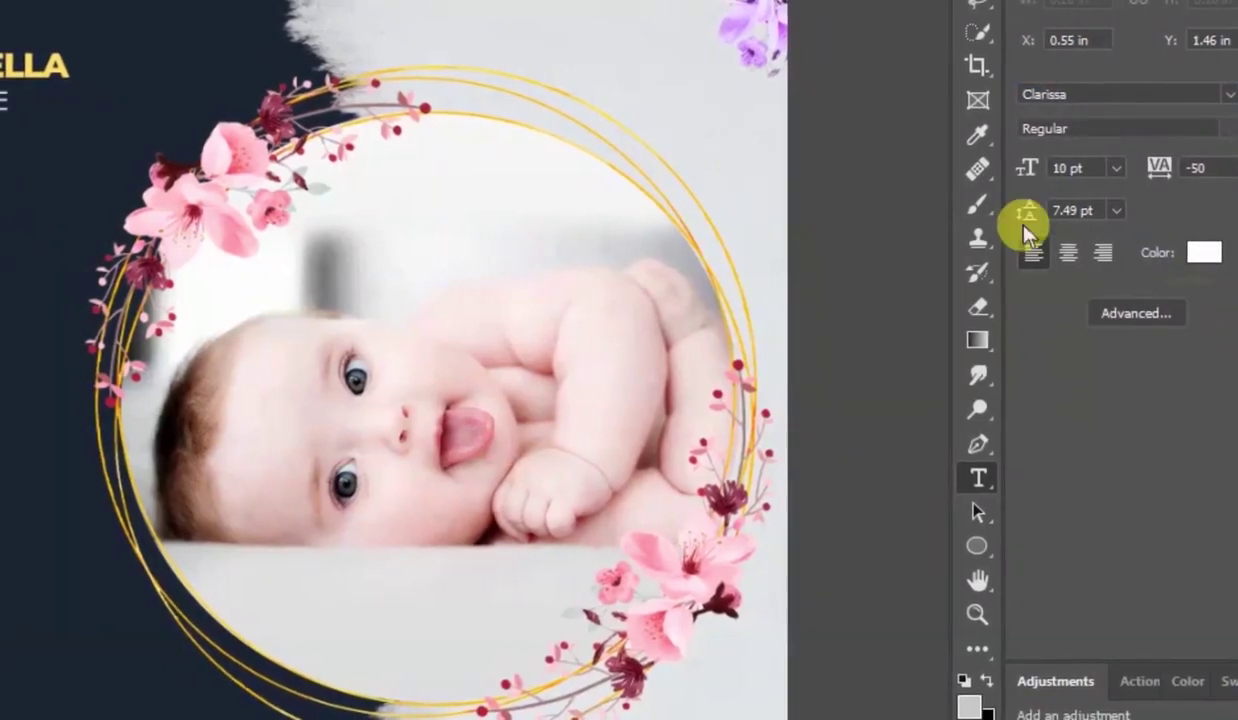
pyautogui.moveTo(1022, 167); pyautogui.dragTo(1146, 170)
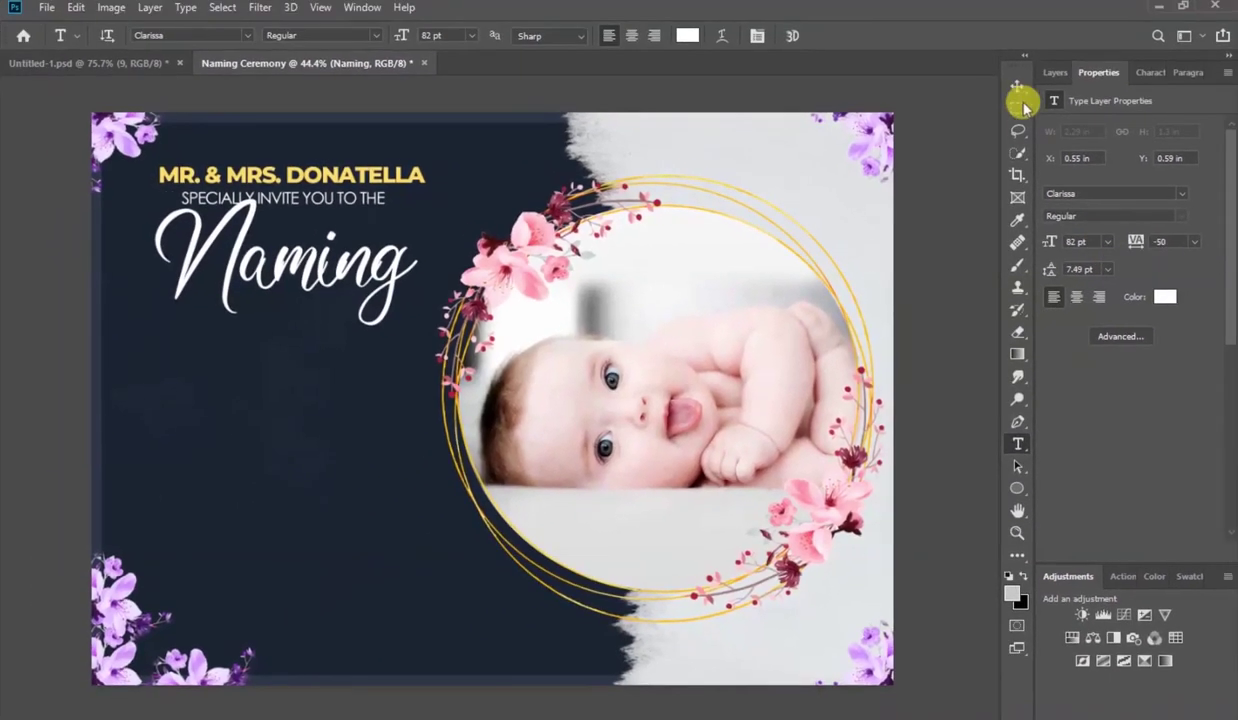
pyautogui.click(1017, 85)
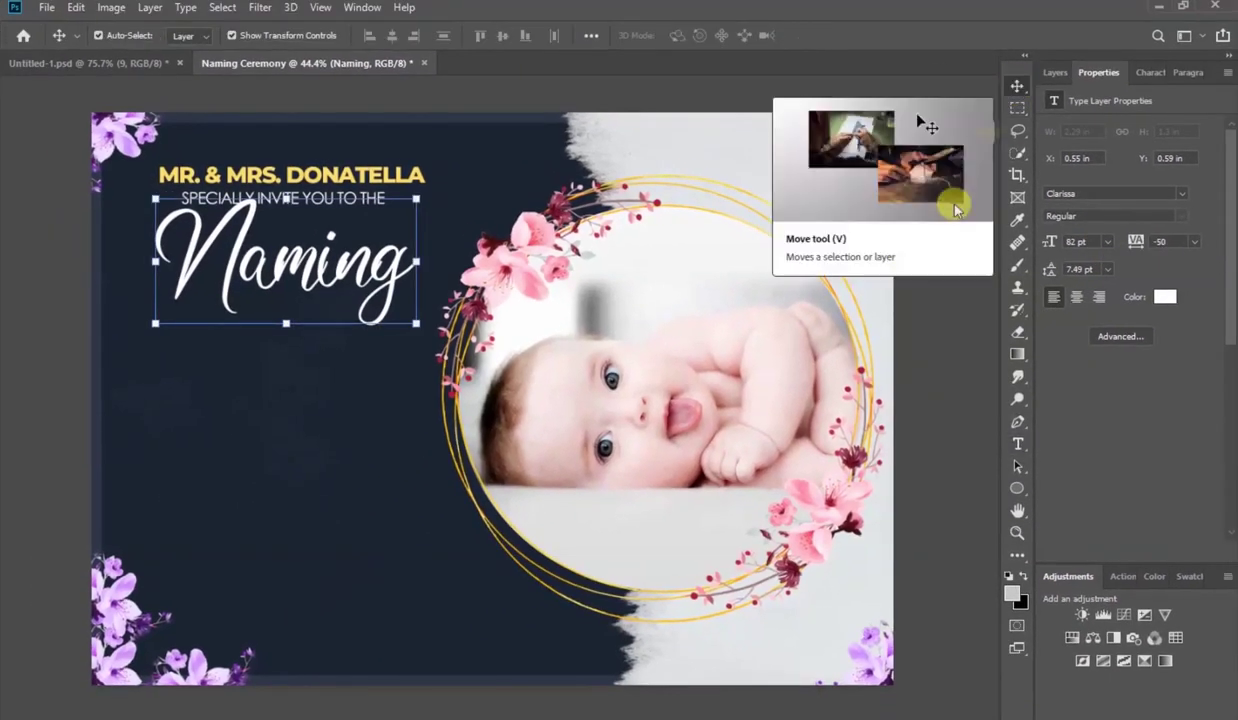
pyautogui.moveTo(303, 250); pyautogui.dragTo(293, 290)
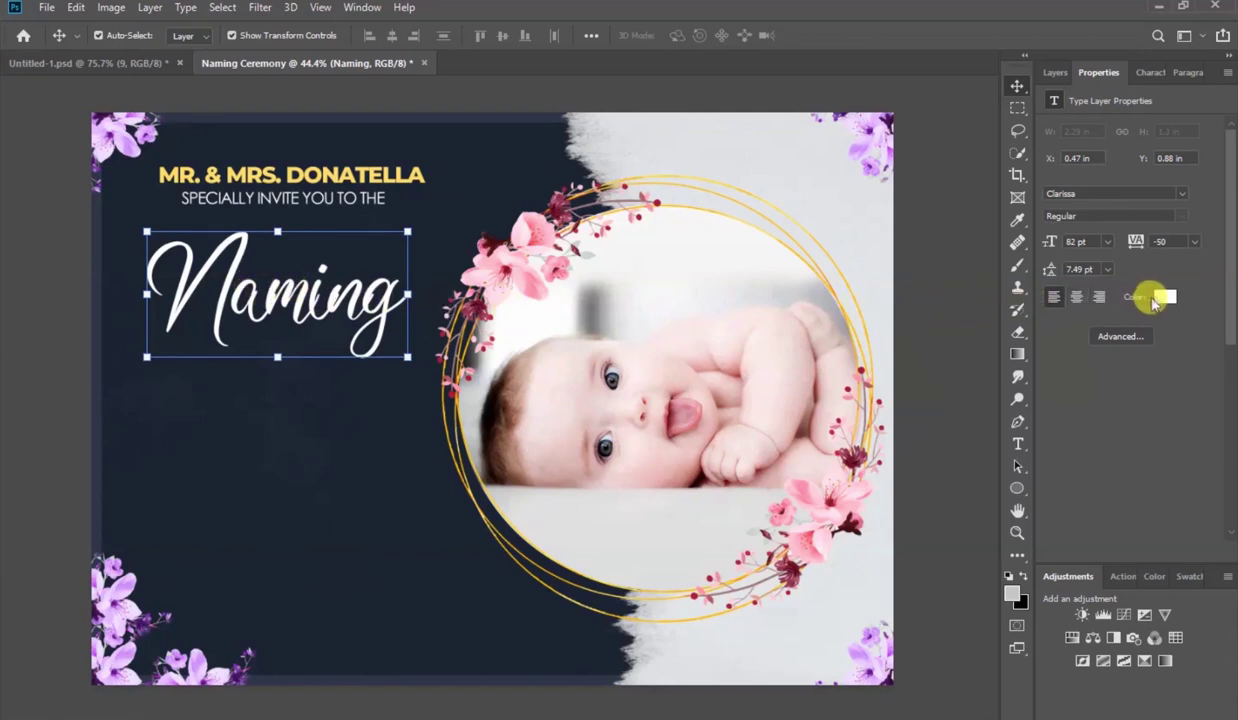
# Colour Naming pale pink #ffe0eb sampled from the flowers, then nudge it left.
pyautogui.click(1160, 297)
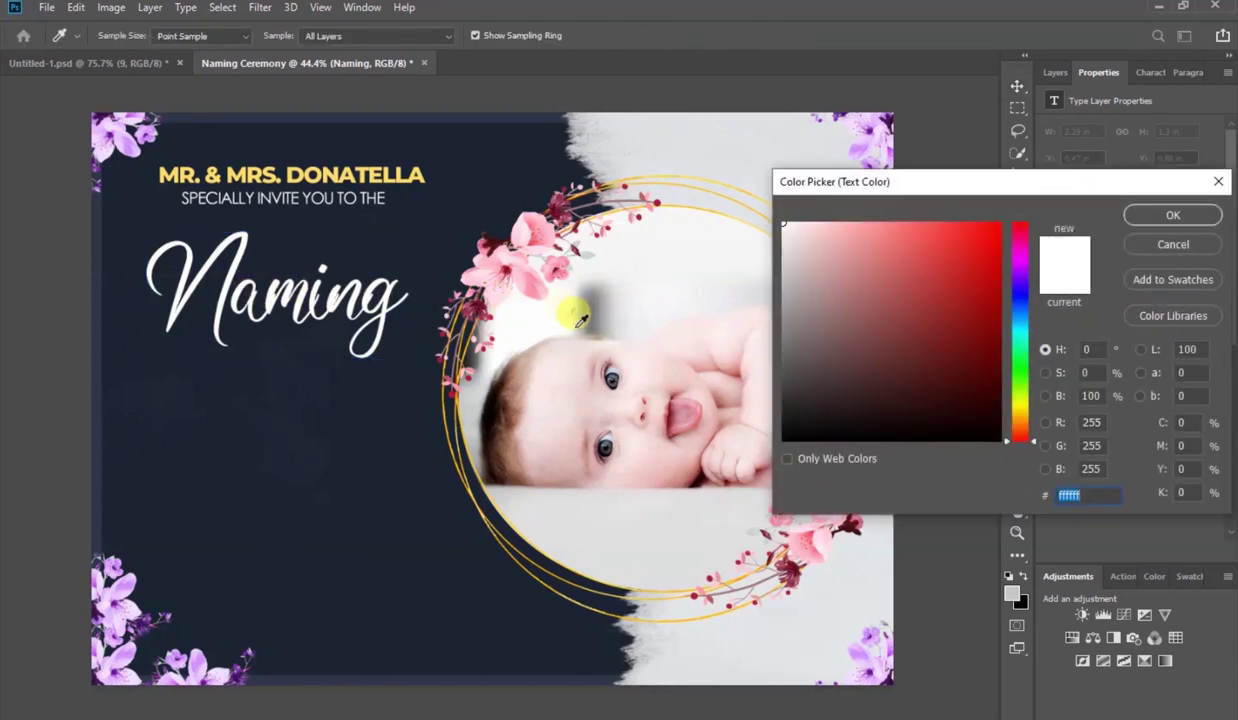
pyautogui.click(497, 287)
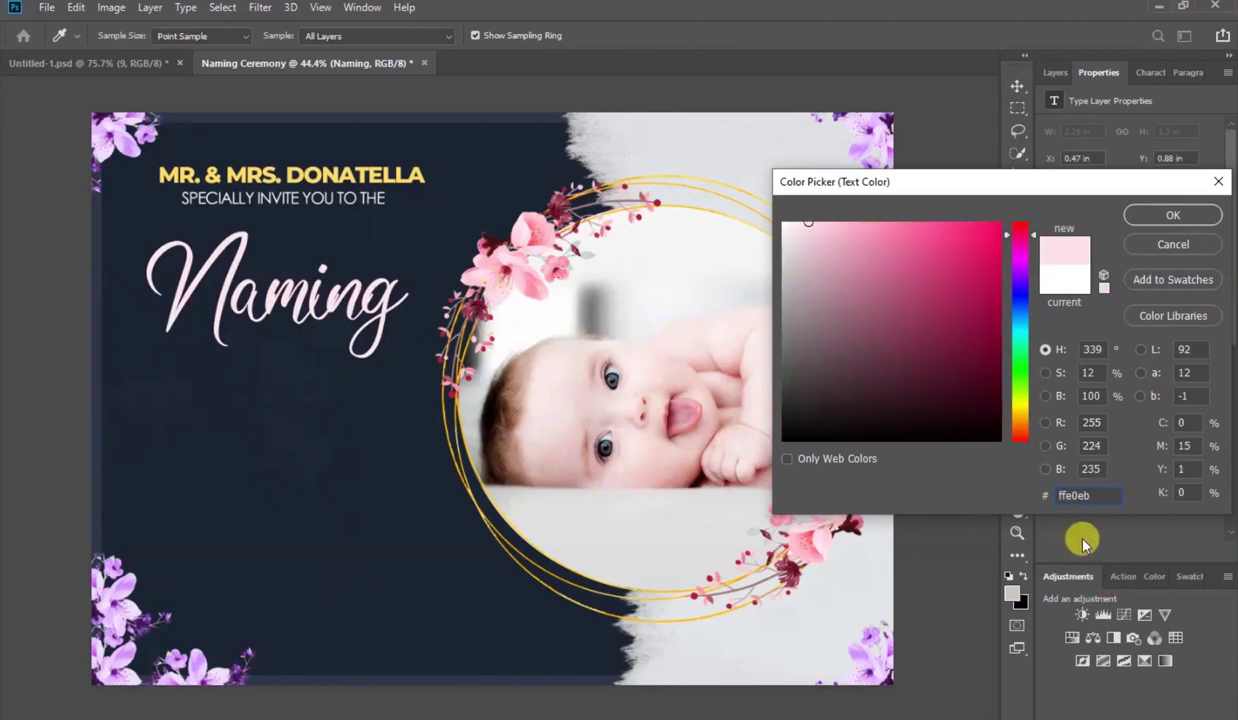
pyautogui.click(1175, 217)
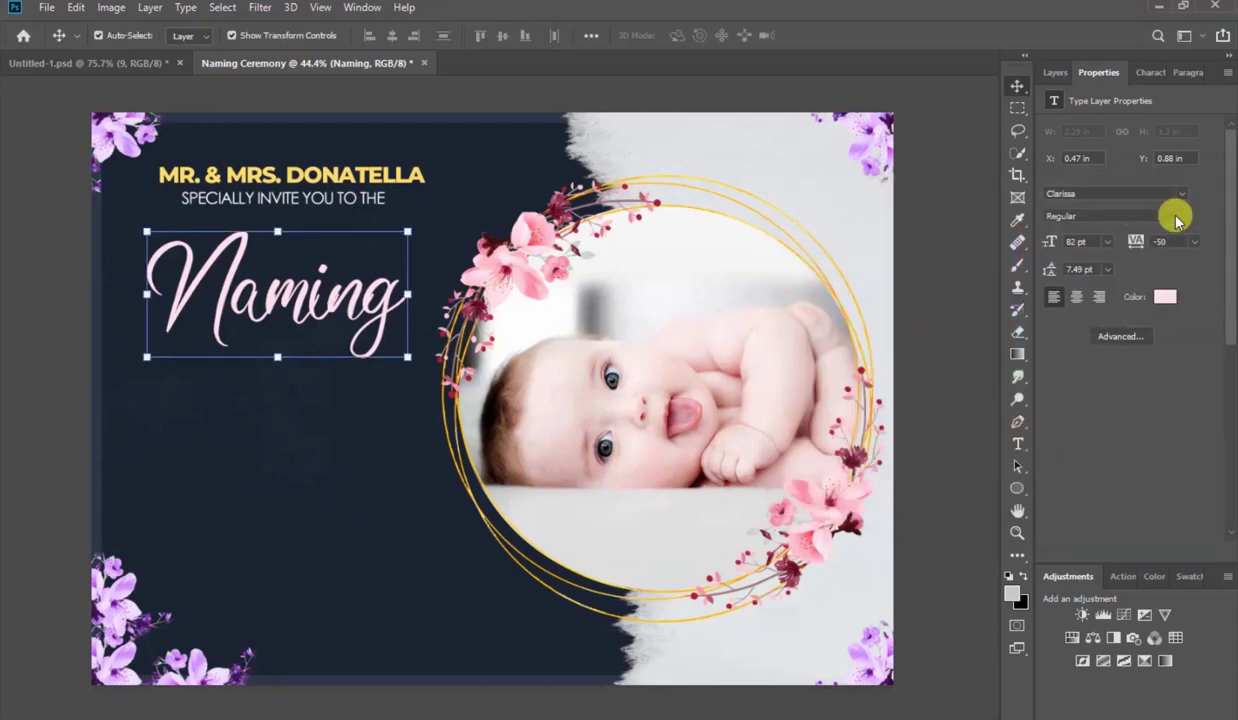
pyautogui.click(977, 268)
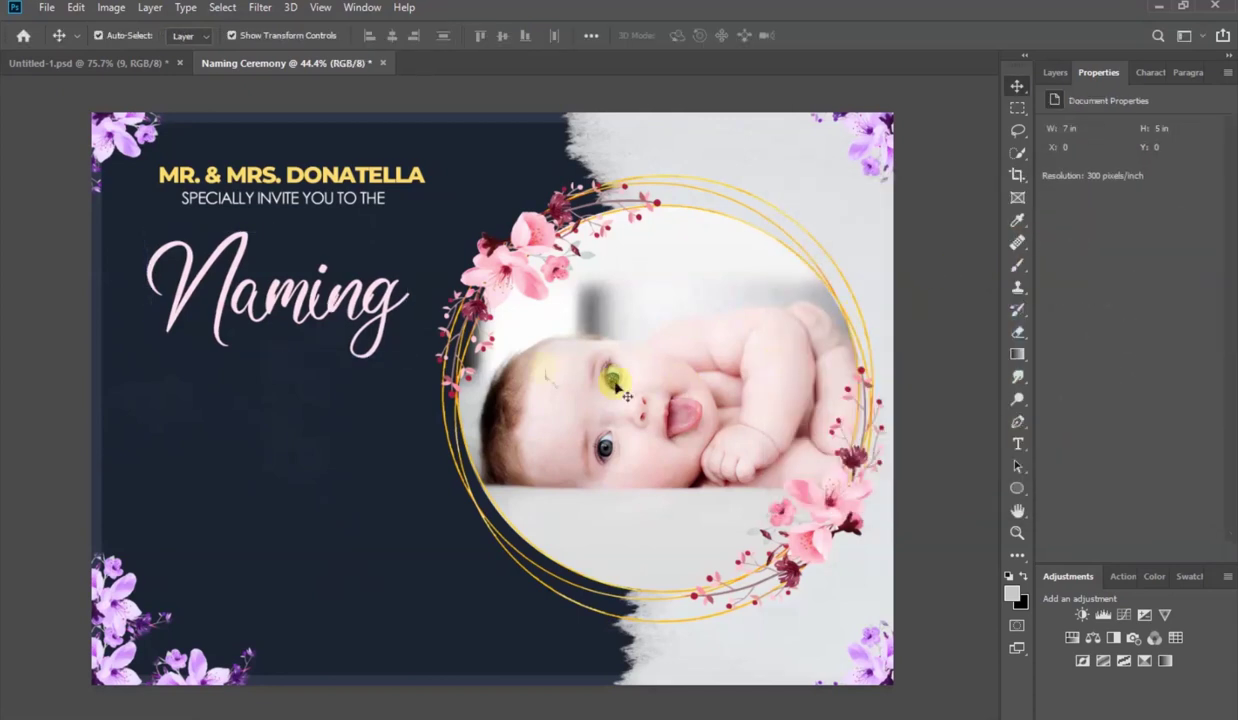
pyautogui.moveTo(372, 304); pyautogui.dragTo(365, 302)
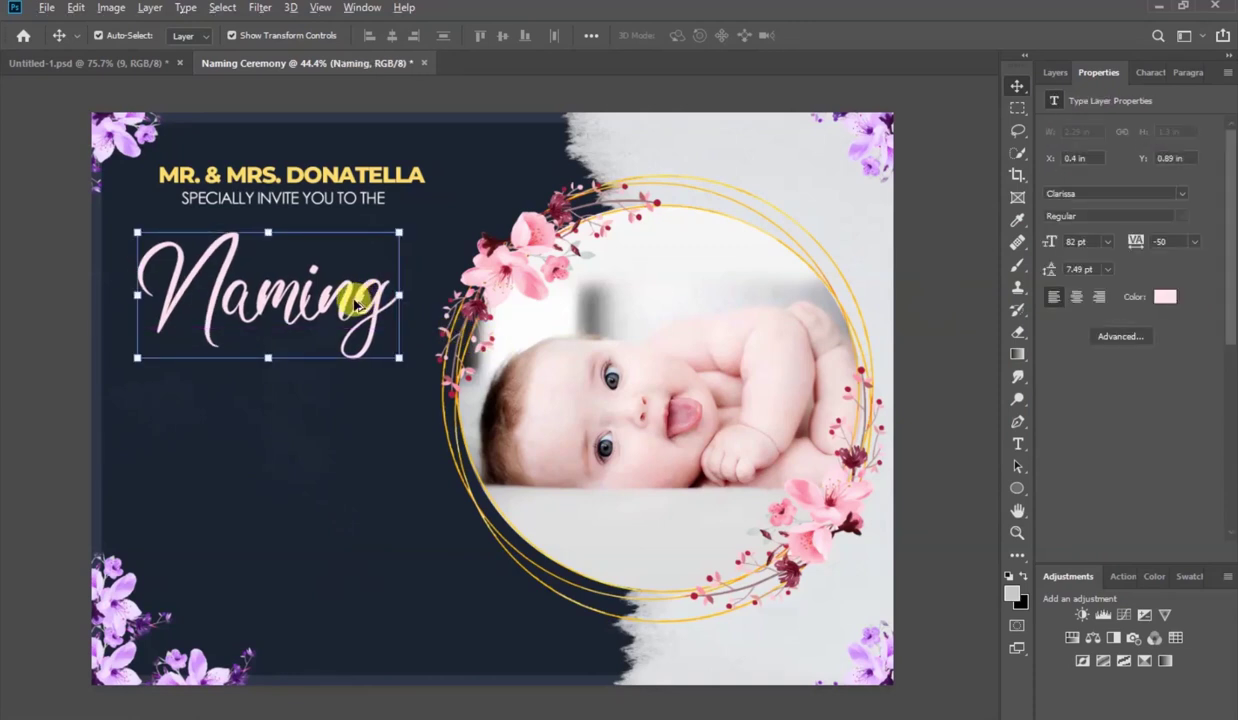
# Duplicate Naming below itself and change the copy's text to Dedication.
pyautogui.moveTo(355, 300); pyautogui.dragTo(345, 398)
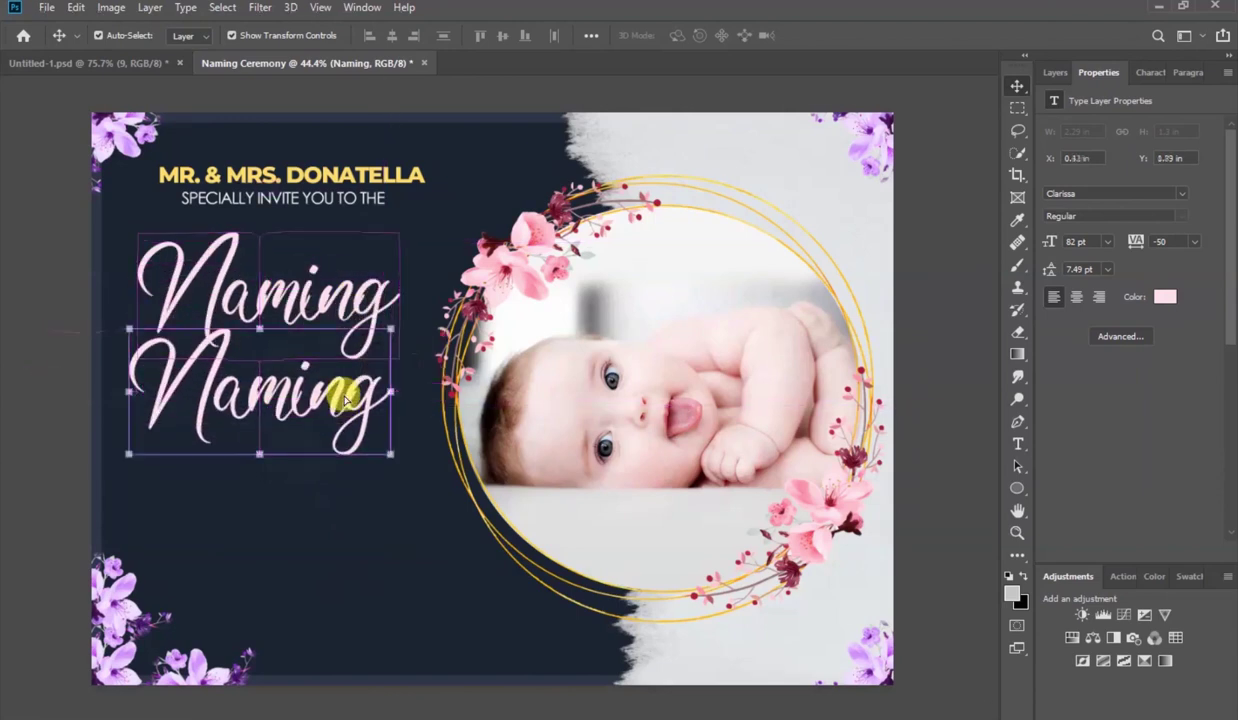
pyautogui.doubleClick(343, 395)
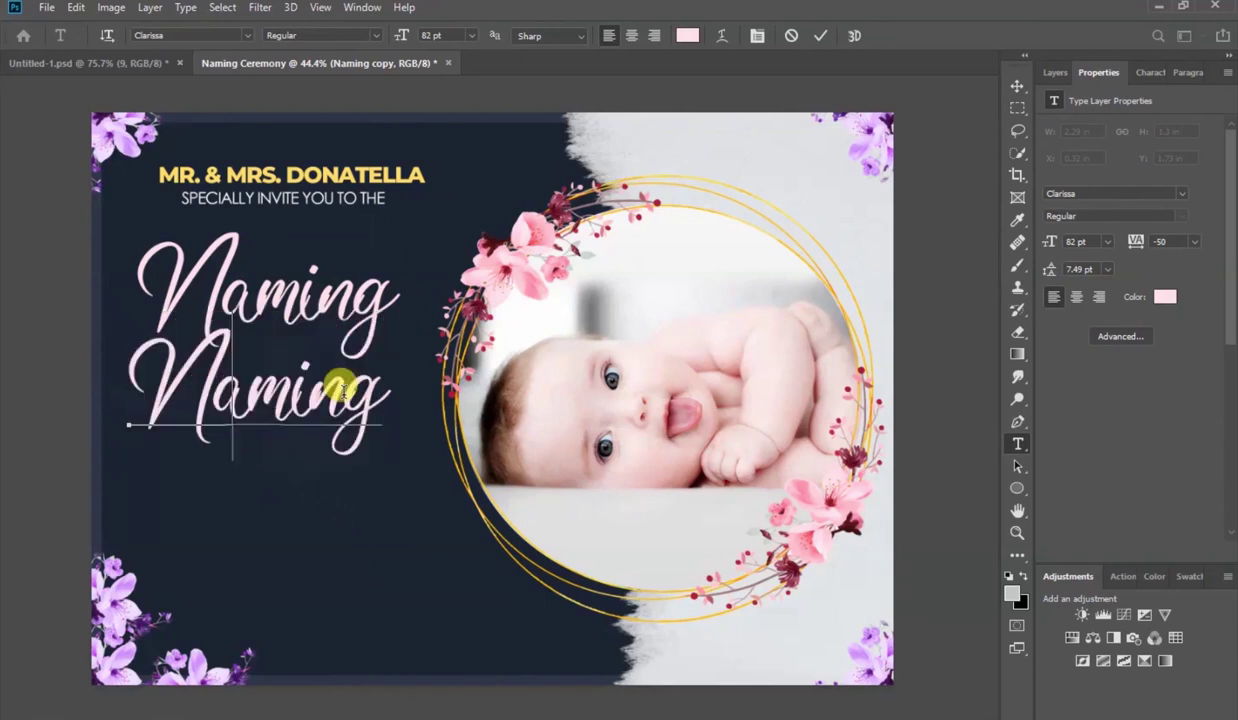
pyautogui.write('Dedication')
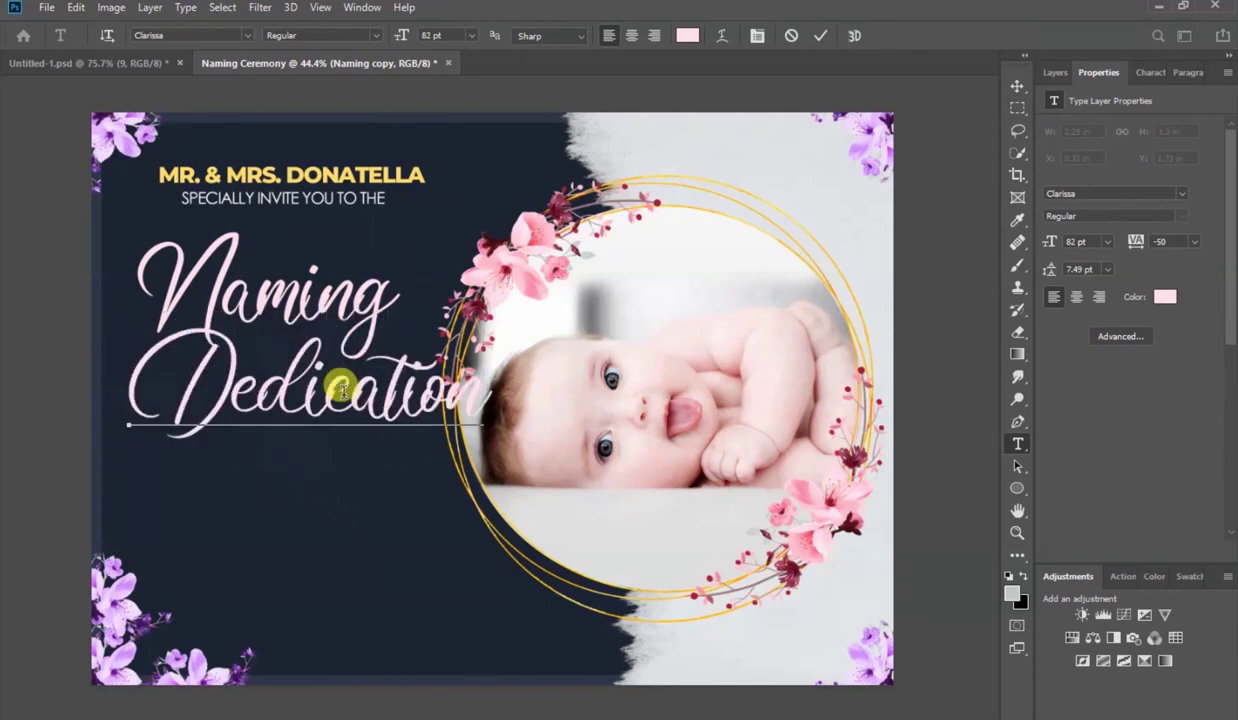
pyautogui.click(820, 35)
pyautogui.press('v')
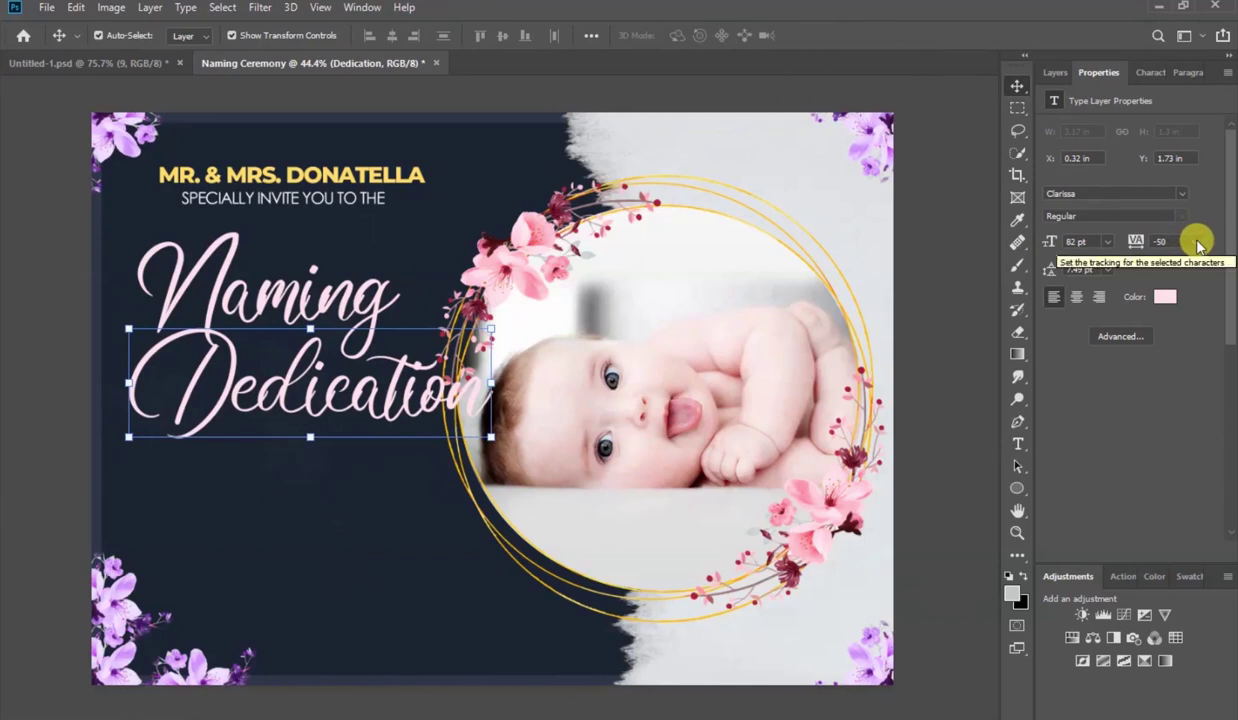
# Tighten Dedication's tracking to -75 and move it left to line up with Naming.
pyautogui.click(1199, 243)
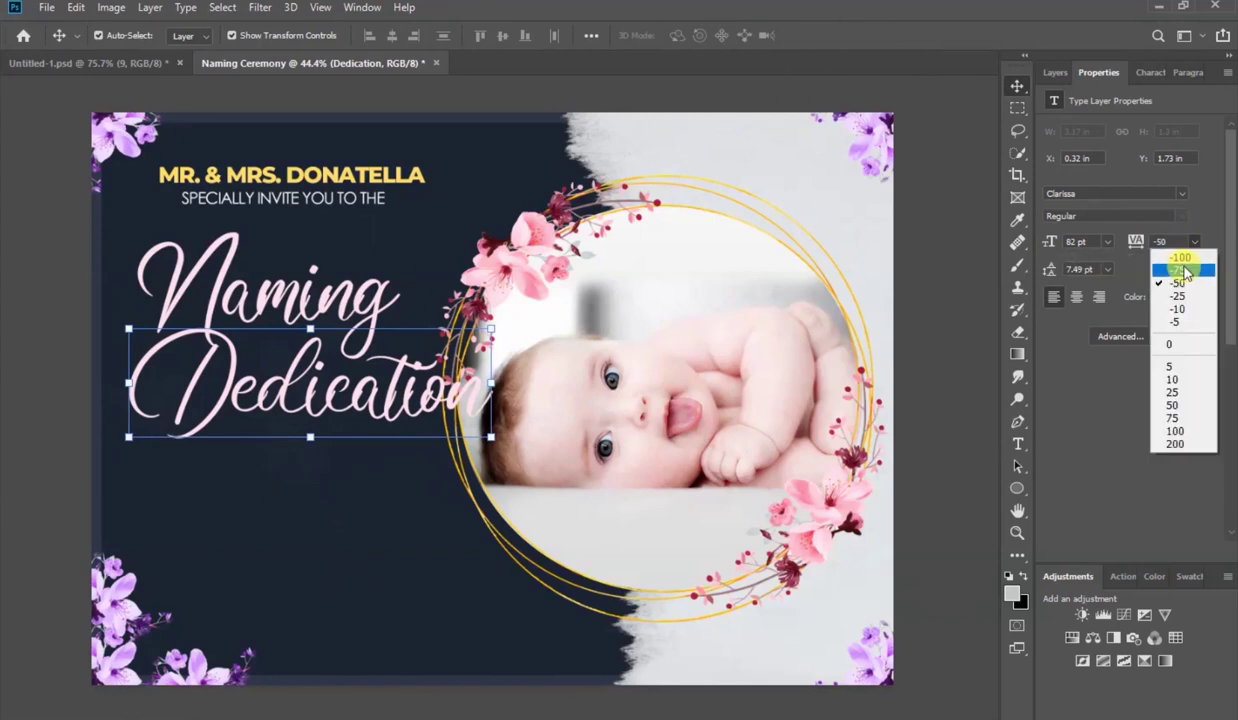
pyautogui.click(1184, 270)
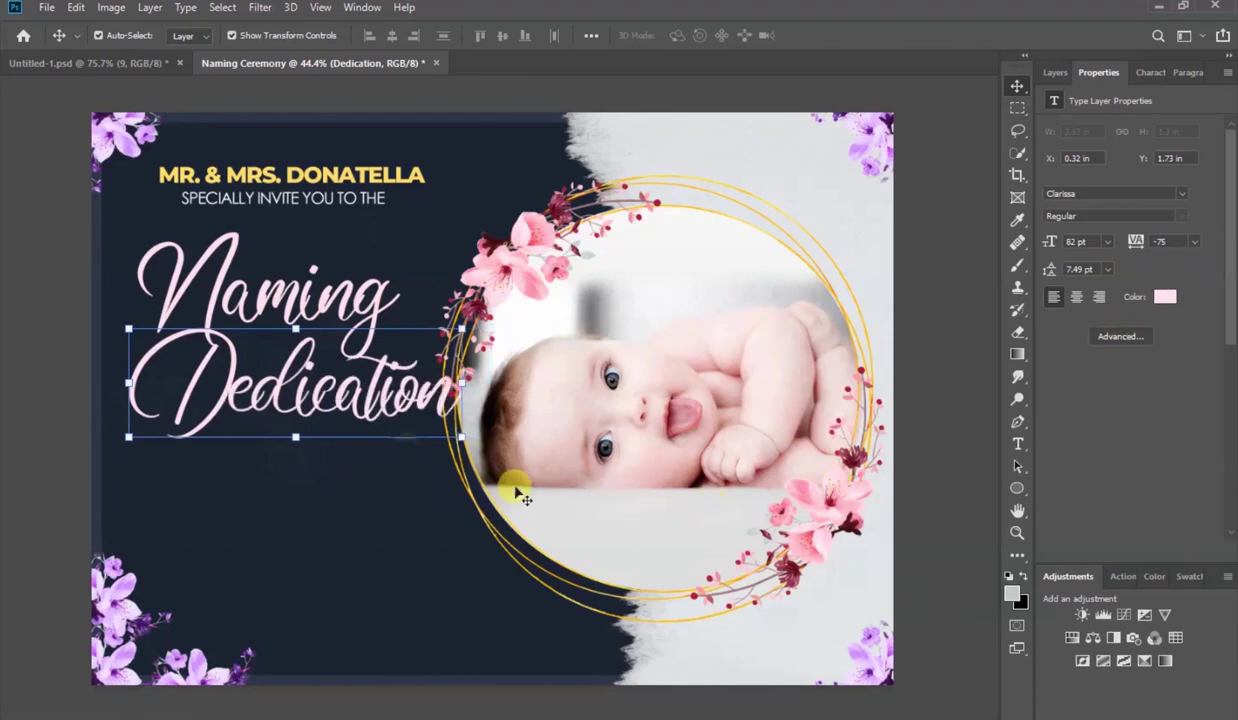
pyautogui.moveTo(368, 405)
pyautogui.mouseDown()
pyautogui.moveTo(353, 397)
pyautogui.moveTo(344, 410)
pyautogui.mouseUp()
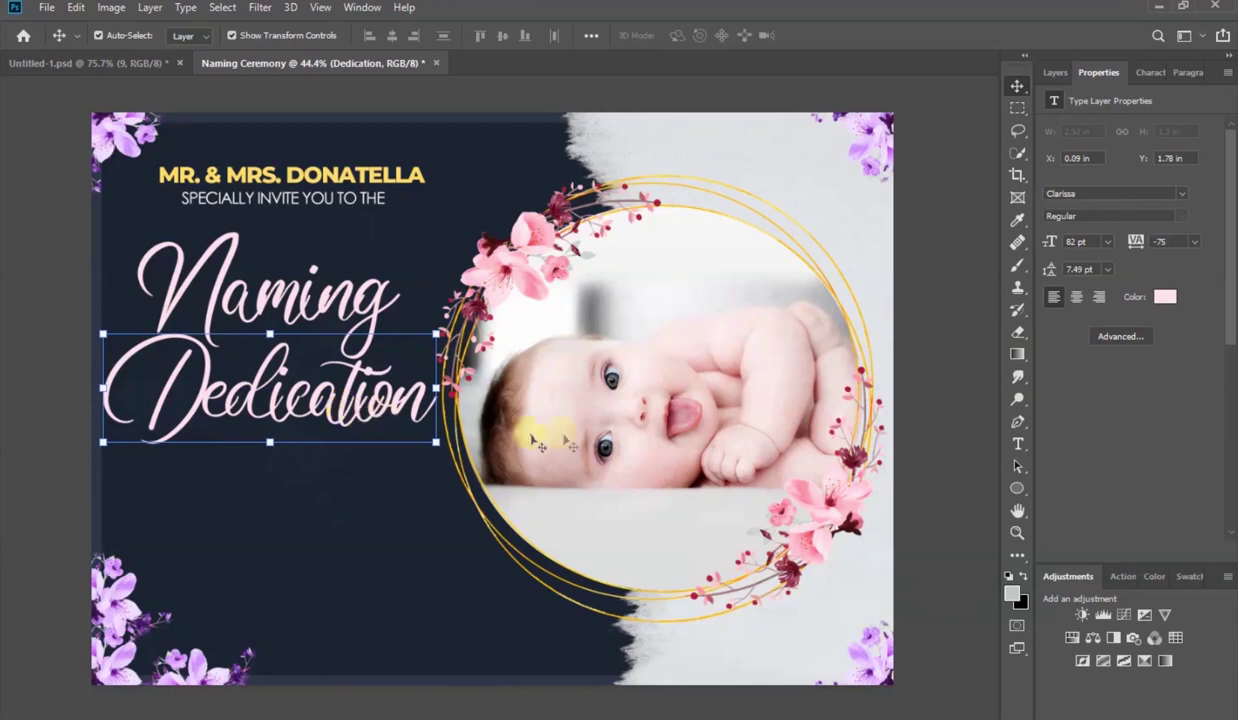
pyautogui.click(940, 342)
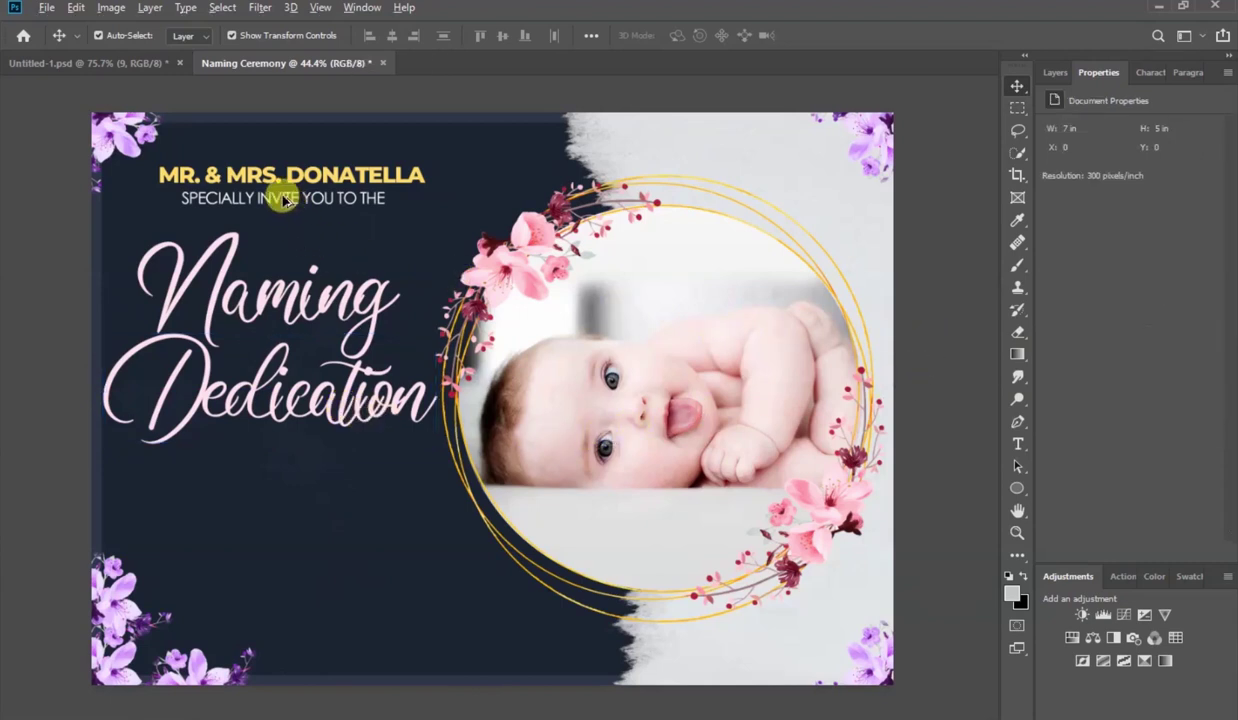
# Copy the invitation line, change its text to &, and set it in Maiandra GD.
pyautogui.moveTo(284, 200); pyautogui.dragTo(350, 229)
pyautogui.doubleClick(411, 227)
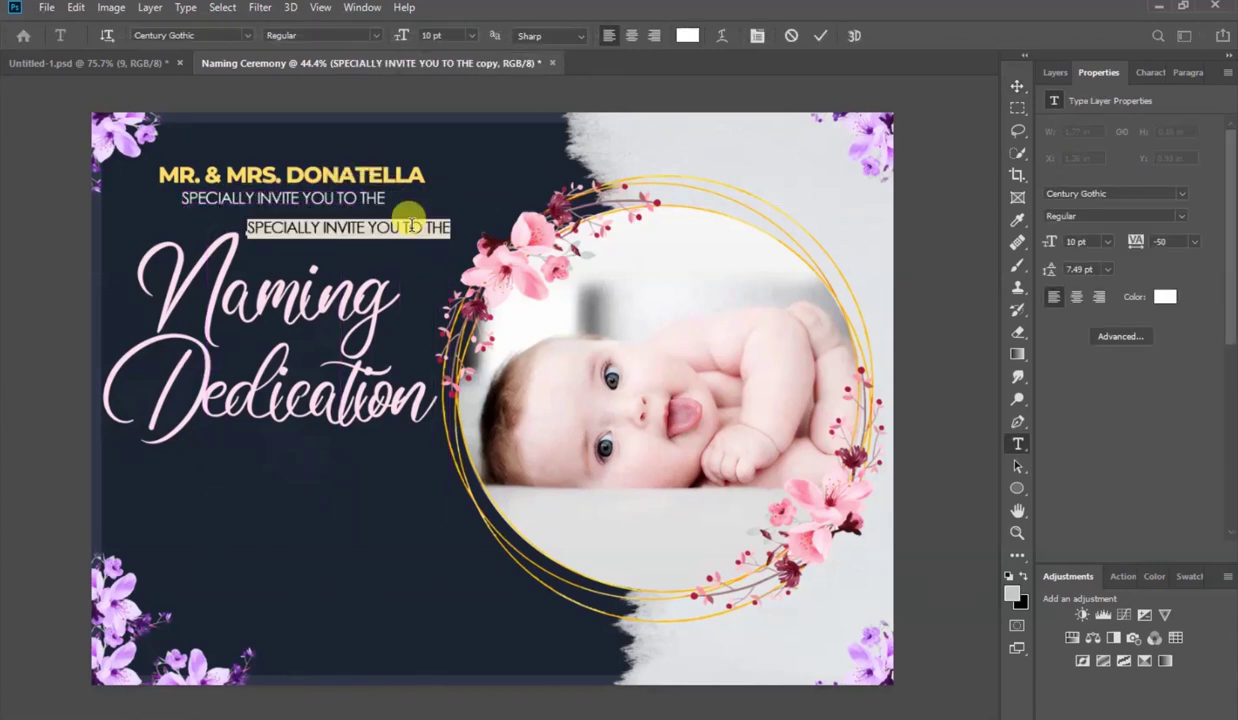
pyautogui.write('&')
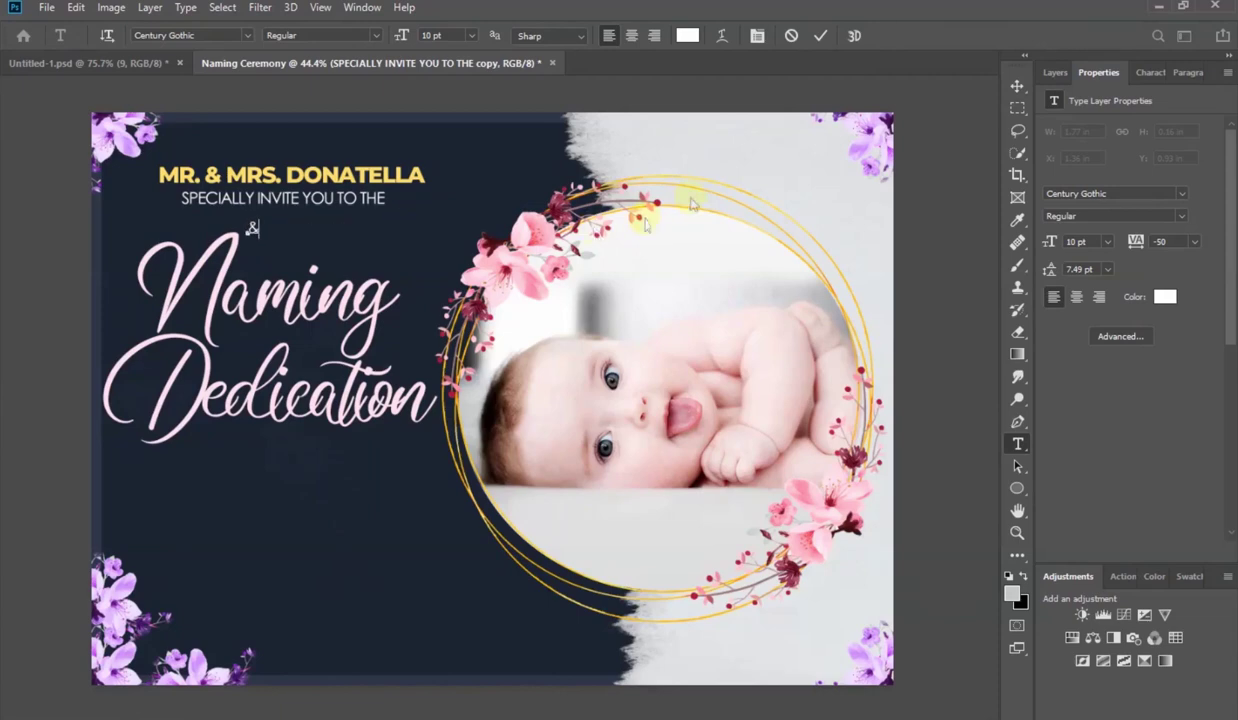
pyautogui.click(822, 40)
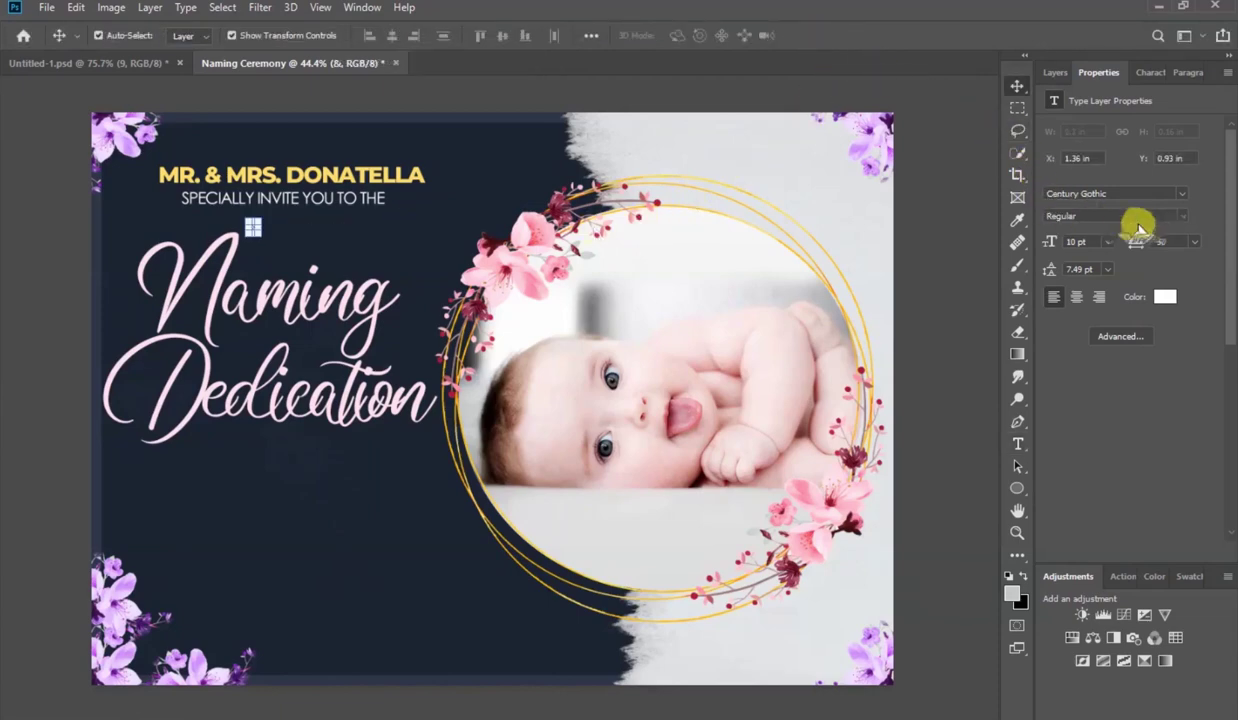
pyautogui.click(1182, 195)
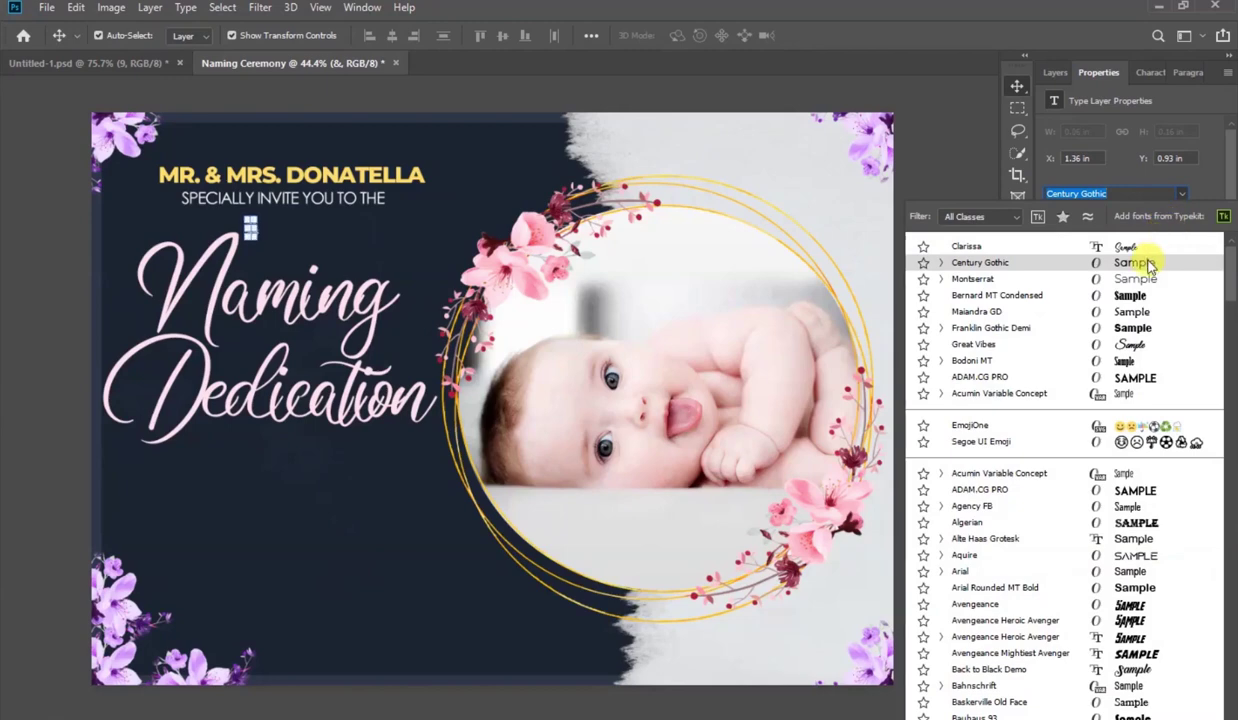
pyautogui.click(1132, 313)
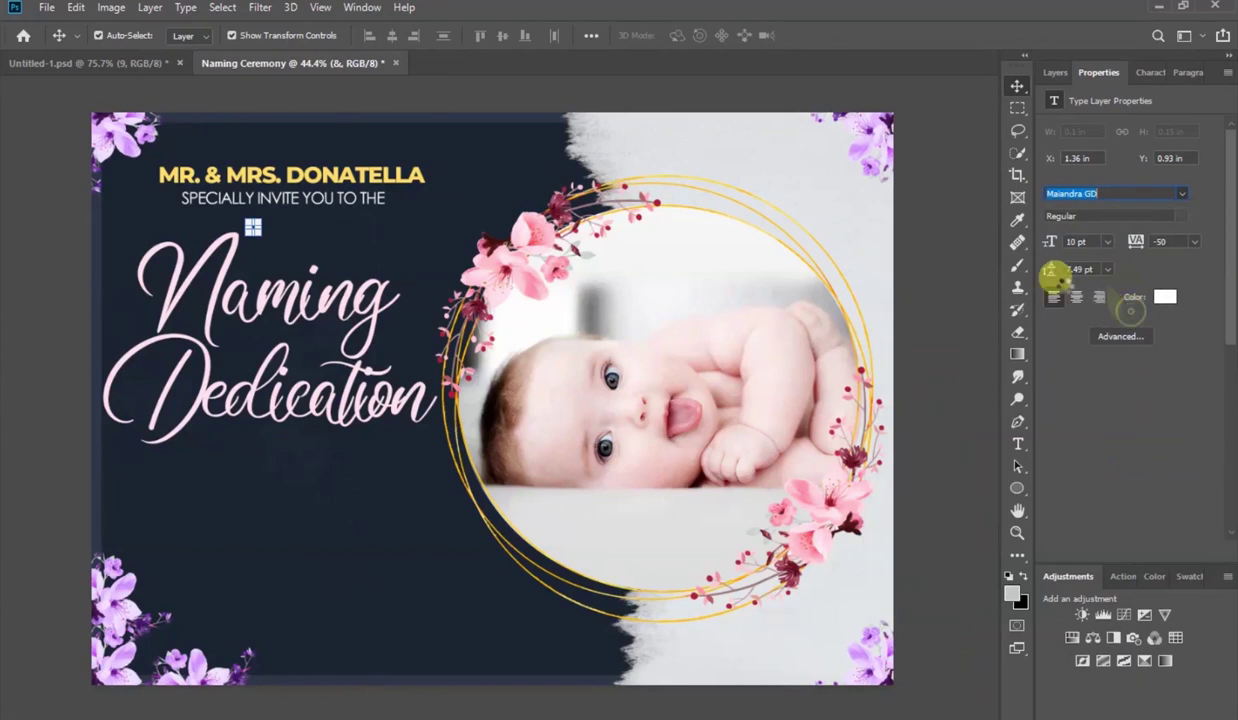
pyautogui.click(957, 219)
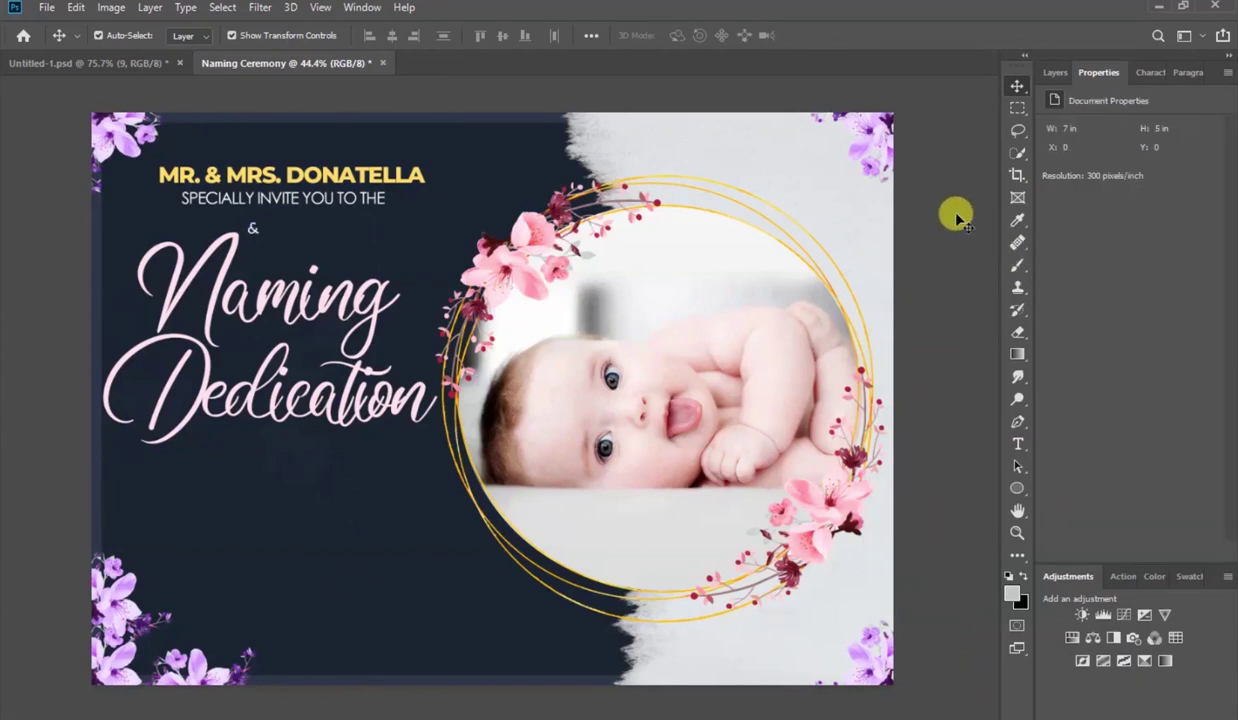
# Bring the ampersand layer to the top and place it between Naming and Dedication.
pyautogui.click(252, 228)
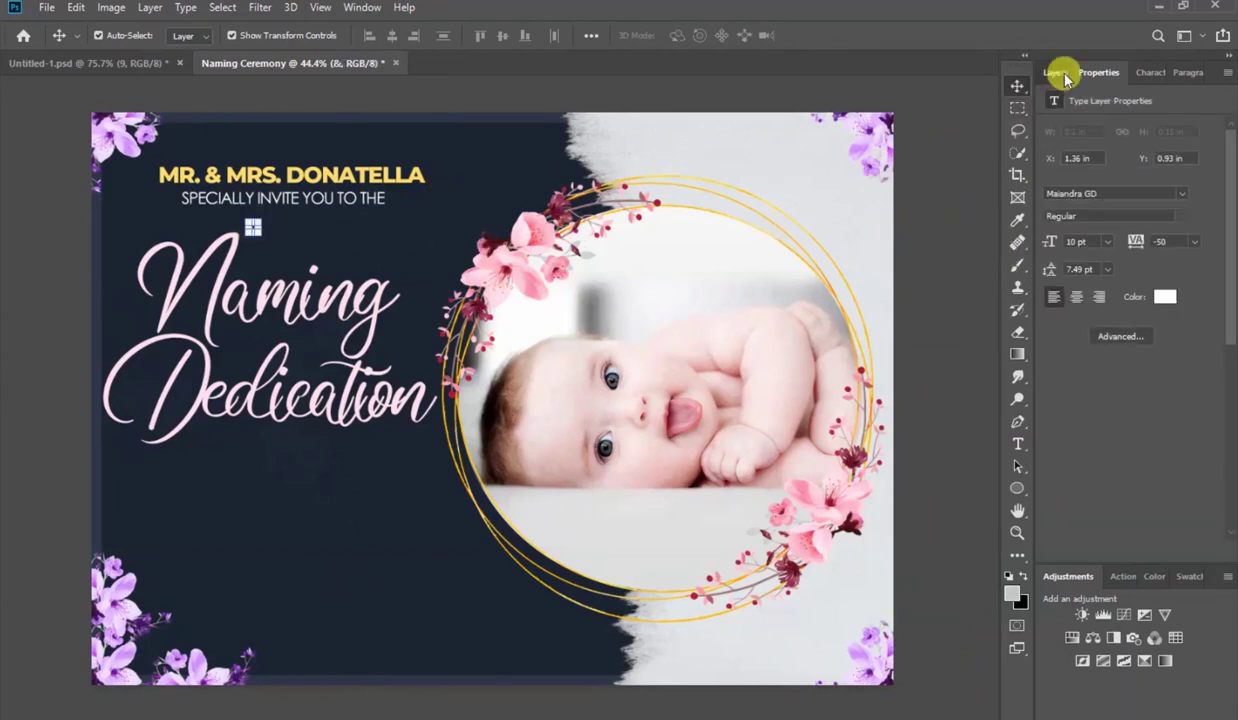
pyautogui.click(1058, 72)
pyautogui.moveTo(1145, 249); pyautogui.dragTo(1125, 176)
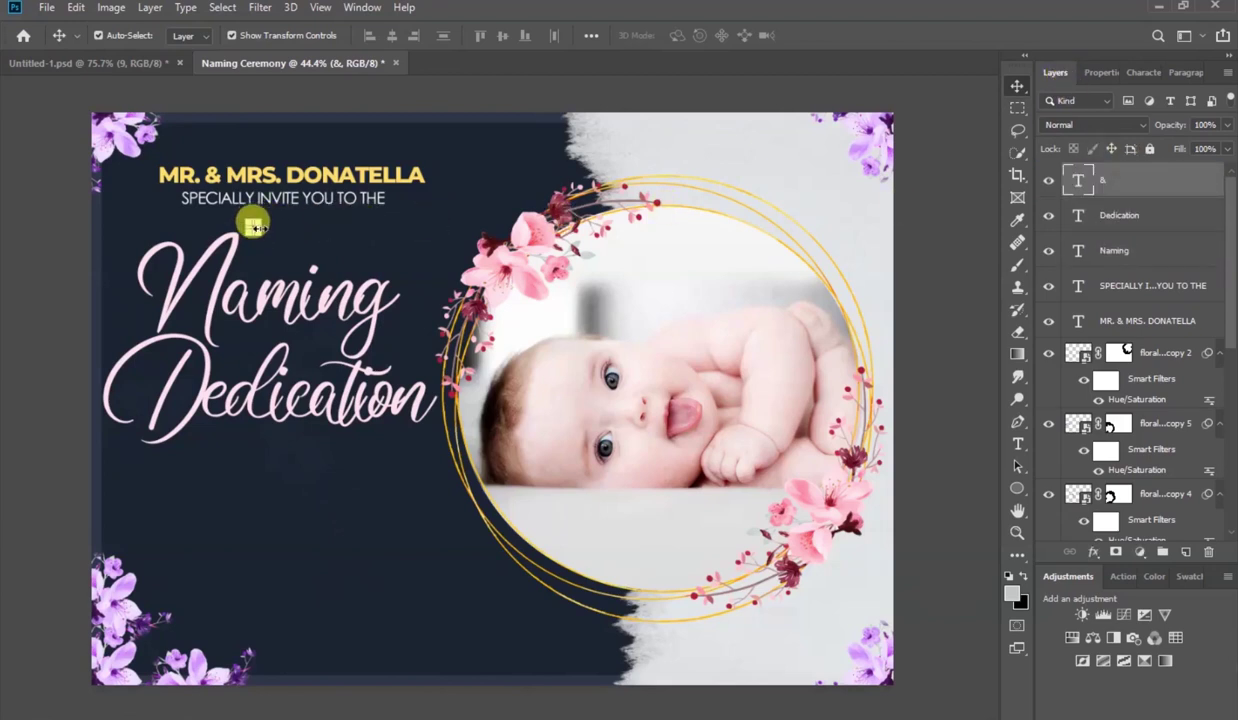
pyautogui.hotkey('ctrl', 't')
pyautogui.click(825, 35)
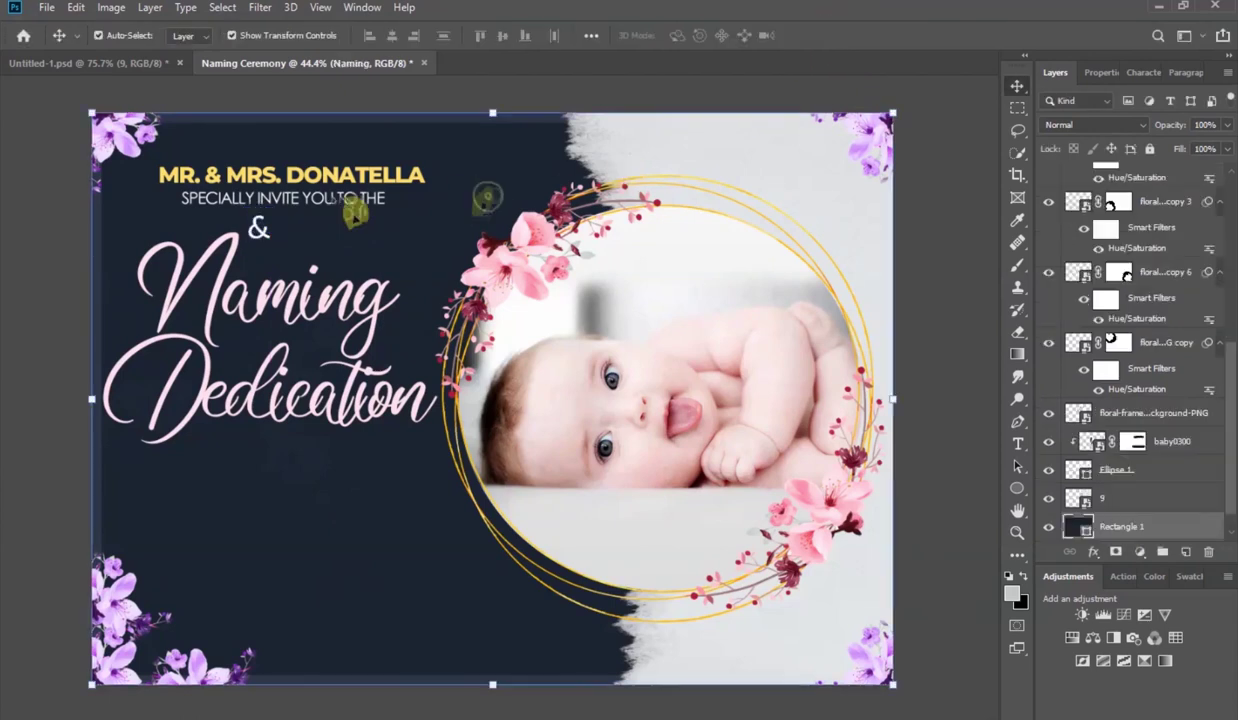
pyautogui.moveTo(255, 225); pyautogui.dragTo(312, 340)
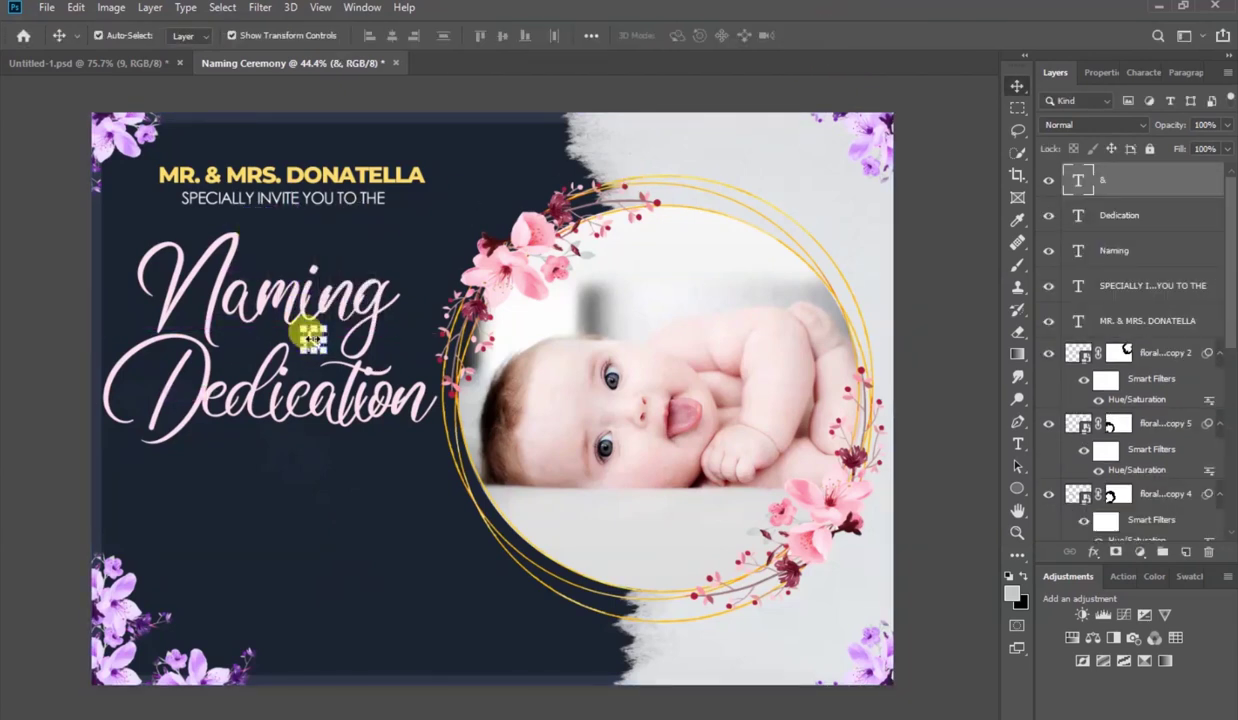
pyautogui.click(306, 198)
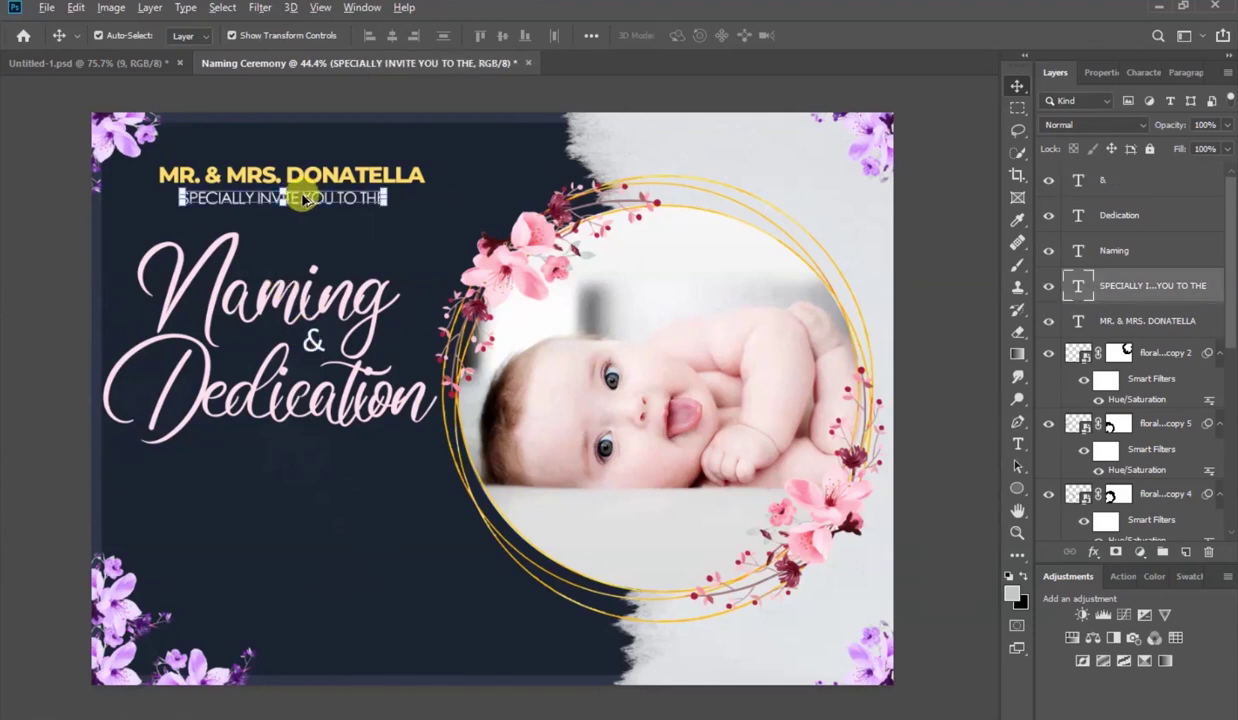
# Copy the invitation line below Dedication and retype it as CEREMONY OF OUR THEIR SON.
pyautogui.moveTo(303, 198); pyautogui.dragTo(312, 445)
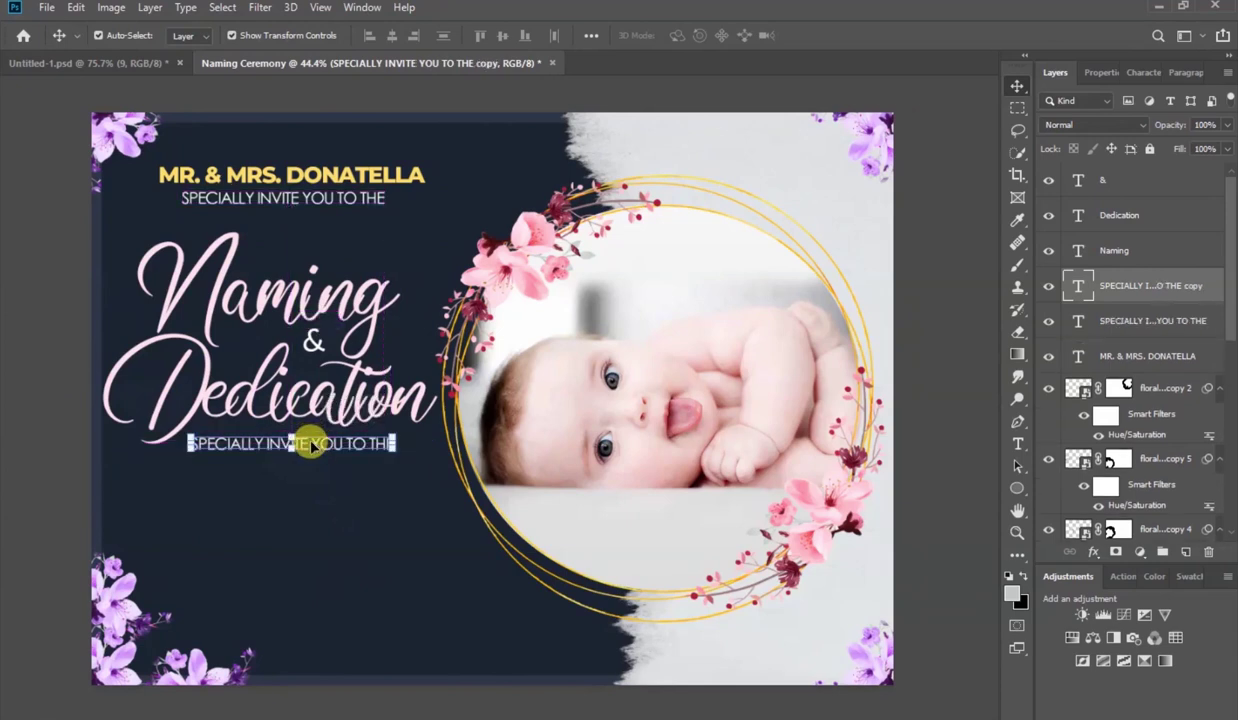
pyautogui.doubleClick(283, 443)
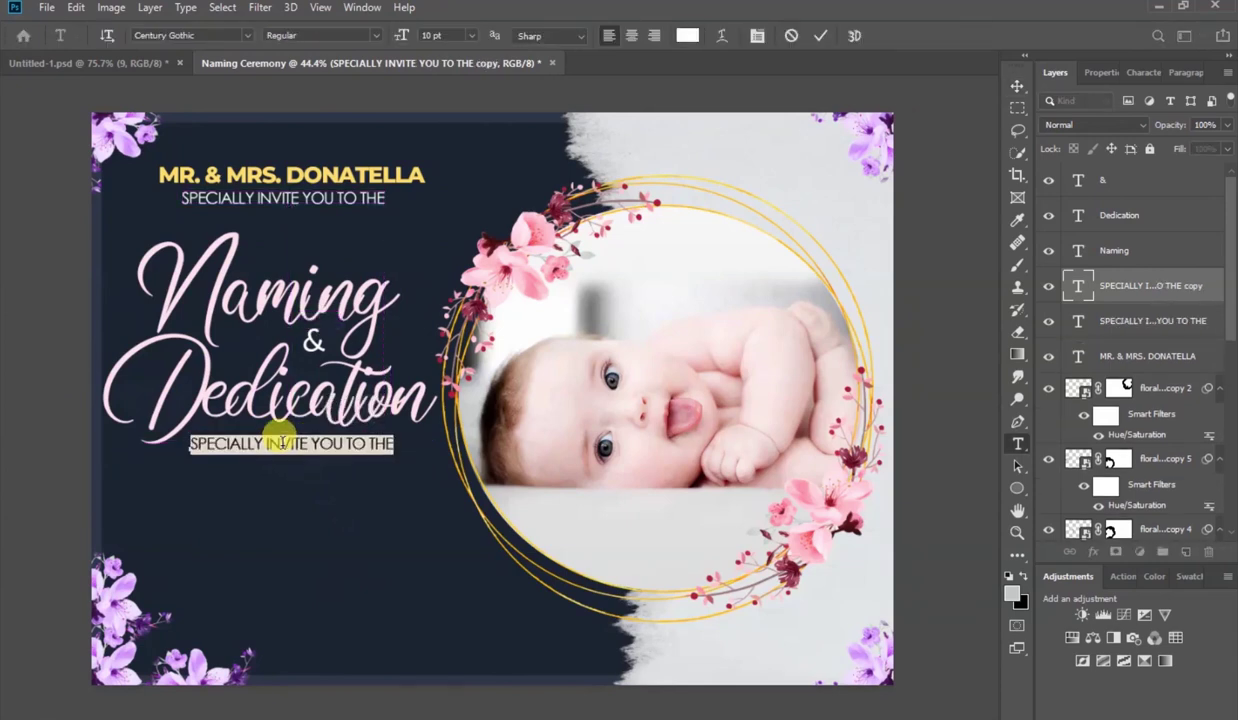
pyautogui.press('BackSpace')
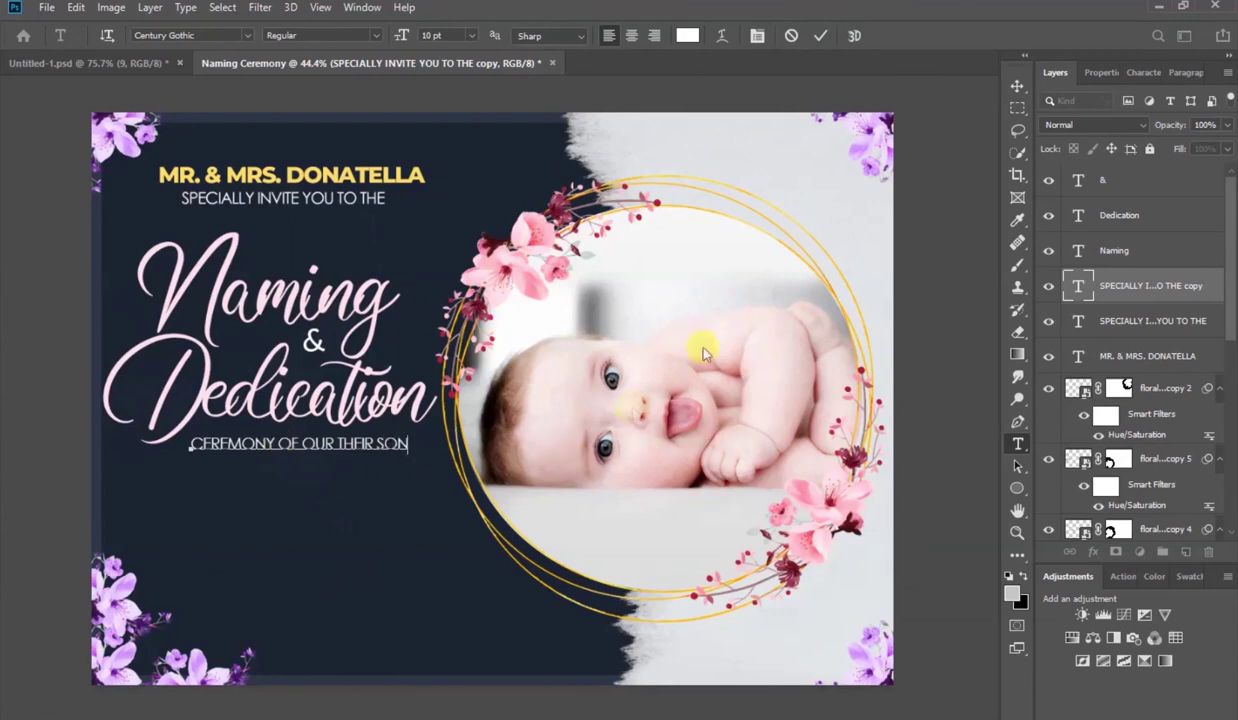
pyautogui.click(820, 35)
pyautogui.press('v')
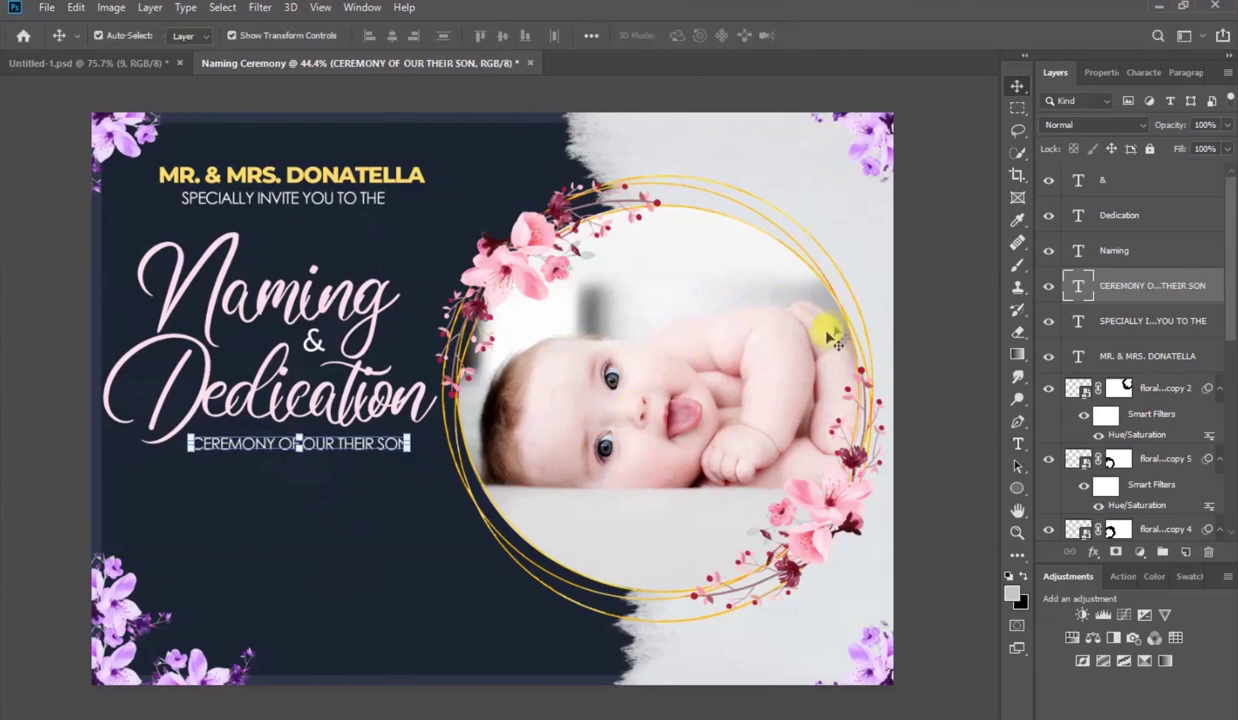
pyautogui.press('Down')
pyautogui.press('Down')
pyautogui.press('Down')
pyautogui.press('Down')
pyautogui.press('Down')
pyautogui.press('Down')
pyautogui.press('Down')
# Colour the ceremony line with the yellow sampled from the DONATELLA heading.
pyautogui.click(1102, 73)
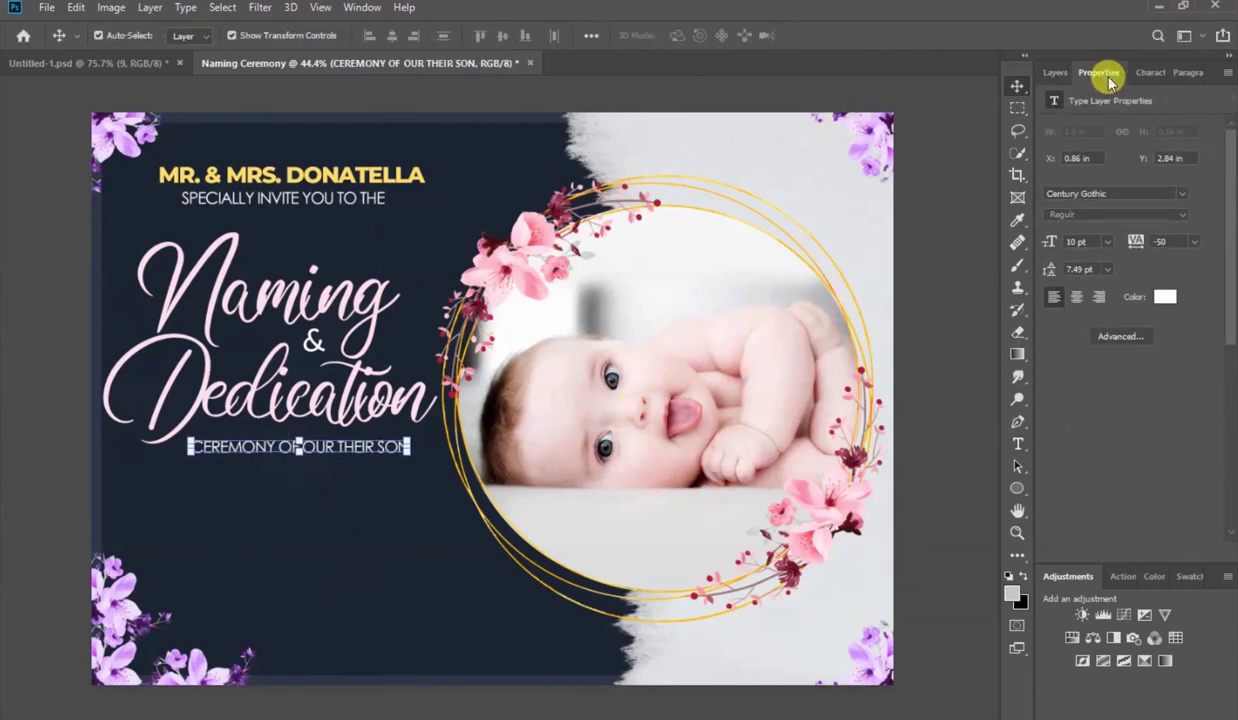
pyautogui.click(1163, 296)
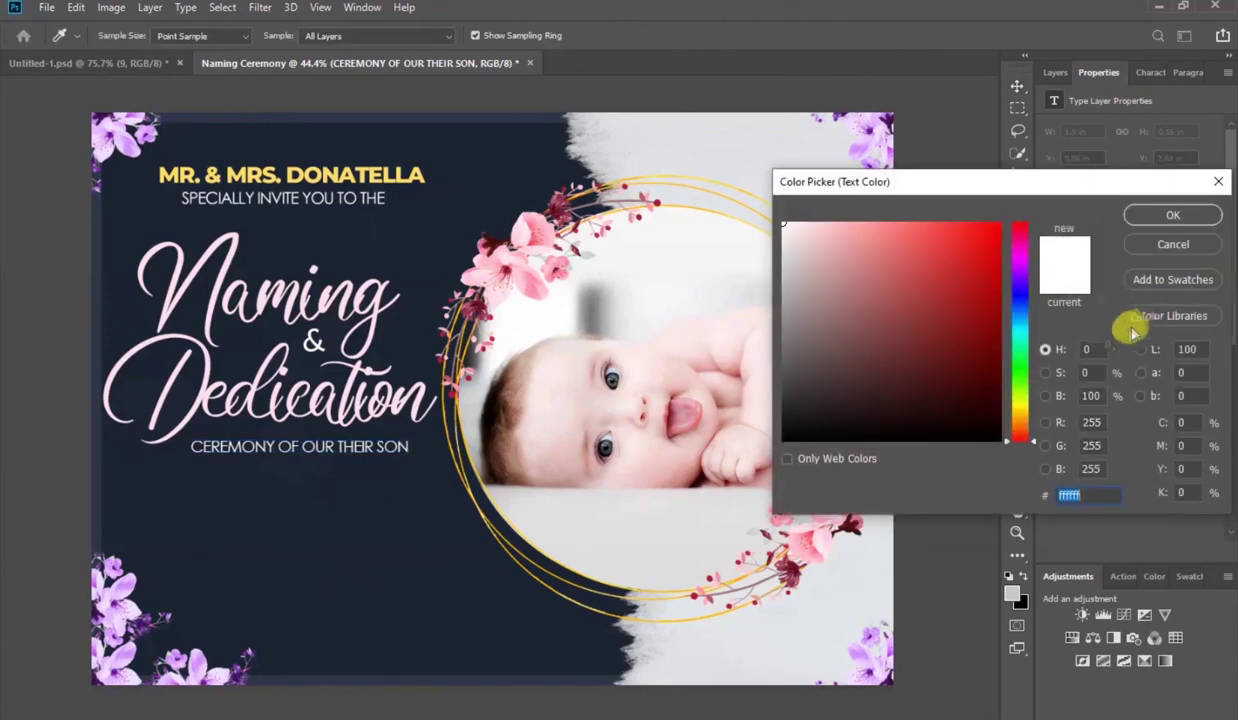
pyautogui.click(368, 172)
pyautogui.click(1140, 216)
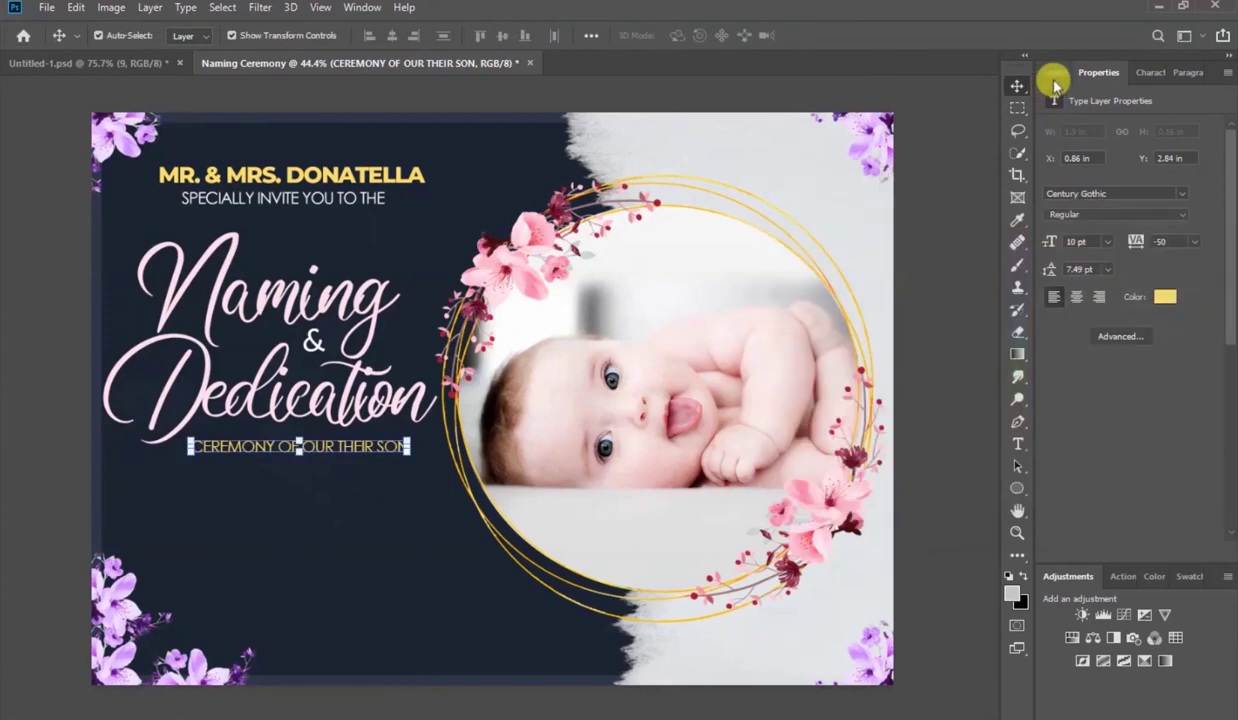
pyautogui.click(1057, 75)
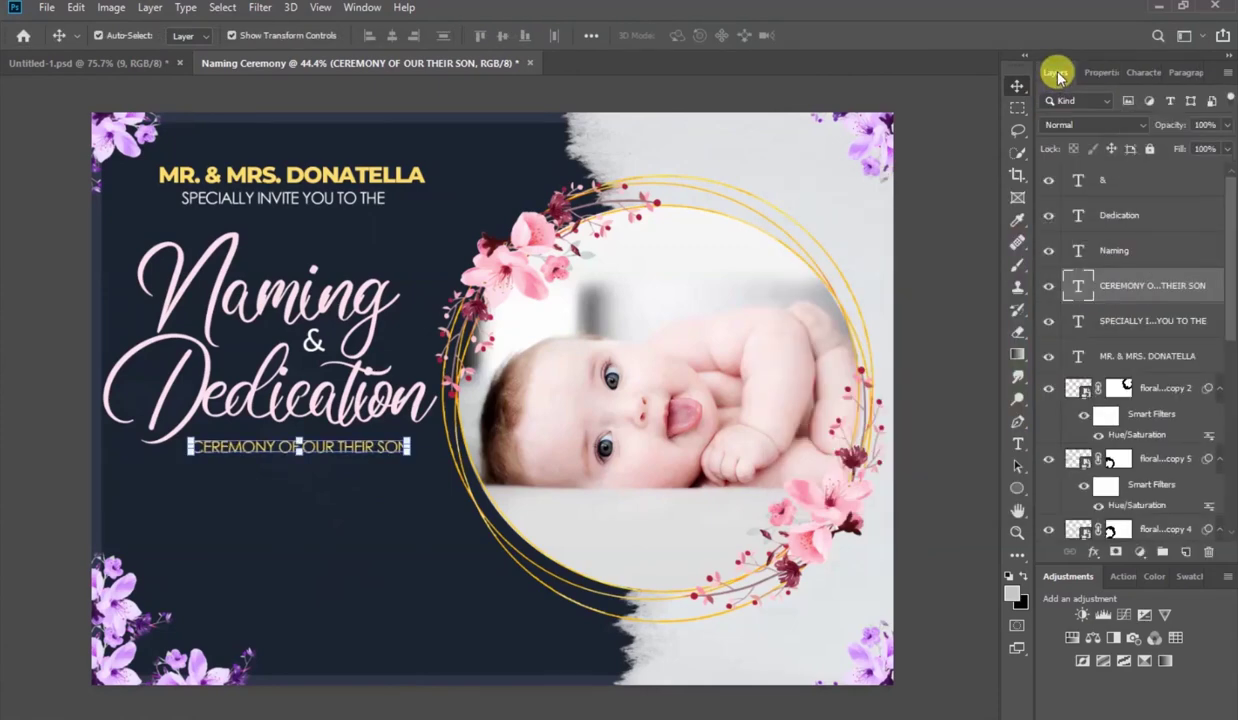
# Add a new 15 text layer below the ceremony line on the navy side.
pyautogui.click(941, 440)
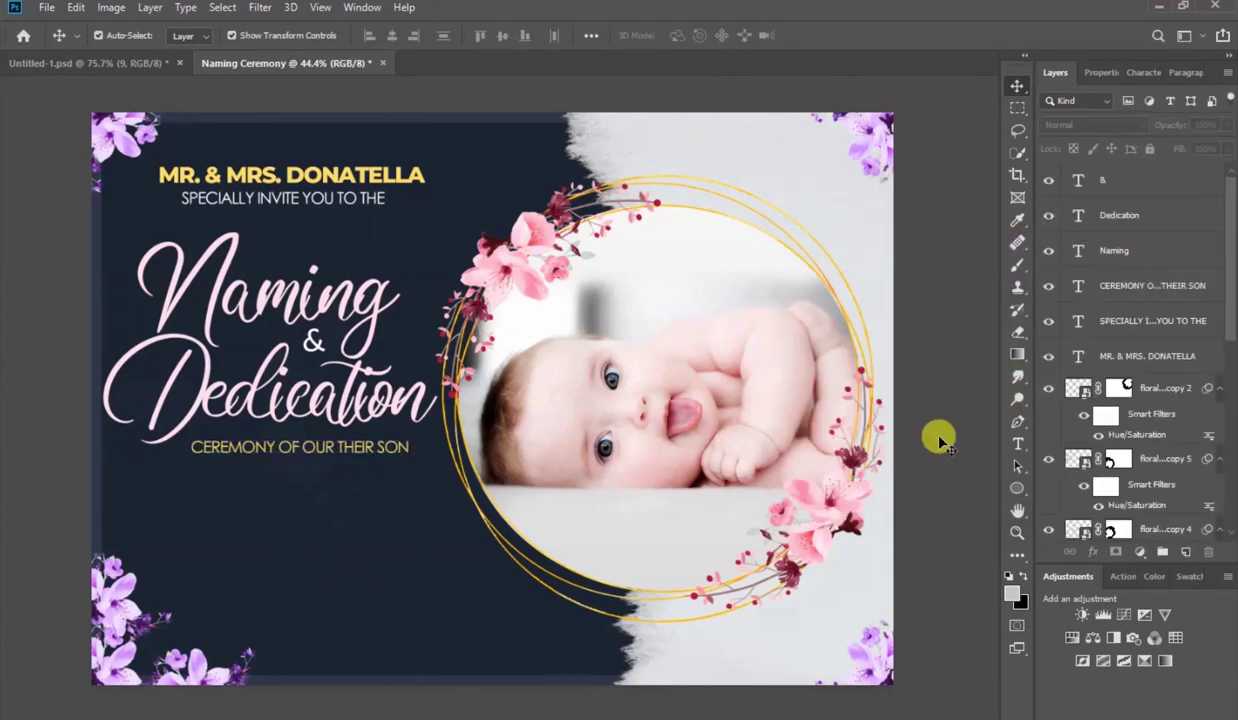
pyautogui.click(1017, 443)
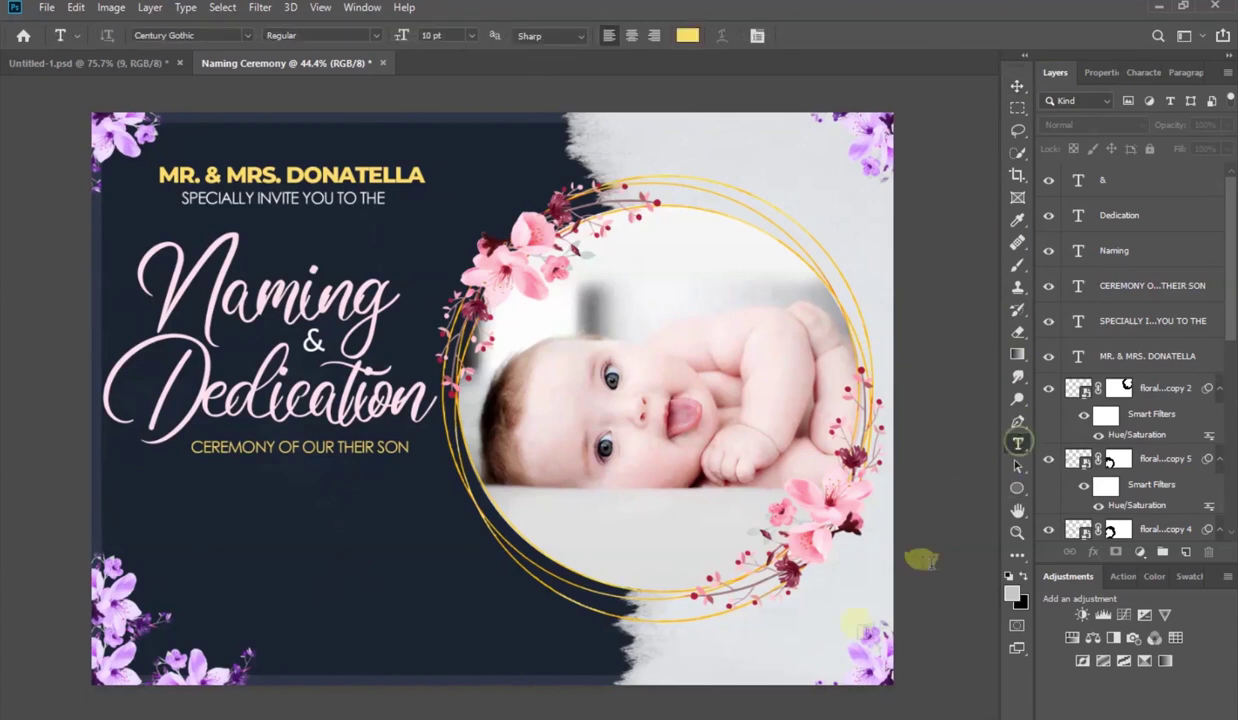
pyautogui.click(291, 537)
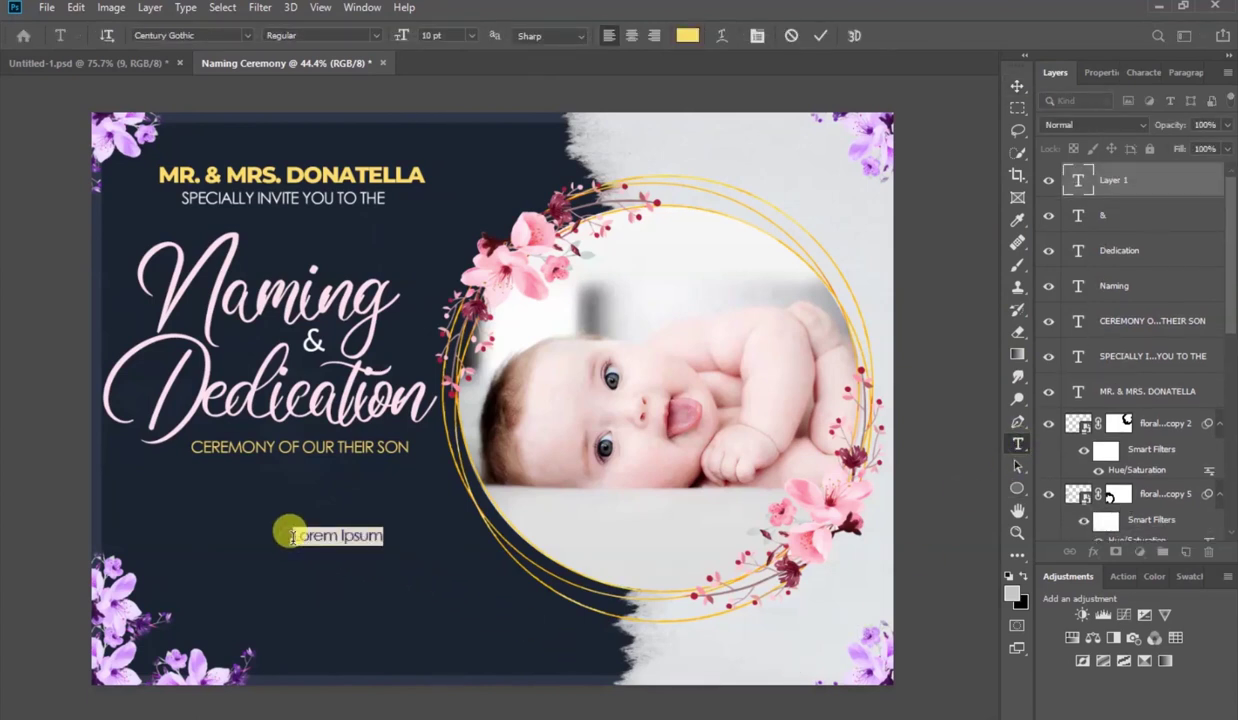
pyautogui.write('S')
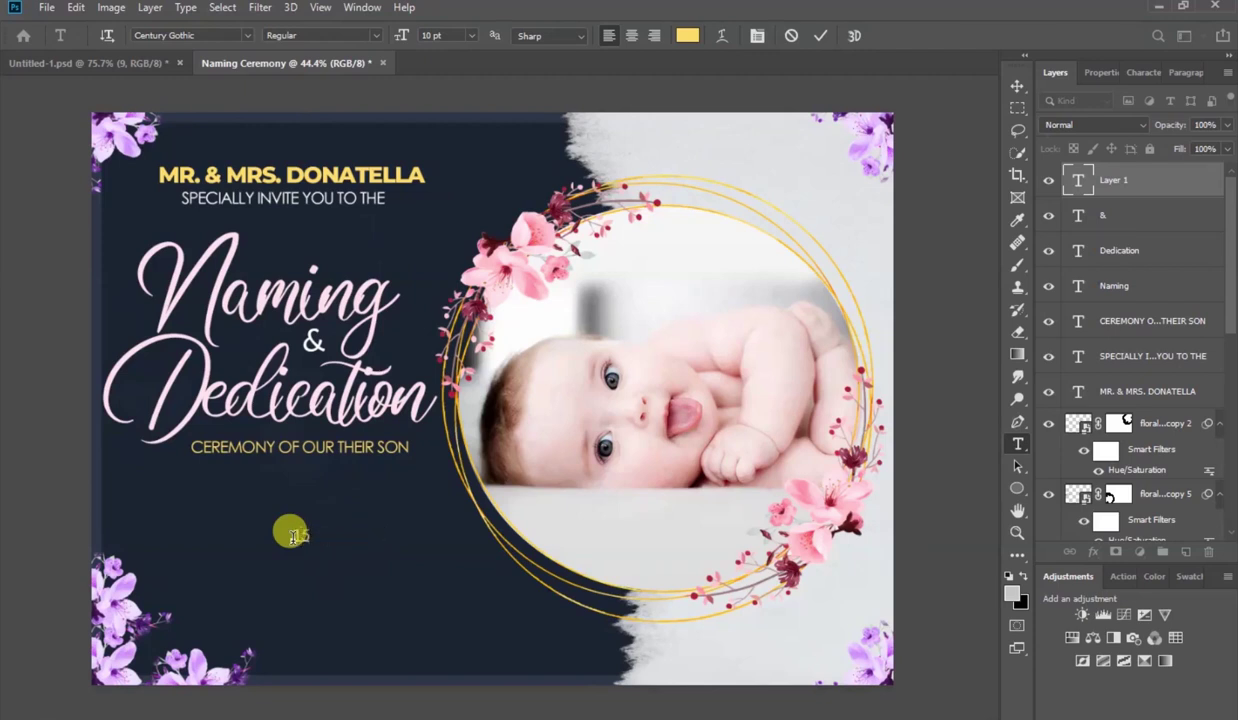
pyautogui.click(819, 37)
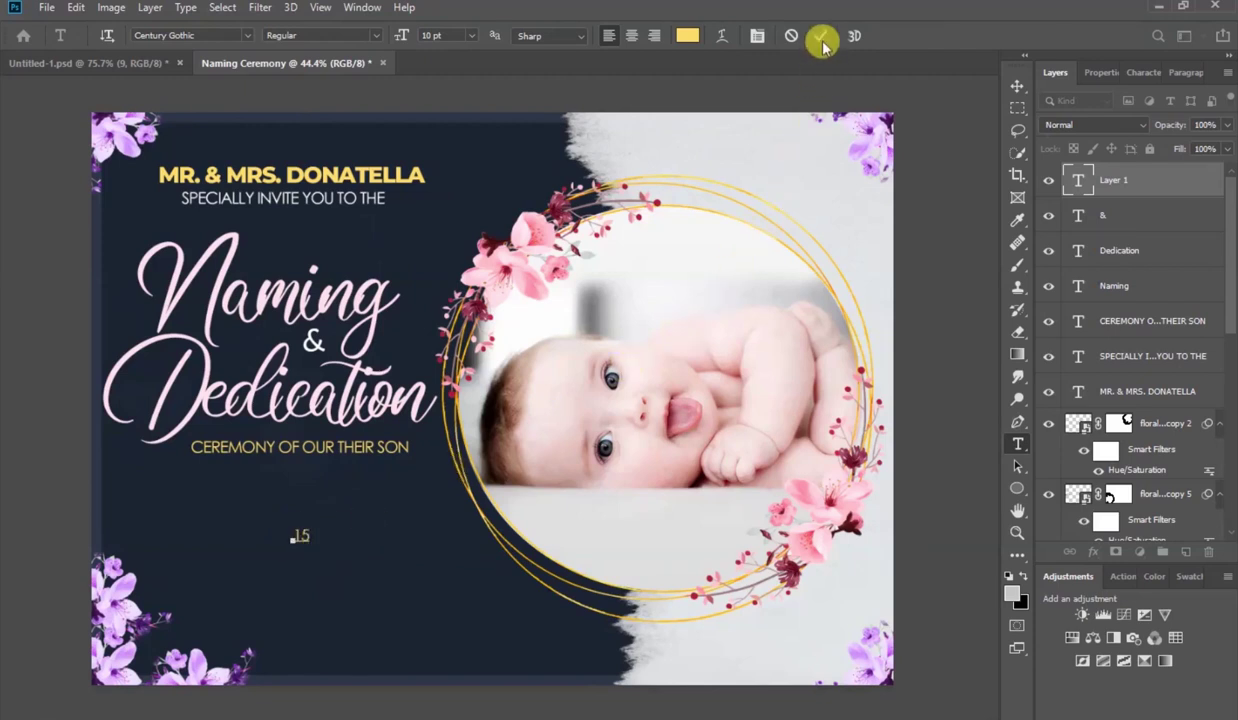
# Make the 15 text white.
pyautogui.click(1018, 88)
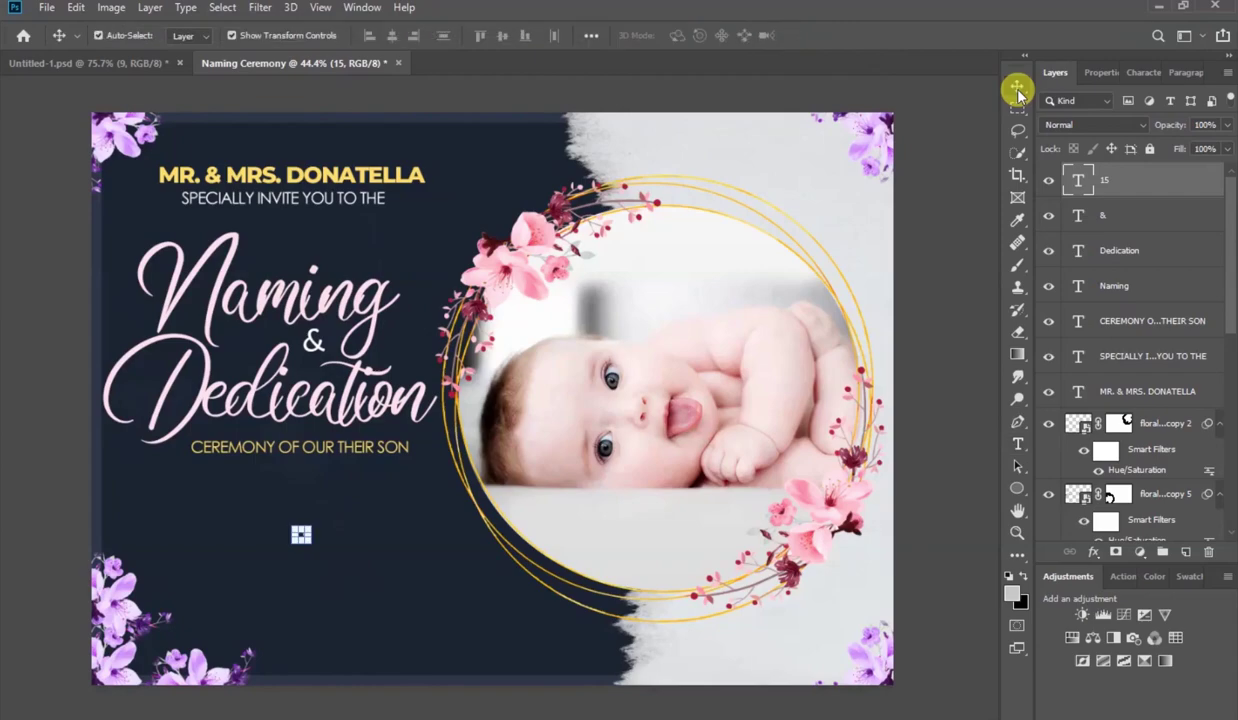
pyautogui.click(1100, 73)
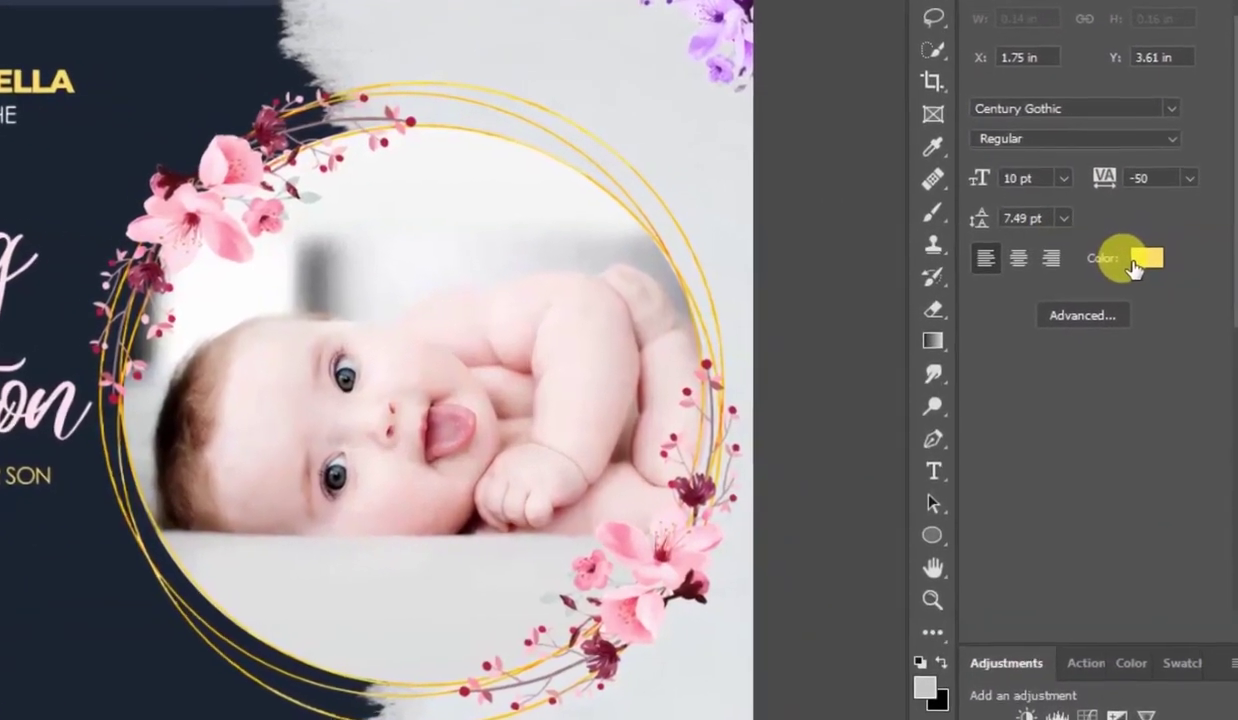
pyautogui.click(1165, 296)
pyautogui.moveTo(561, 141); pyautogui.dragTo(467, 92)
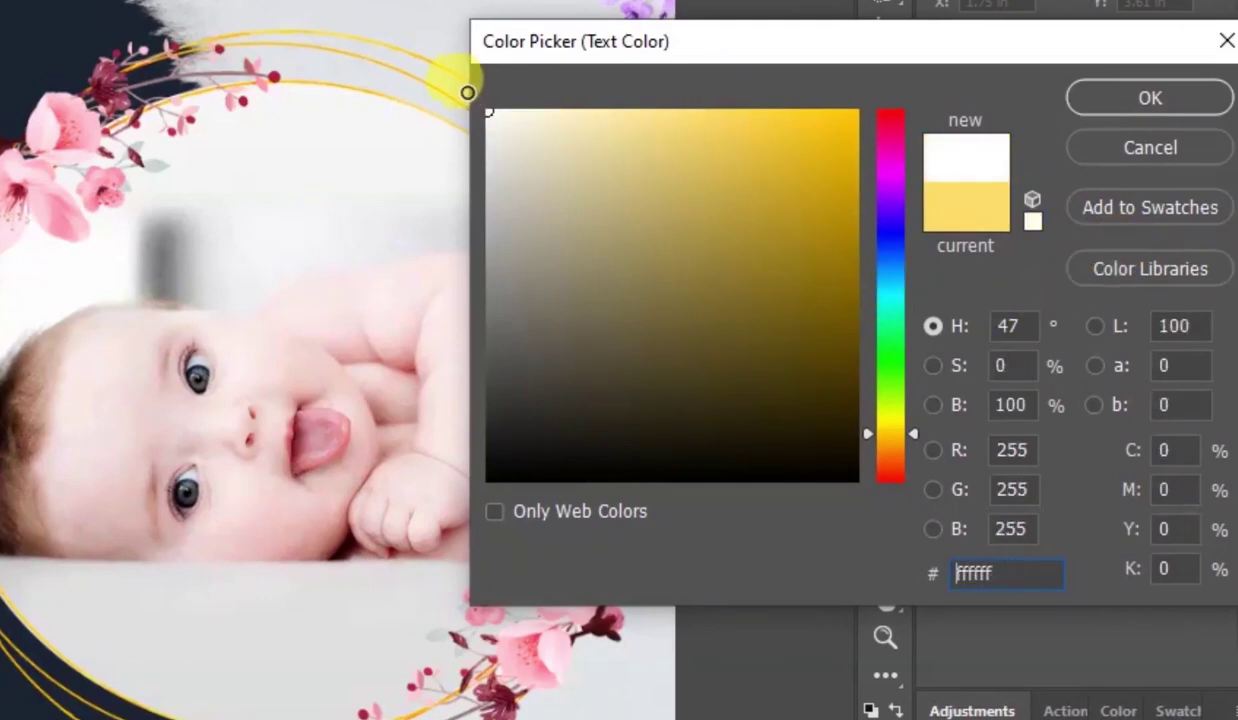
pyautogui.click(1100, 100)
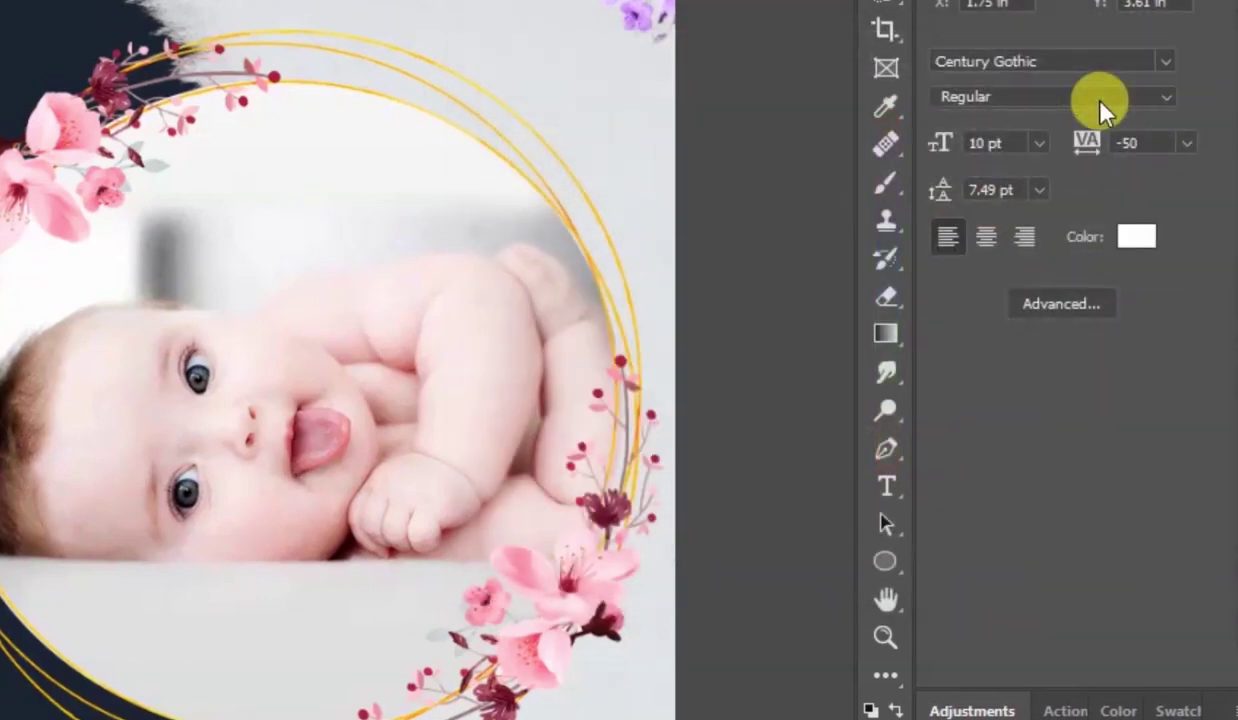
# Set the 15 in Bernard MT Condensed at 30 pt.
pyautogui.click(1040, 143)
pyautogui.click(1015, 404)
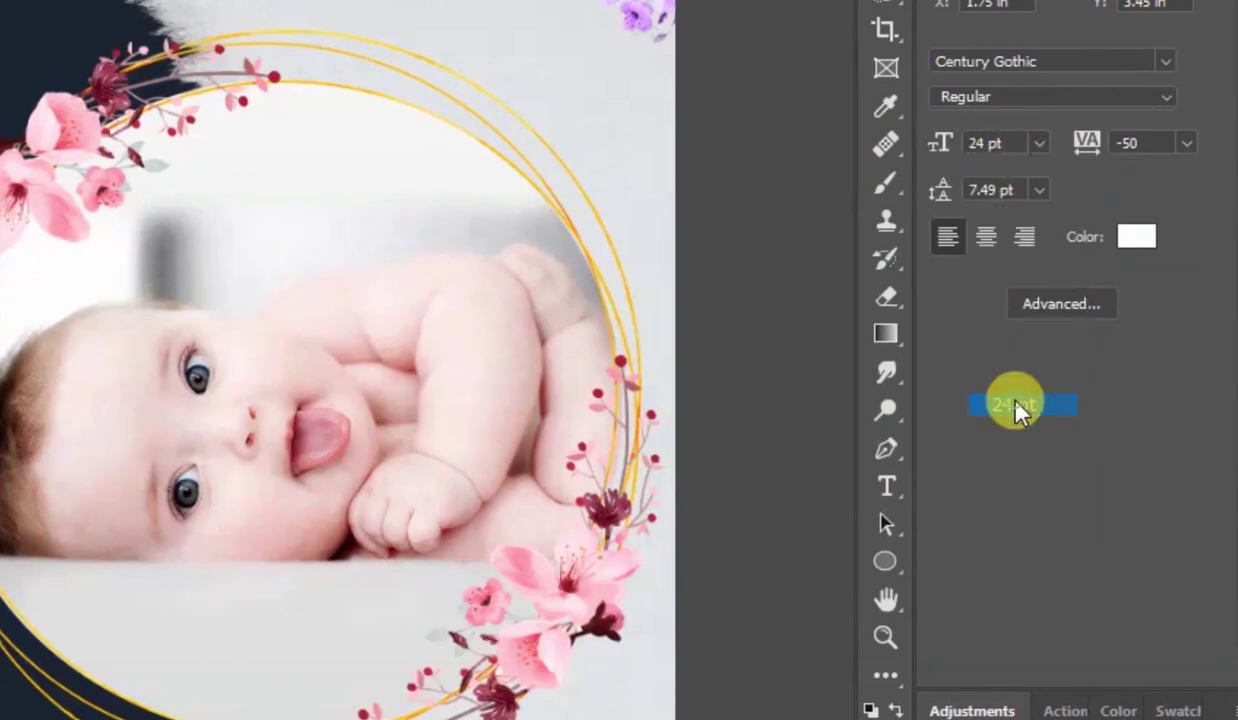
pyautogui.click(1165, 62)
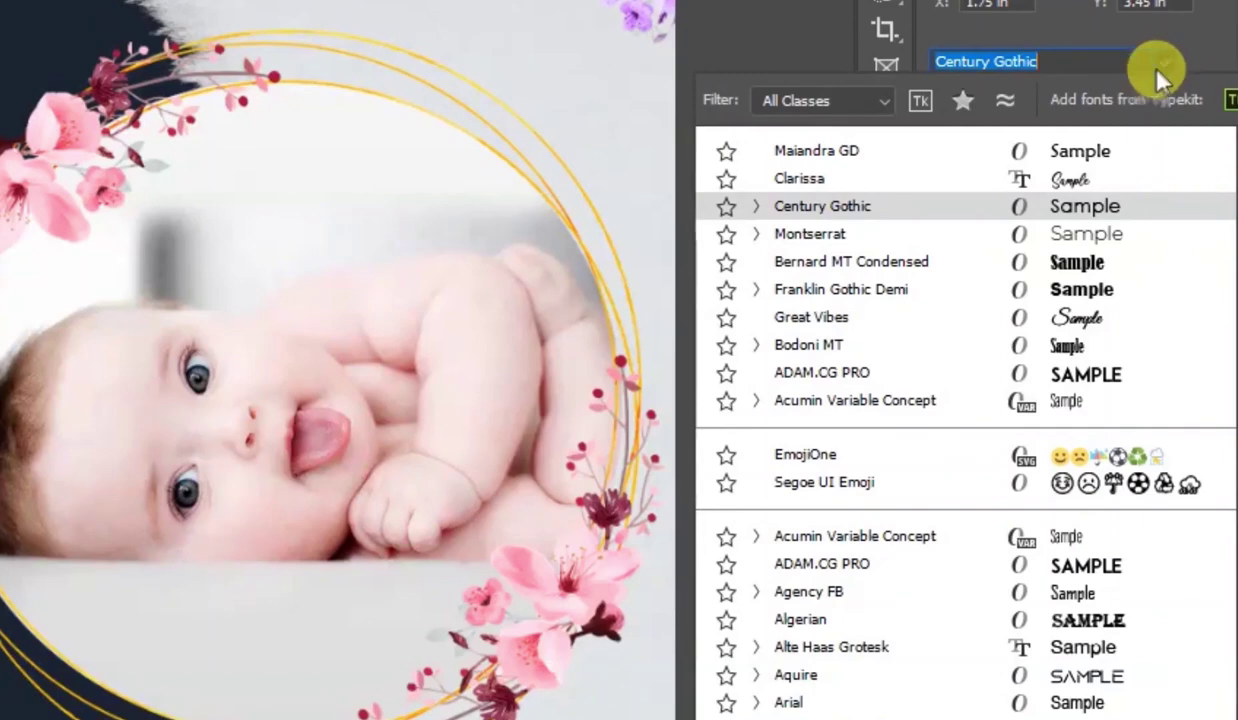
pyautogui.click(891, 260)
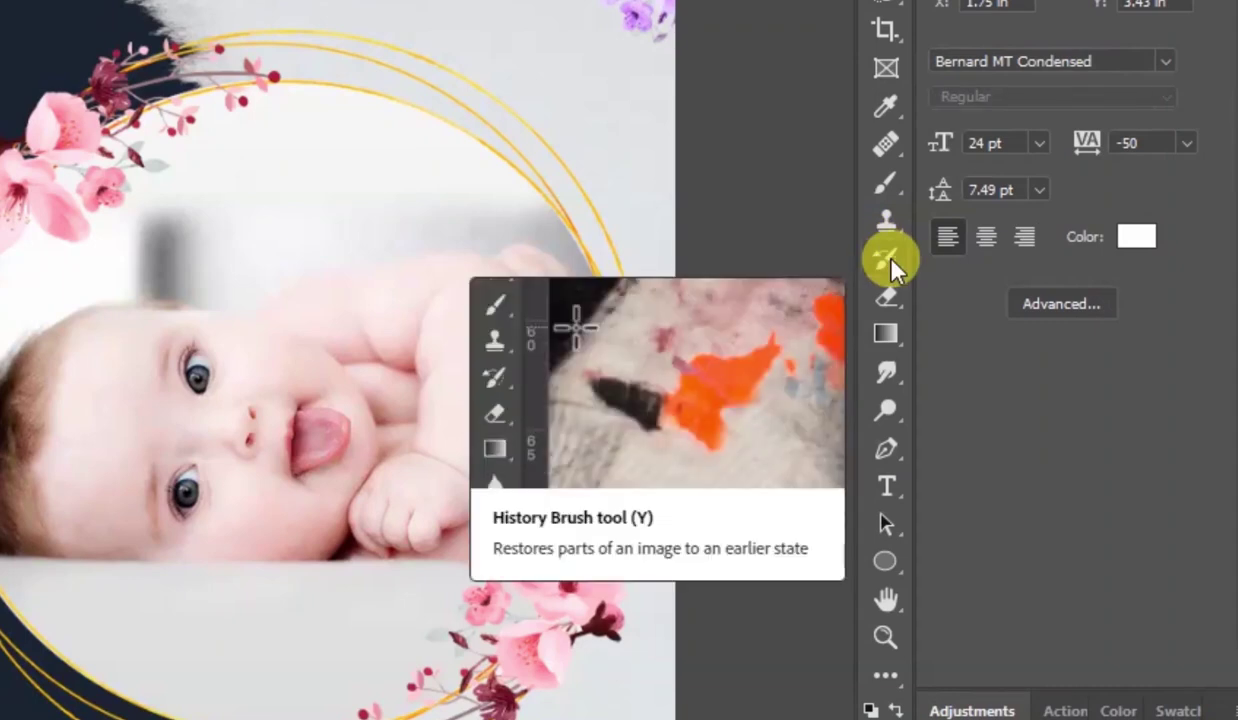
pyautogui.click(1040, 145)
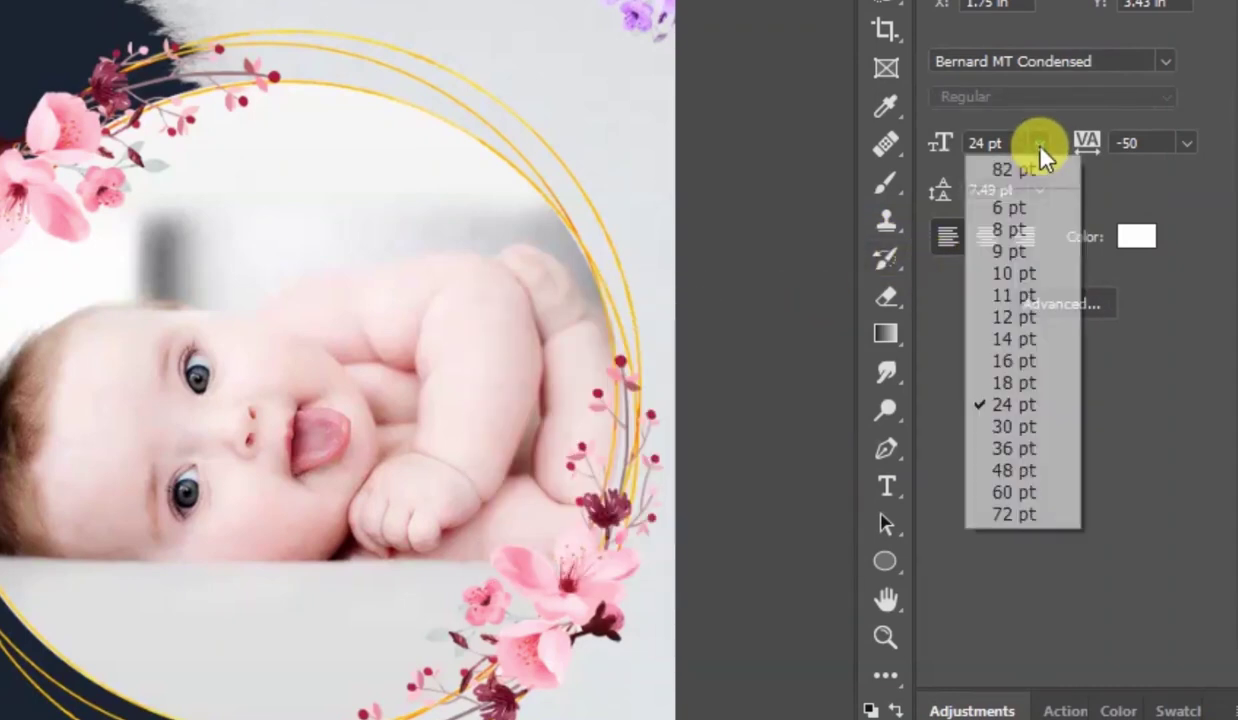
pyautogui.click(1015, 428)
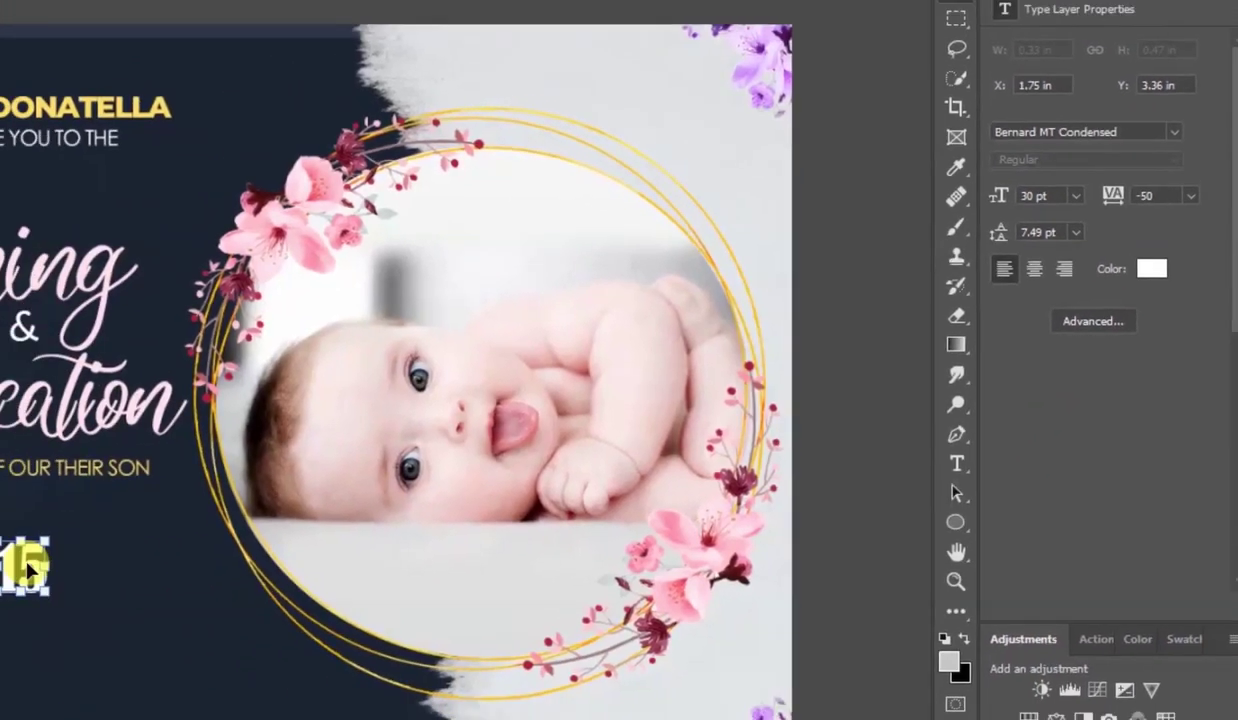
# Scale the 15 up about a third, reposition it, and tighten tracking to -100.
pyautogui.moveTo(30, 570); pyautogui.dragTo(2, 580)
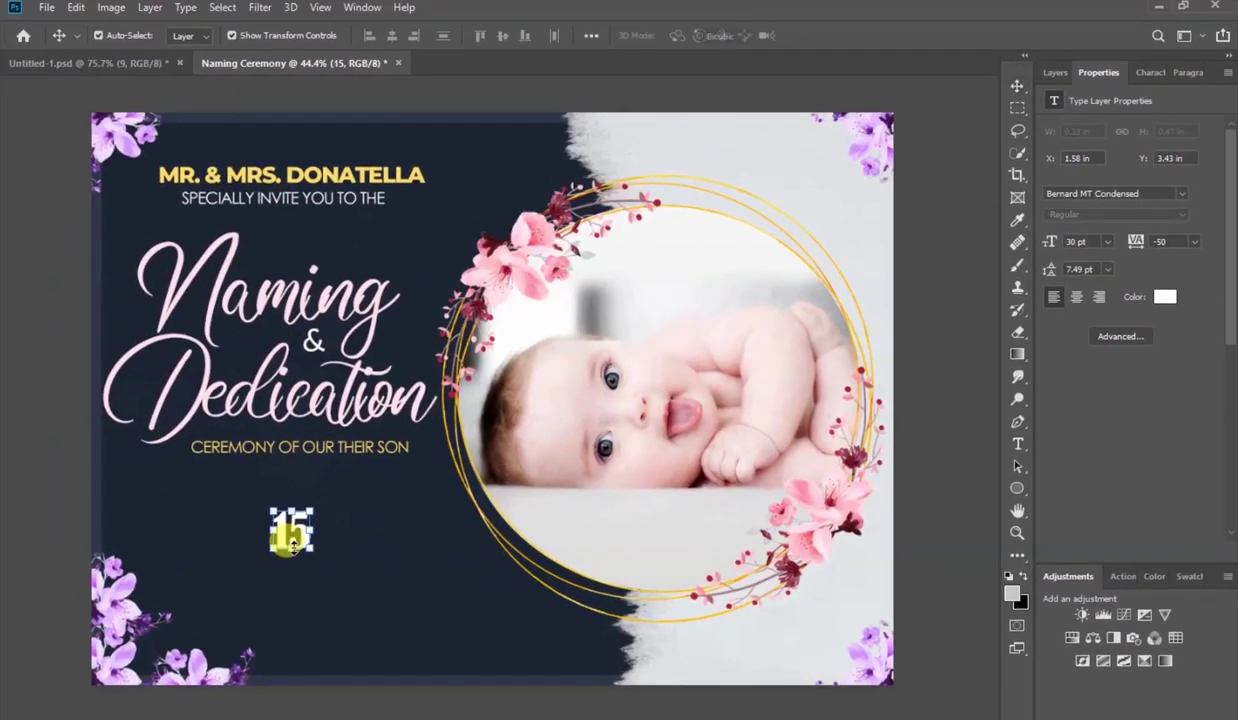
pyautogui.hotkey('ctrl', 't')
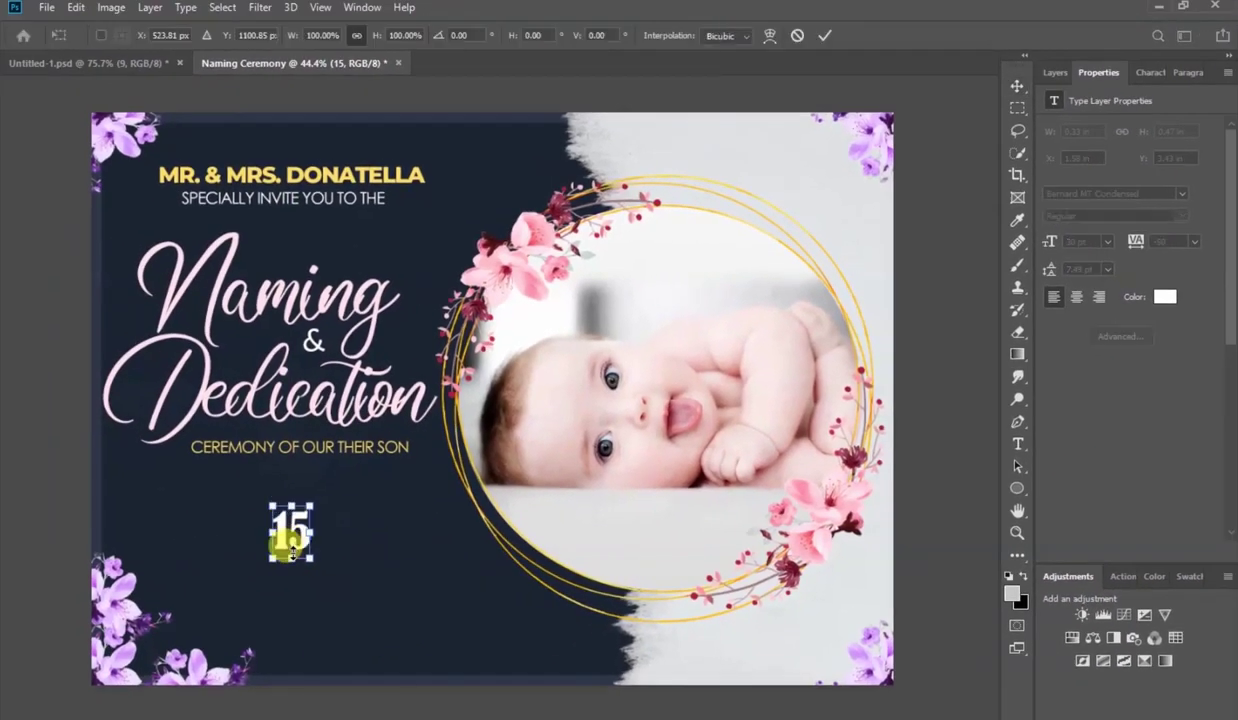
pyautogui.moveTo(289, 559)
pyautogui.mouseDown()
pyautogui.moveTo(279, 549)
pyautogui.moveTo(289, 580)
pyautogui.mouseUp()
pyautogui.click(824, 35)
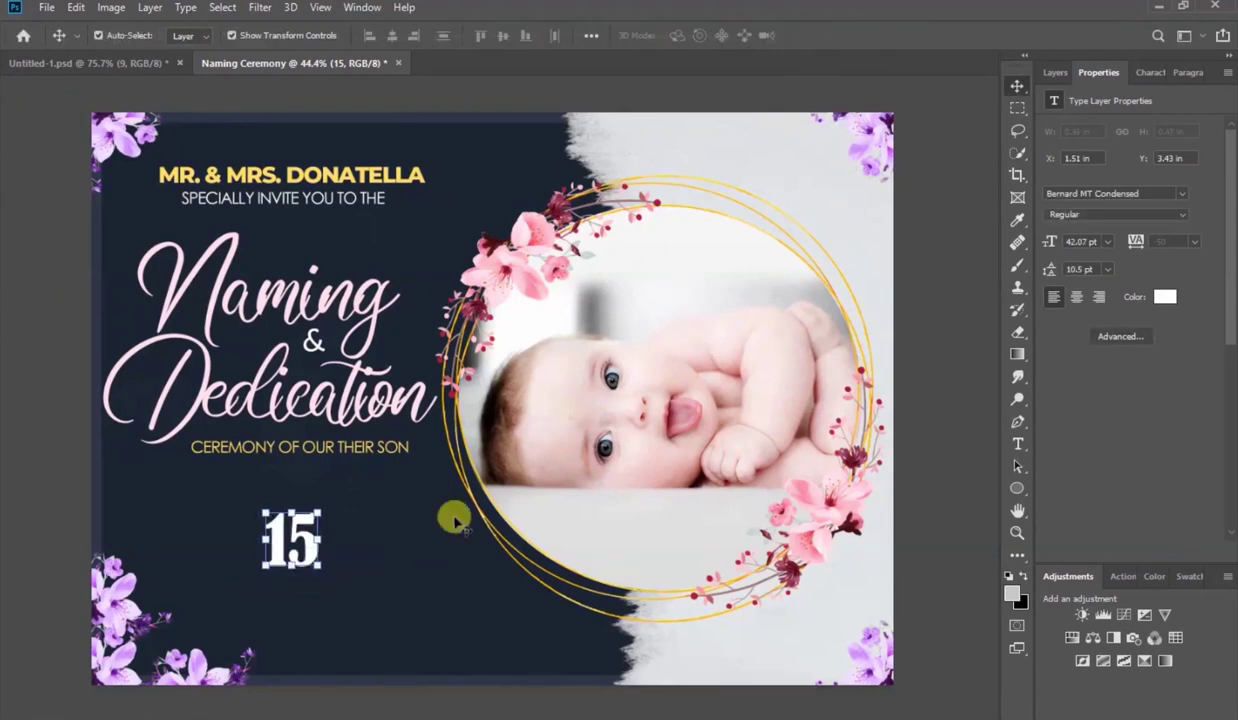
pyautogui.moveTo(287, 544); pyautogui.dragTo(290, 539)
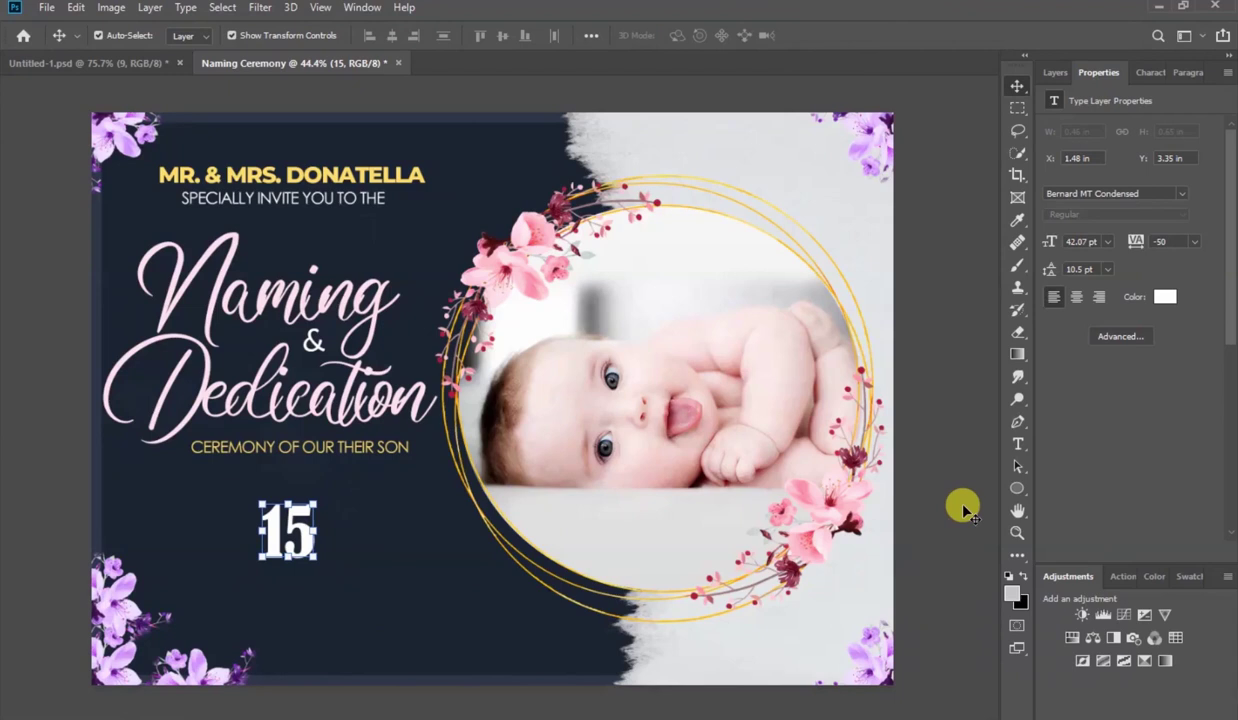
pyautogui.click(1196, 242)
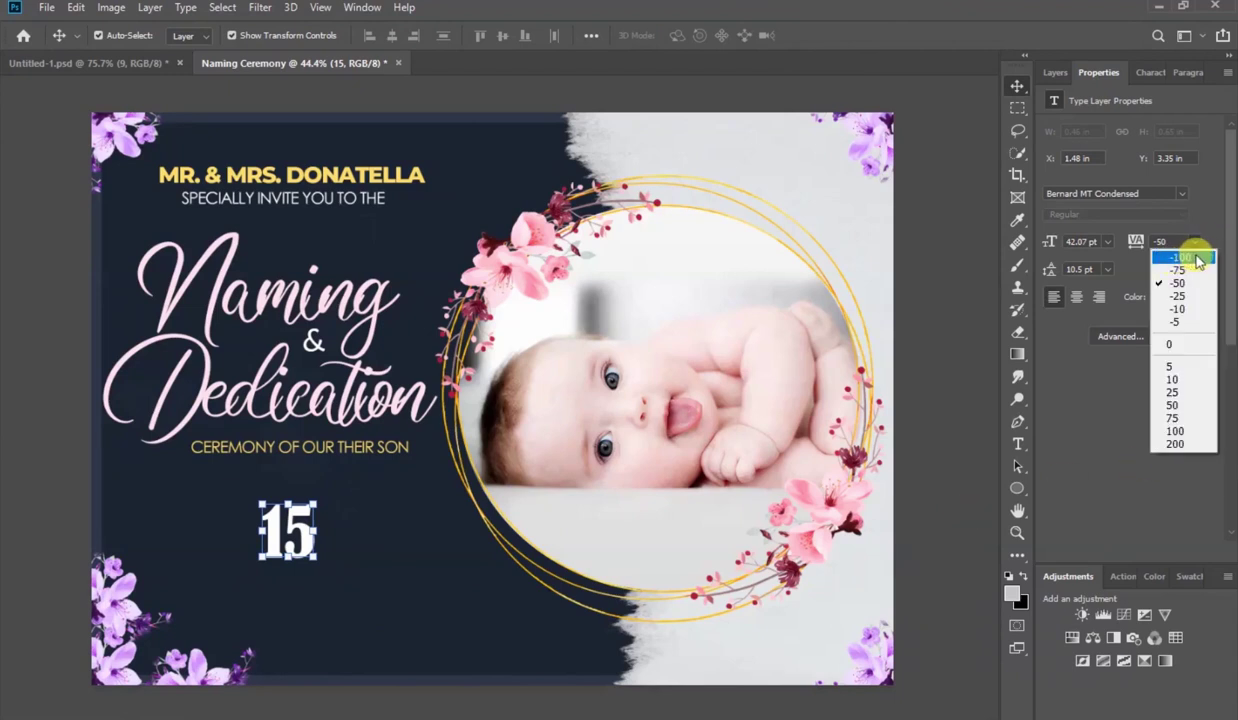
pyautogui.click(1198, 258)
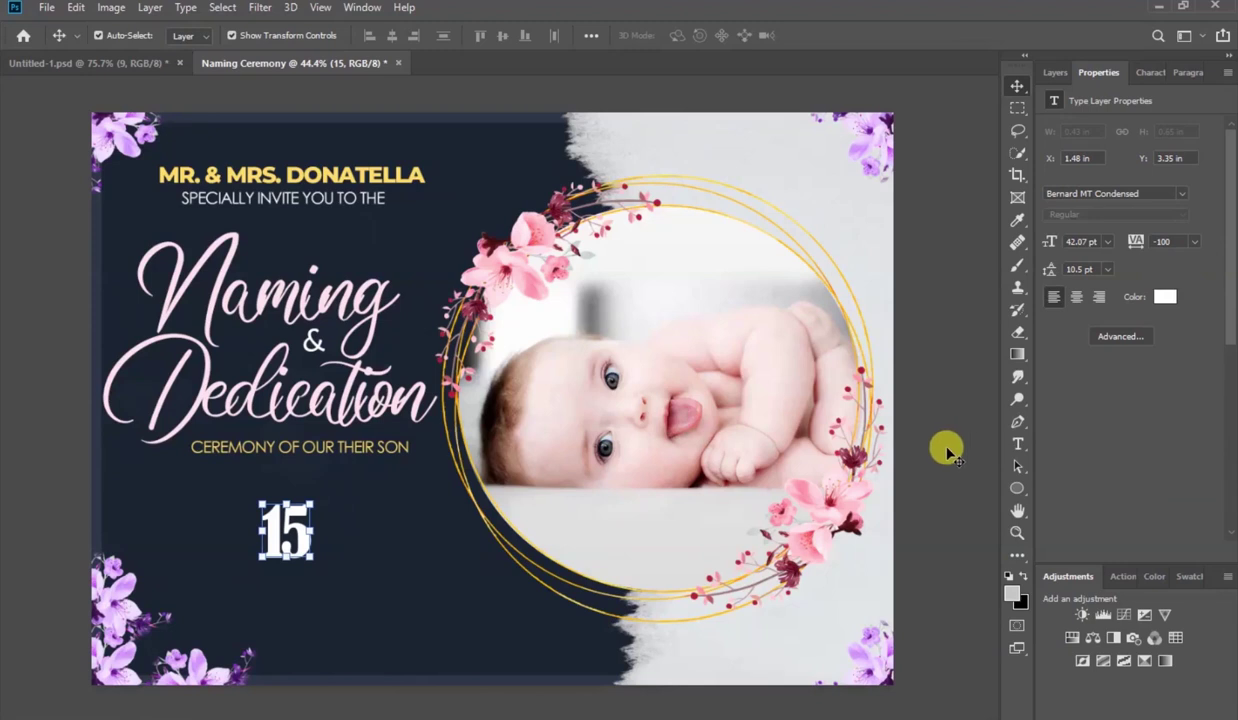
pyautogui.click(948, 452)
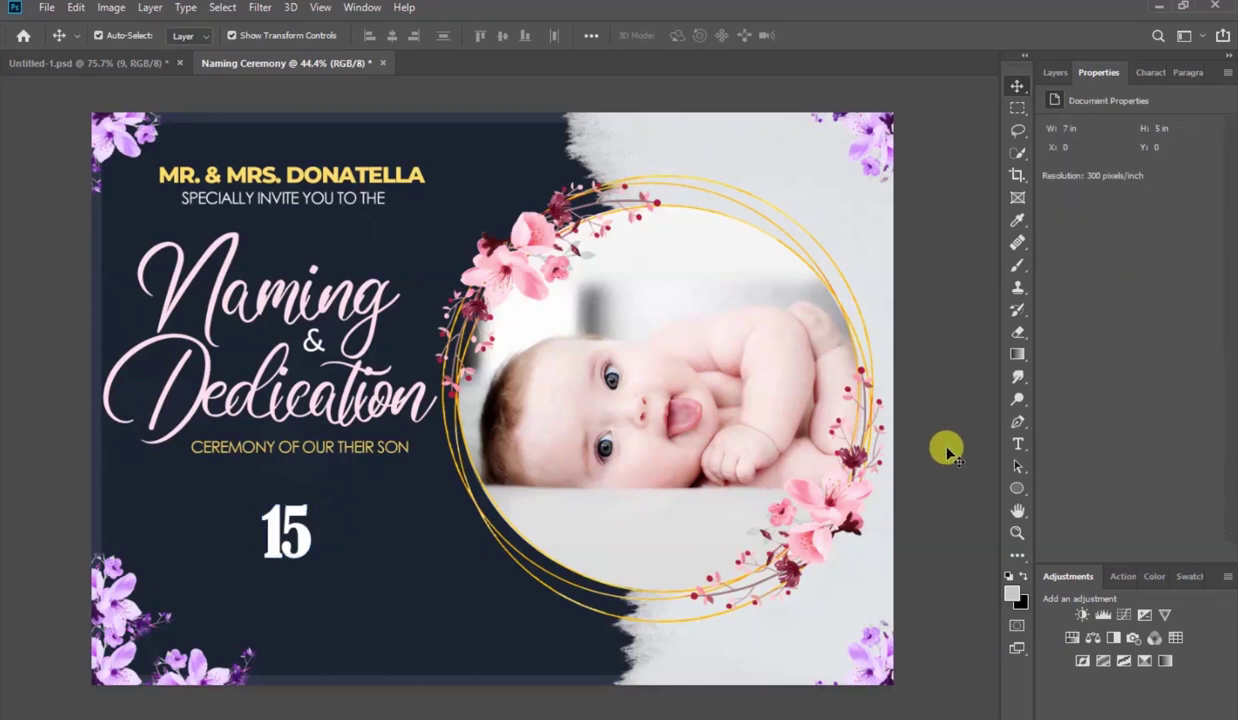
# Draw a wide rectangle over the 15.
pyautogui.click(1018, 489)
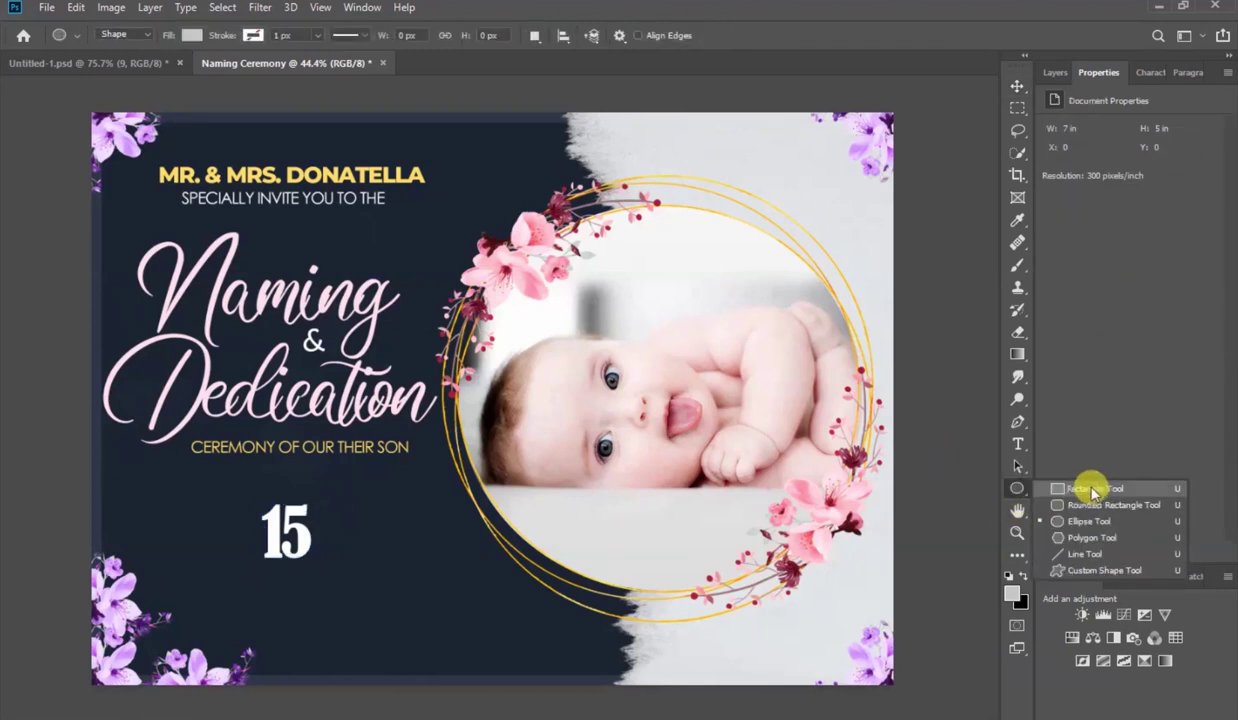
pyautogui.click(1096, 489)
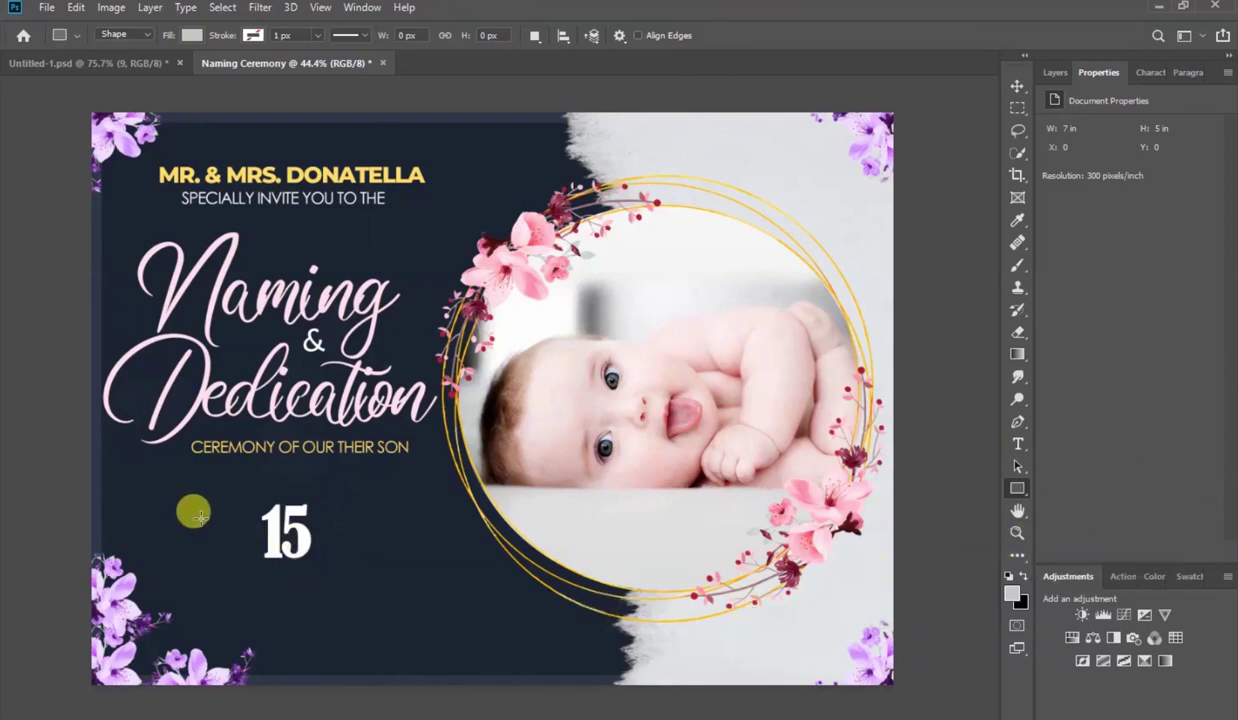
pyautogui.moveTo(177, 516); pyautogui.dragTo(398, 544)
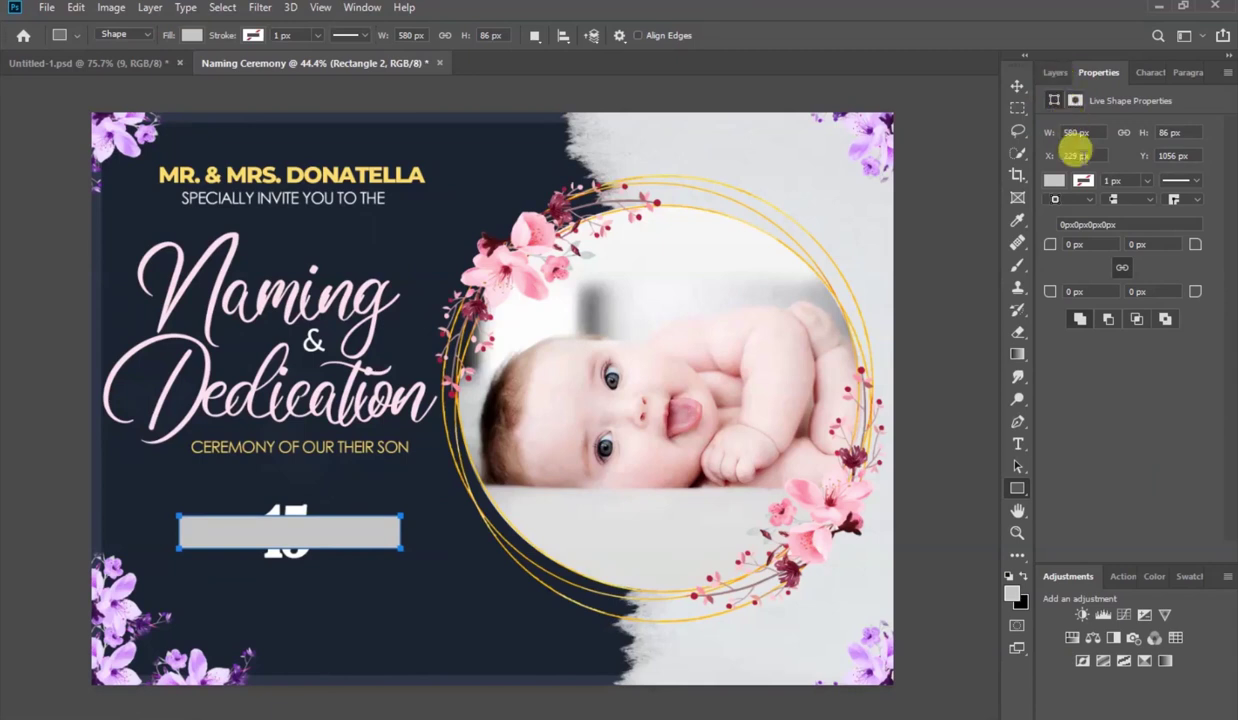
# Give the rectangle a yellow outline about 10 px thick.
pyautogui.click(1083, 184)
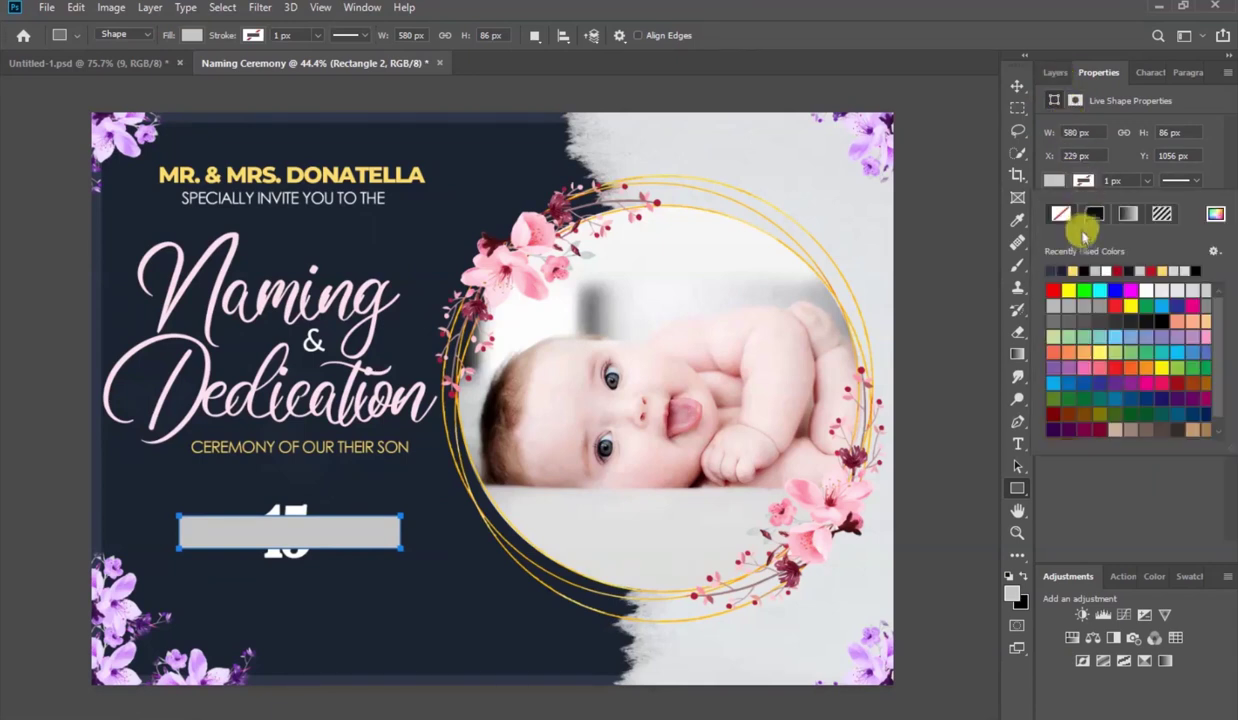
pyautogui.click(1074, 268)
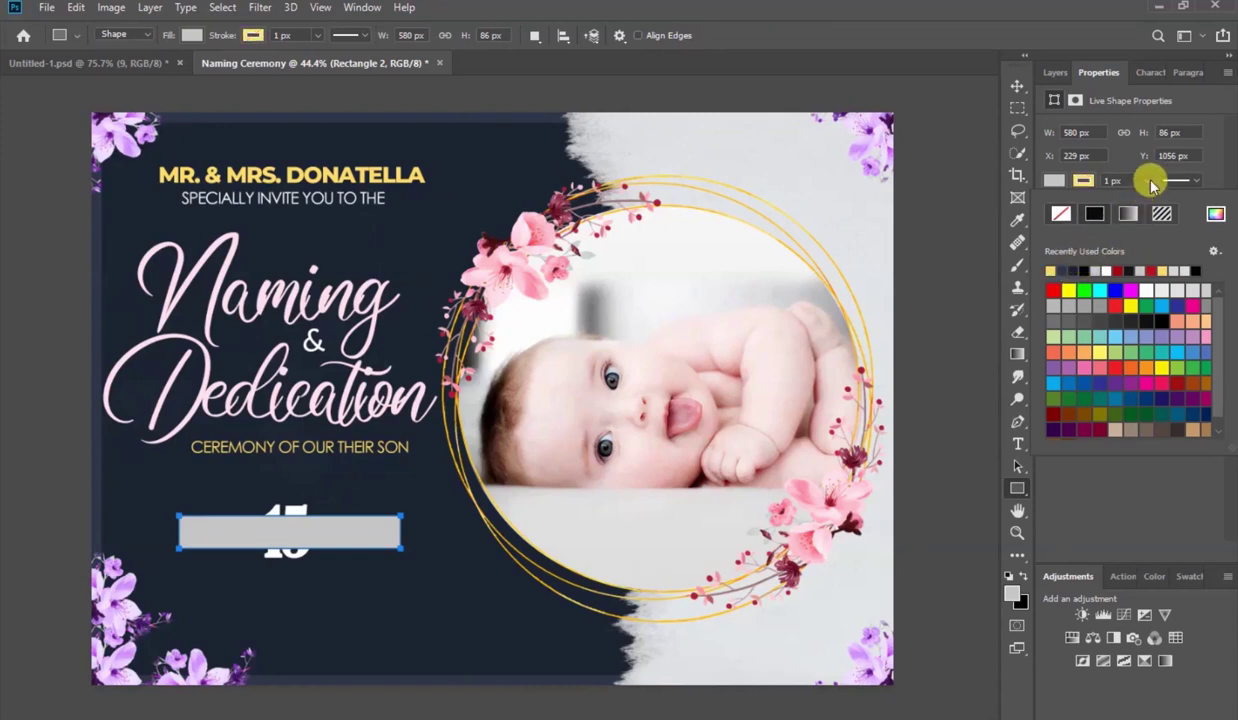
pyautogui.click(1148, 181)
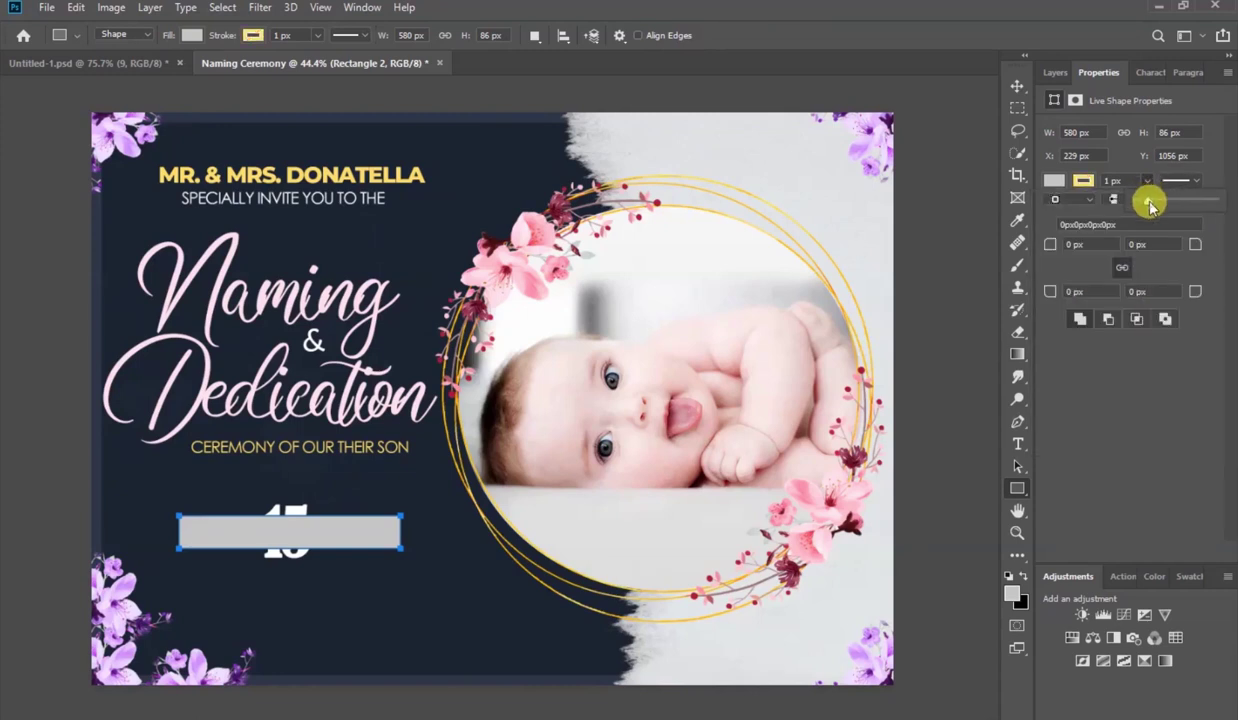
pyautogui.moveTo(1150, 204); pyautogui.dragTo(1153, 205)
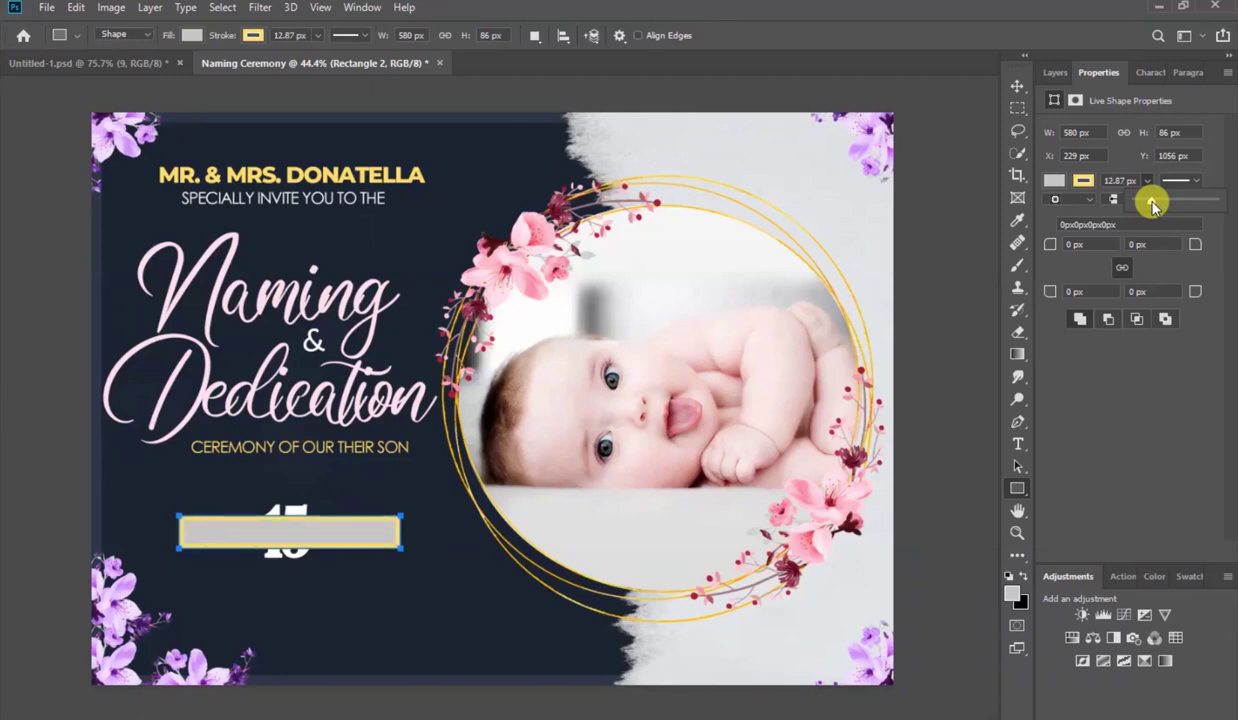
pyautogui.moveTo(1153, 204); pyautogui.dragTo(1151, 205)
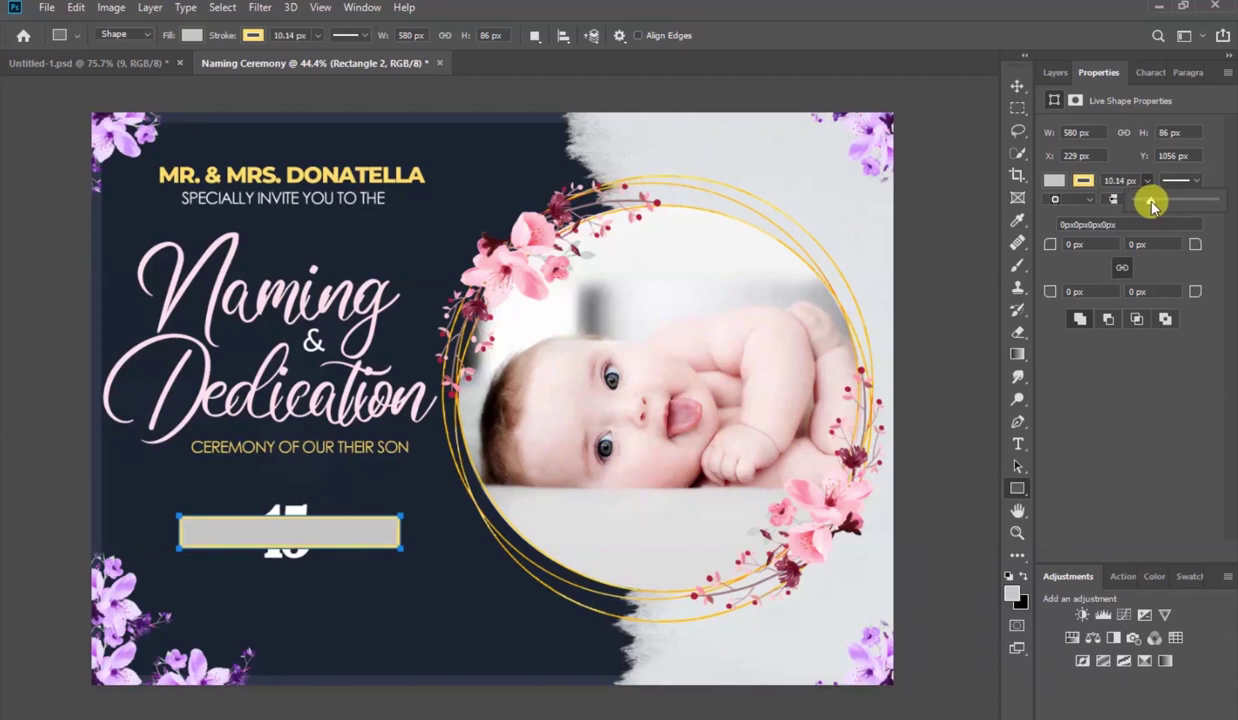
# Move the bar's Rectangle 2 layer below the 15 layer so the number shows in front.
pyautogui.click(1056, 71)
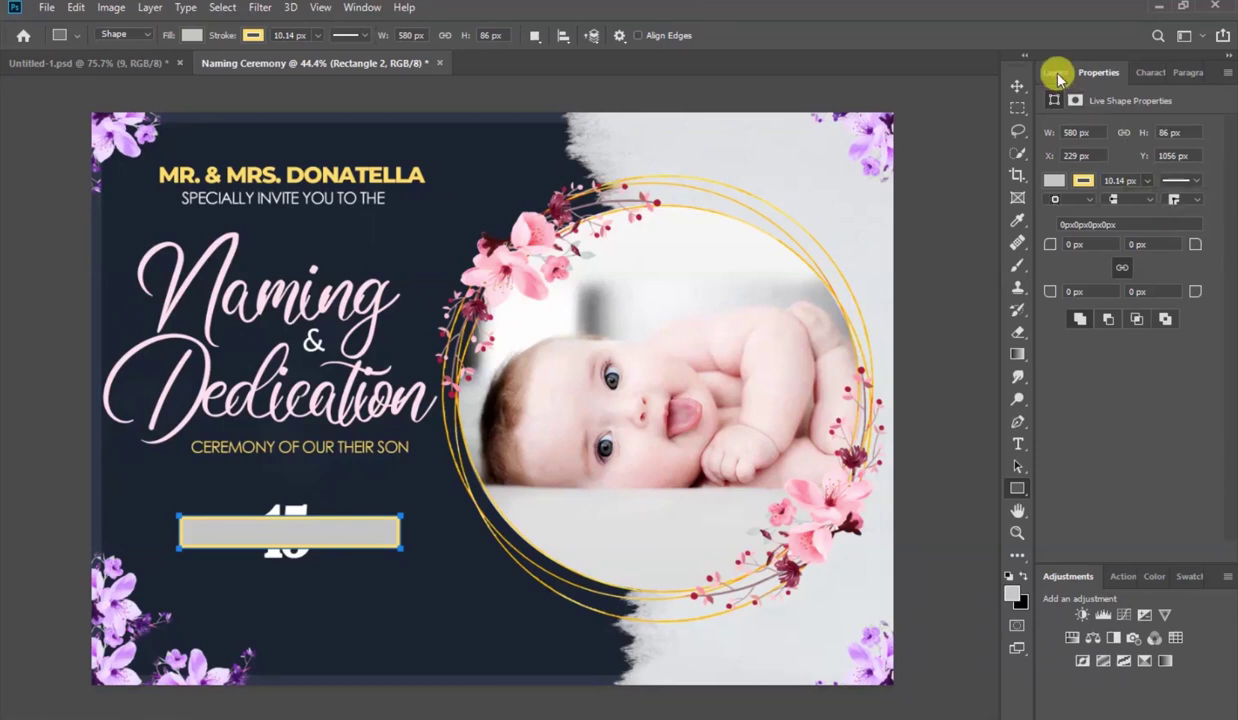
pyautogui.click(1056, 71)
pyautogui.click(1017, 86)
pyautogui.click(938, 258)
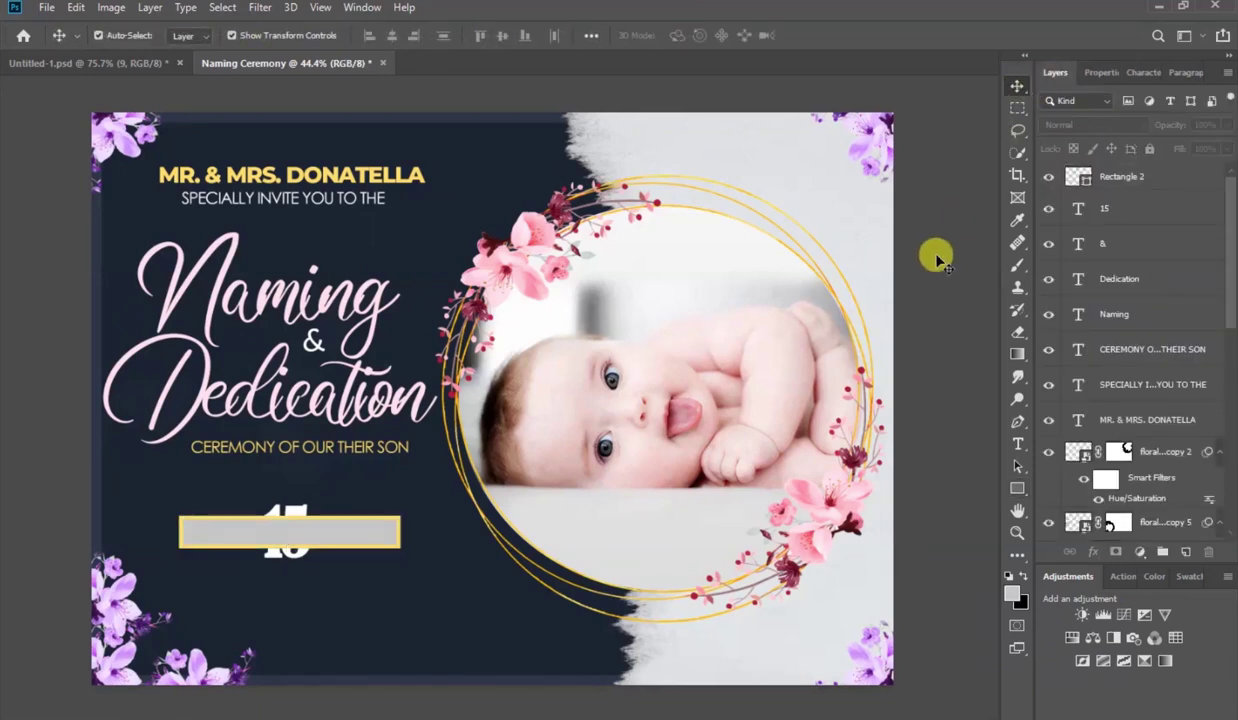
pyautogui.click(345, 530)
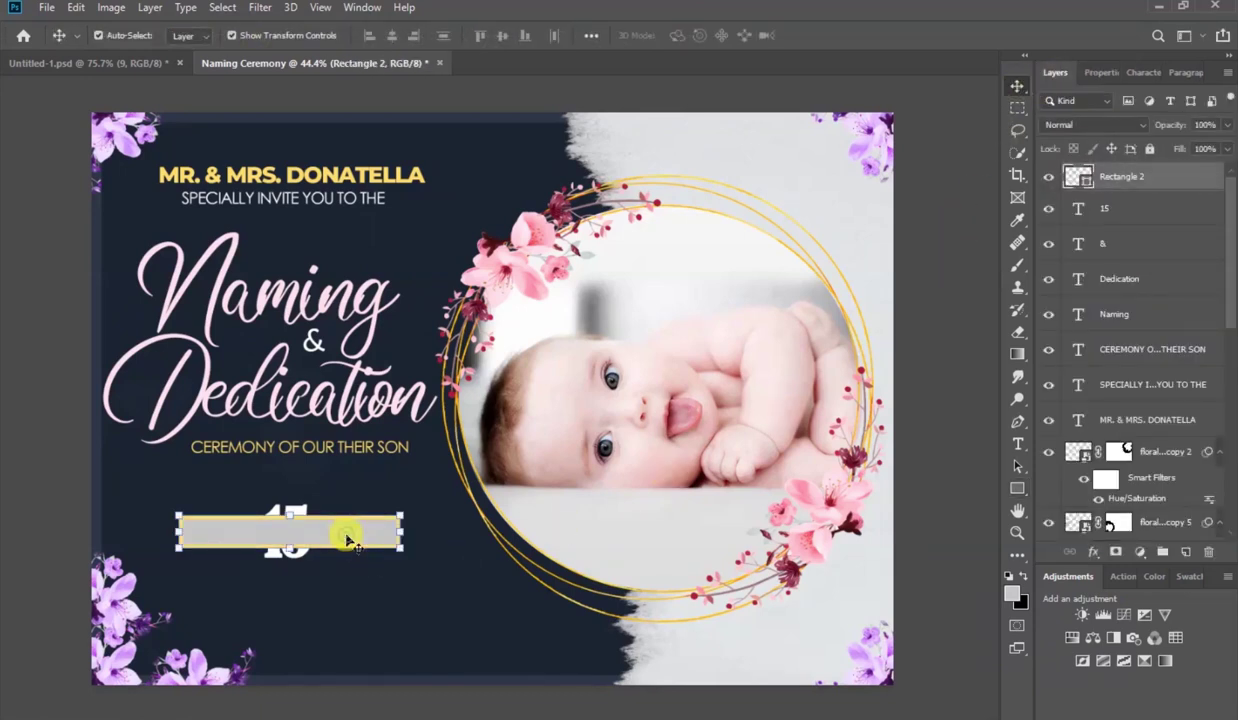
pyautogui.moveTo(1172, 185); pyautogui.dragTo(1172, 221)
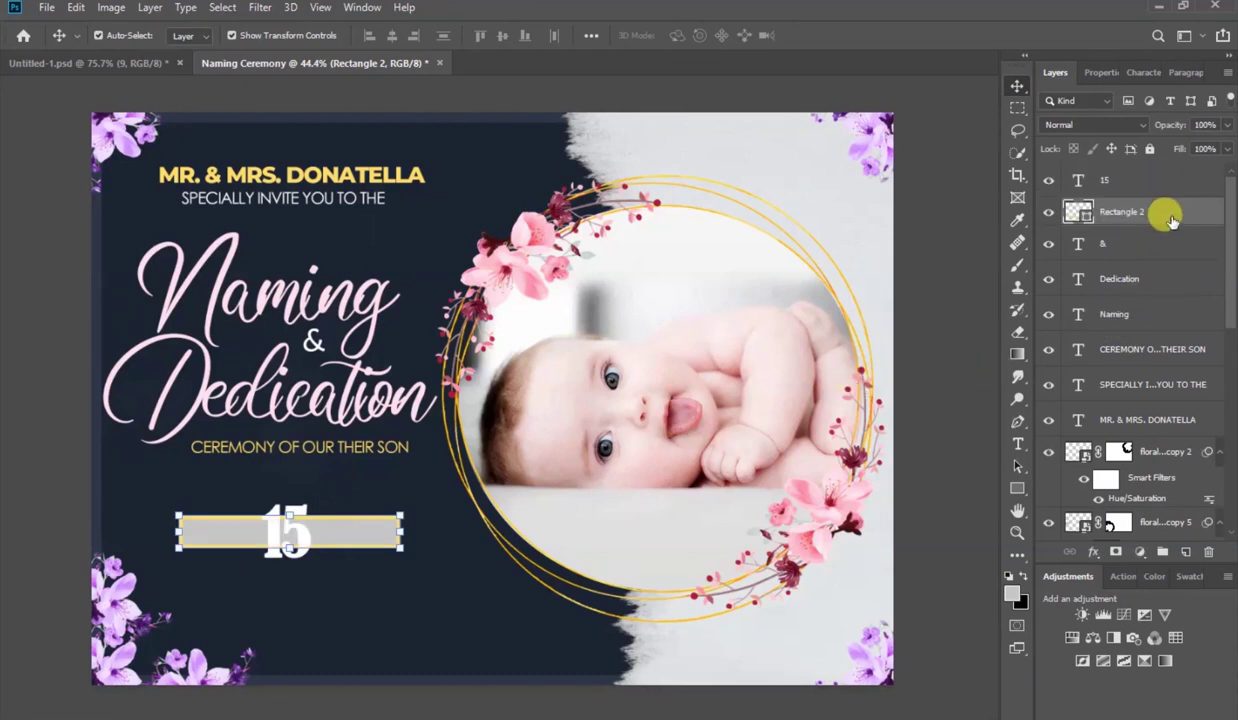
# Set the bar's fill to No Color, leaving only its yellow outline.
pyautogui.click(1118, 180)
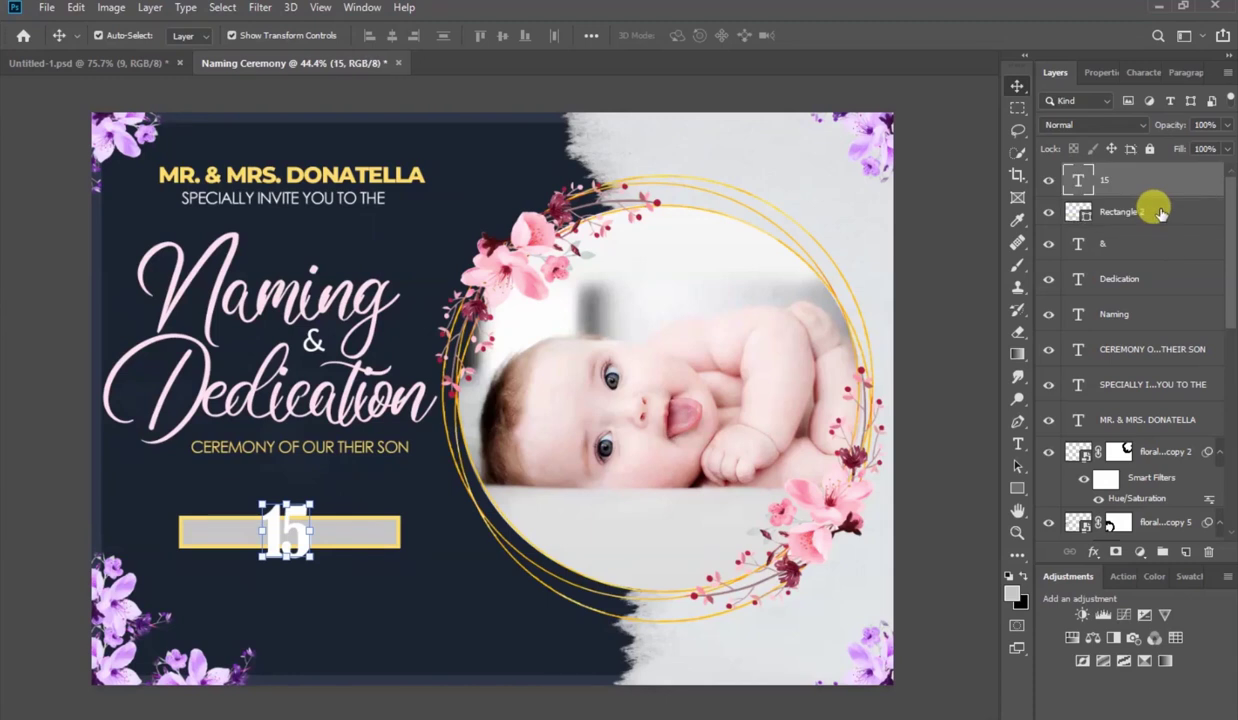
pyautogui.click(372, 532)
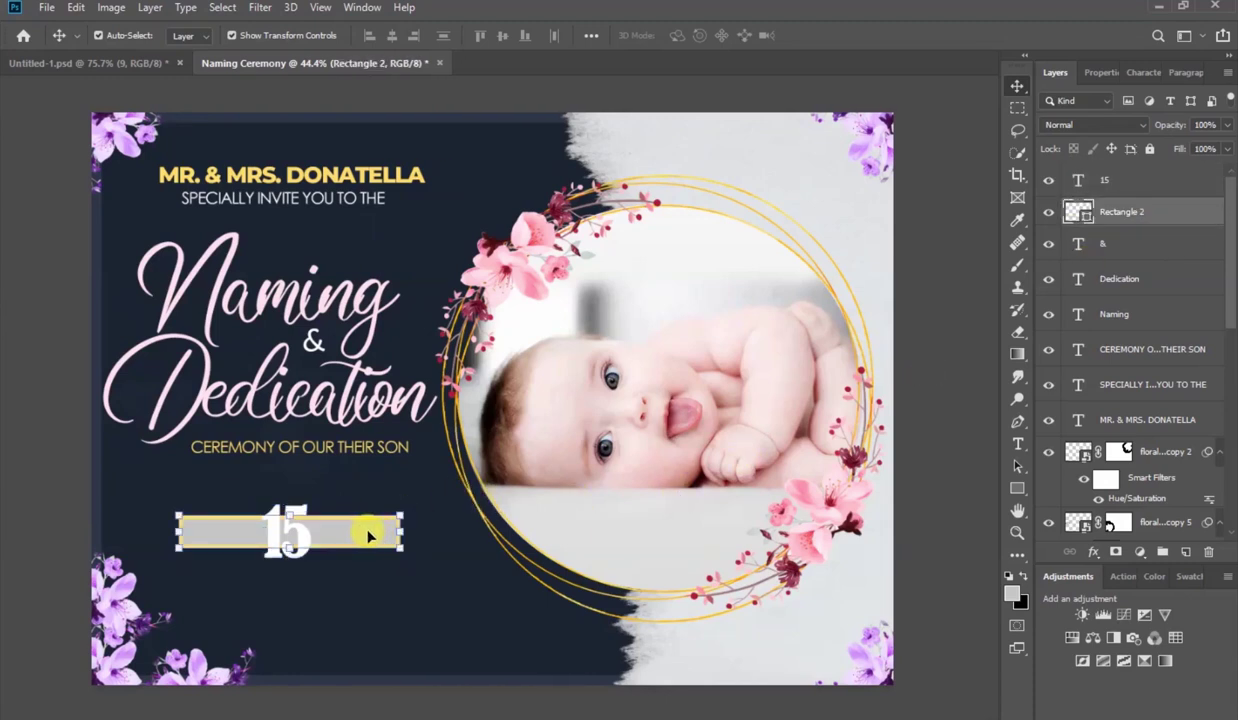
pyautogui.click(1100, 73)
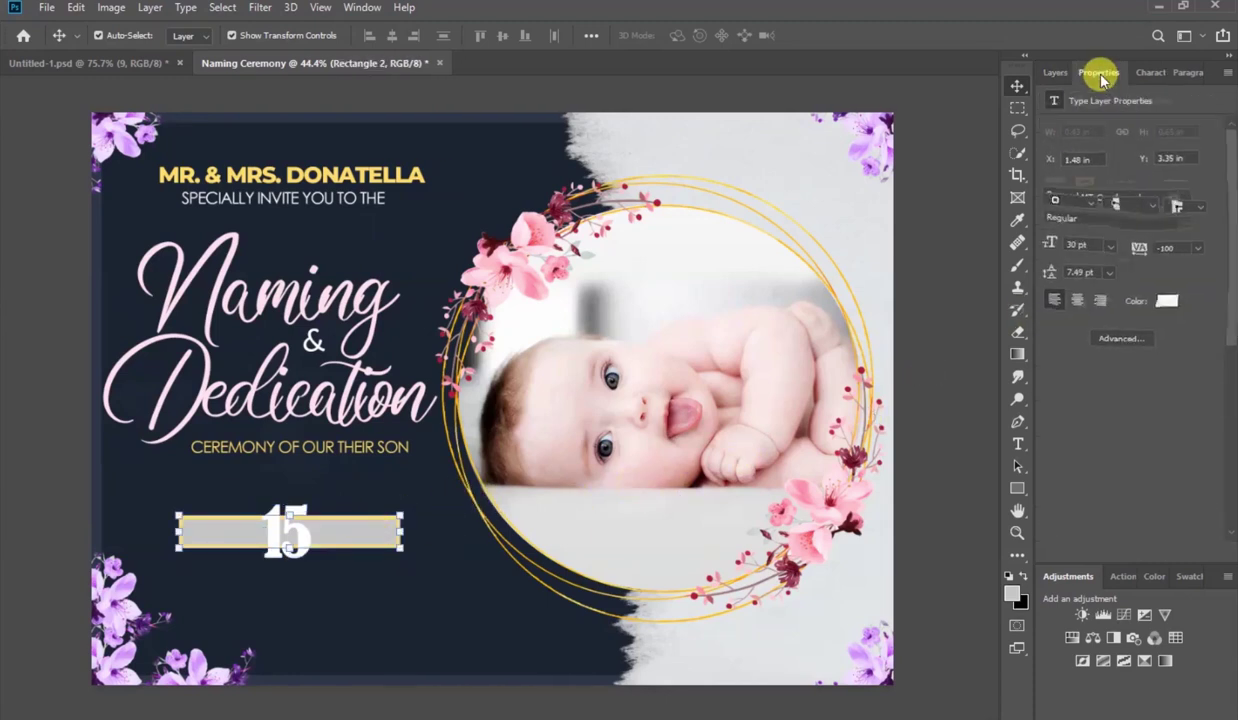
pyautogui.click(1053, 183)
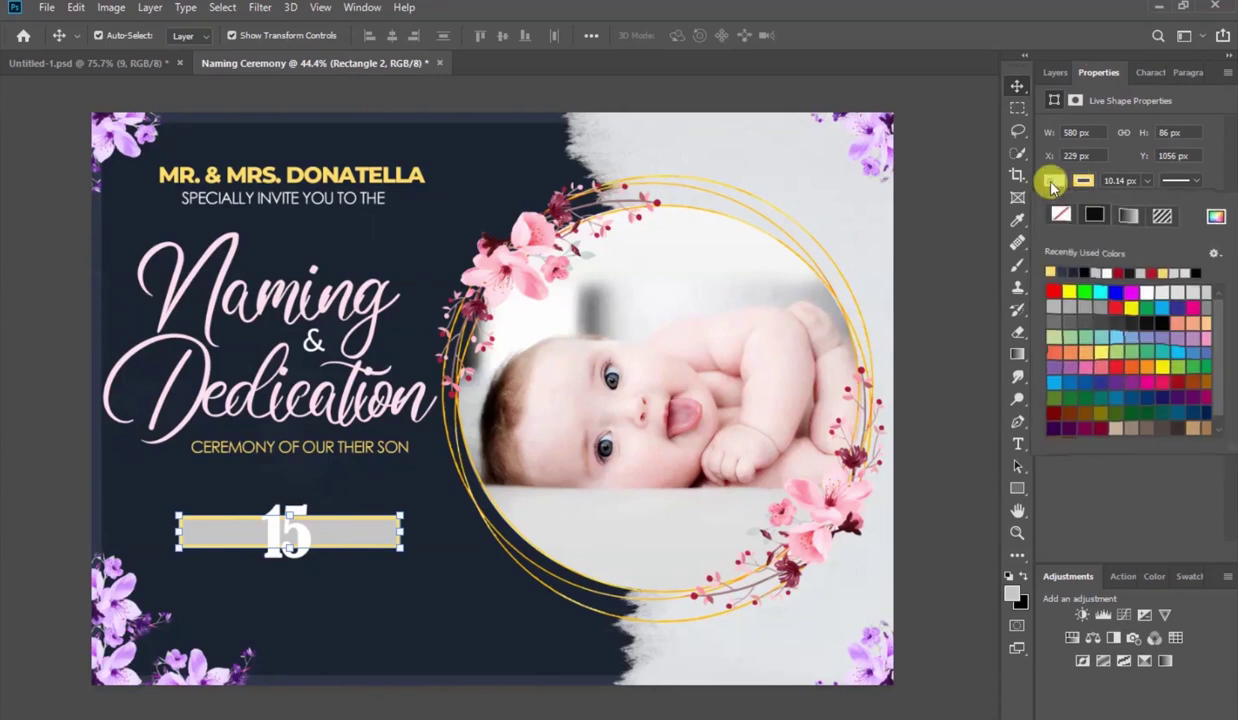
pyautogui.click(1062, 217)
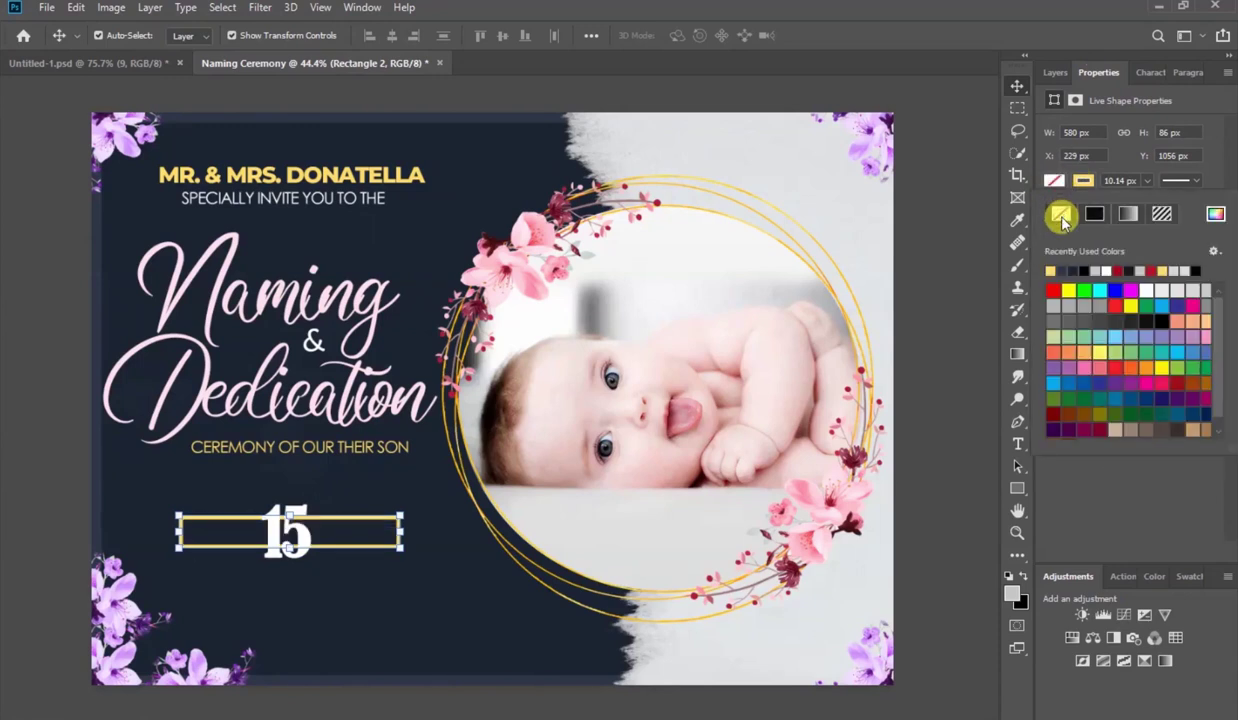
pyautogui.click(1056, 72)
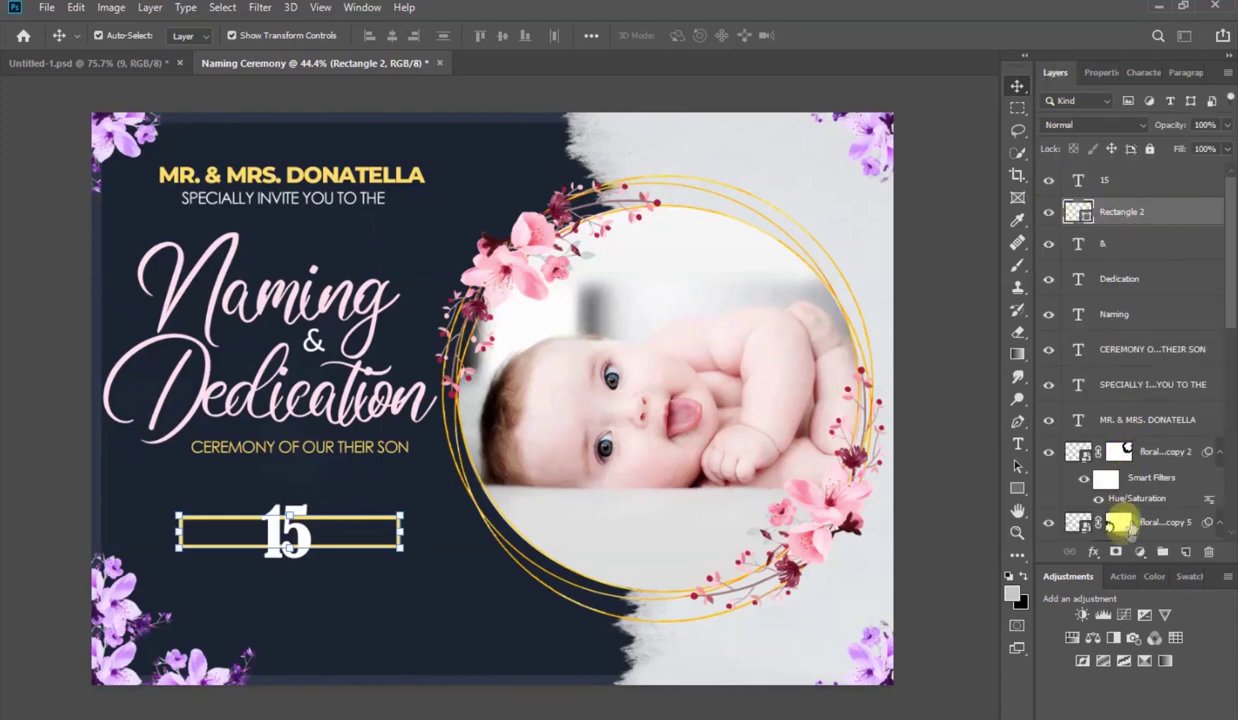
# Add a layer mask to the bar and set the Eraser to a harder-edged brush.
pyautogui.click(1114, 550)
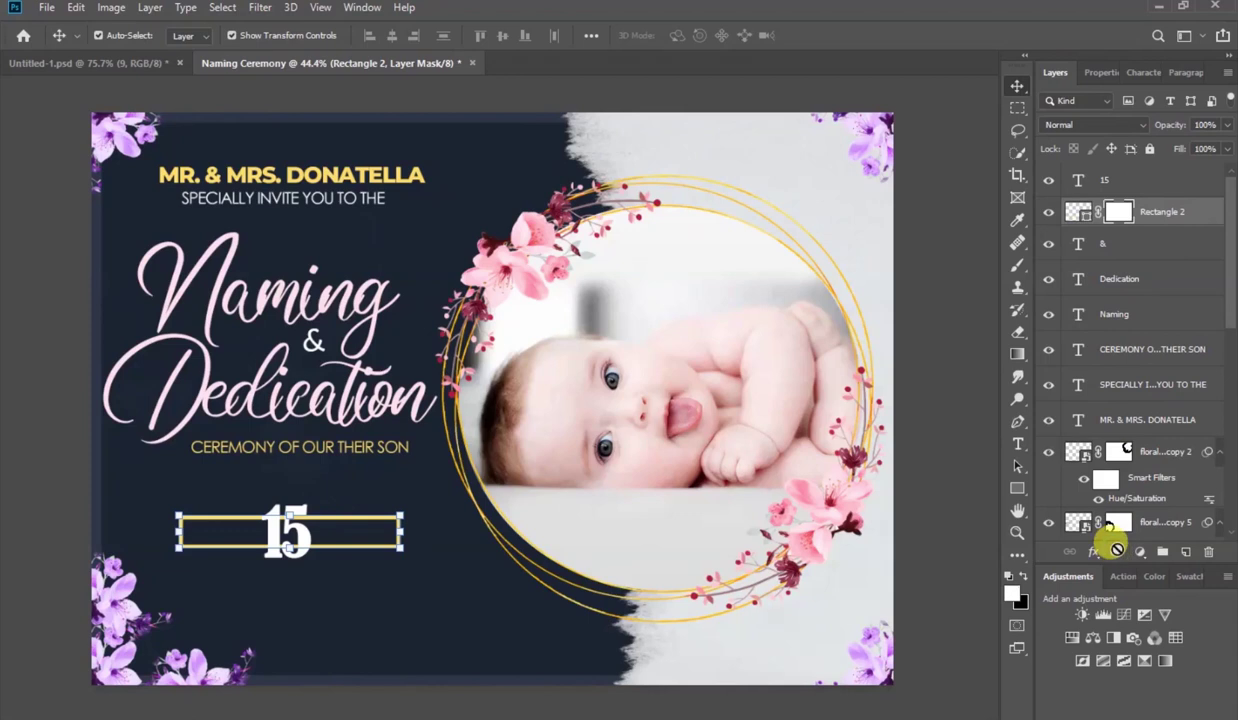
pyautogui.click(1019, 333)
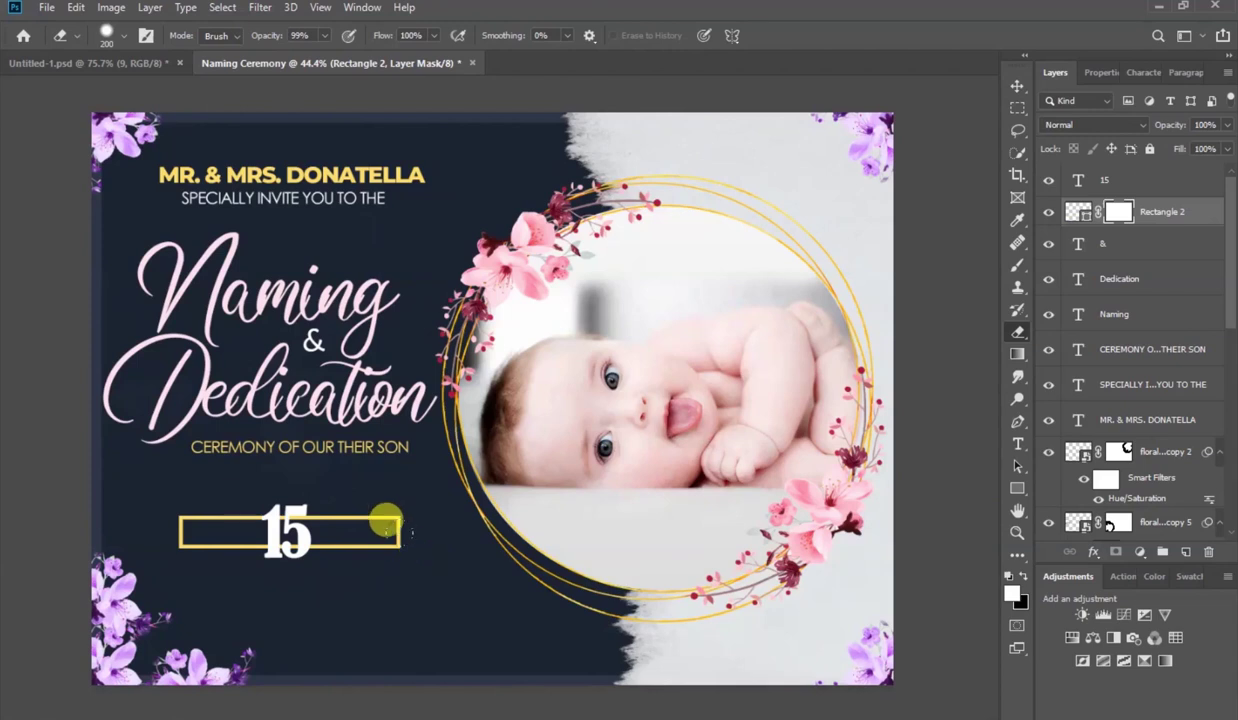
pyautogui.rightClick(385, 520)
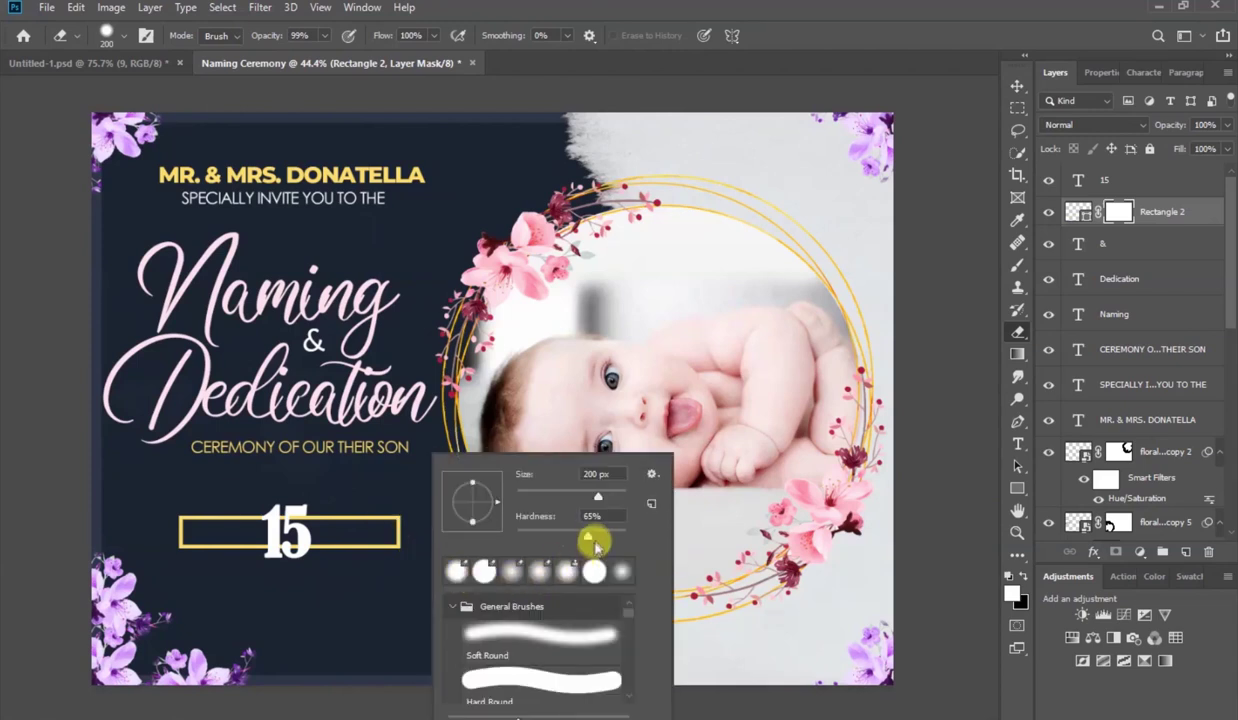
pyautogui.moveTo(586, 541); pyautogui.dragTo(633, 524)
pyautogui.click(956, 505)
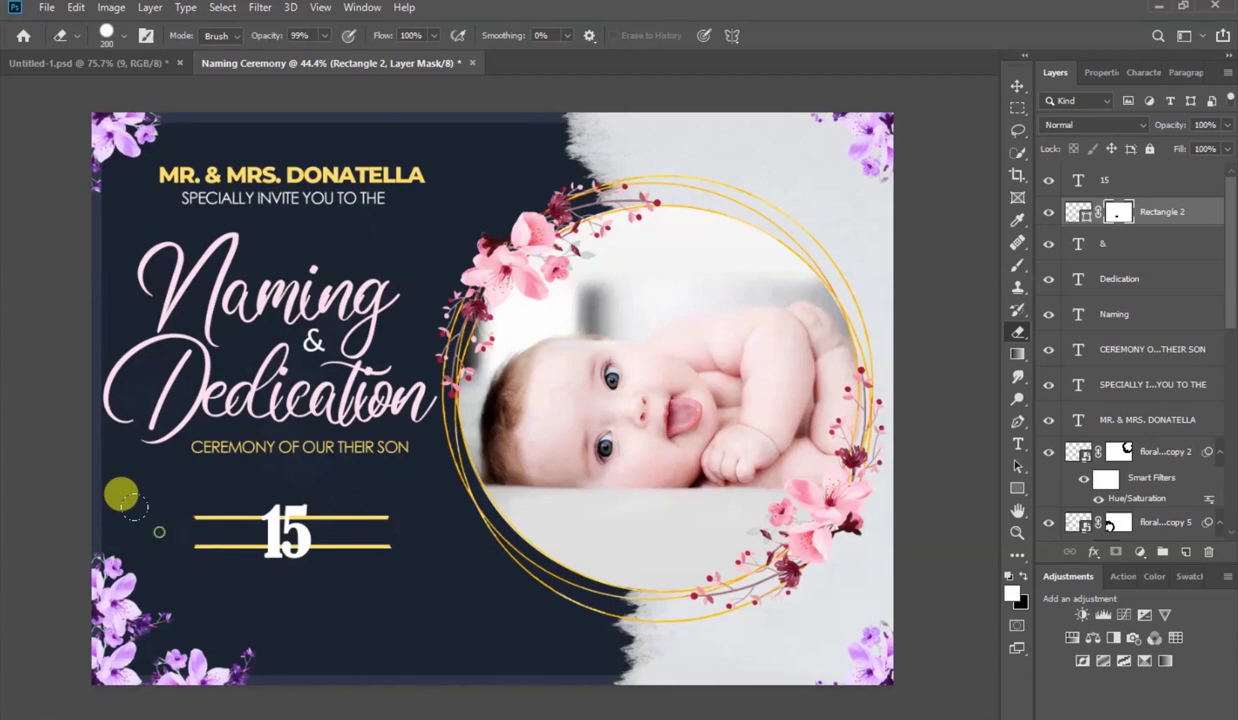
# Erase the outline's ends and middle with a smaller brush, then select the 15 layer.
pyautogui.click(203, 545)
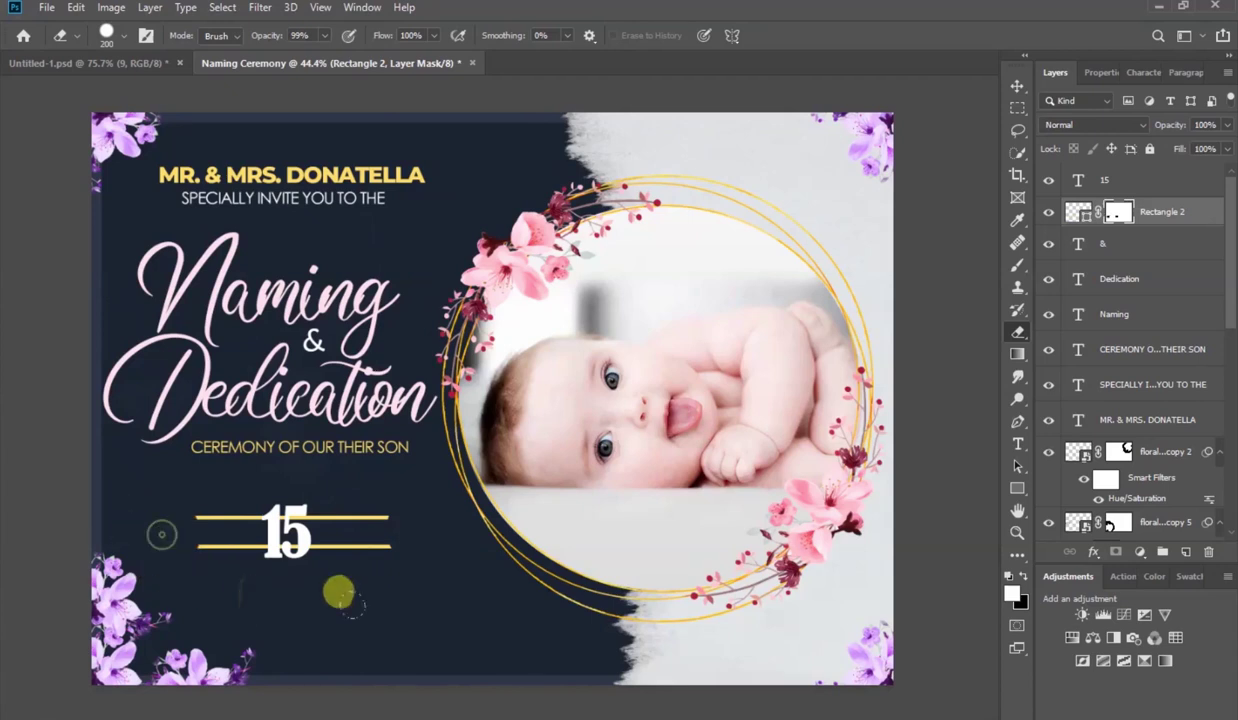
pyautogui.click(380, 502)
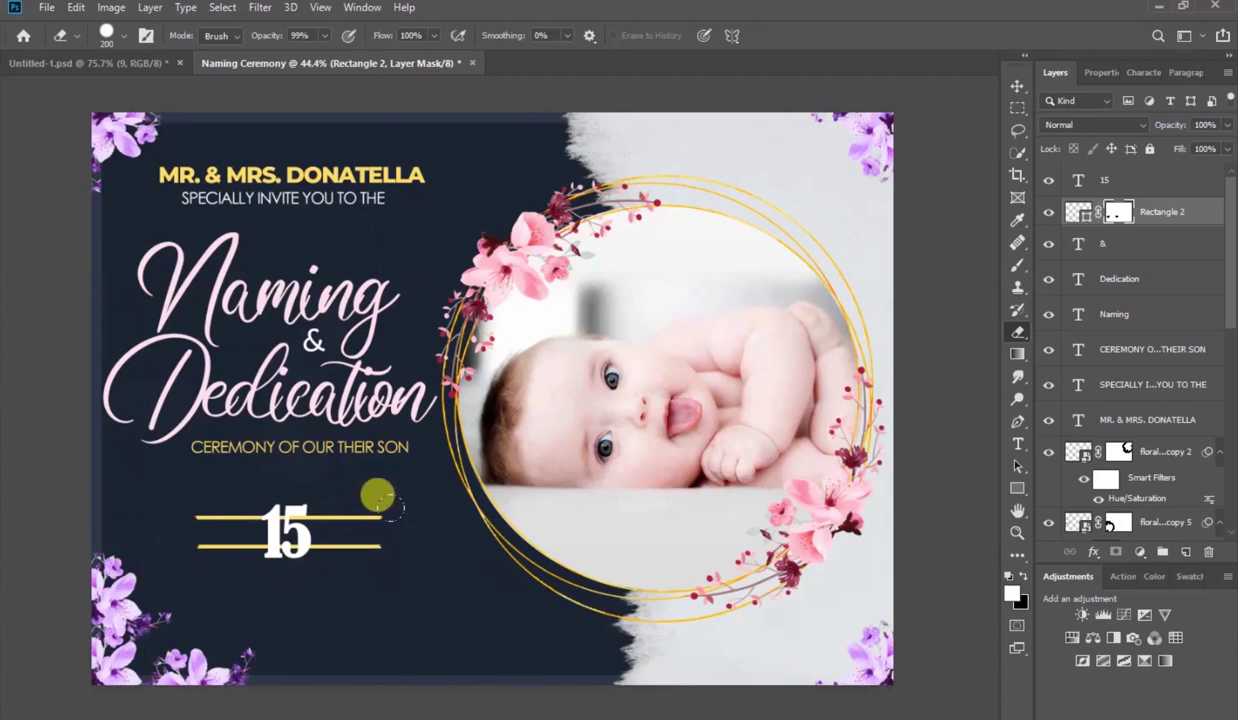
pyautogui.press('[')
pyautogui.press('[')
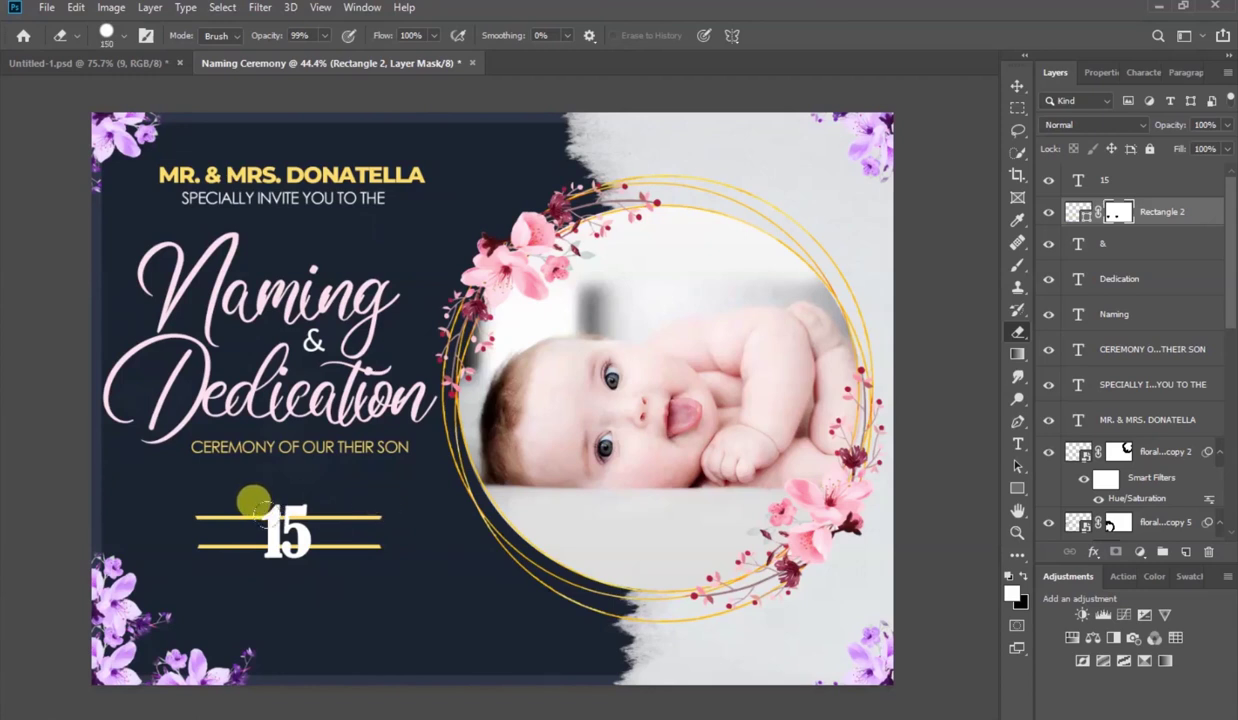
pyautogui.press('[')
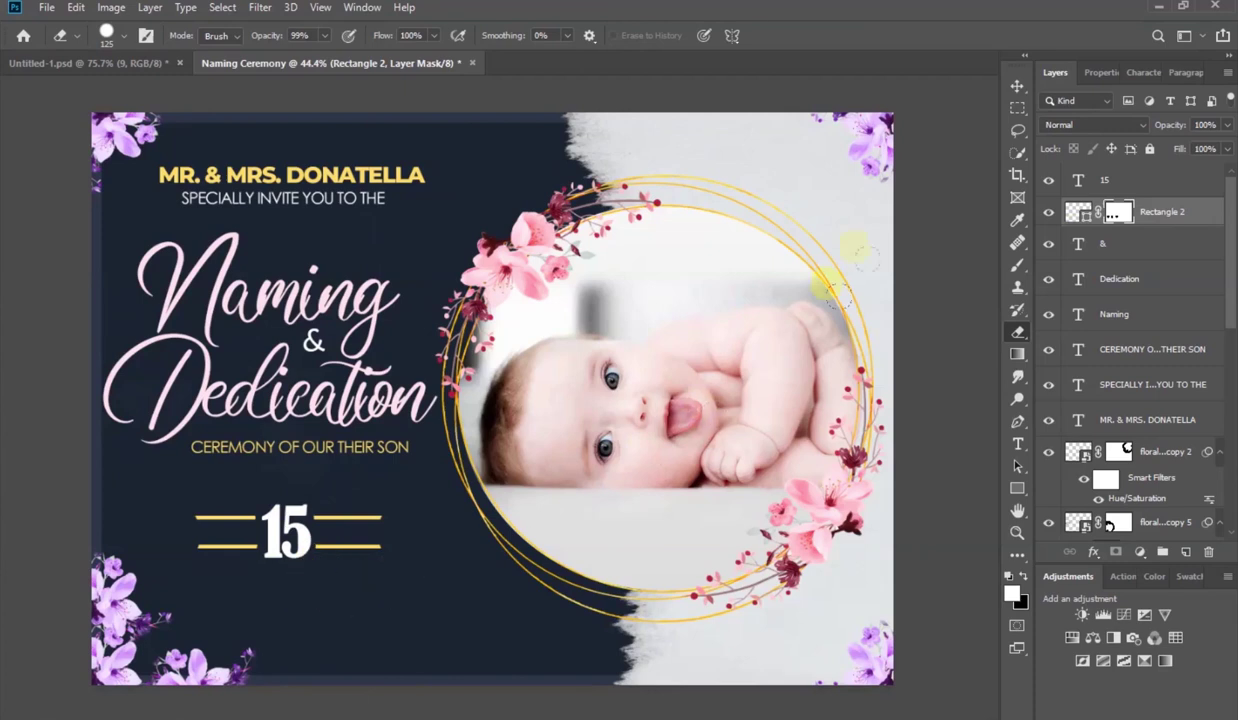
pyautogui.click(1019, 90)
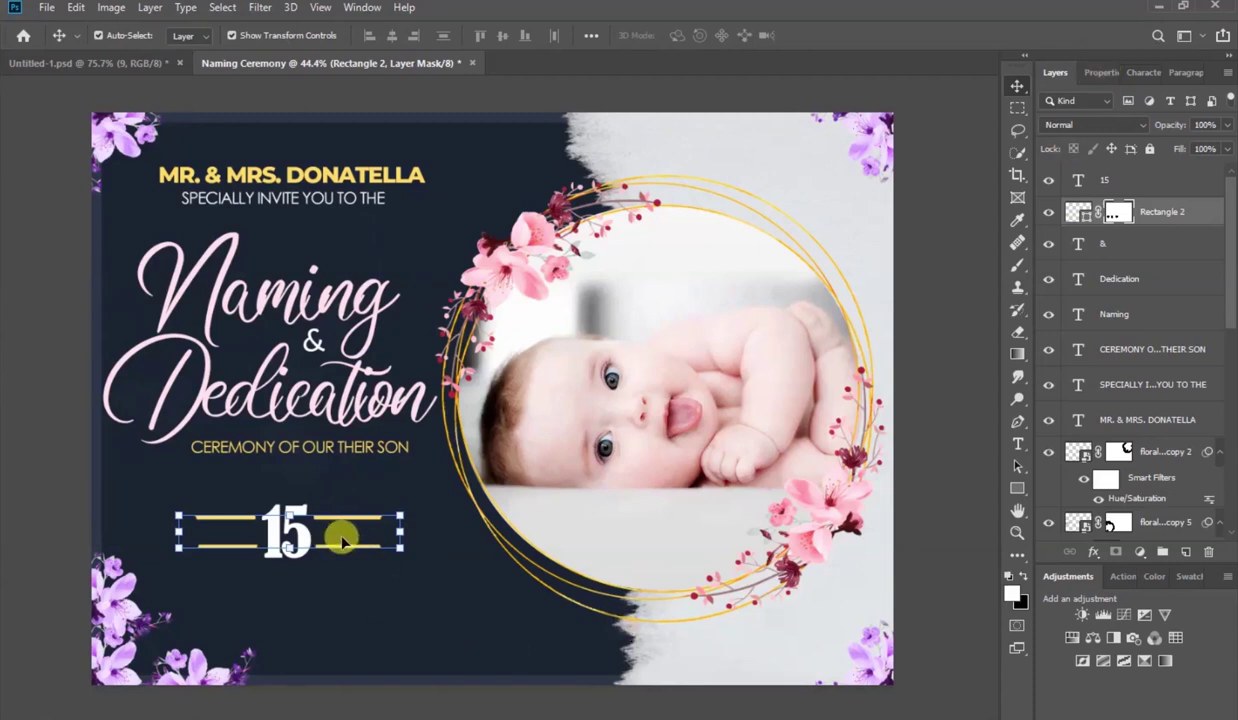
pyautogui.click(946, 348)
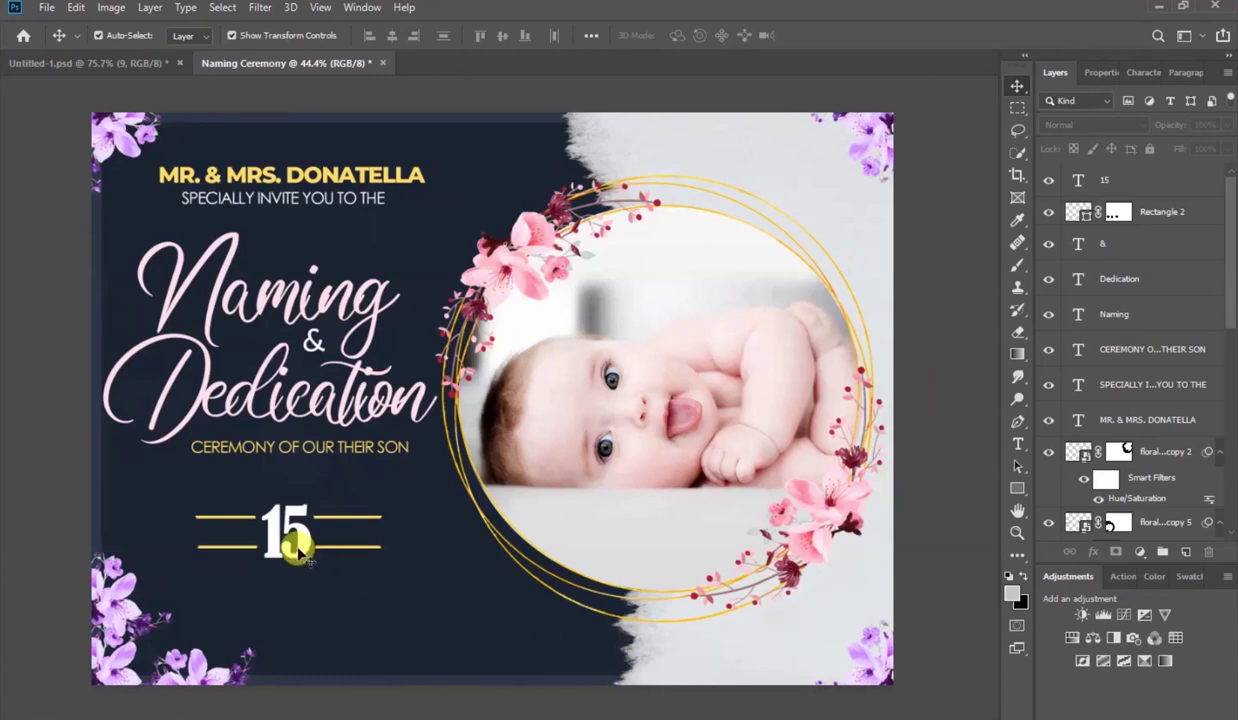
pyautogui.click(295, 545)
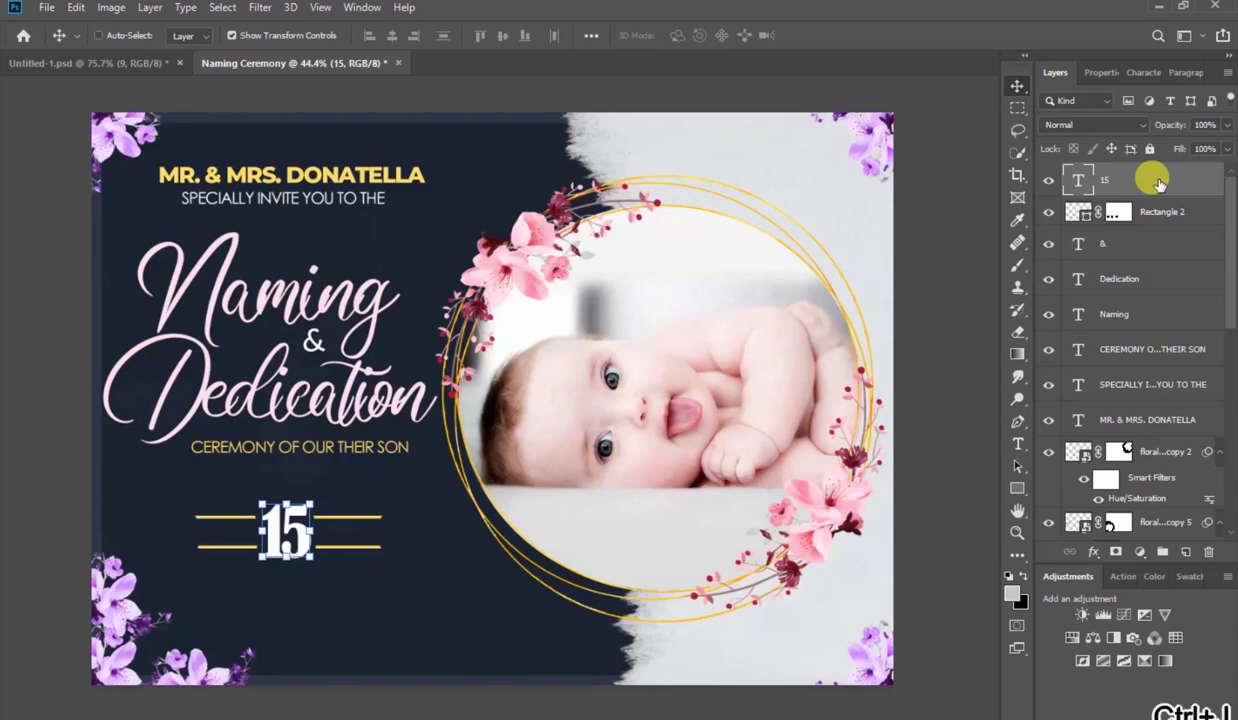
# Duplicate the 15 layer, move the copy left and retype it as 'DEC.'.
pyautogui.hotkey('ctrl', 'j')
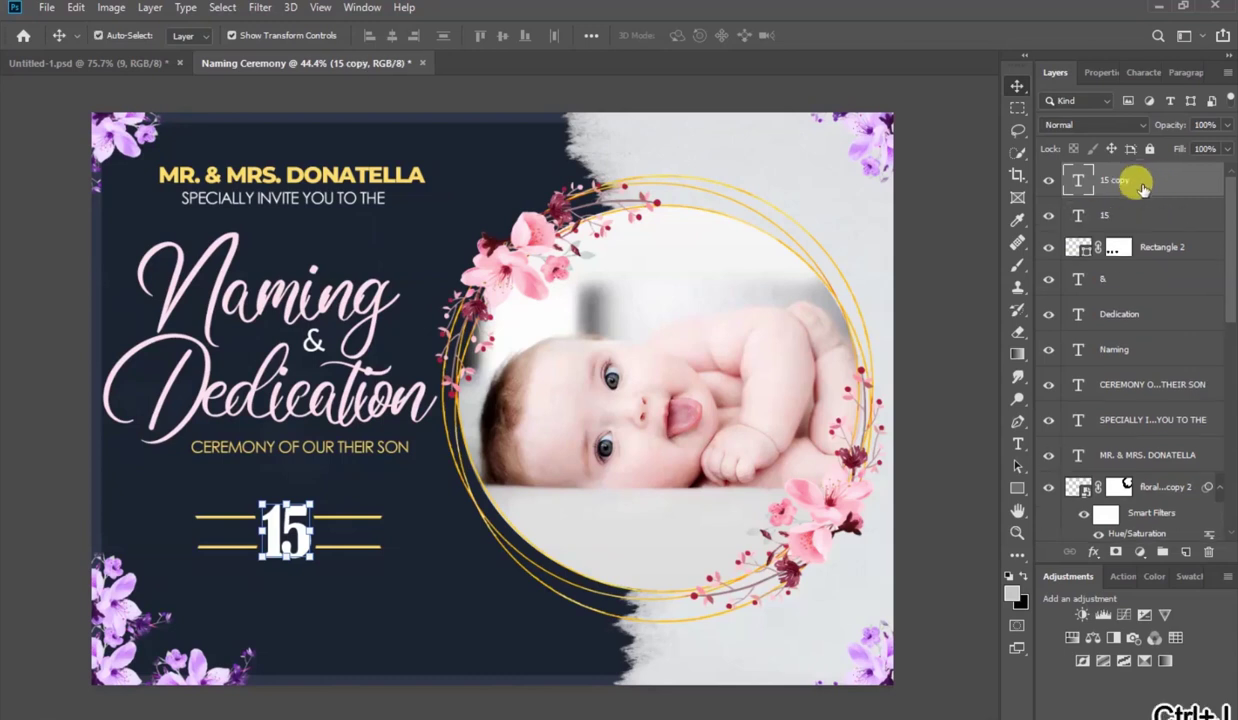
pyautogui.moveTo(290, 562); pyautogui.dragTo(218, 540)
pyautogui.doubleClick(218, 538)
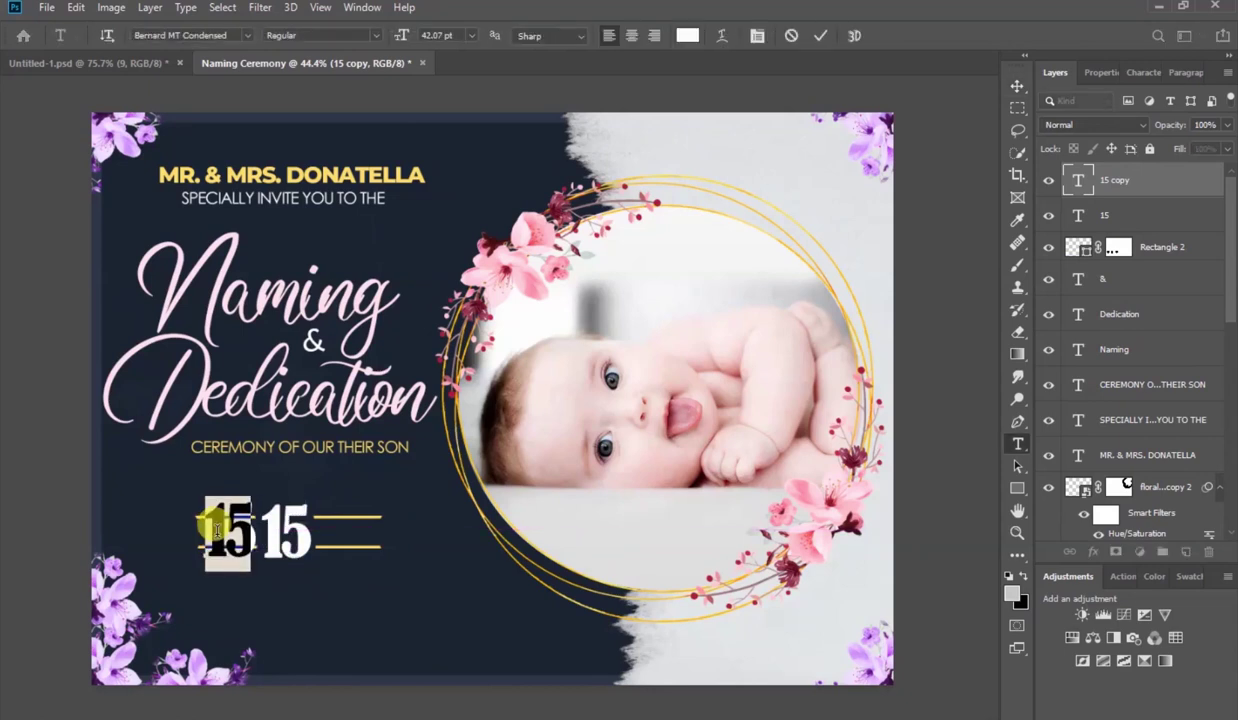
pyautogui.write('DE')
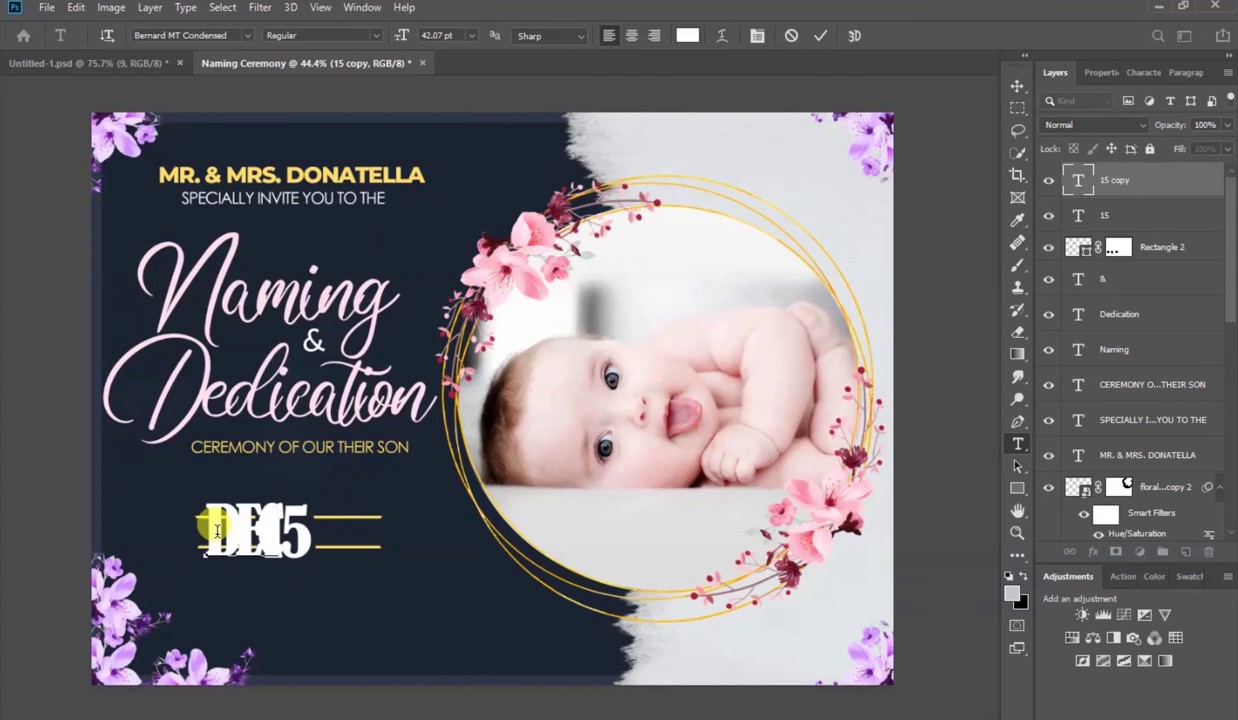
pyautogui.write('C.')
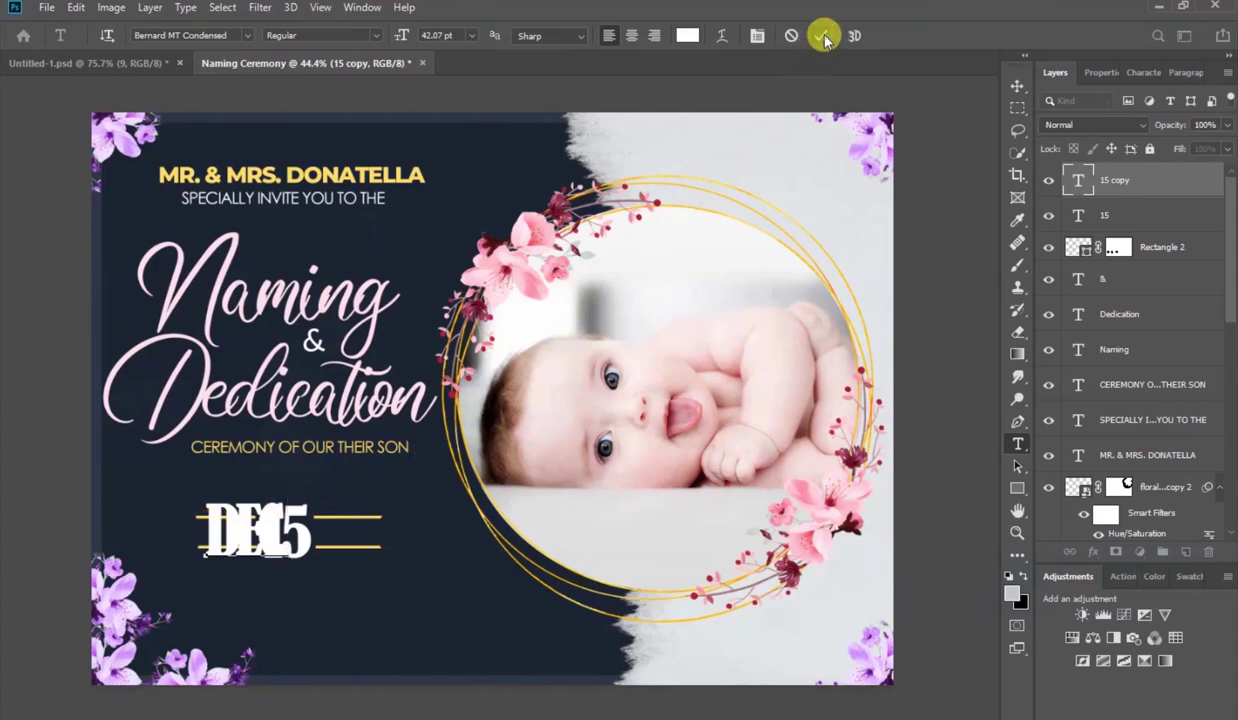
pyautogui.click(820, 35)
pyautogui.press('v')
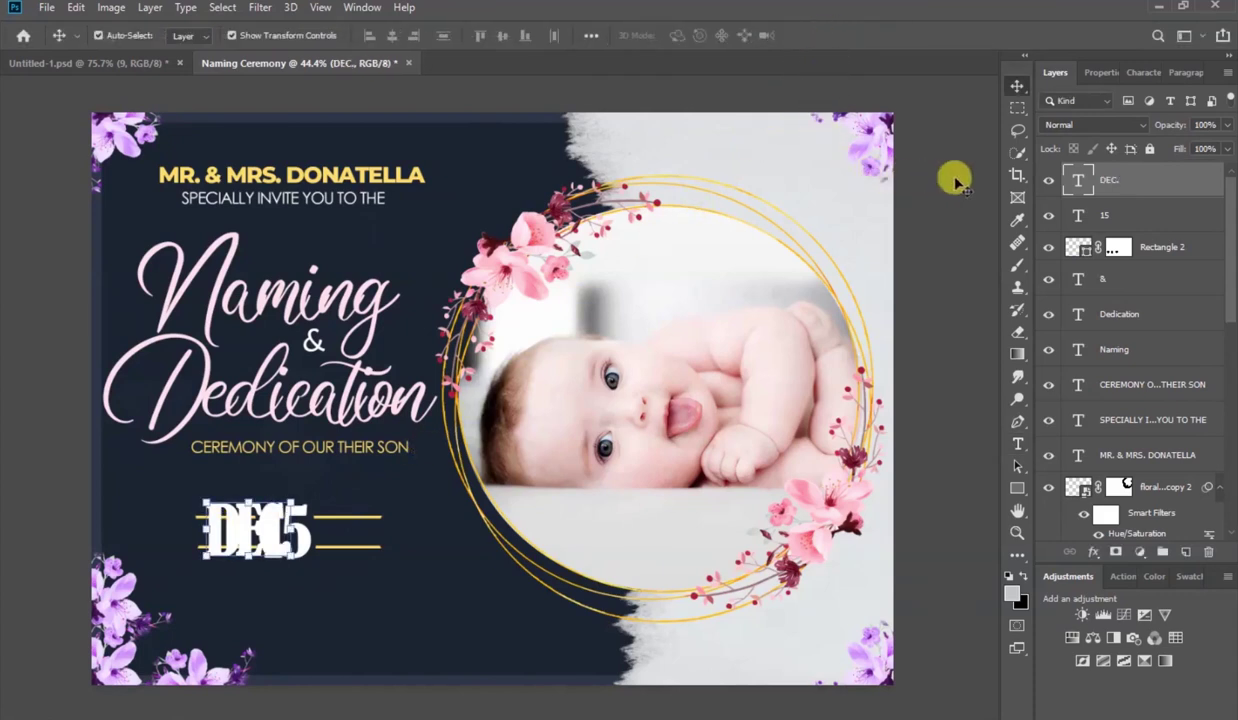
# Set DEC. to 18 pt with -25 tracking and nudge it into place beside the 15.
pyautogui.click(1099, 73)
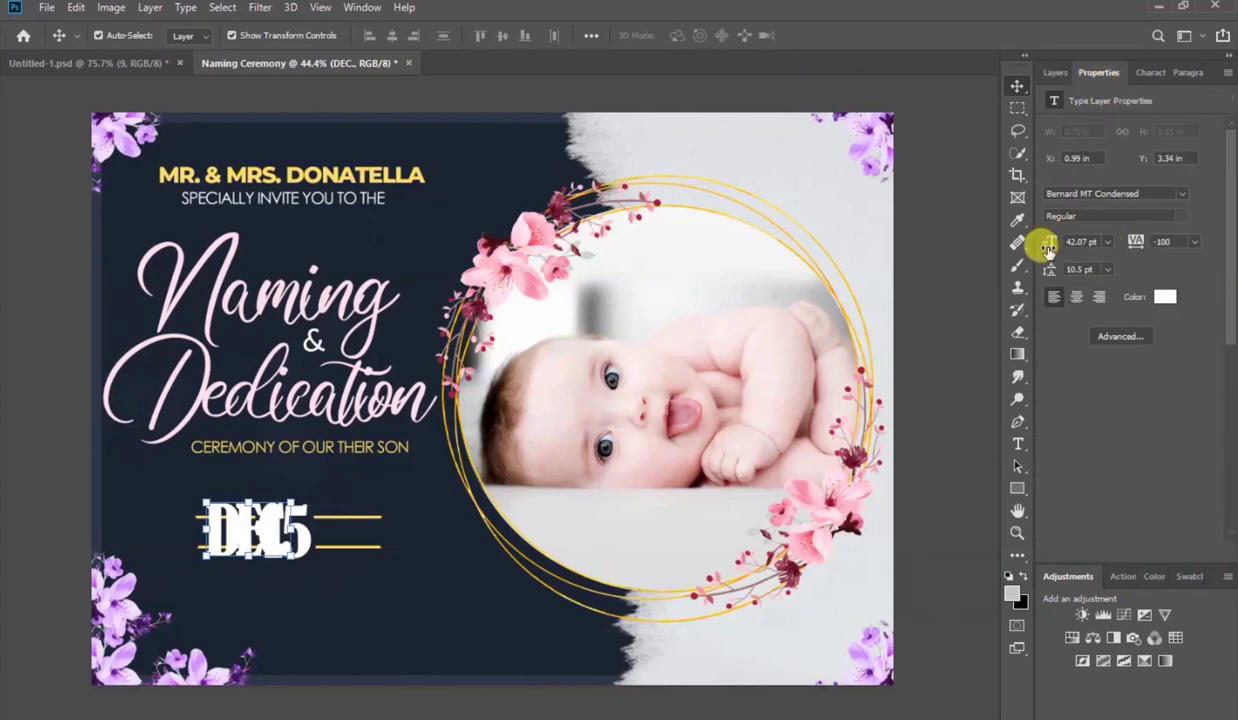
pyautogui.moveTo(1044, 243); pyautogui.dragTo(1024, 240)
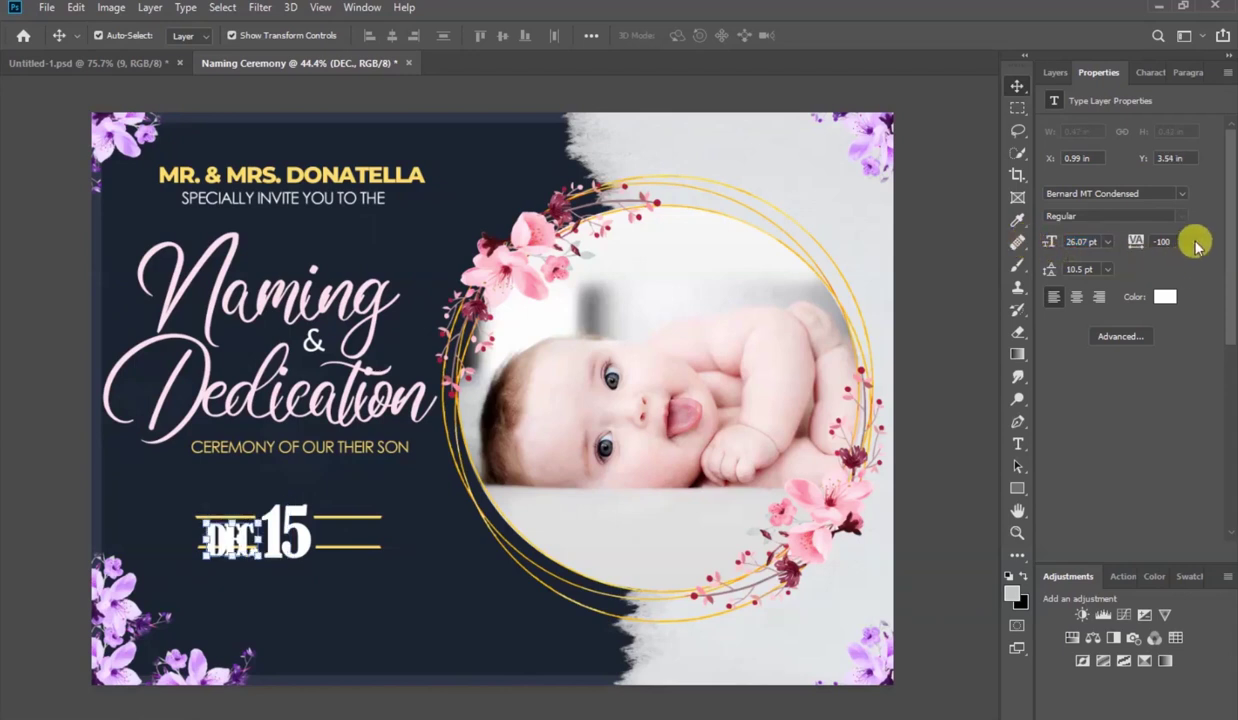
pyautogui.click(1194, 242)
pyautogui.click(1181, 295)
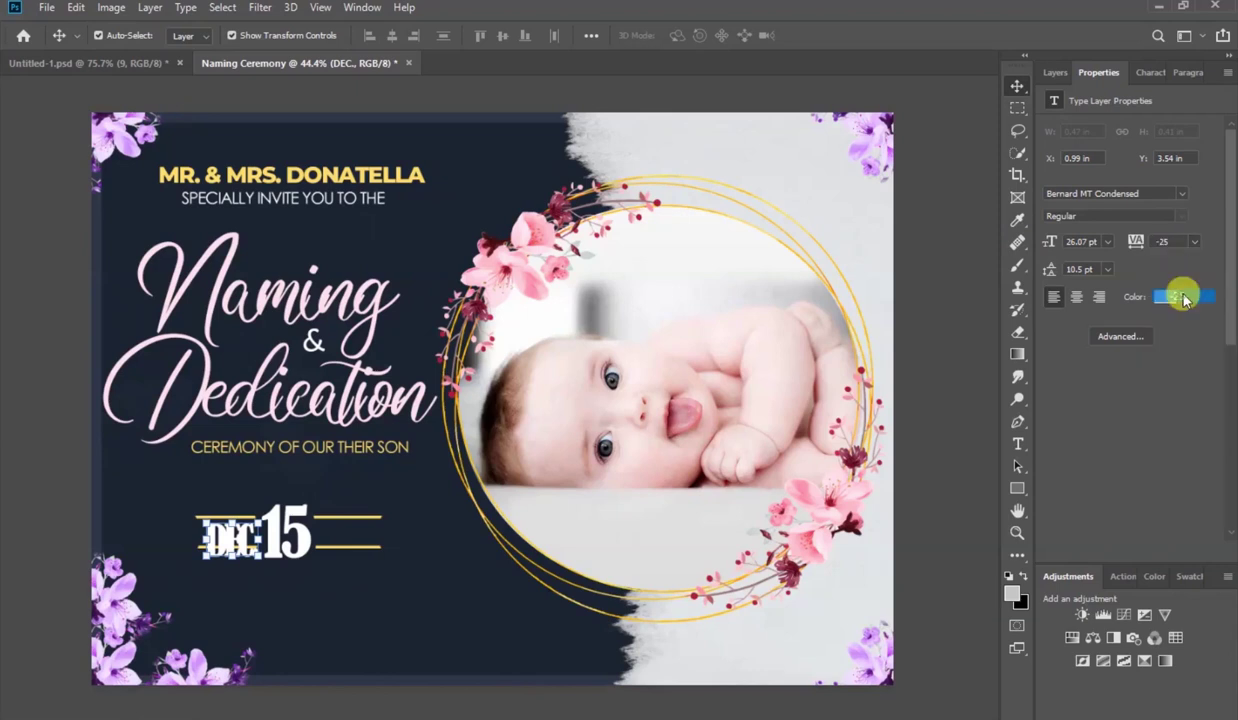
pyautogui.moveTo(235, 540); pyautogui.dragTo(229, 534)
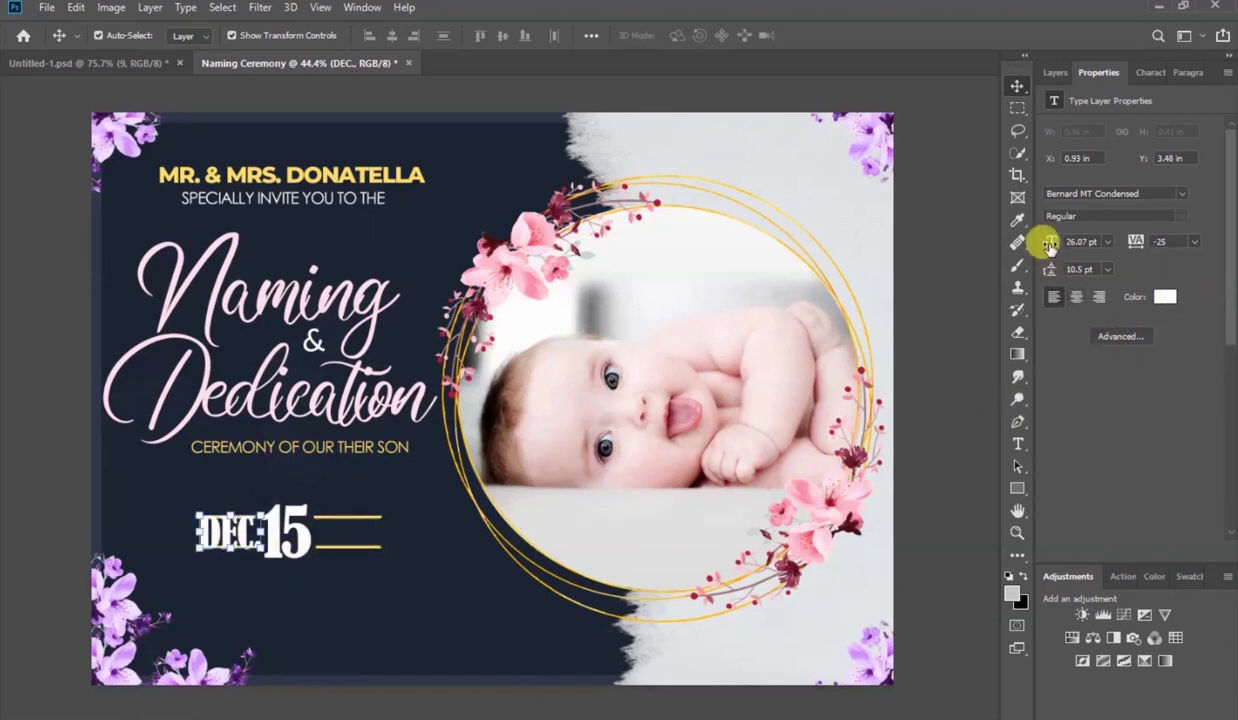
pyautogui.moveTo(1044, 243); pyautogui.dragTo(1037, 243)
pyautogui.click(1107, 242)
pyautogui.click(1093, 384)
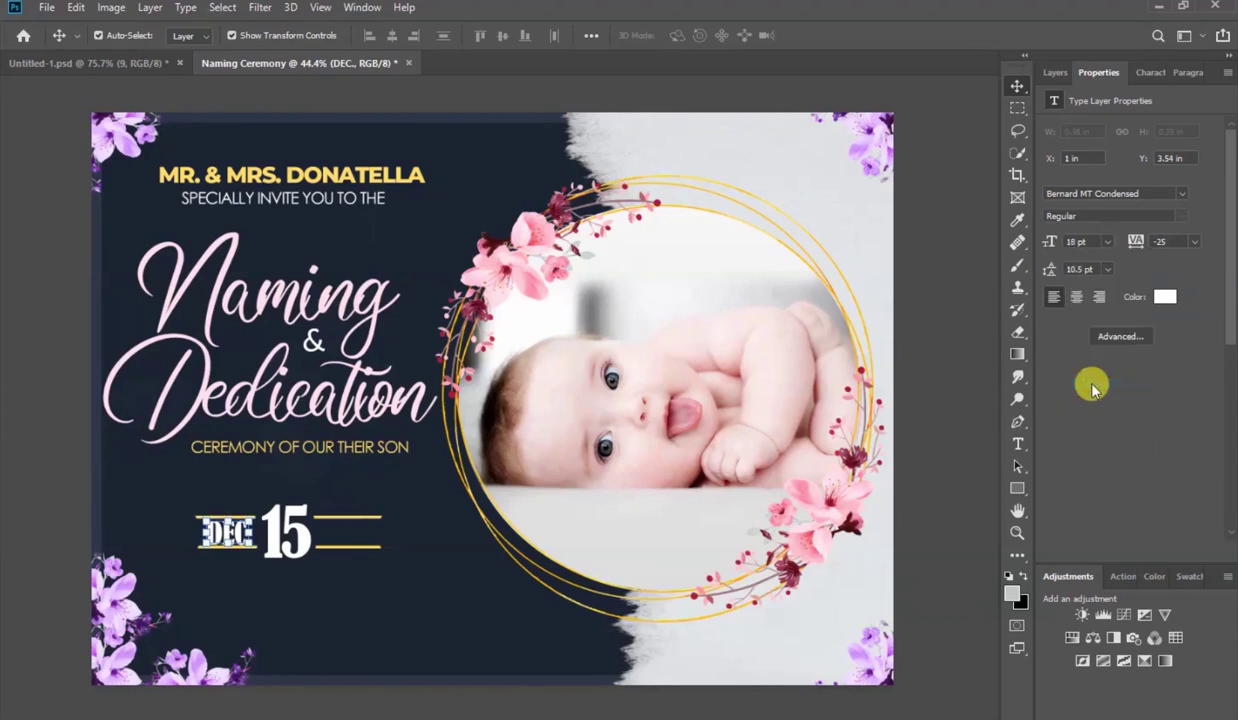
pyautogui.click(947, 478)
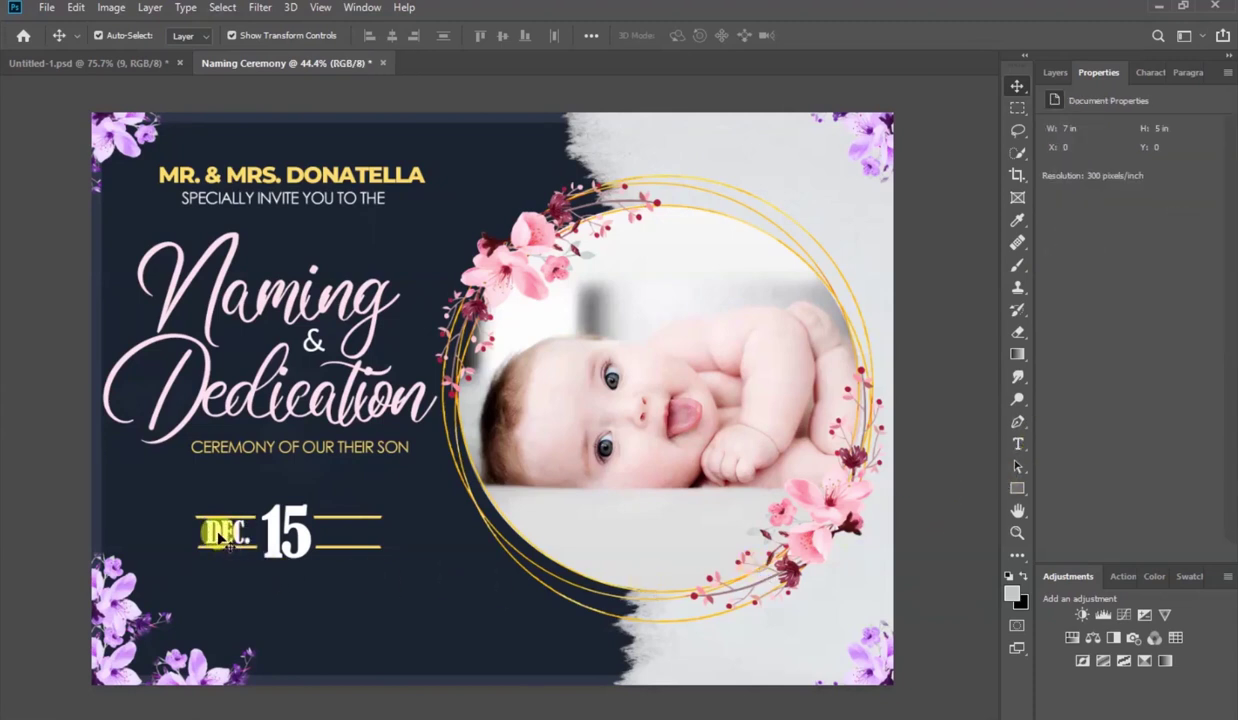
# Copy DEC. to the right of 15, retype it as 2030 and nudge it slightly left.
pyautogui.moveTo(228, 538); pyautogui.dragTo(343, 538)
pyautogui.press('t')
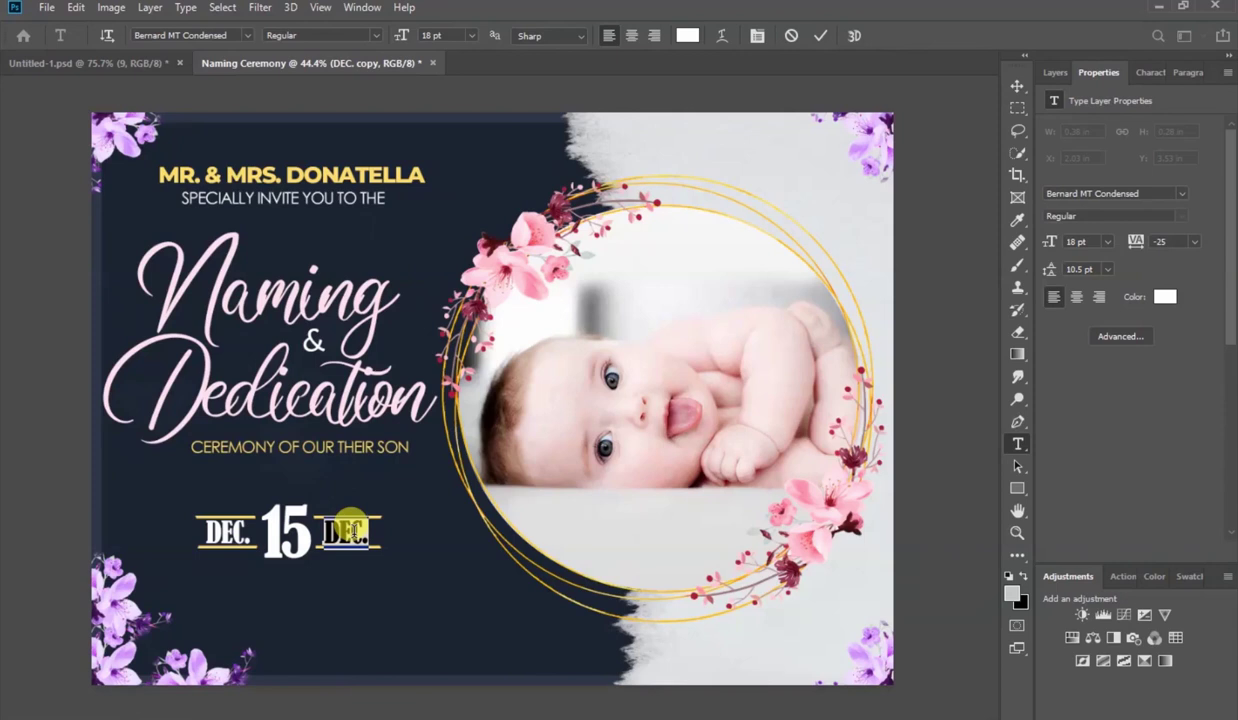
pyautogui.write('2023')
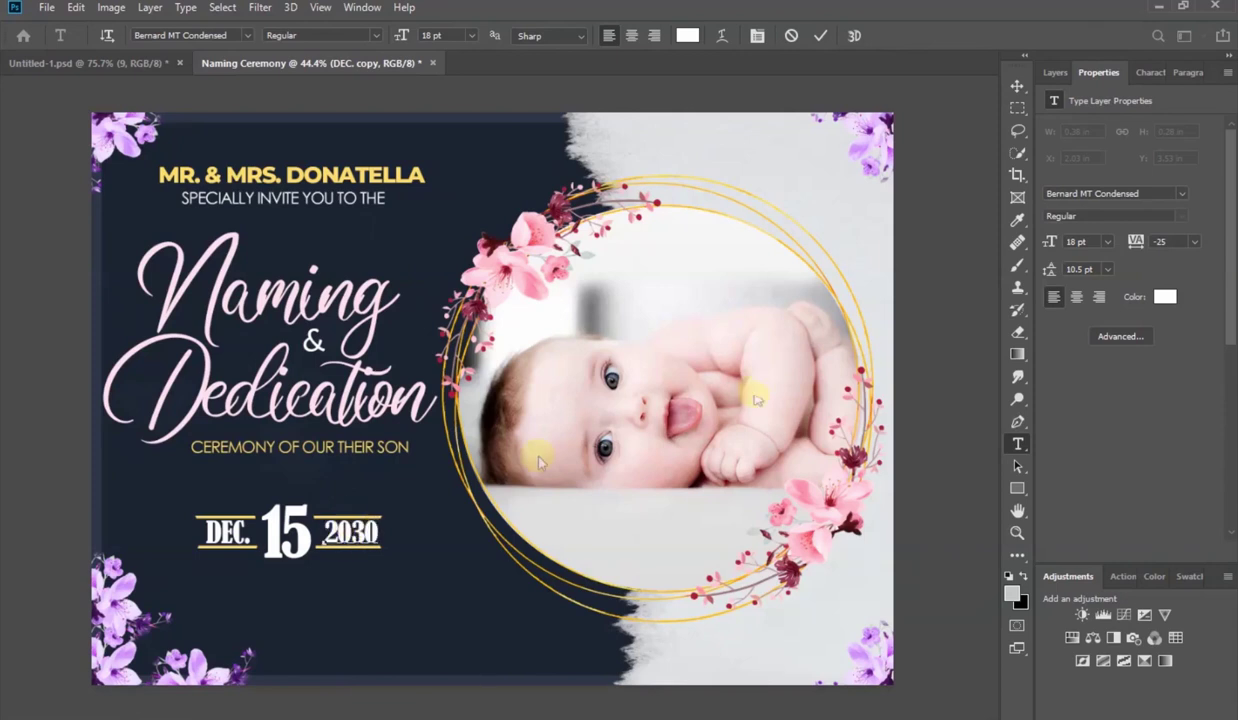
pyautogui.click(820, 35)
pyautogui.press('v')
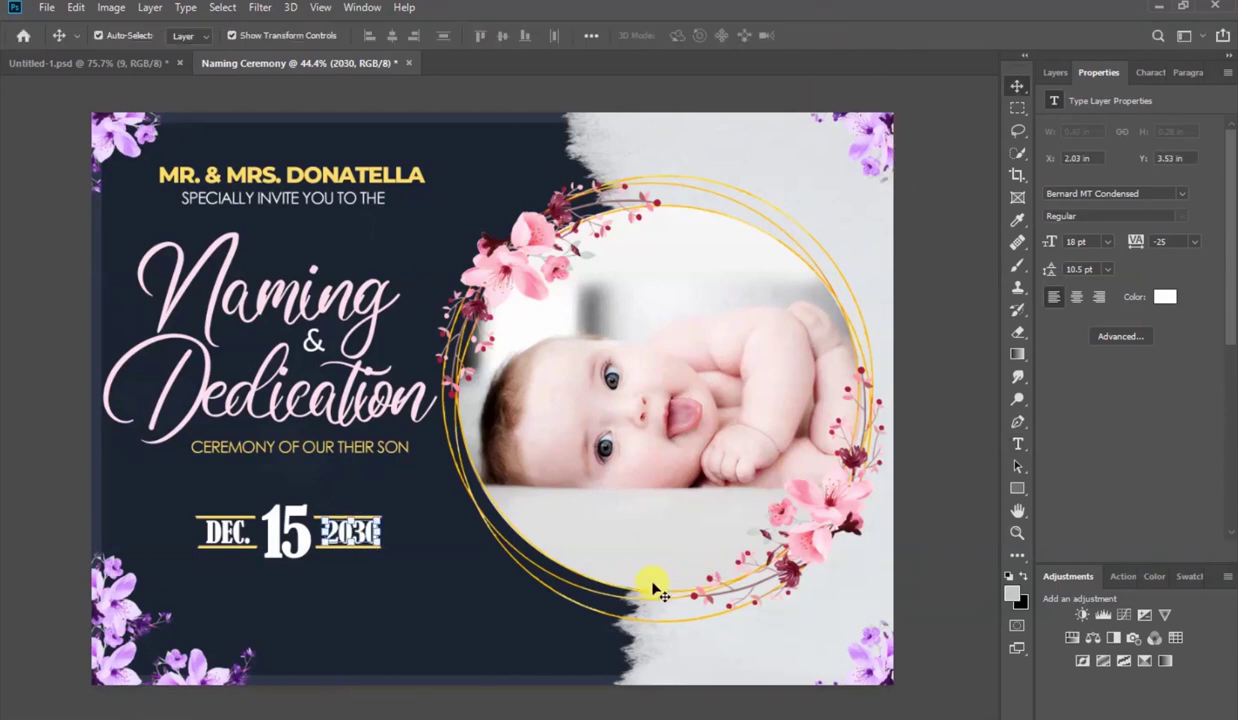
pyautogui.press('Left')
pyautogui.press('Left')
pyautogui.press('Left')
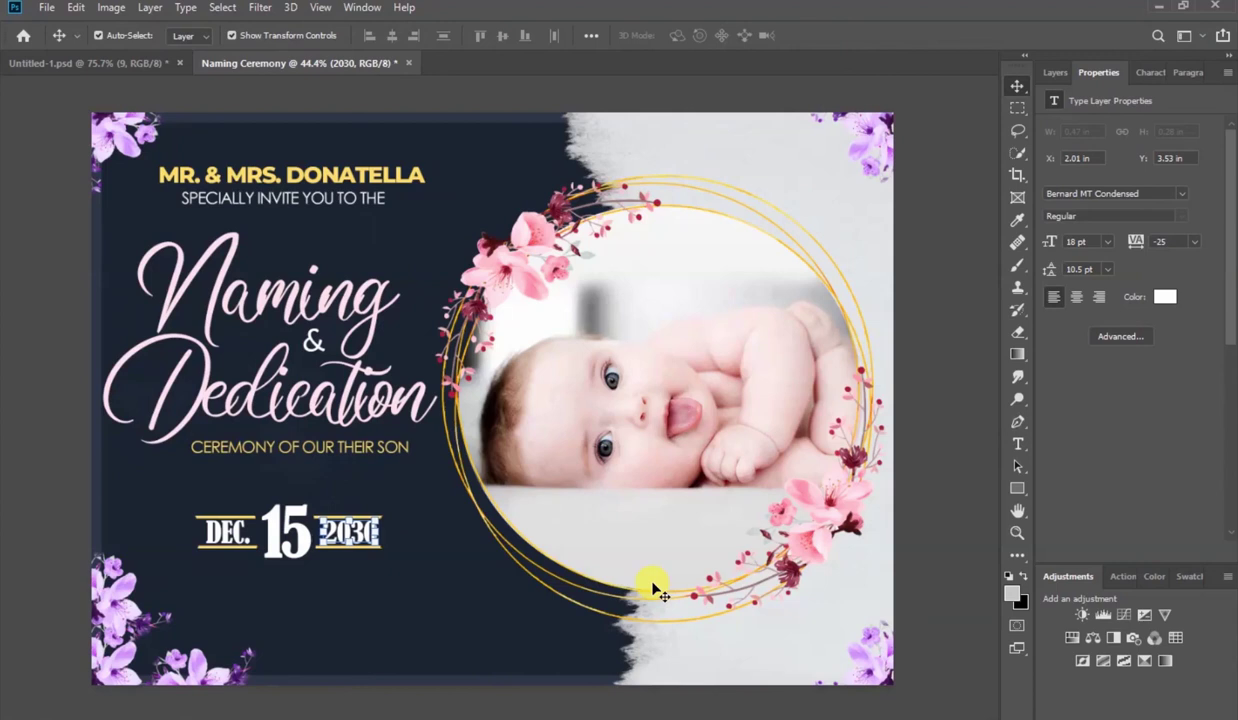
pyautogui.click(945, 437)
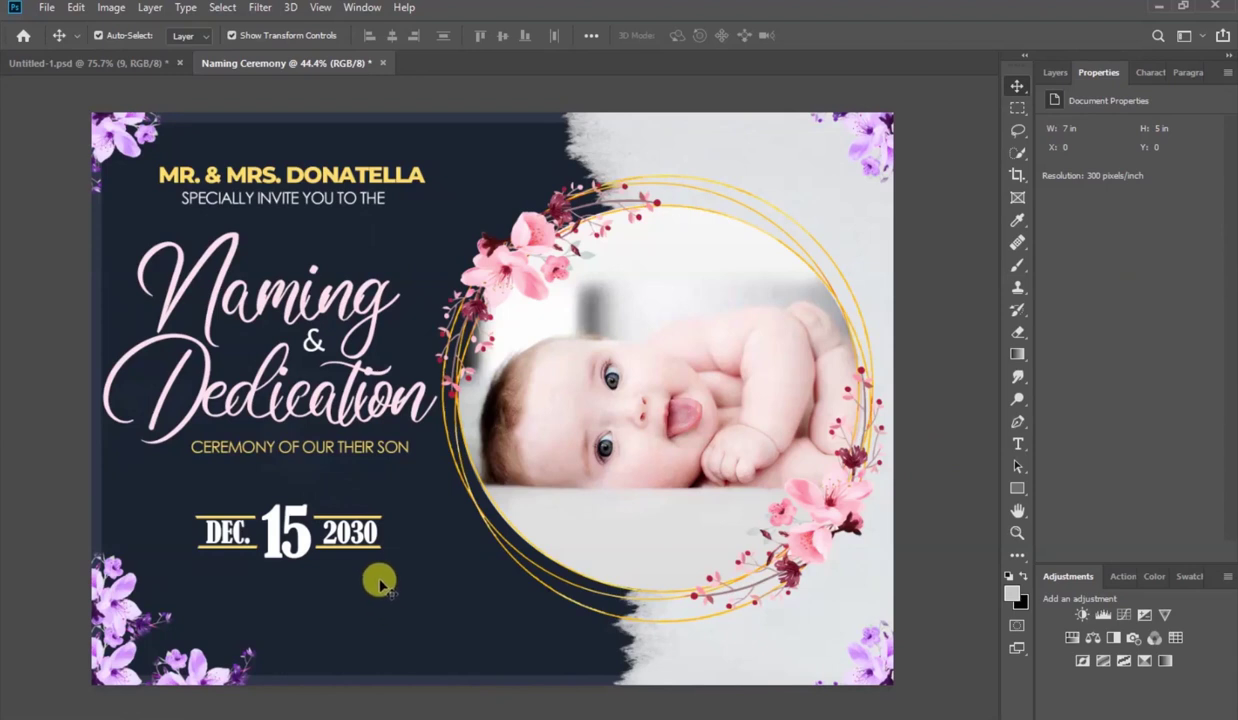
# Copy the ceremony line below the date, retype it as '8:00AM' and centre it under 15.
pyautogui.click(325, 453)
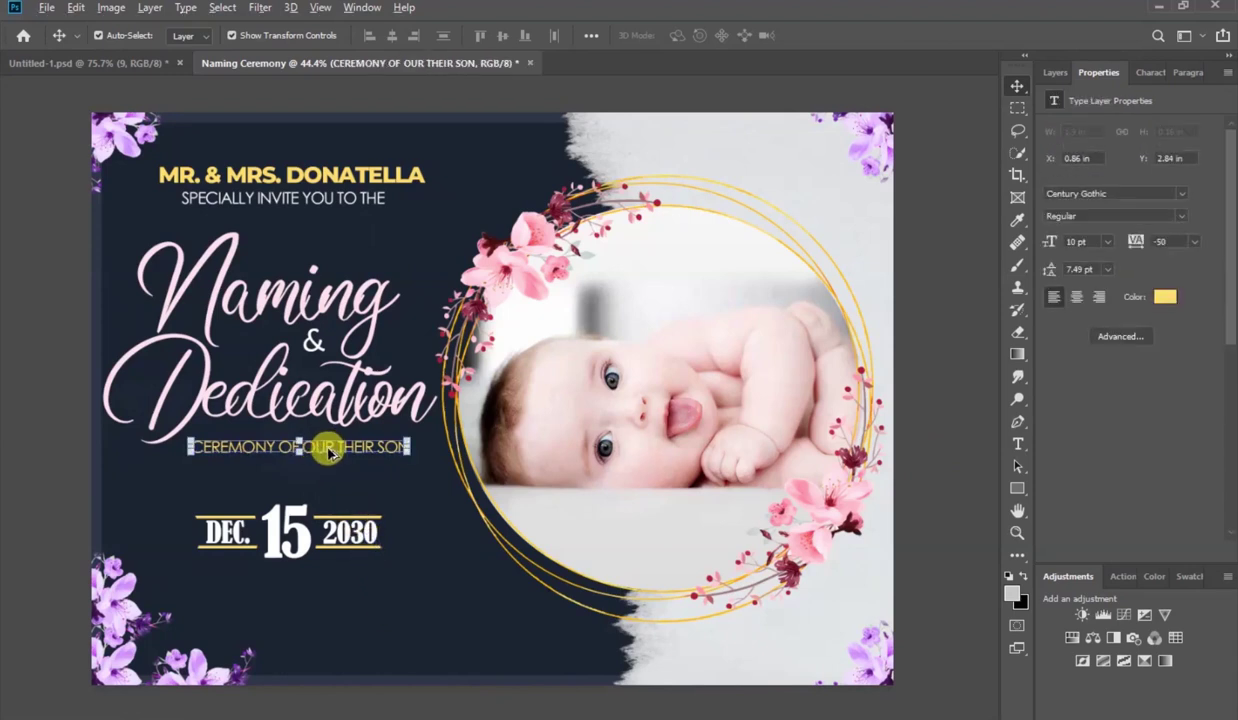
pyautogui.moveTo(330, 452); pyautogui.dragTo(327, 573)
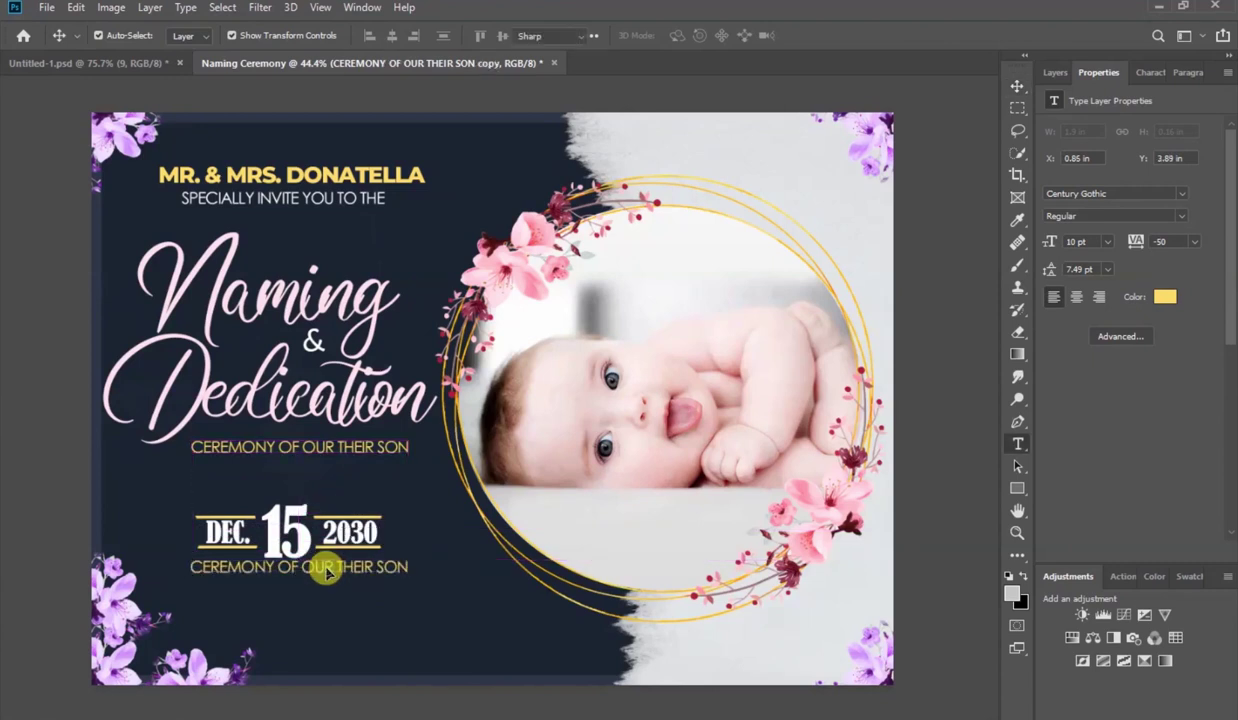
pyautogui.doubleClick(327, 568)
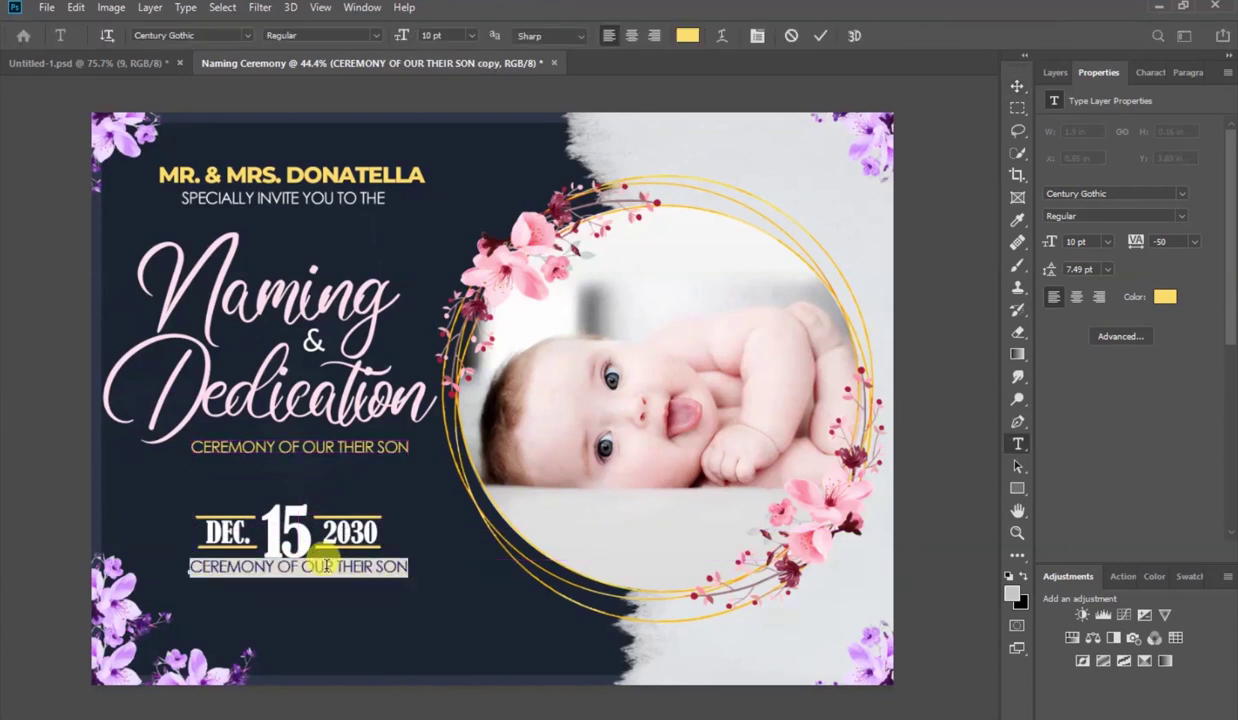
pyautogui.press('BackSpace')
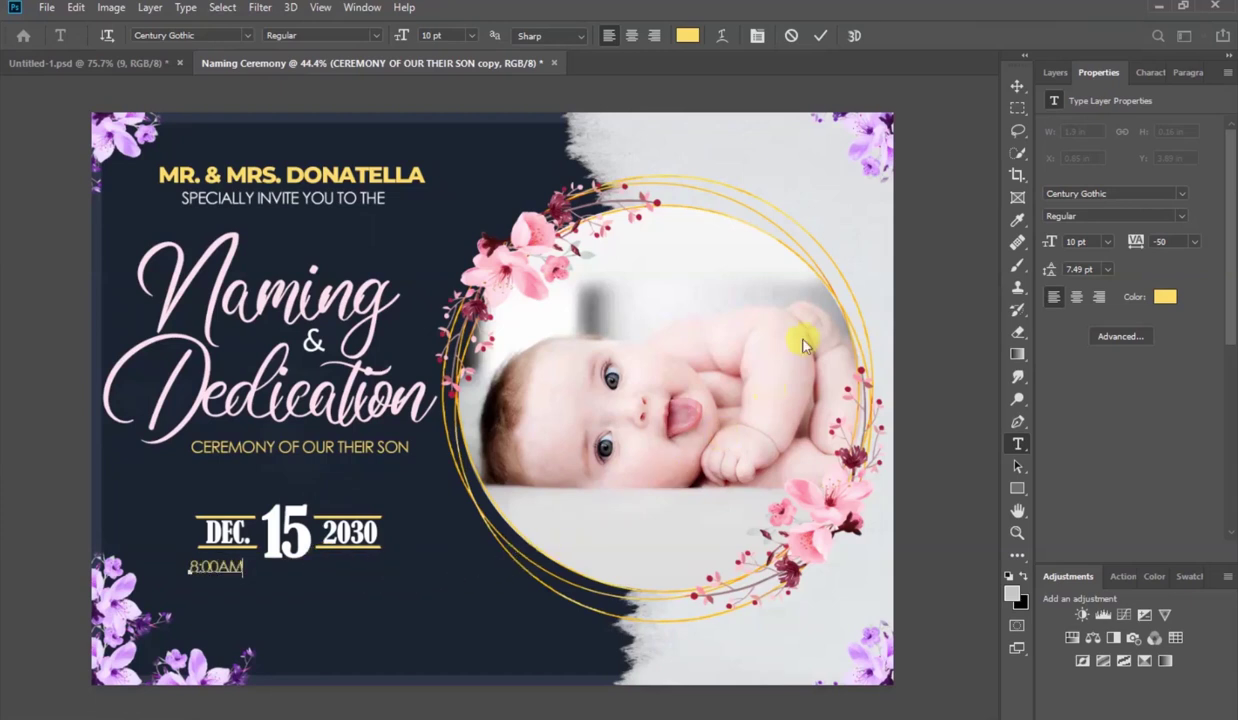
pyautogui.click(815, 40)
pyautogui.press('v')
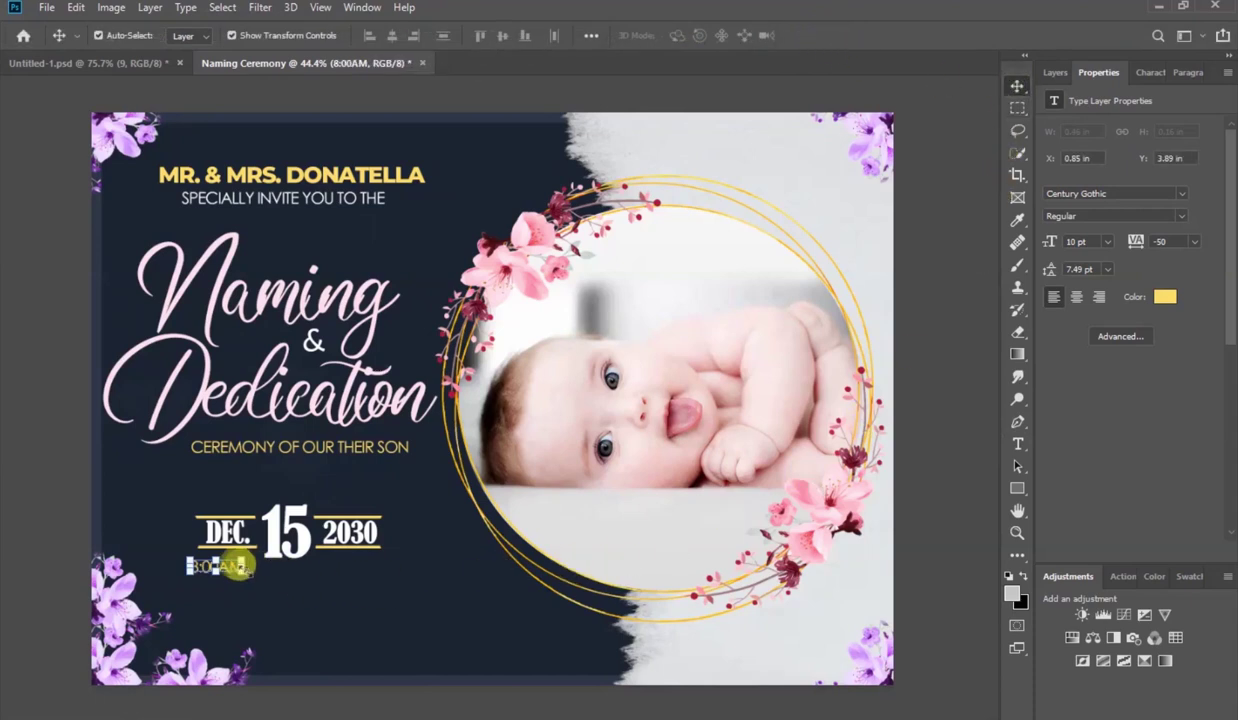
pyautogui.moveTo(229, 570); pyautogui.dragTo(297, 575)
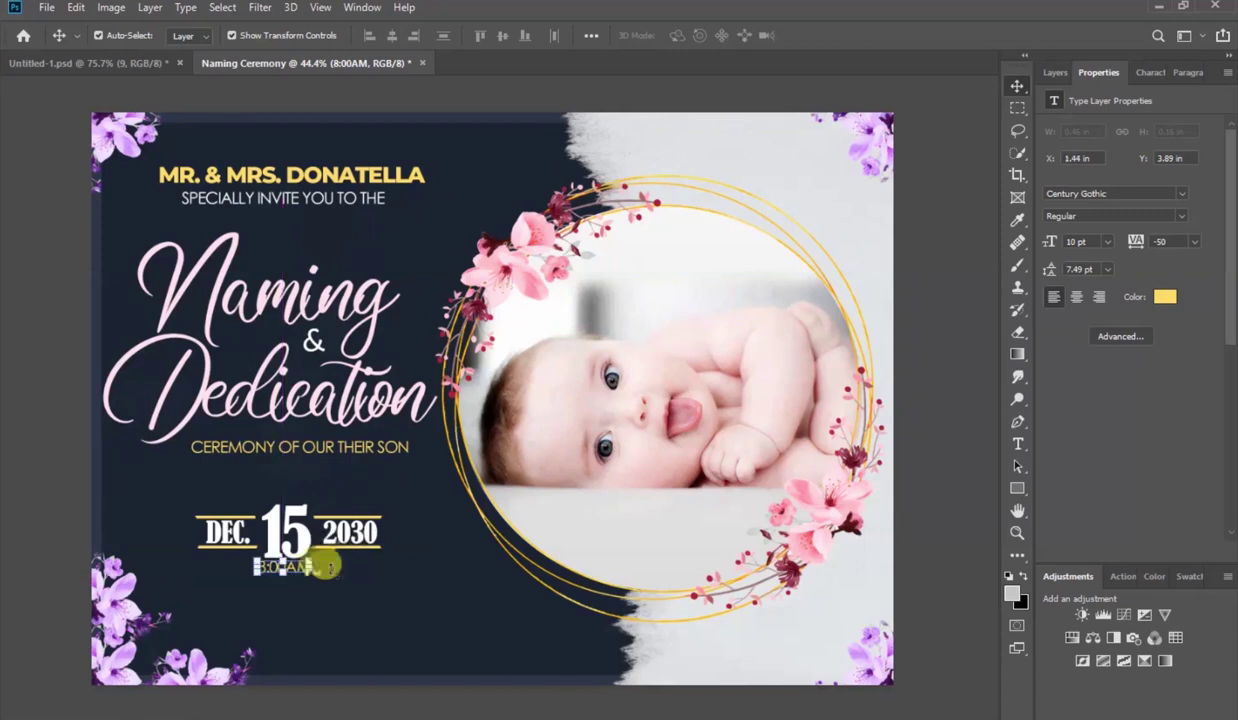
# Style 8:00AM with -25 tracking, 11 pt size and Montserrat SemiBold.
pyautogui.click(1197, 245)
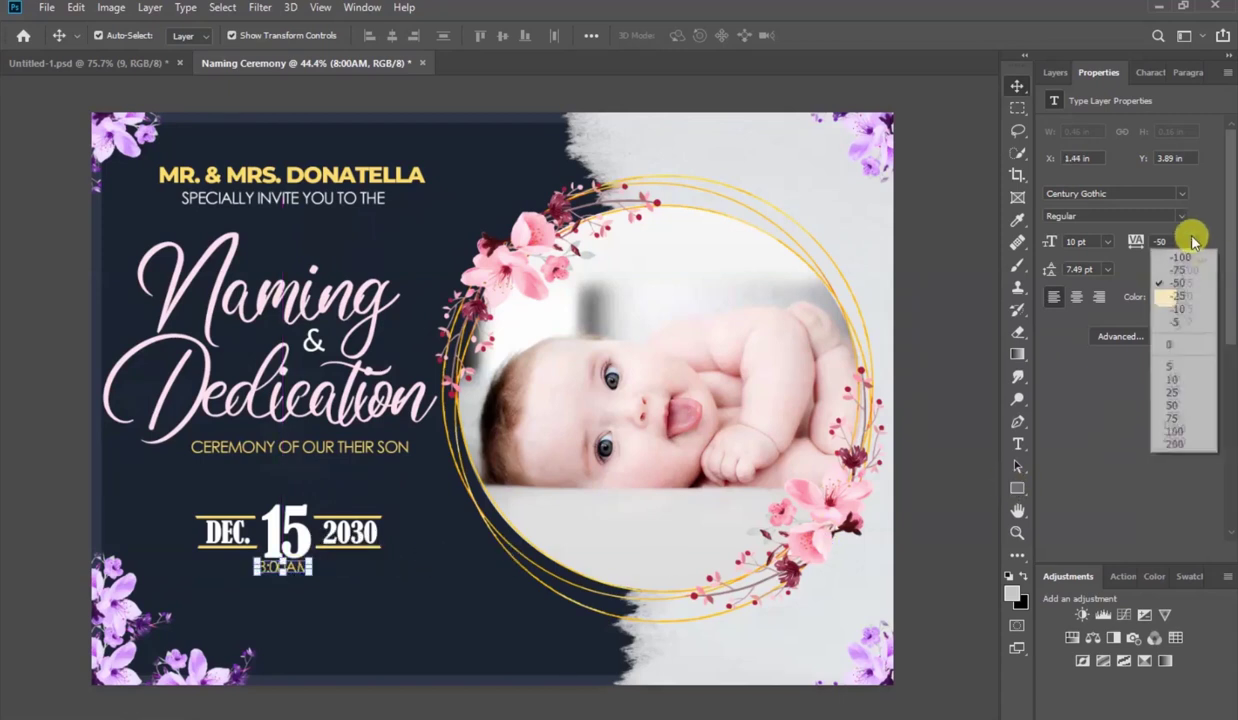
pyautogui.click(1180, 288)
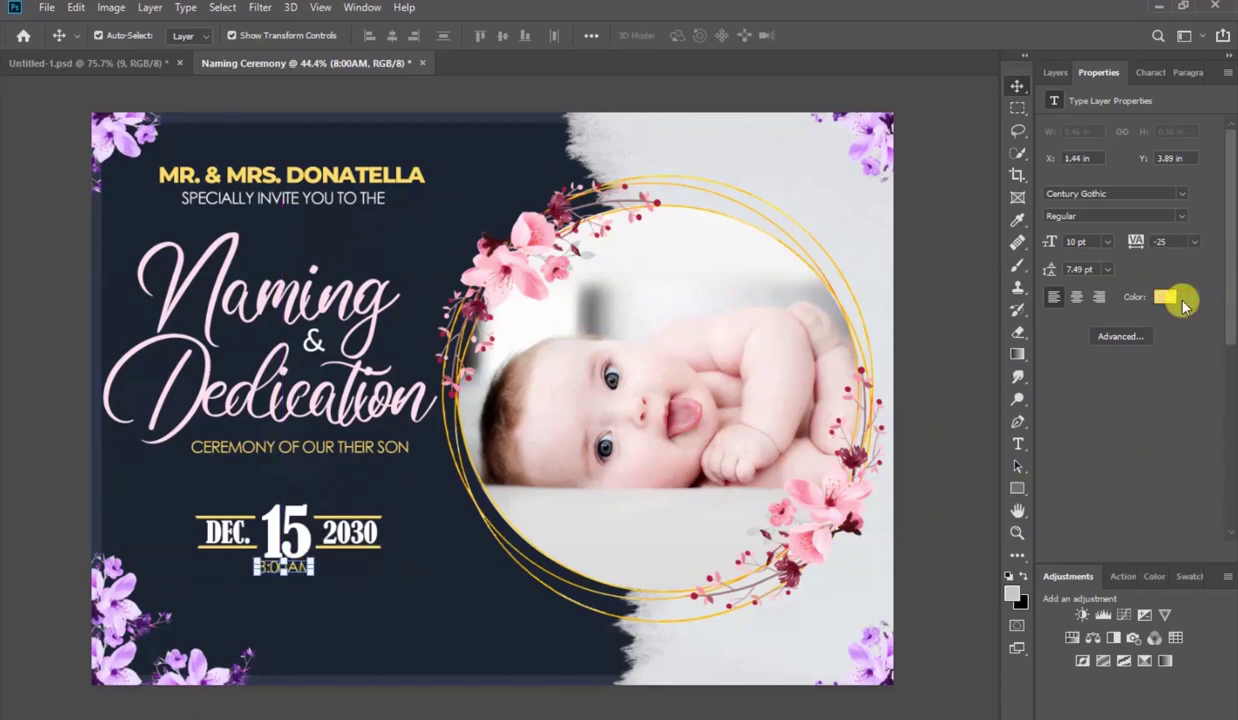
pyautogui.click(1107, 243)
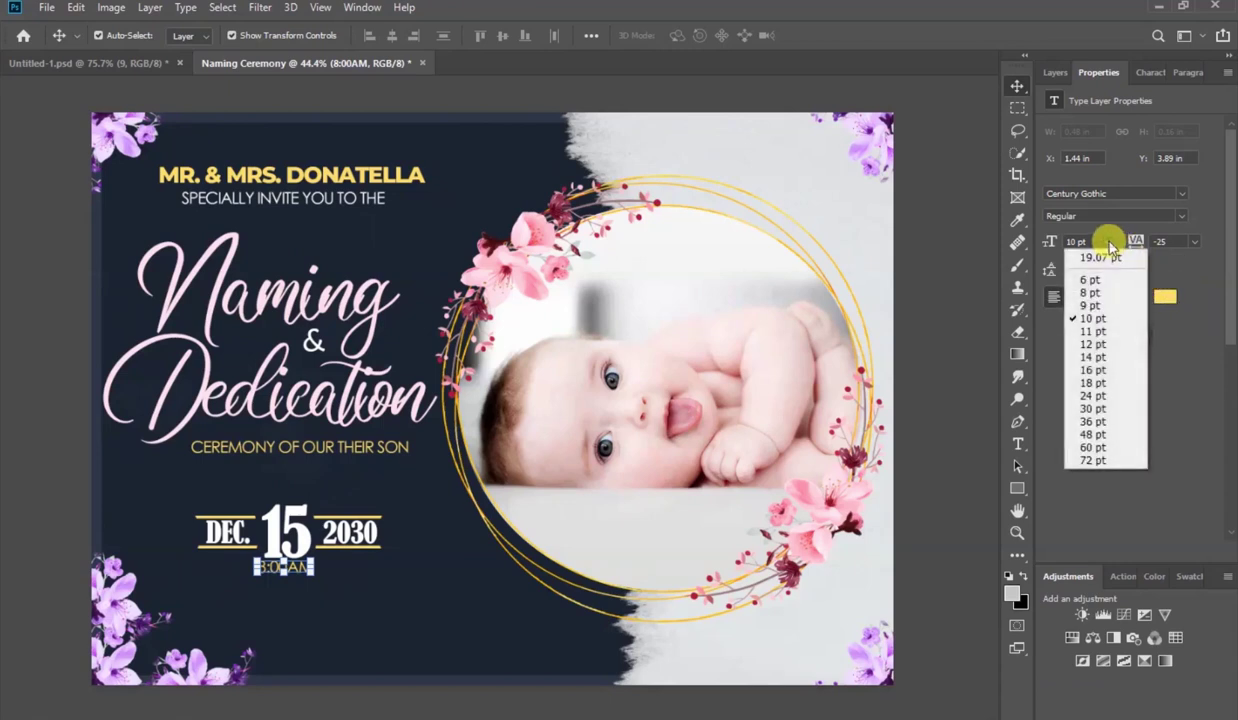
pyautogui.click(1095, 331)
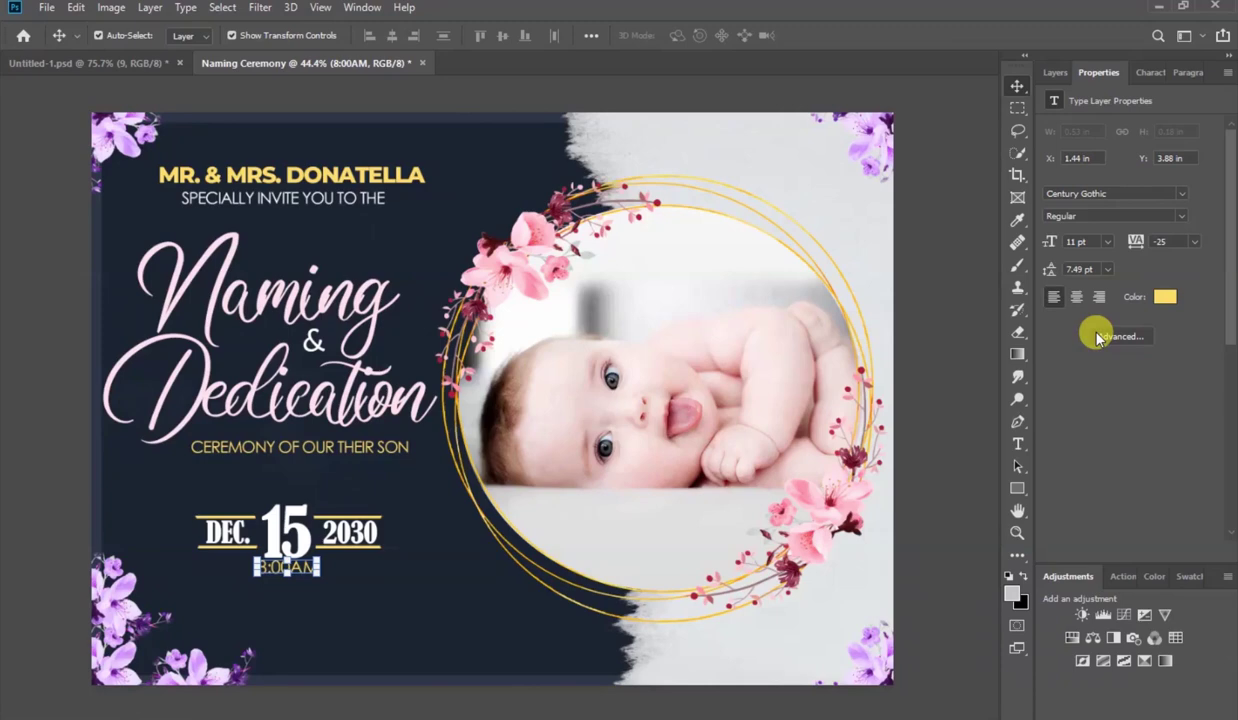
pyautogui.click(1182, 194)
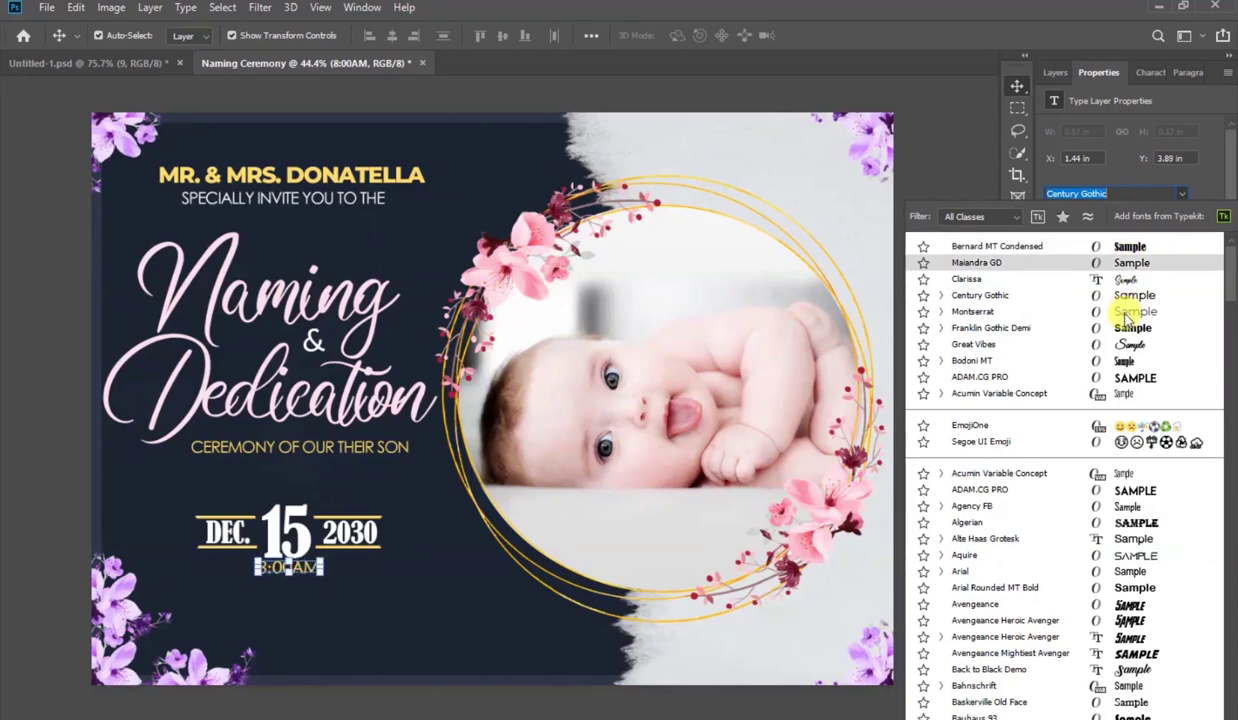
pyautogui.click(1126, 312)
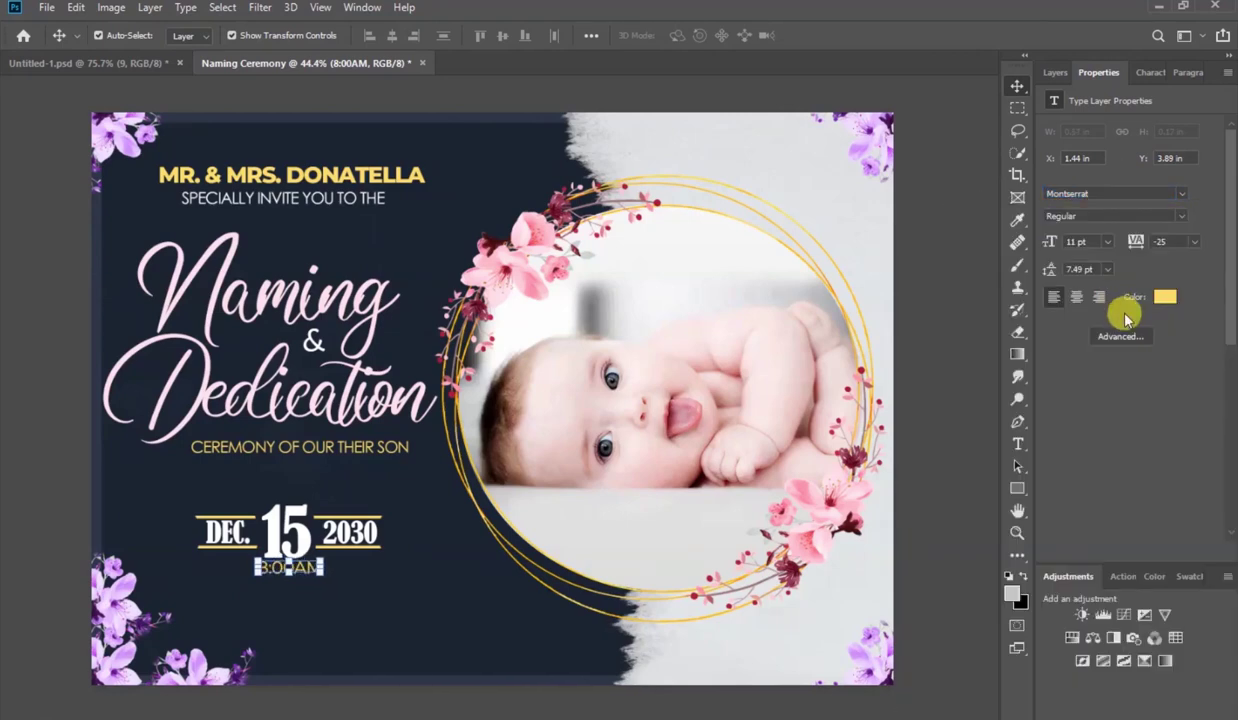
pyautogui.click(1181, 219)
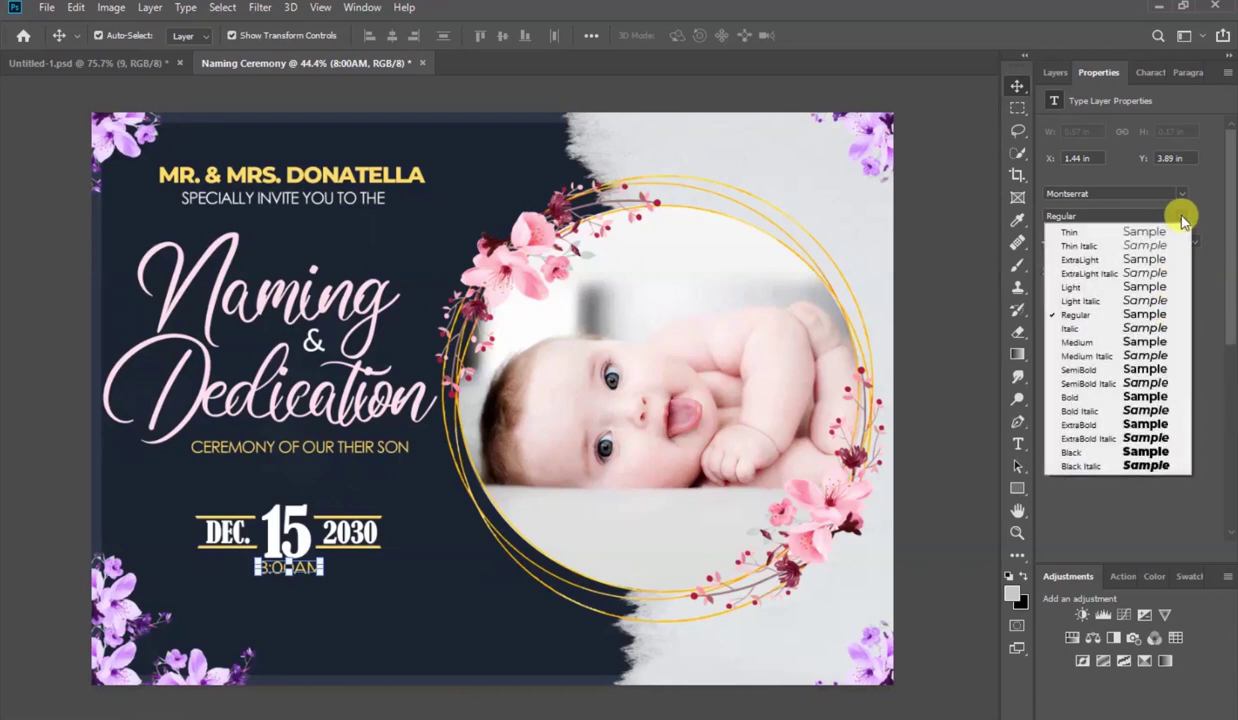
pyautogui.click(1147, 370)
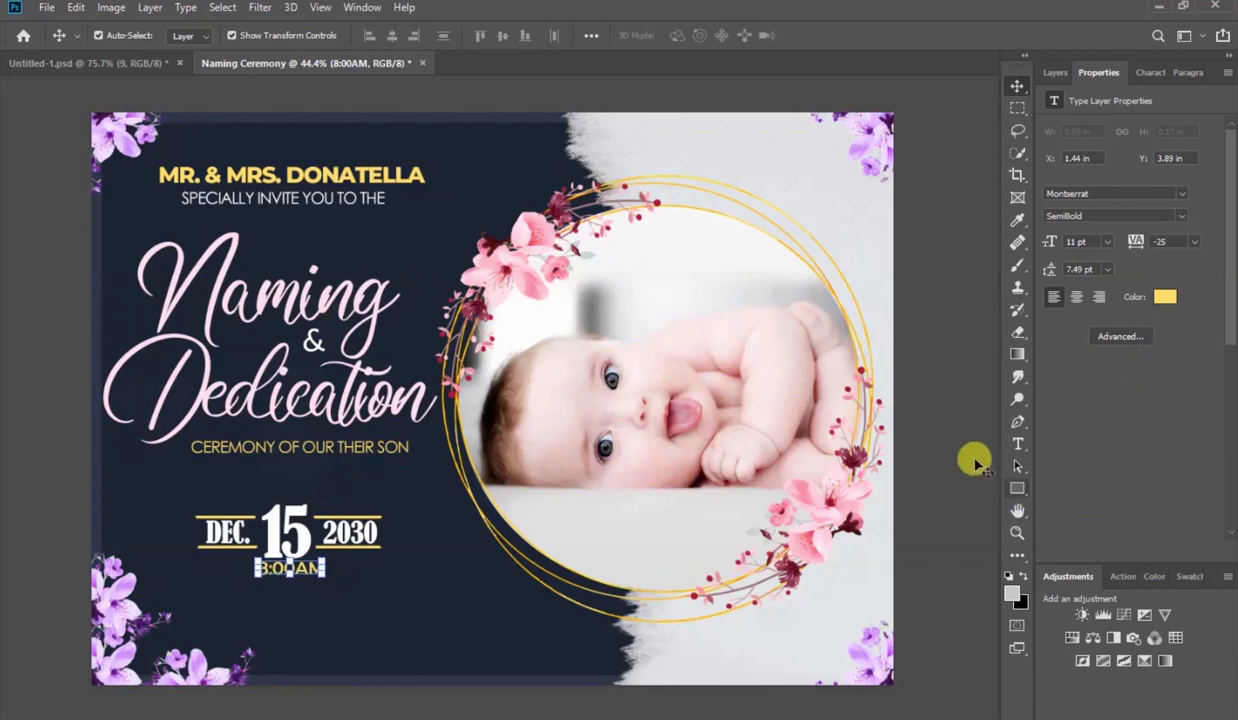
pyautogui.click(945, 470)
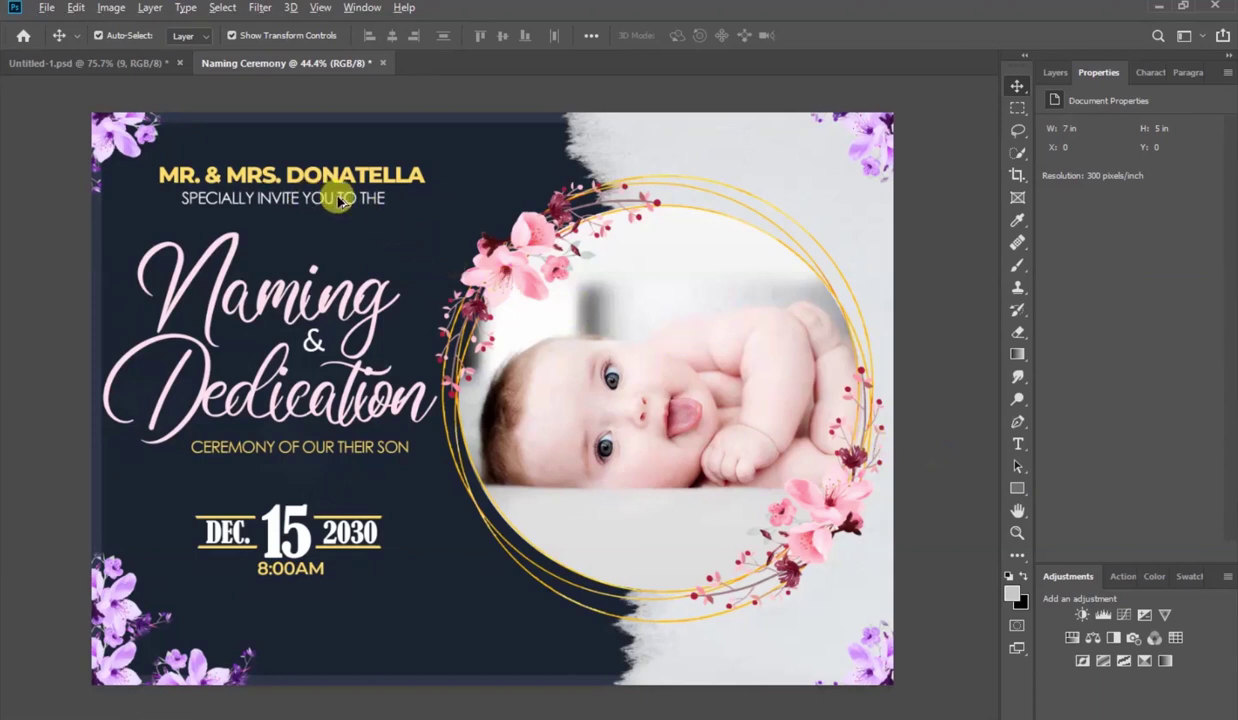
# Copy the 'SPECIALLY INVITE YOU TO THE' line below the time and retype it as 'VENUE:'.
pyautogui.moveTo(334, 199); pyautogui.dragTo(356, 610)
pyautogui.doubleClick(356, 609)
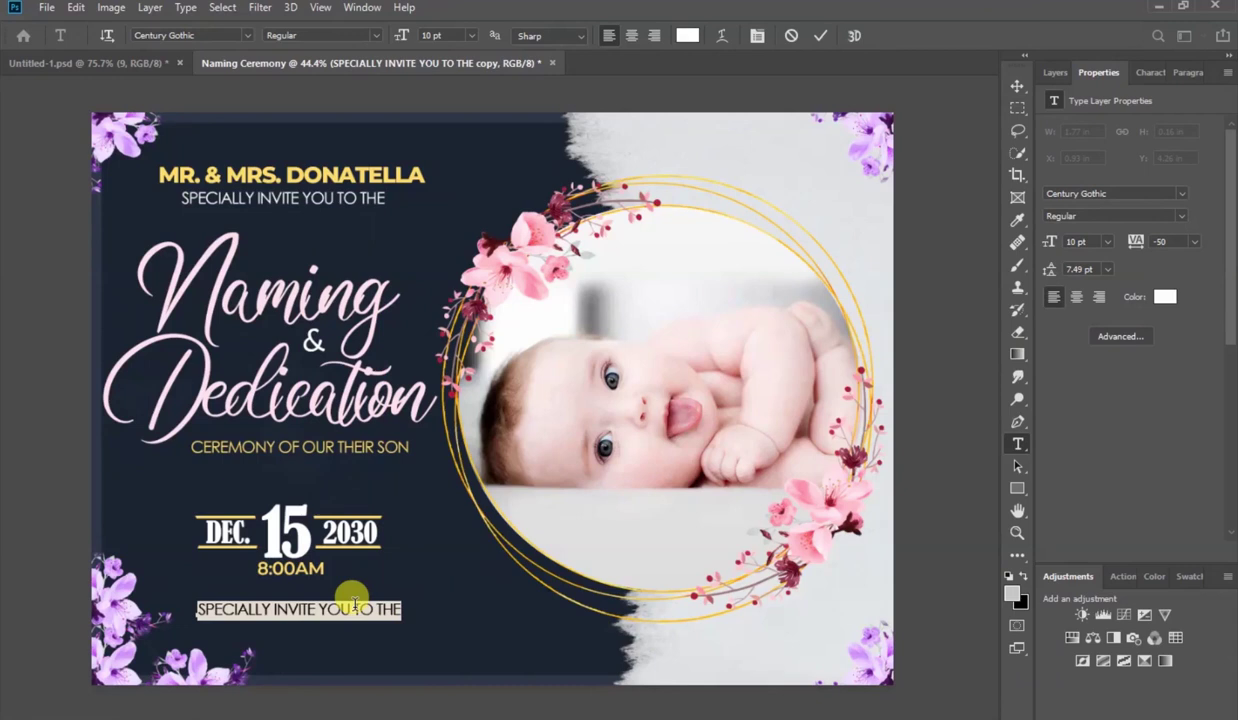
pyautogui.write('VENUE:')
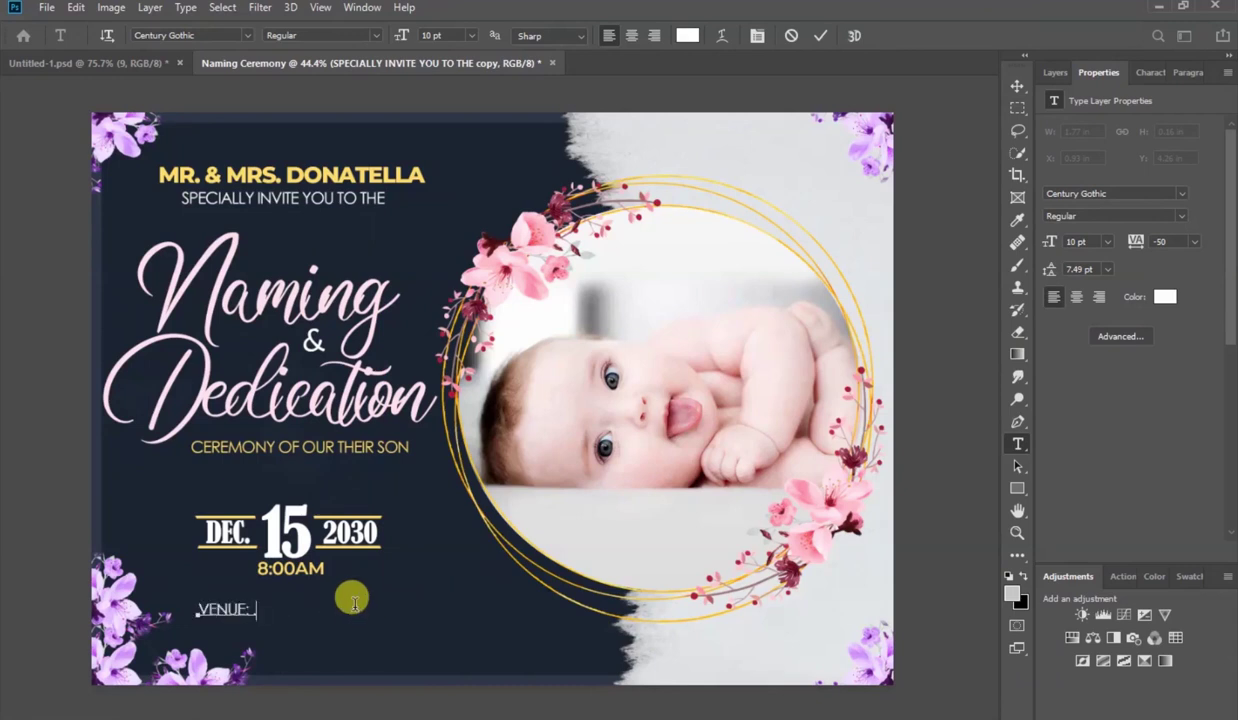
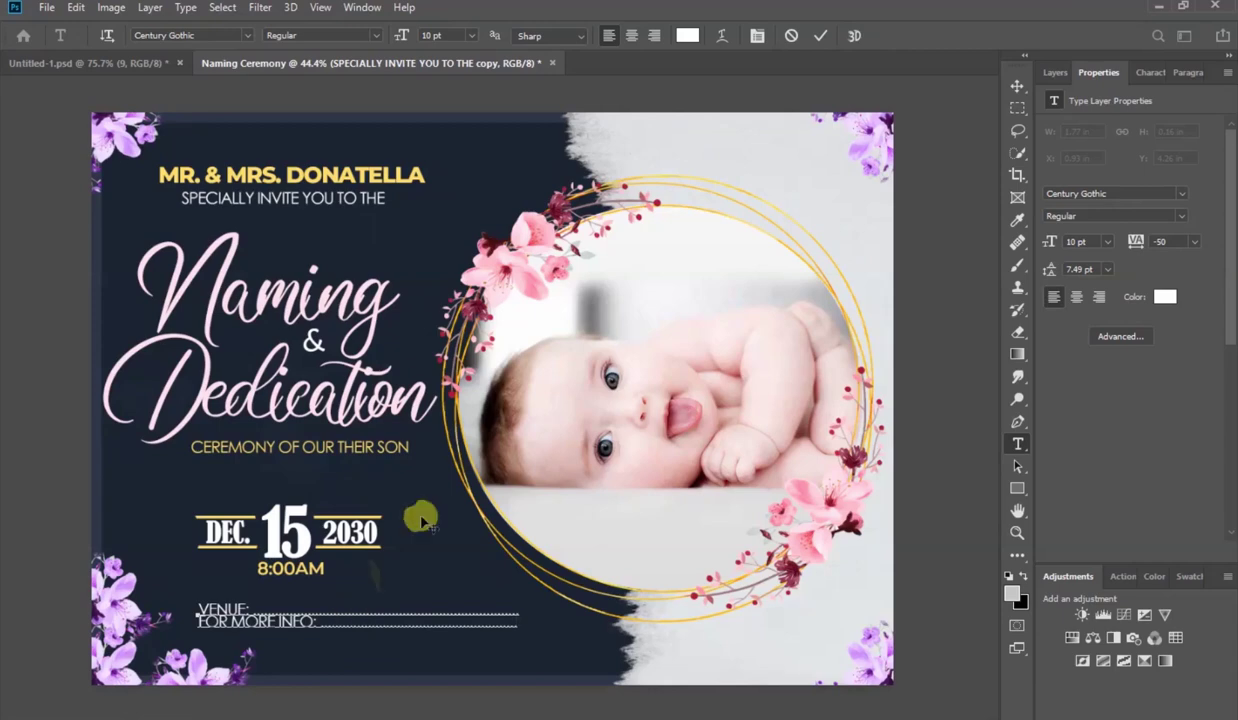
# Change the VENUE and FOR MORE INFO lines to Montserrat Medium.
pyautogui.click(820, 38)
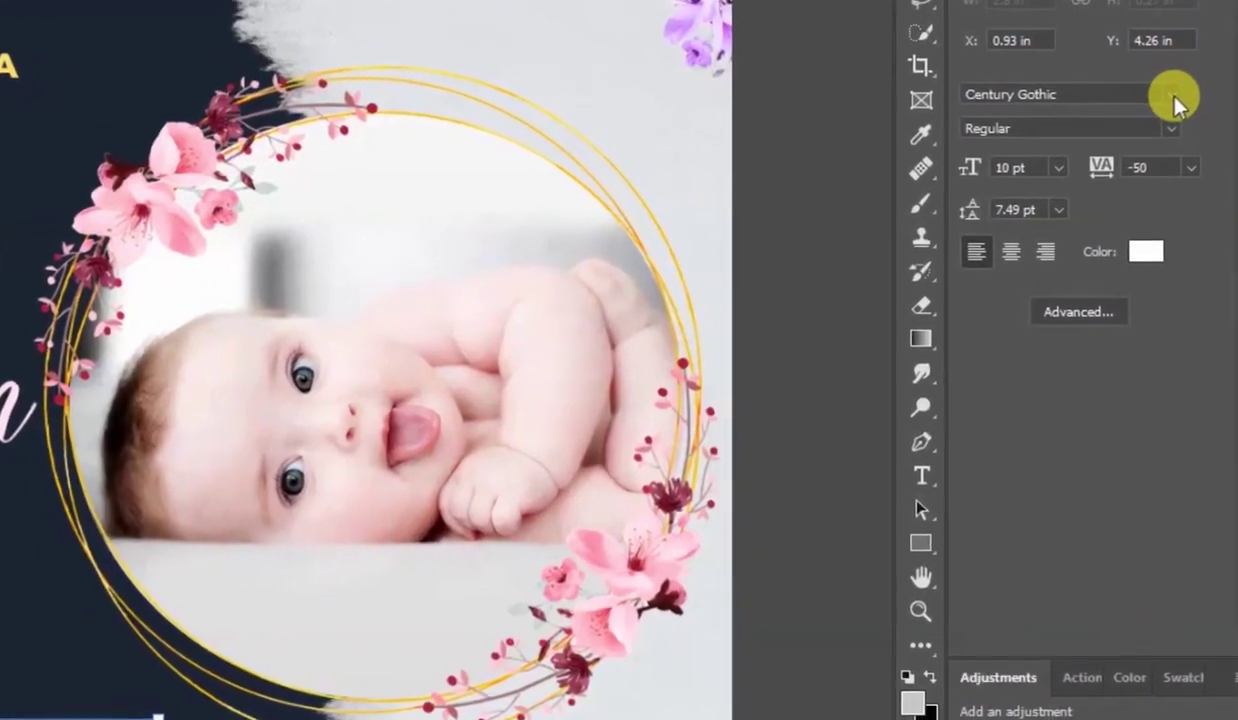
pyautogui.click(1172, 96)
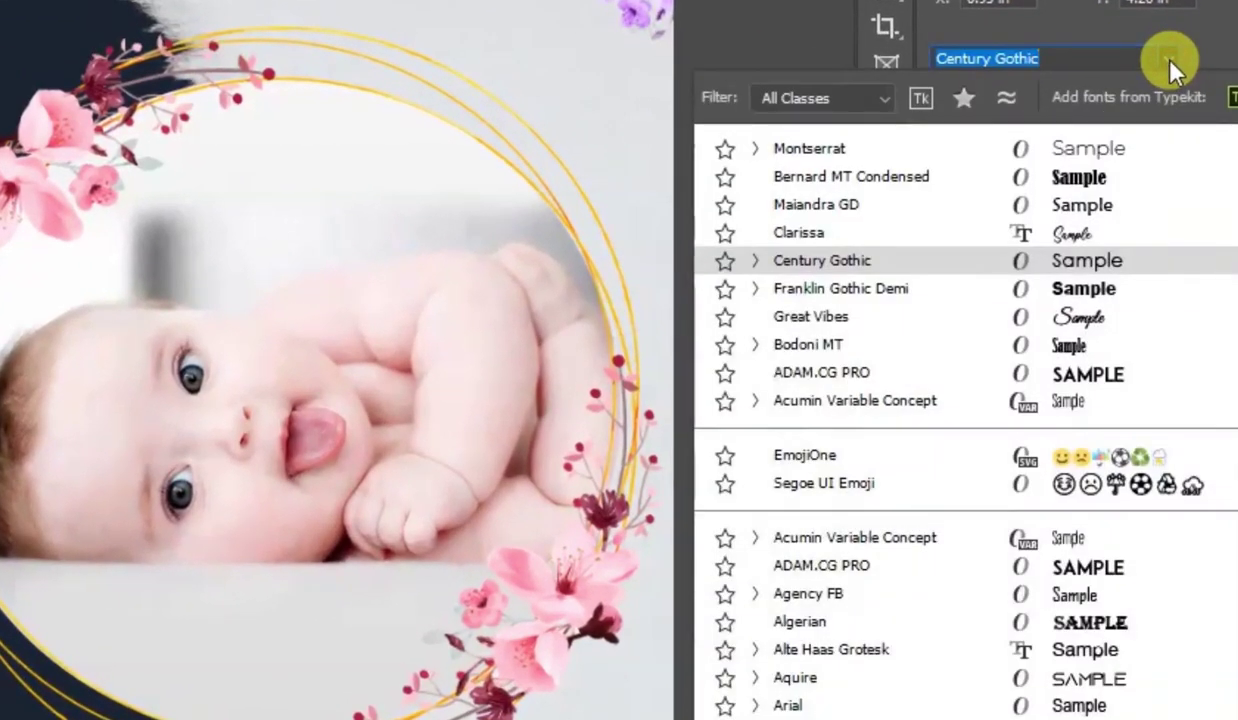
pyautogui.click(1093, 149)
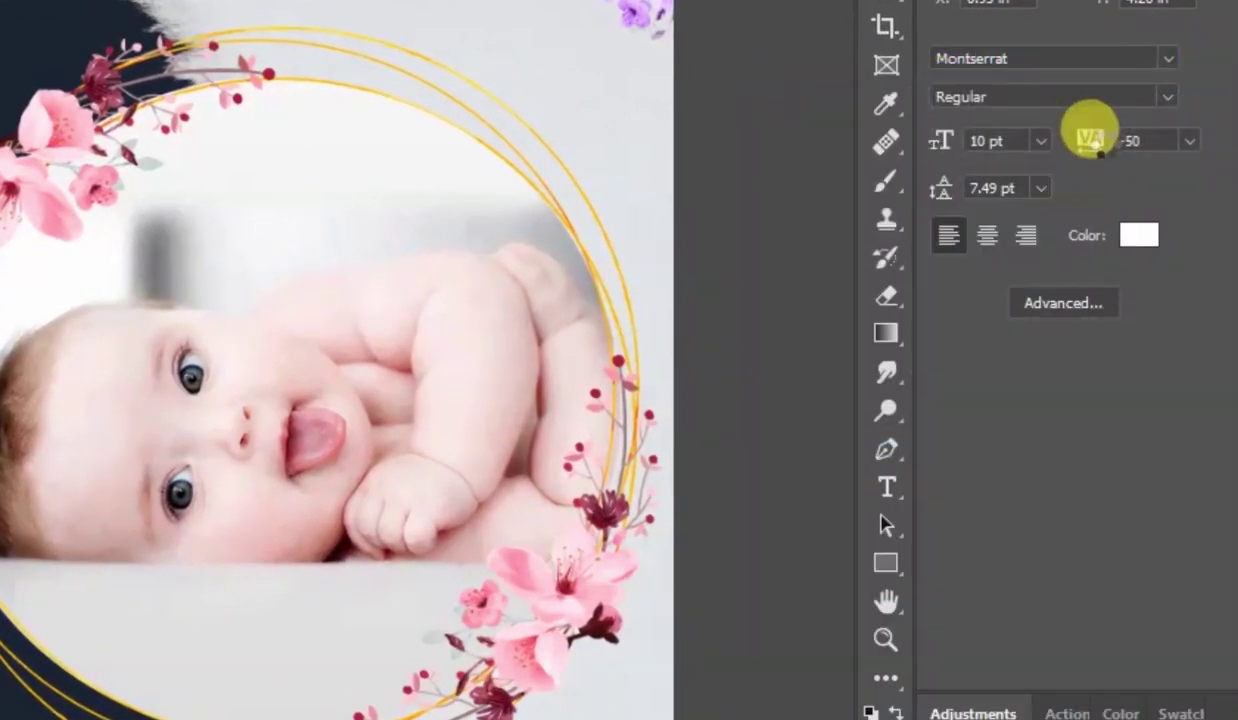
pyautogui.click(1166, 97)
pyautogui.click(1113, 312)
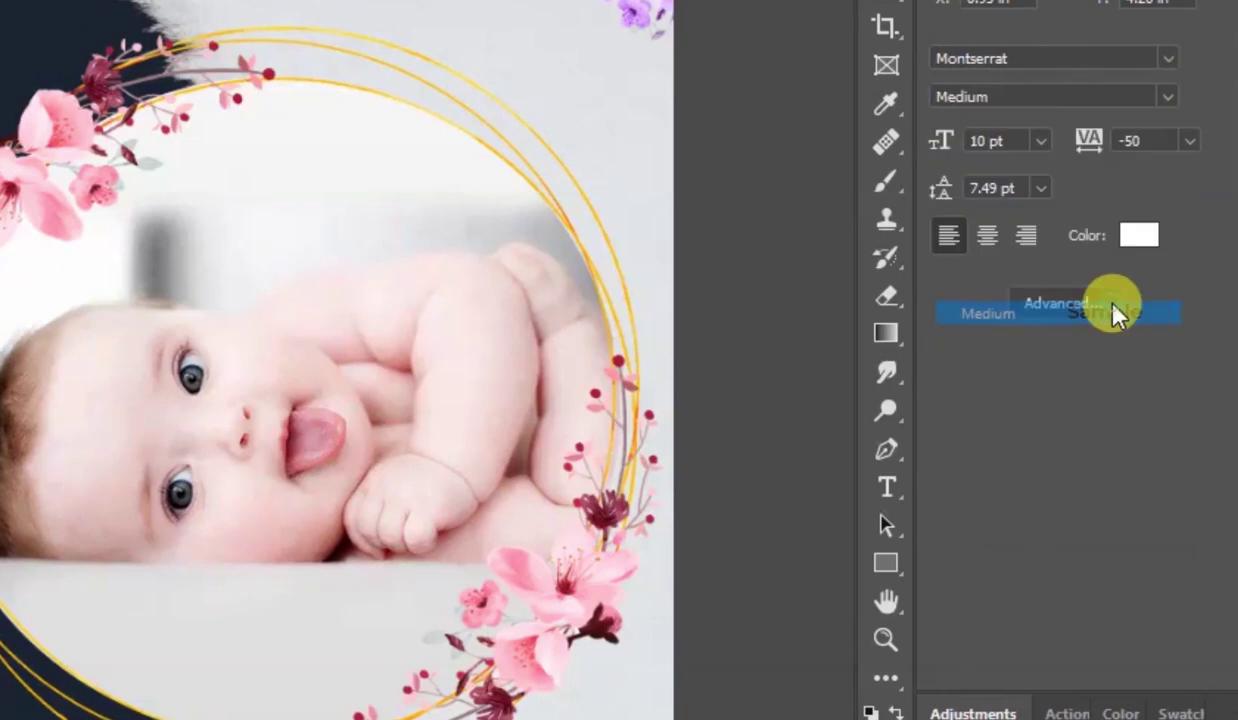
# Set those lines to 9 pt with 16 pt leading and nudge the block slightly left.
pyautogui.click(1040, 188)
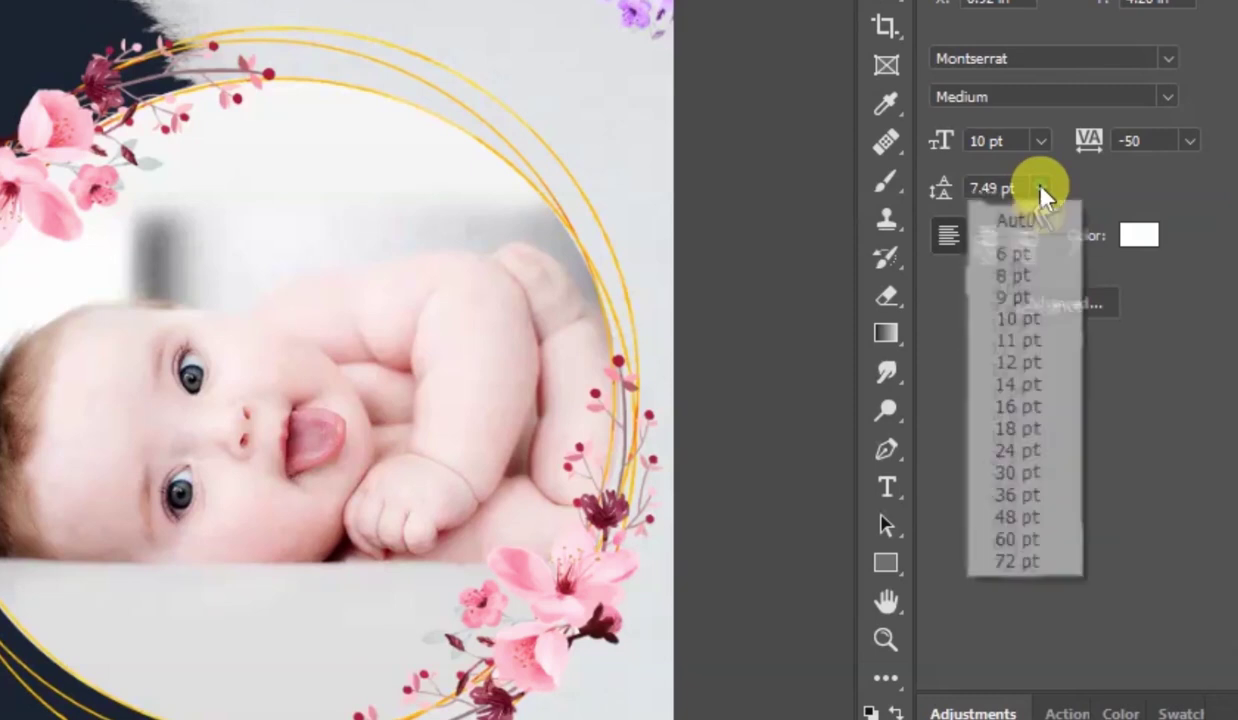
pyautogui.click(1017, 408)
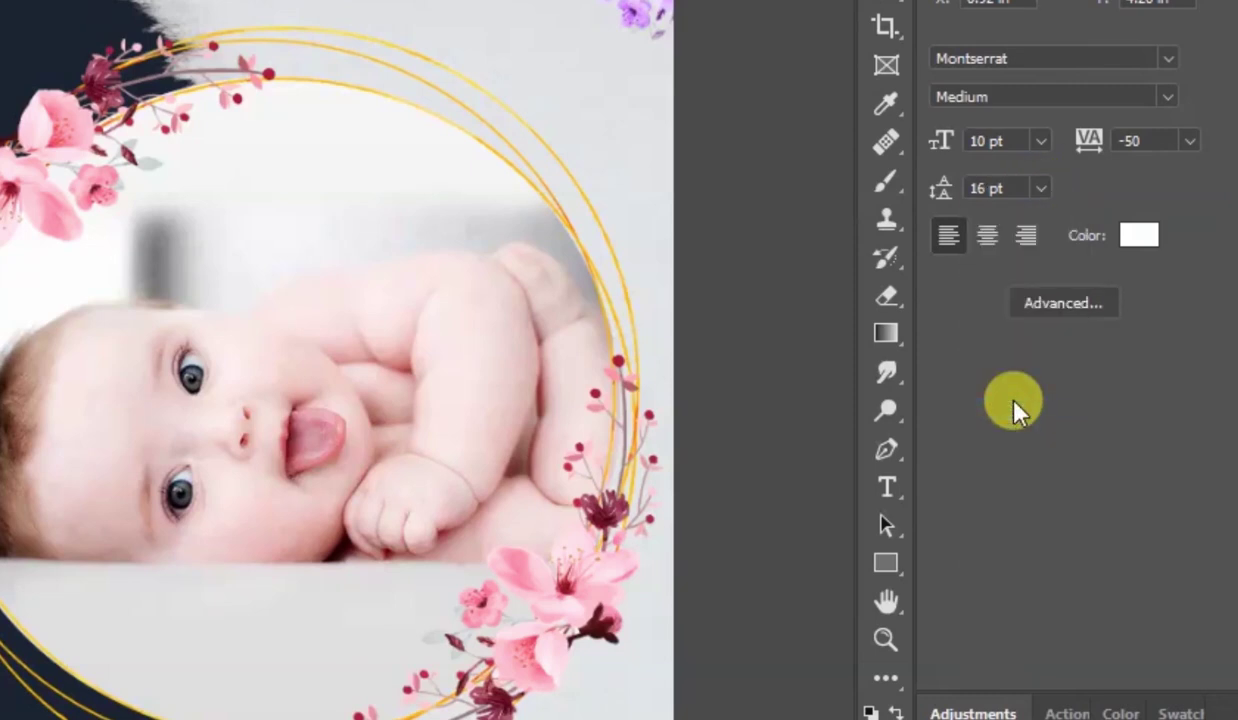
pyautogui.click(1040, 141)
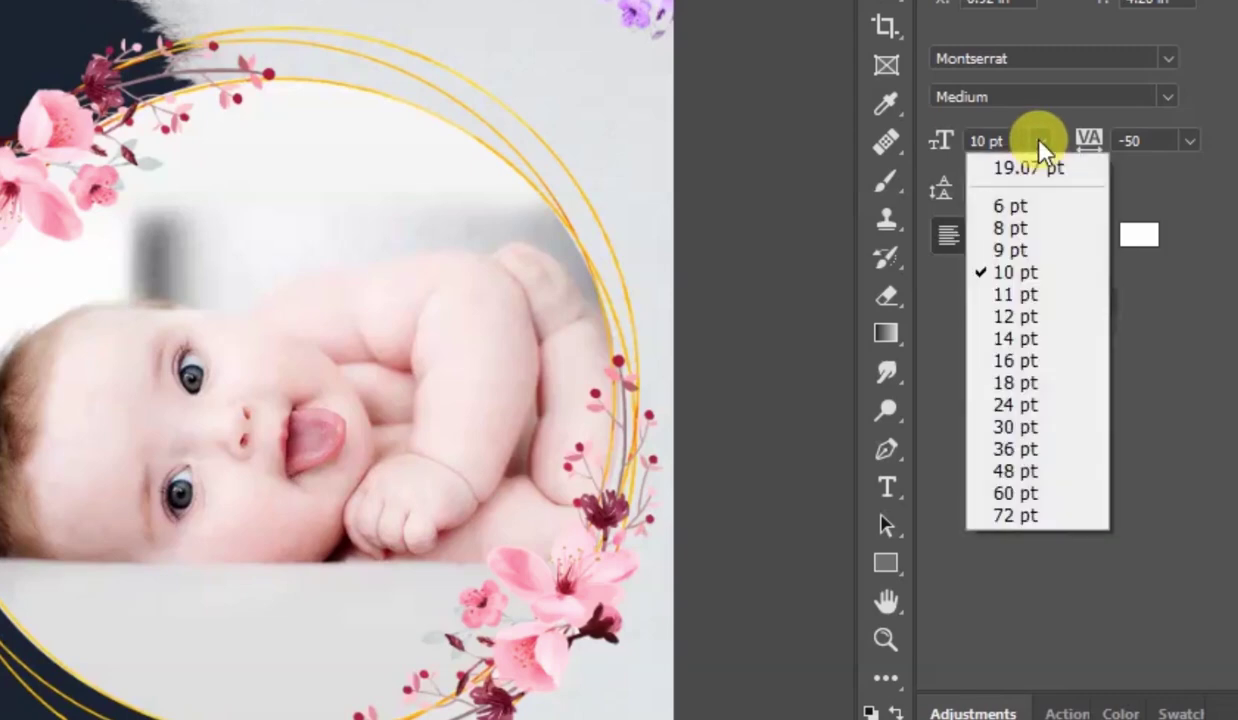
pyautogui.click(1013, 252)
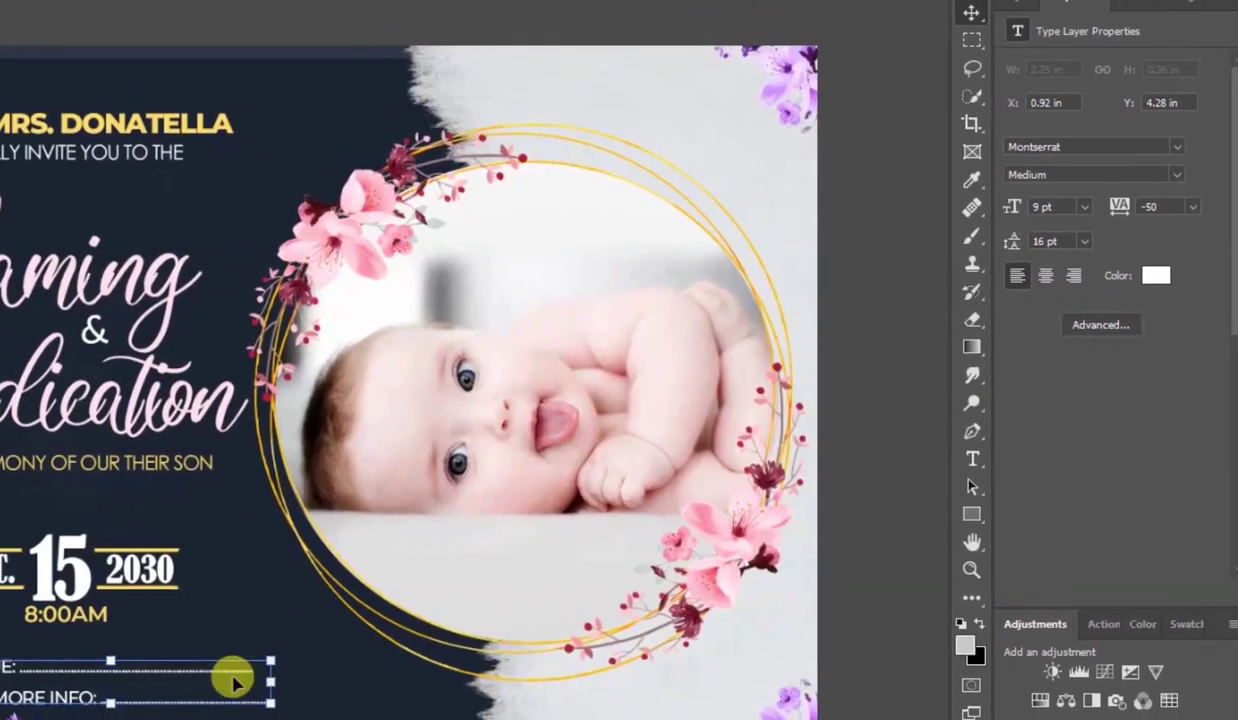
pyautogui.moveTo(233, 680); pyautogui.dragTo(199, 680)
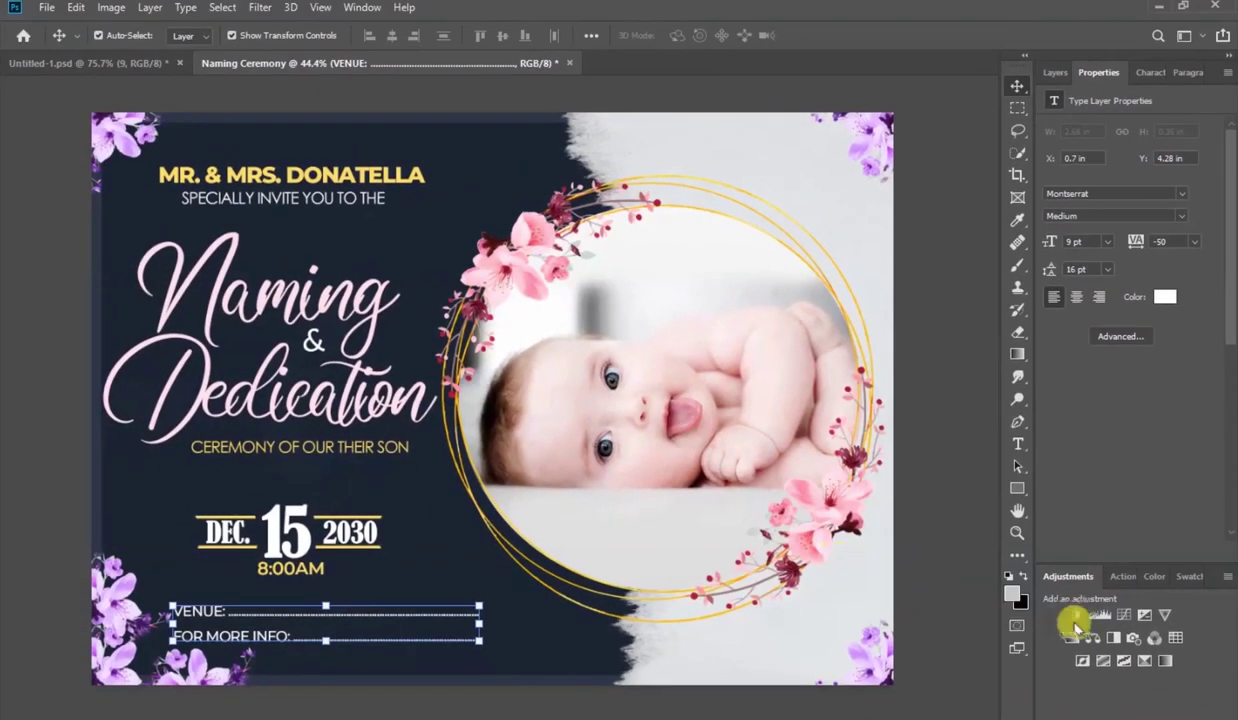
# Deselect the venue text and start File > Save As for the finished invitation.
pyautogui.click(945, 396)
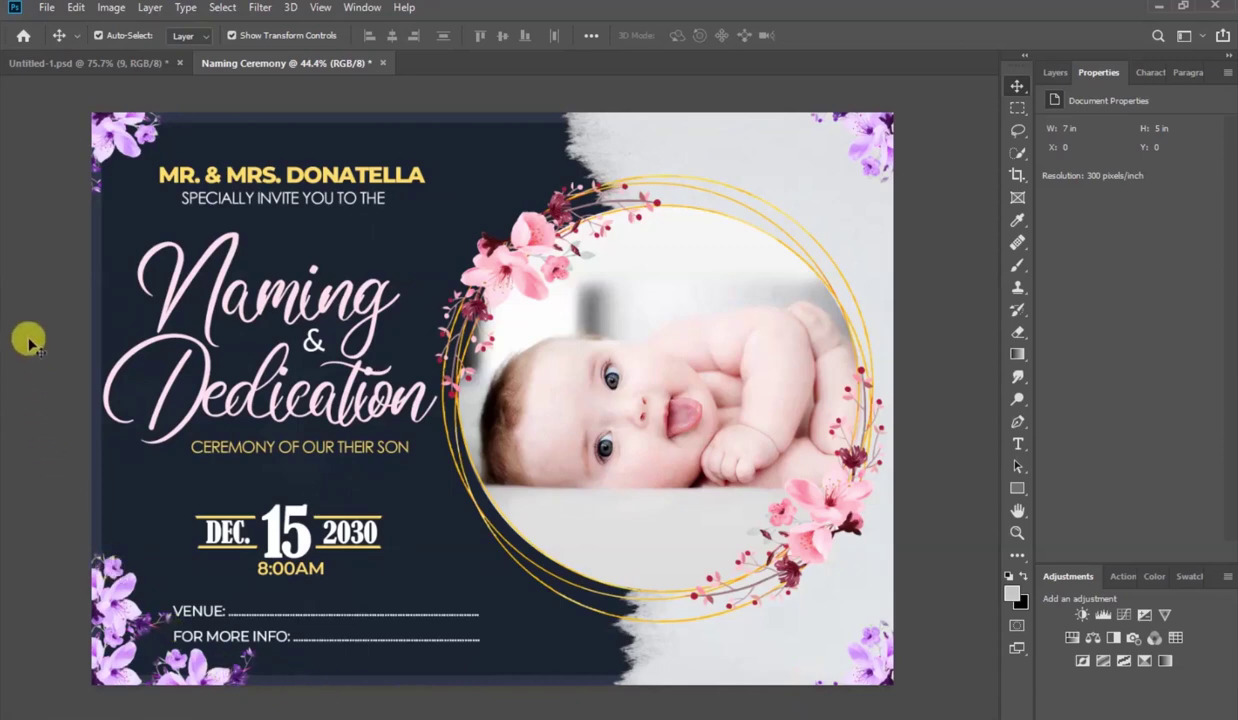
pyautogui.click(45, 9)
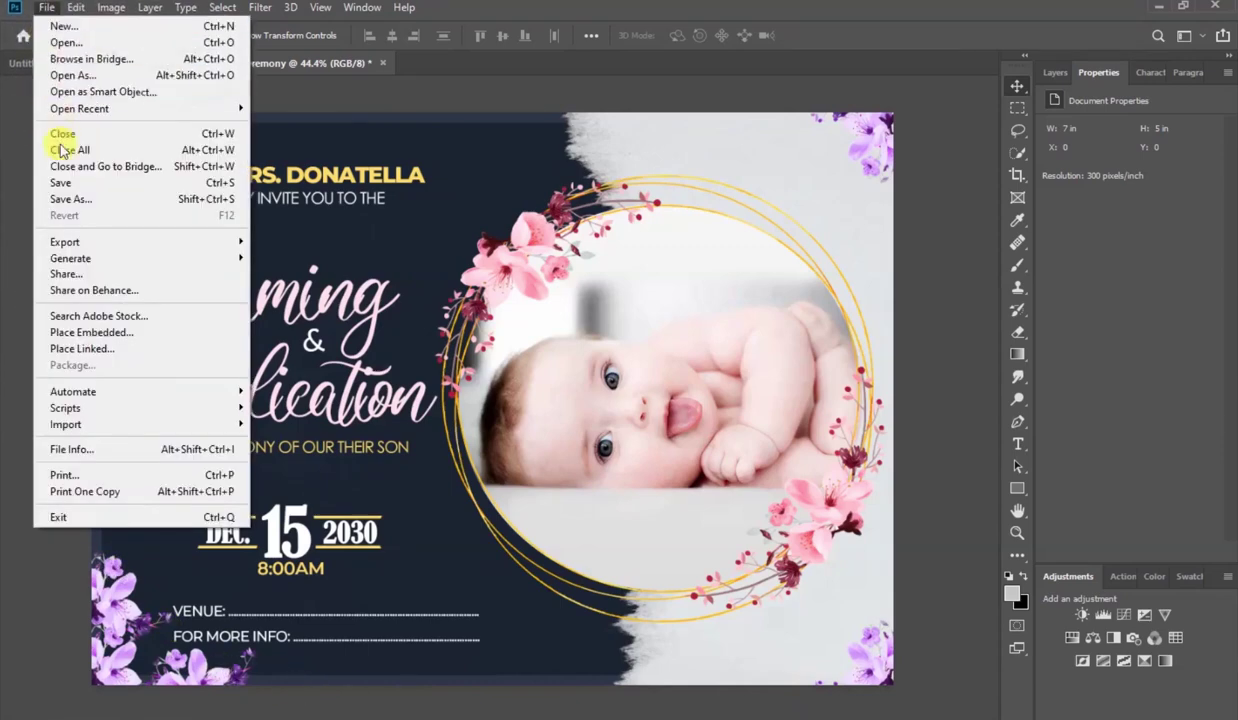
pyautogui.click(123, 192)
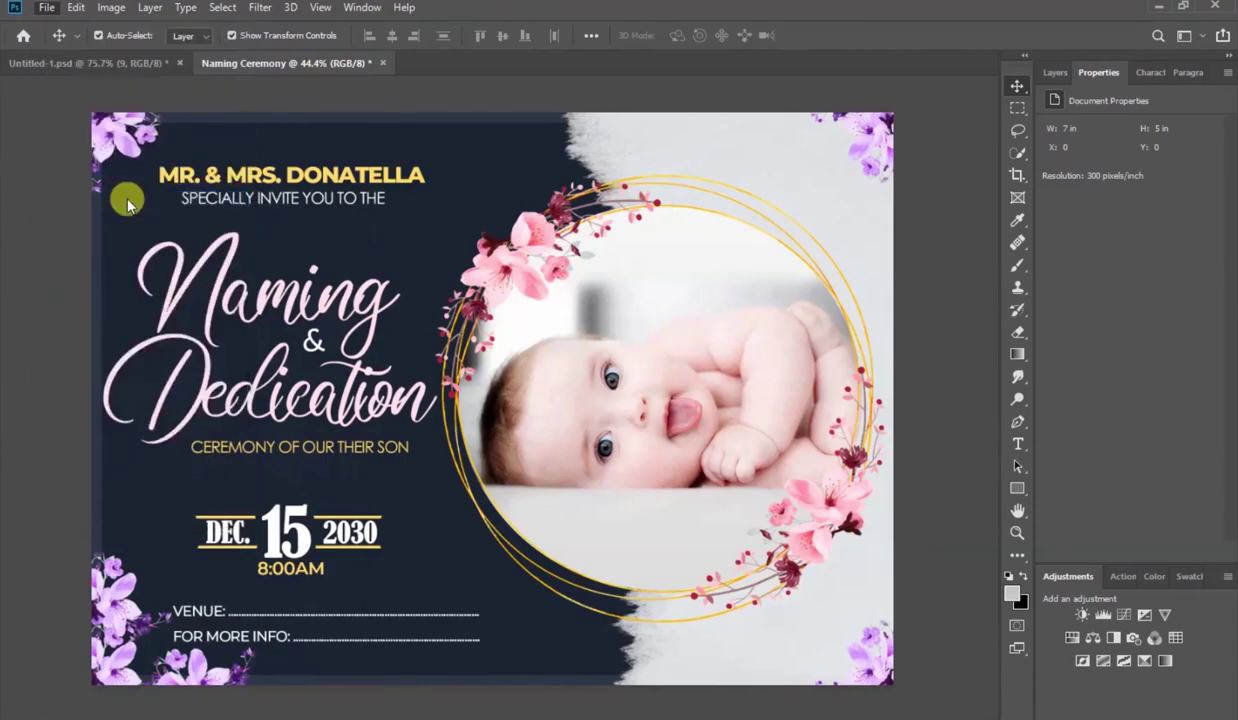